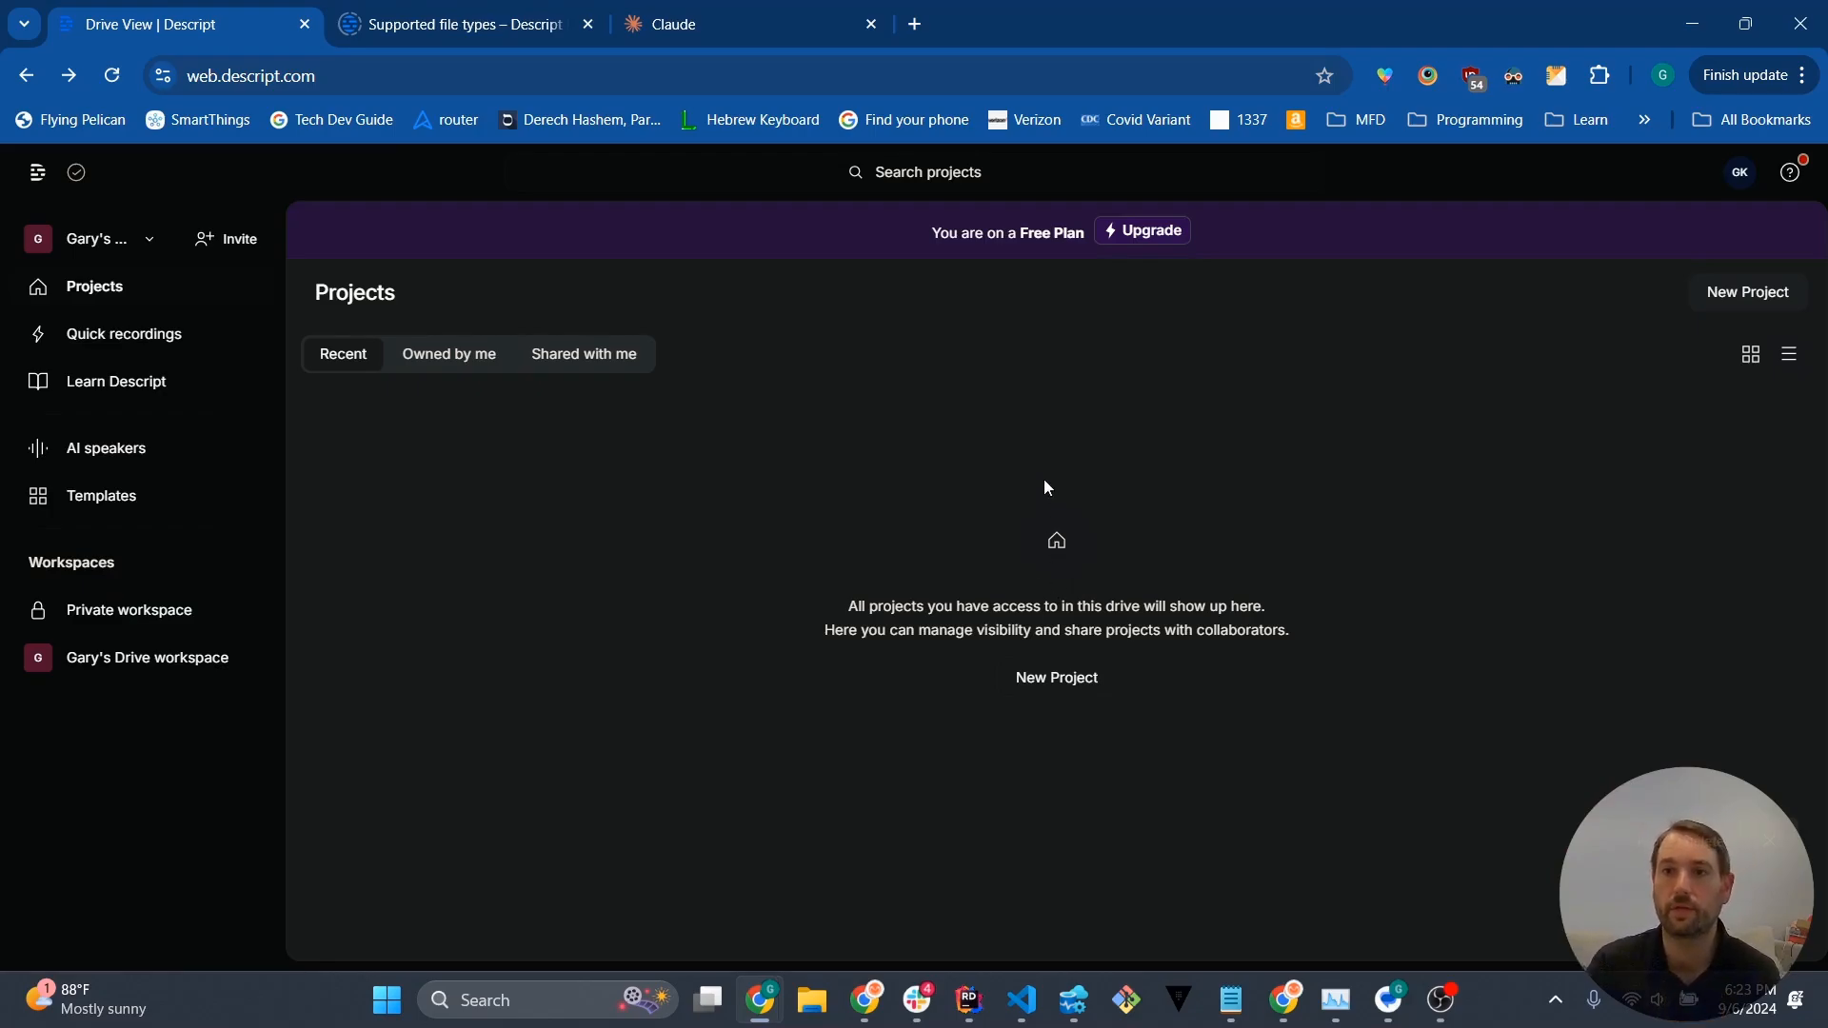
# Step: Create a new video project in Descript and upload the video file into it
pyautogui.click(1723, 299)
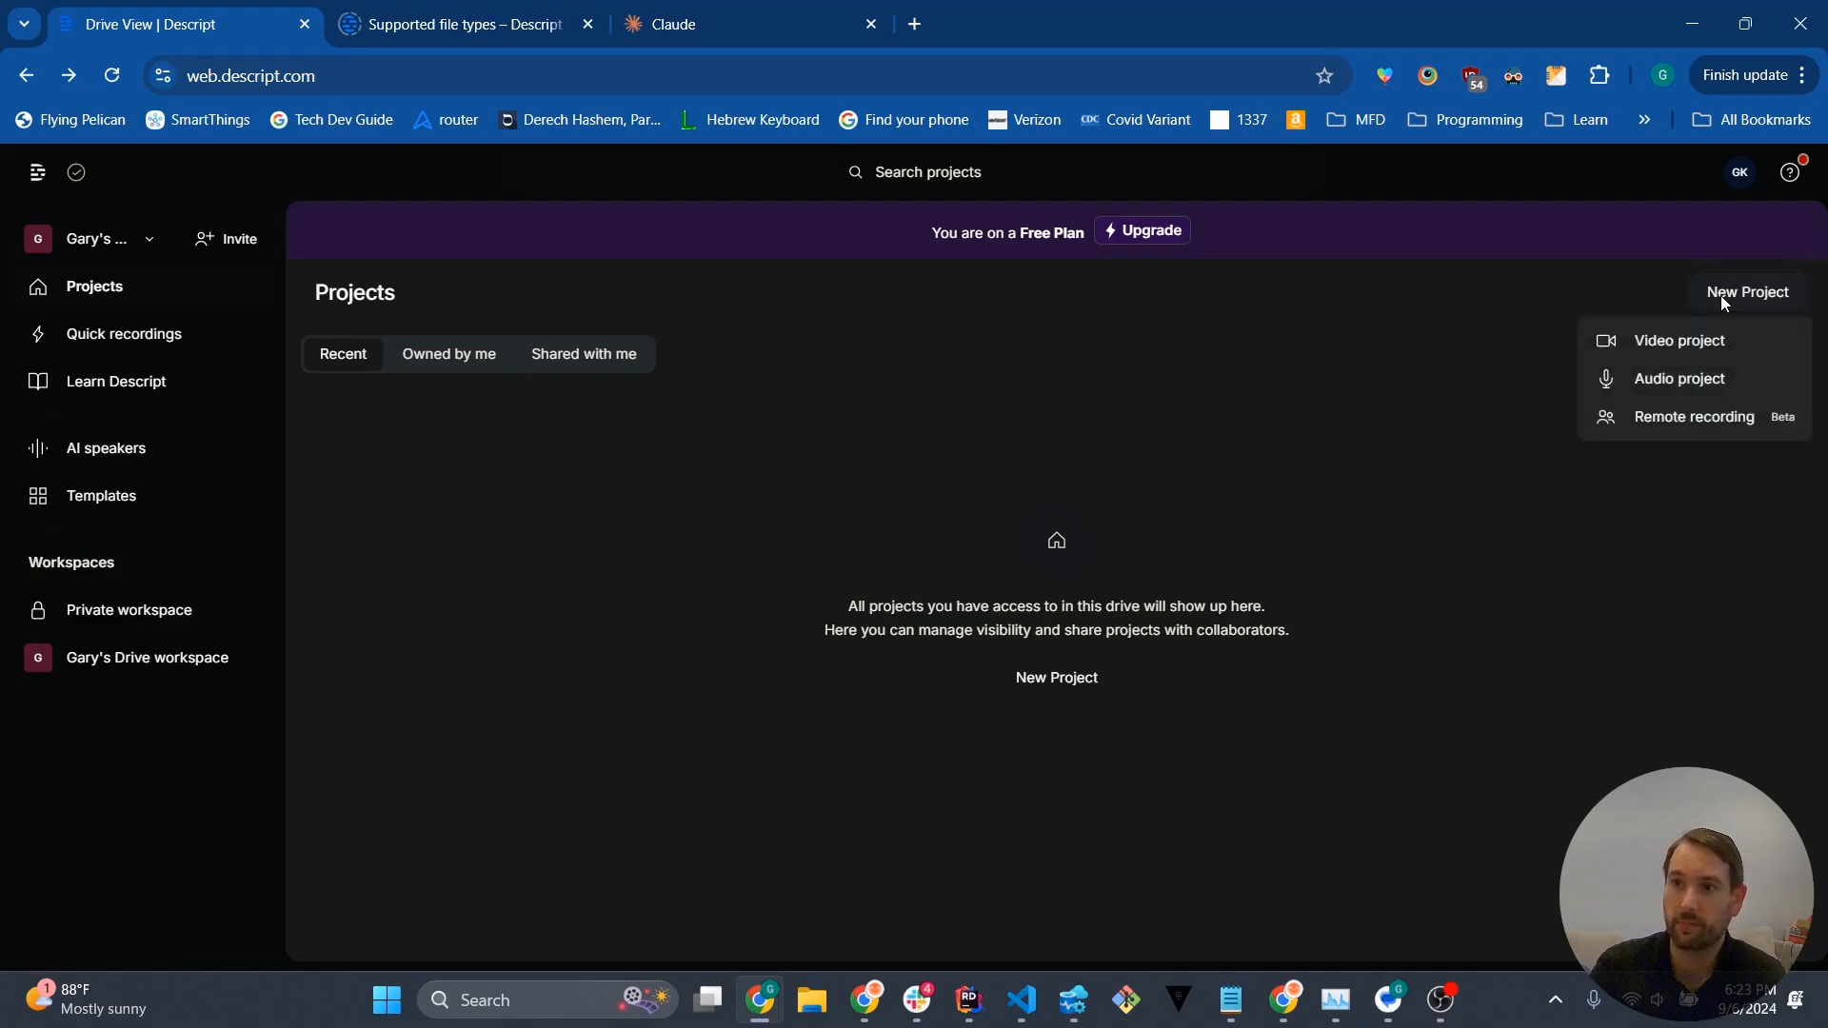
pyautogui.click(1683, 343)
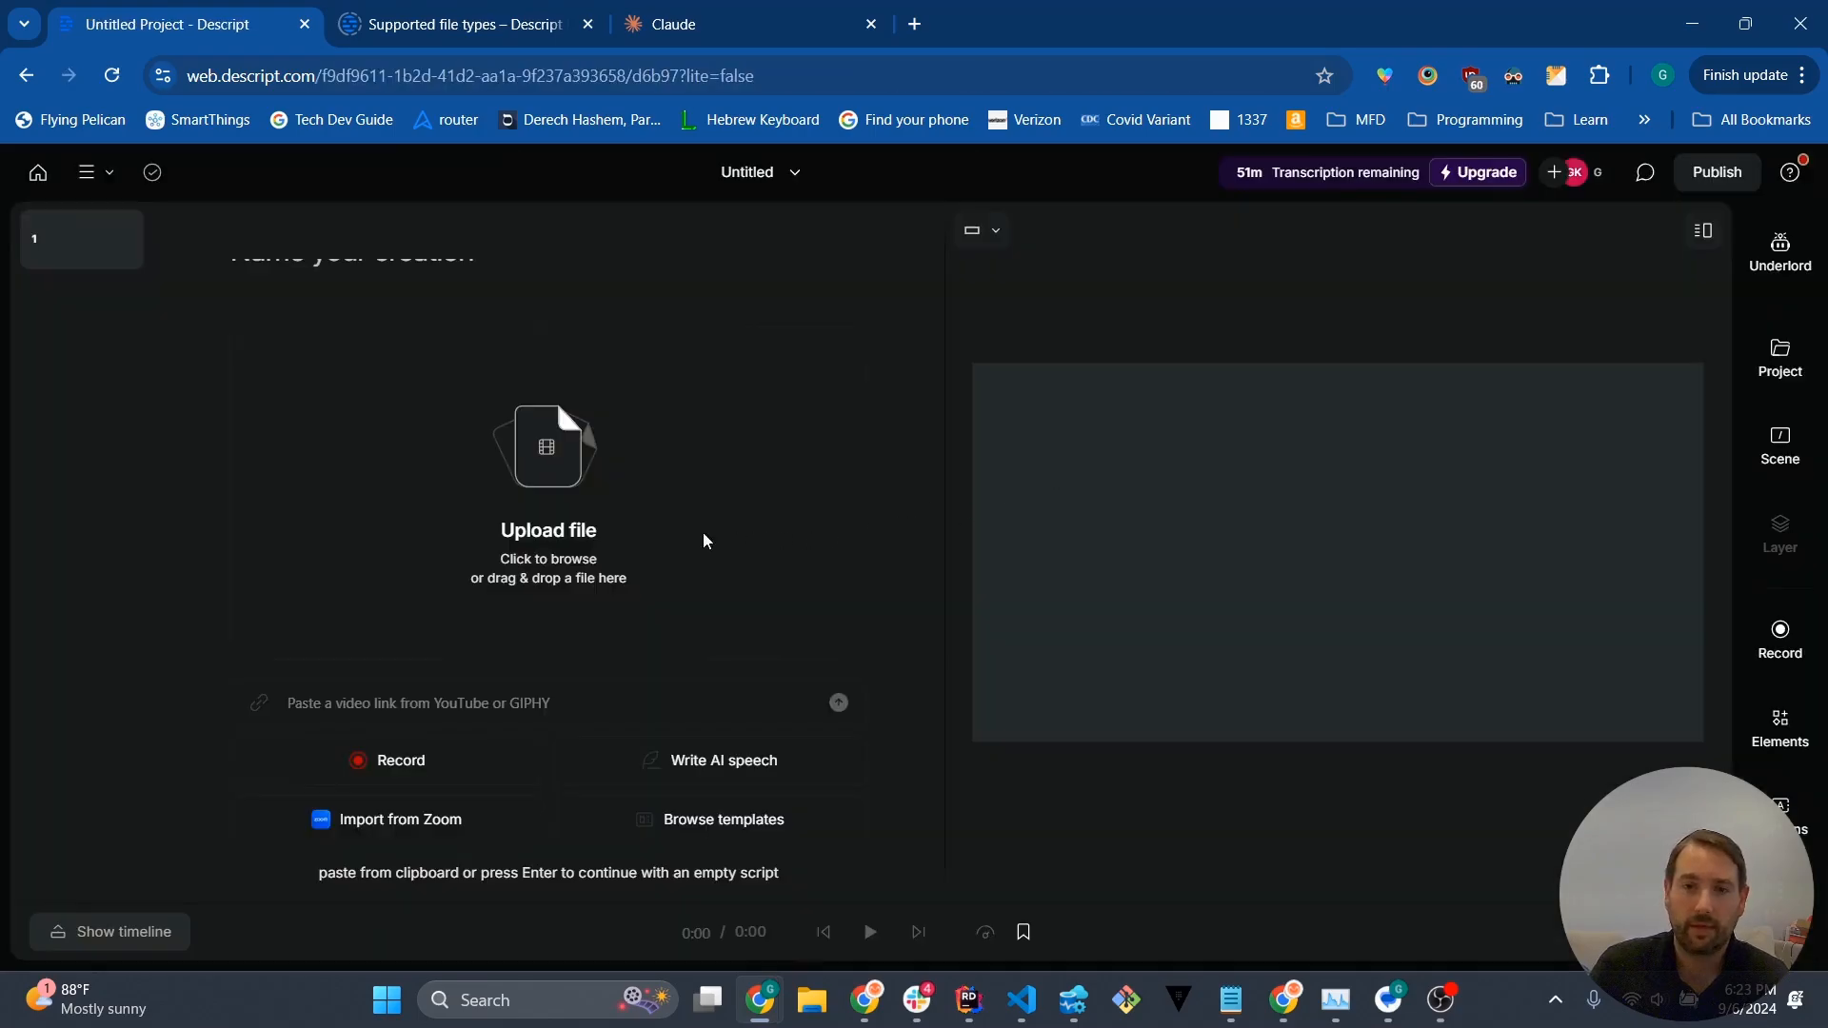
pyautogui.click(556, 398)
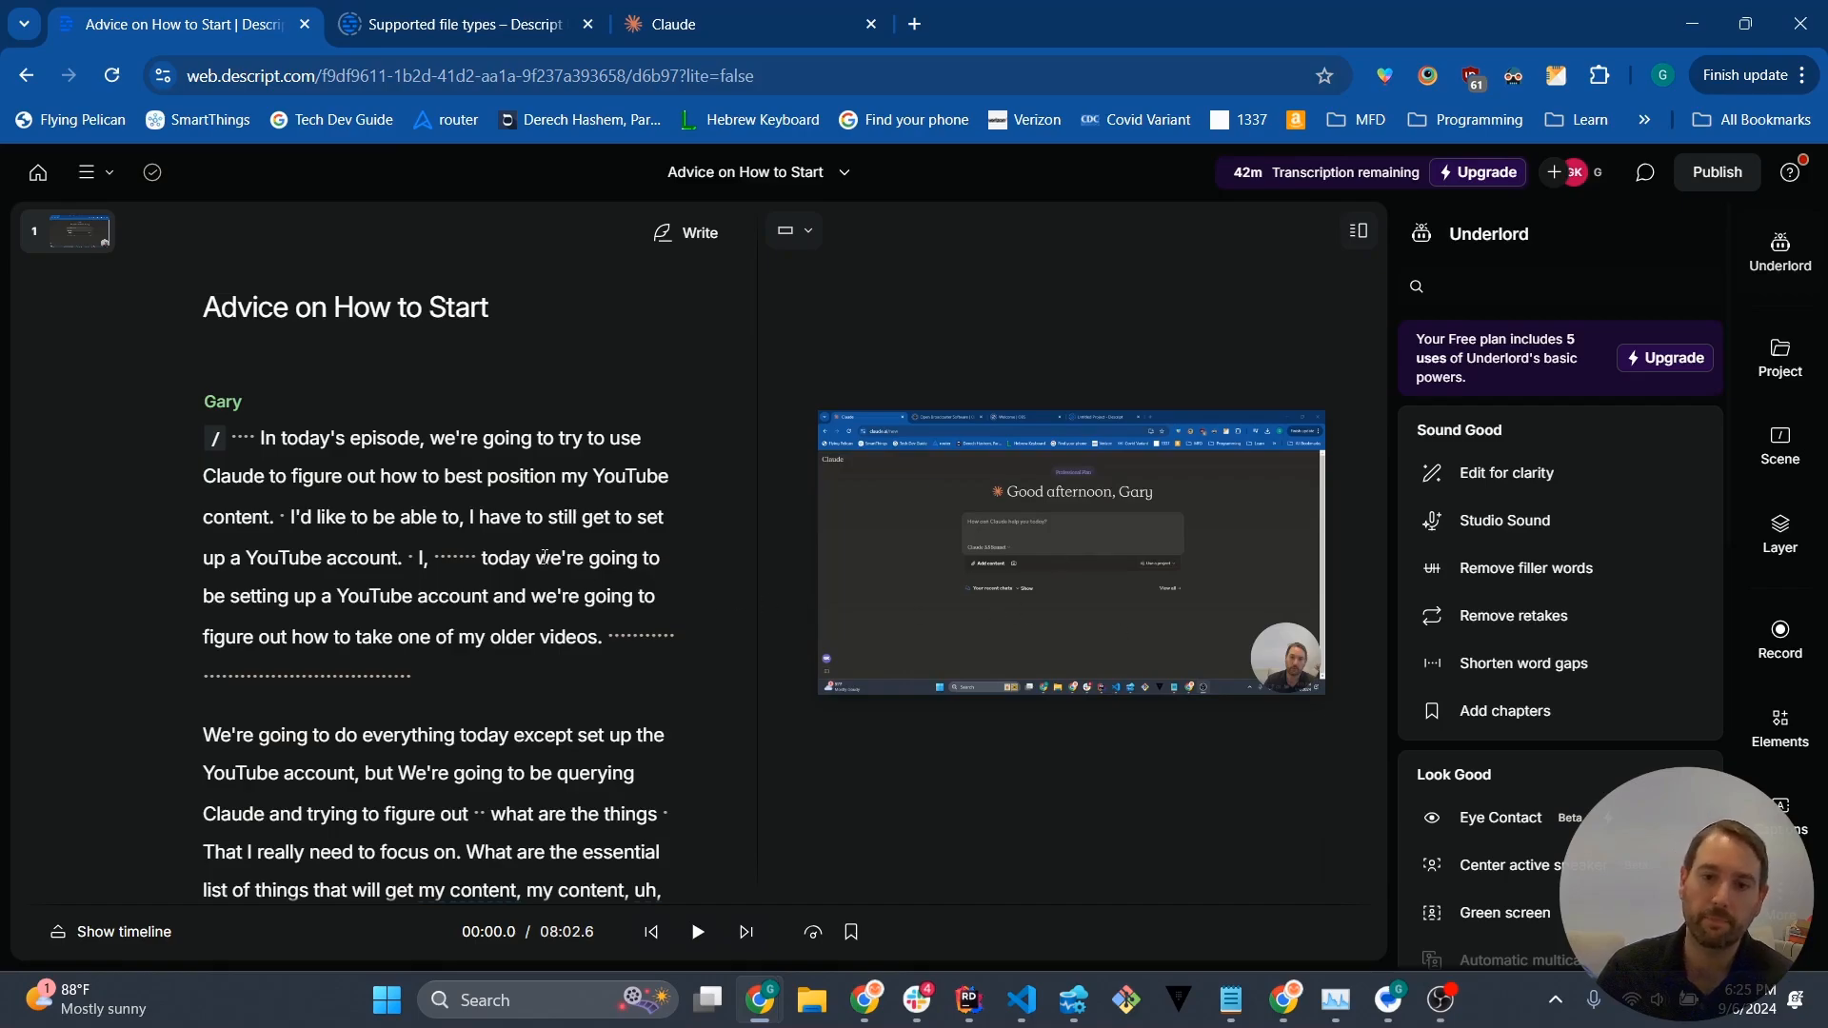
# Step: Switch to Claude and begin a prompt: "Hey Claude. I uploaded a video into Descript and I see the transcript and the video output"
pyautogui.click(686, 38)
pyautogui.write('Hey Cla')
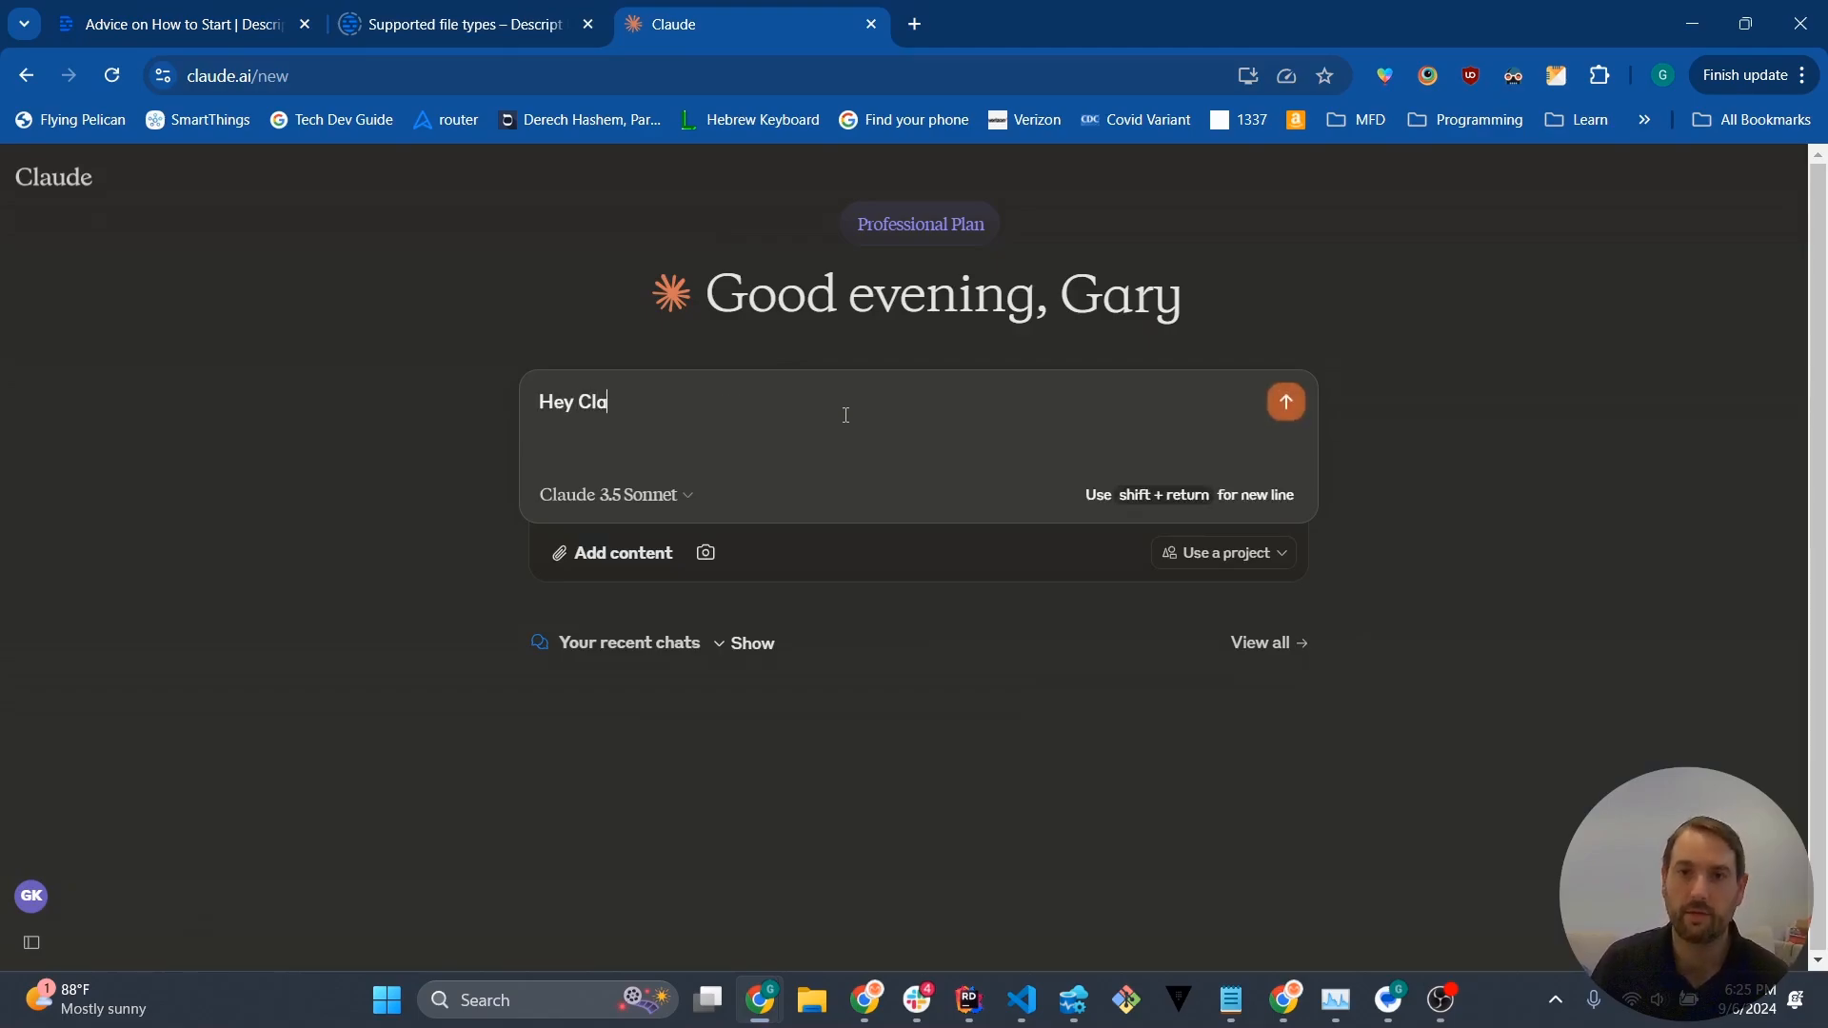
pyautogui.write('ude. I uploaded ')
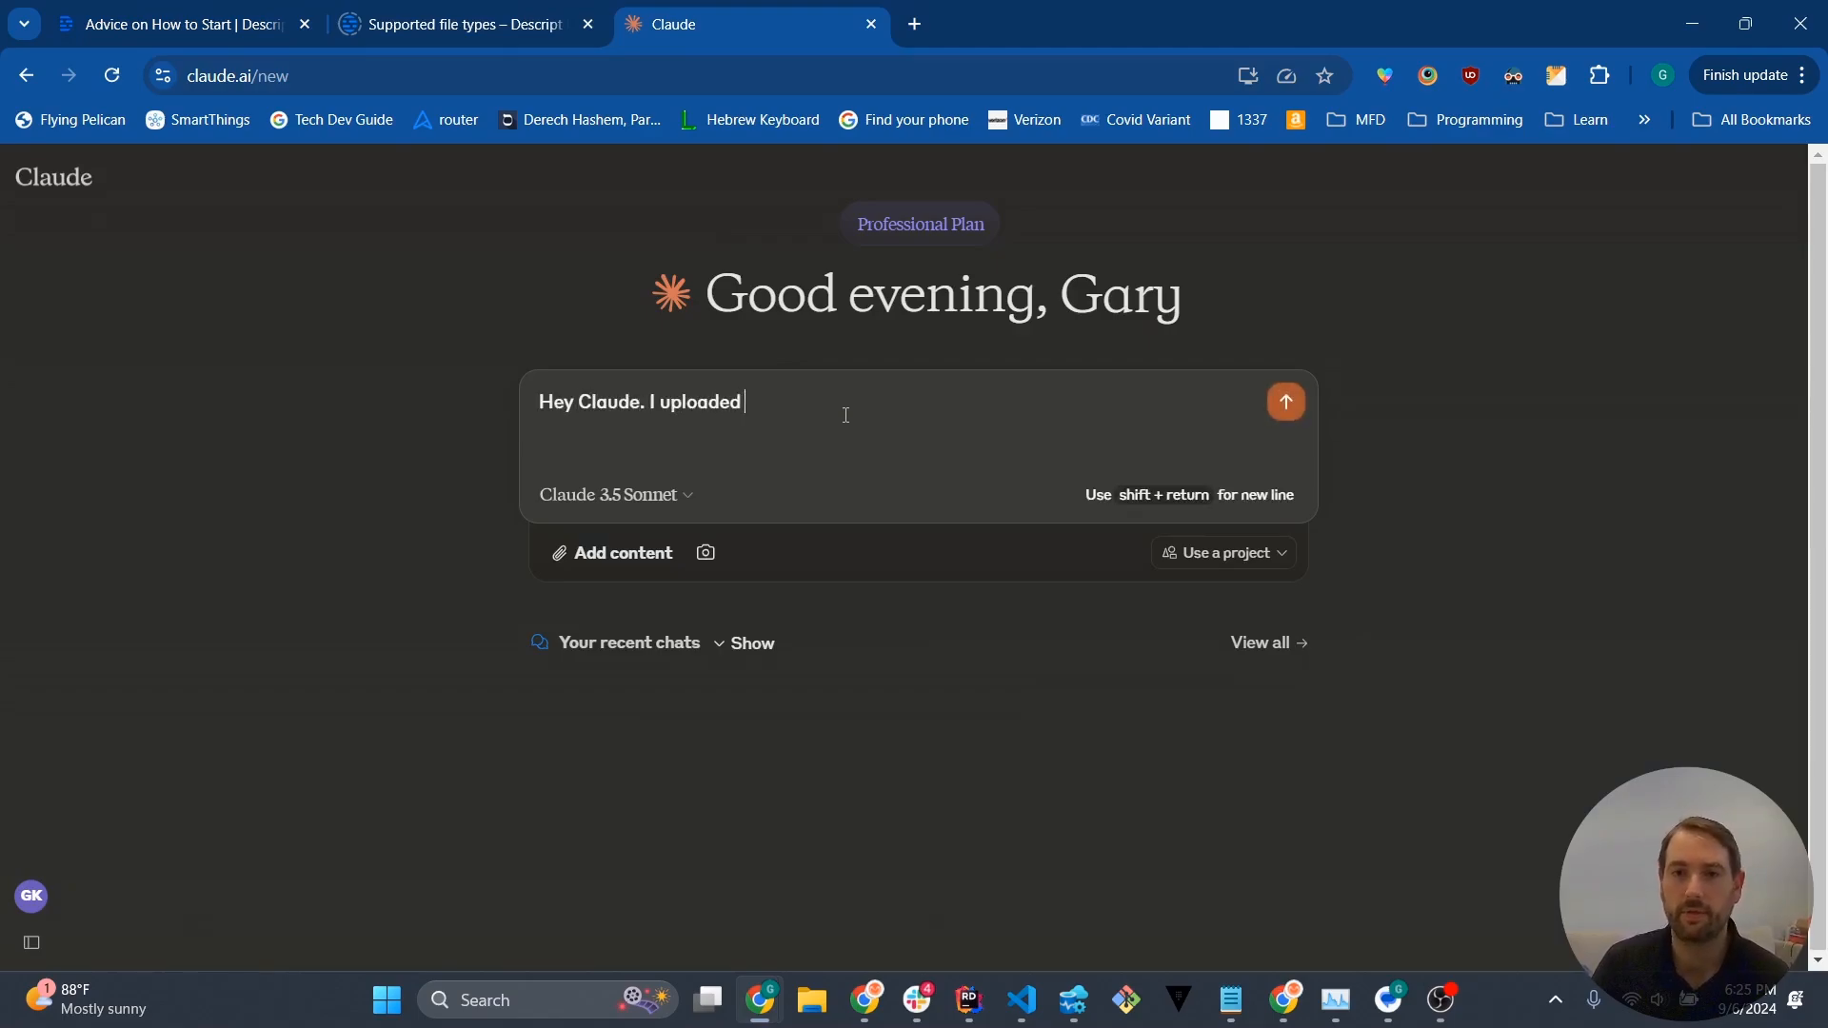
pyautogui.write('a video into')
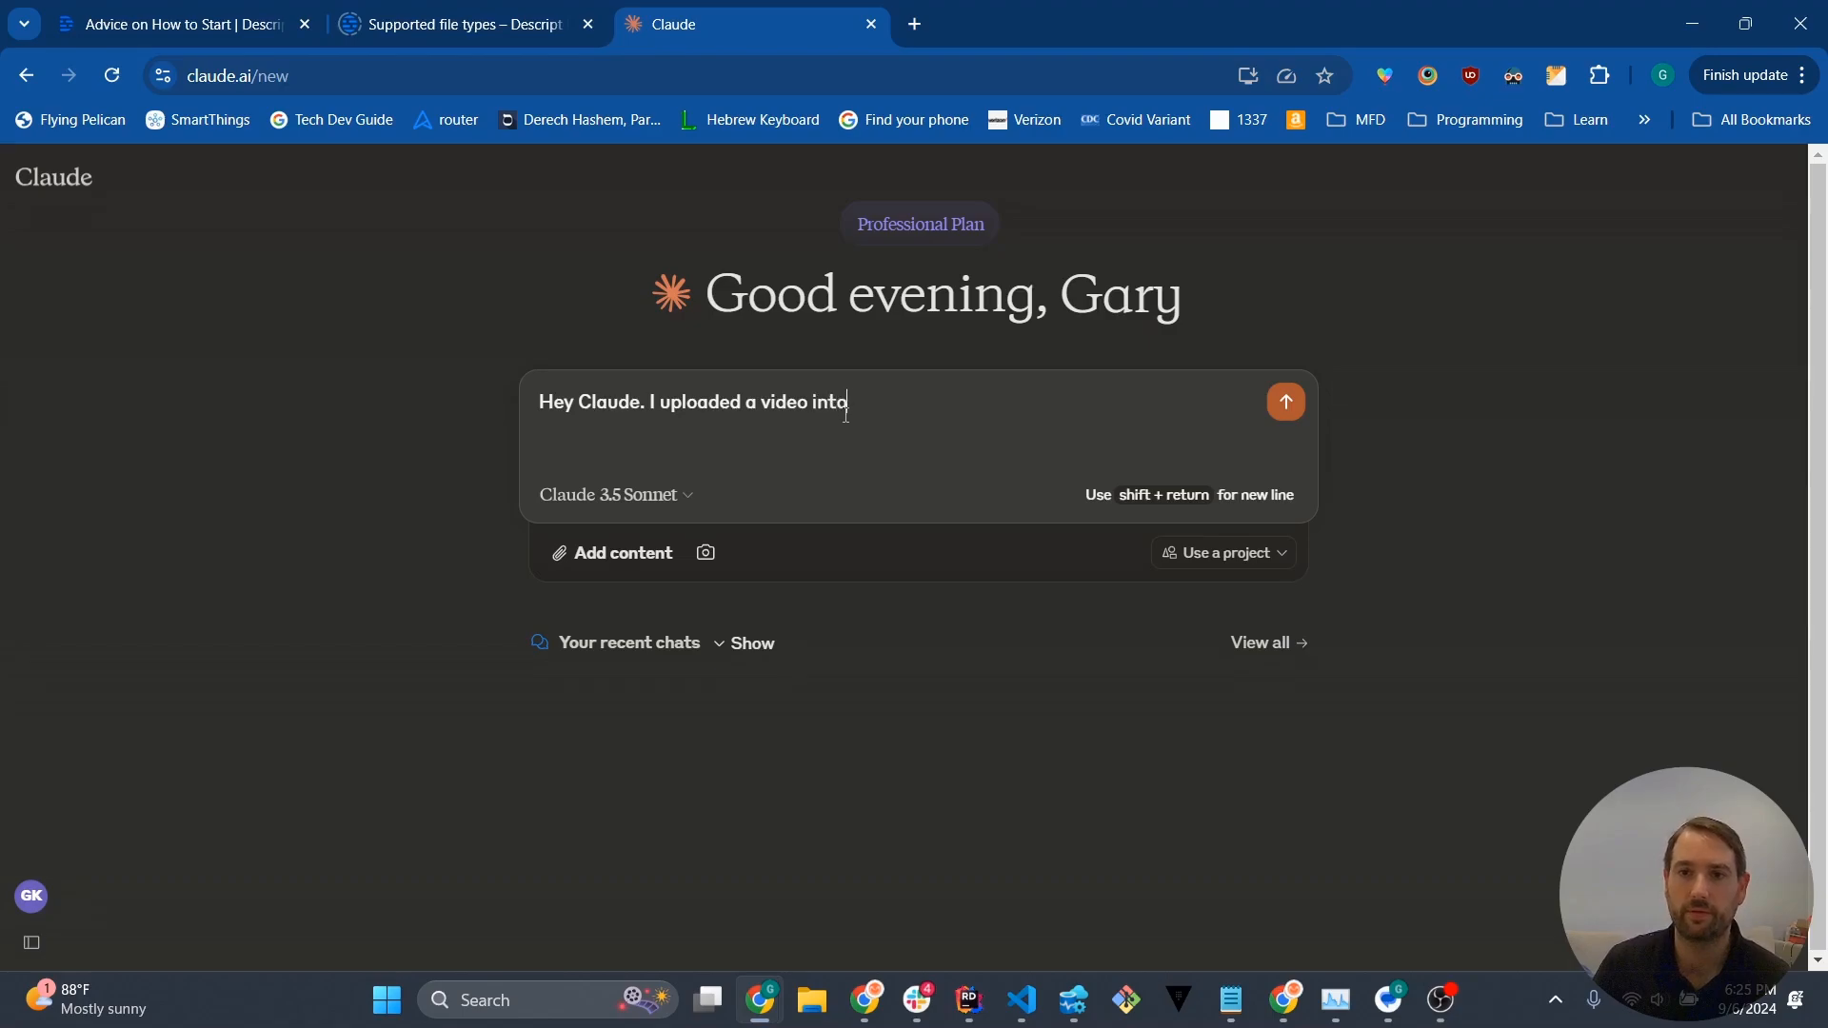
pyautogui.write(' Descript and I see the trns')
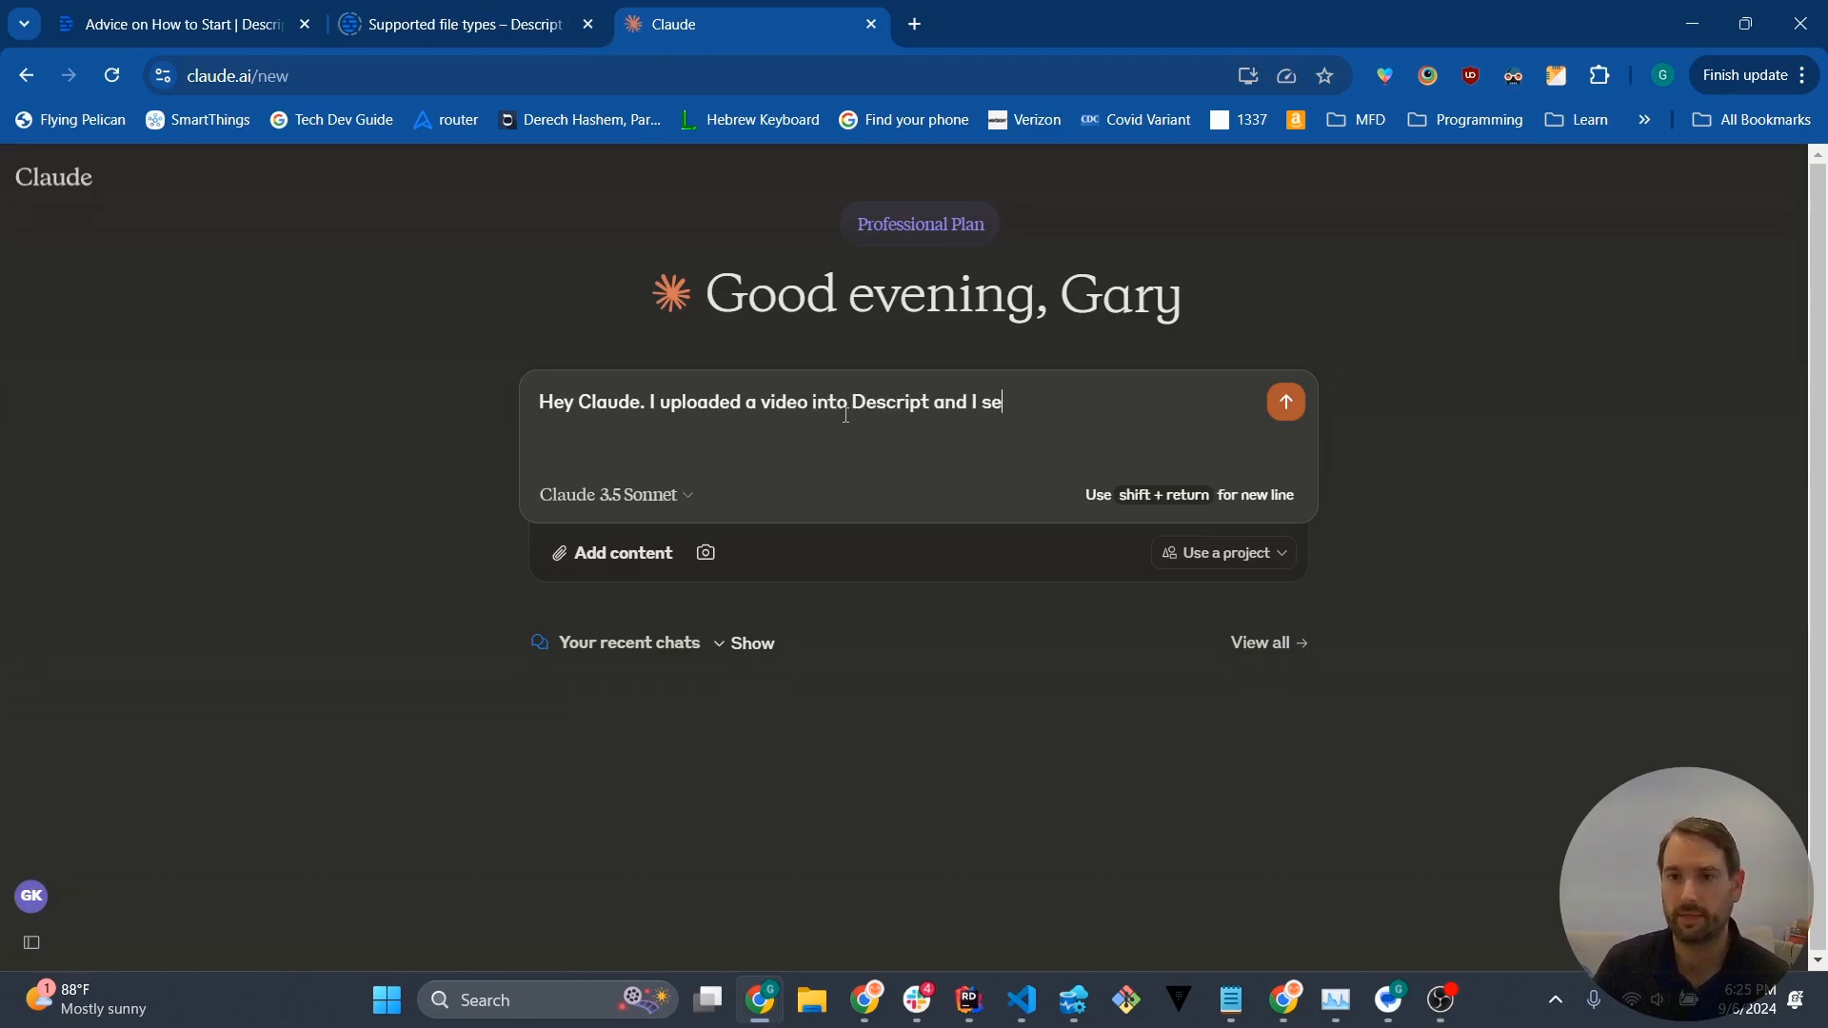
pyautogui.press('BackSpace')
pyautogui.press('BackSpace')
pyautogui.write('anscr')
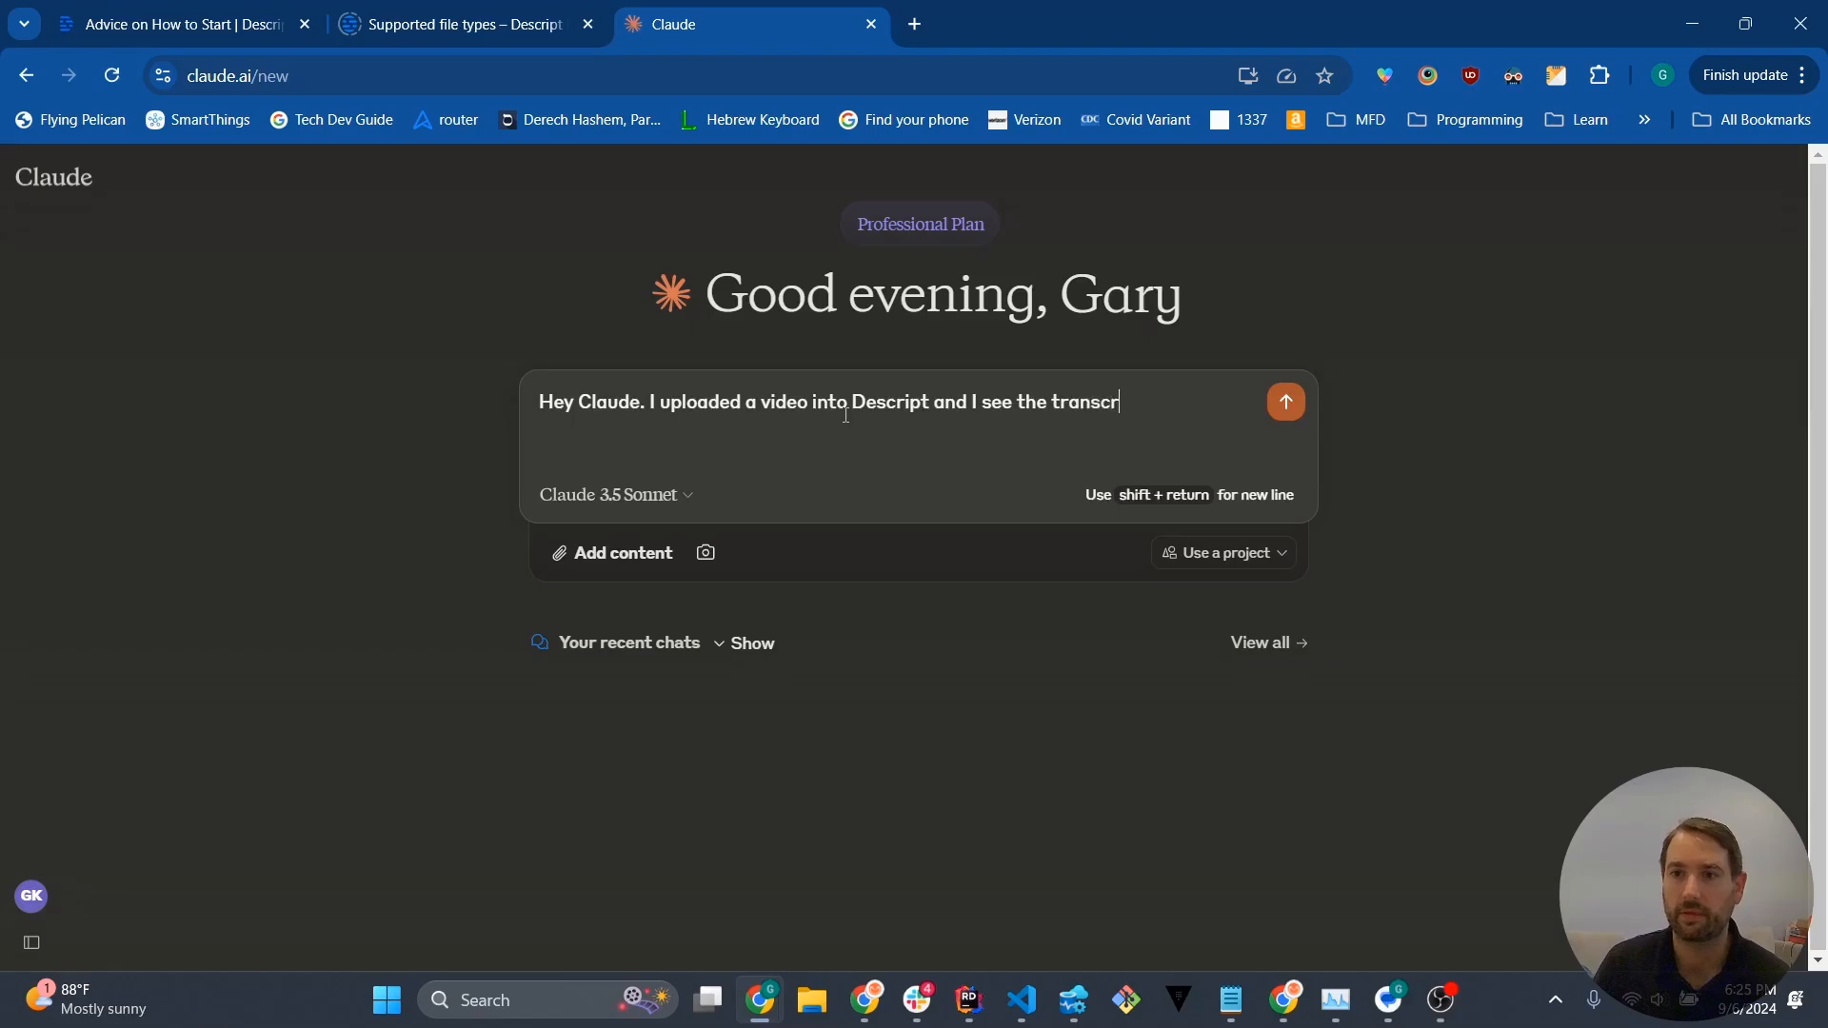
pyautogui.write('ipt and m')
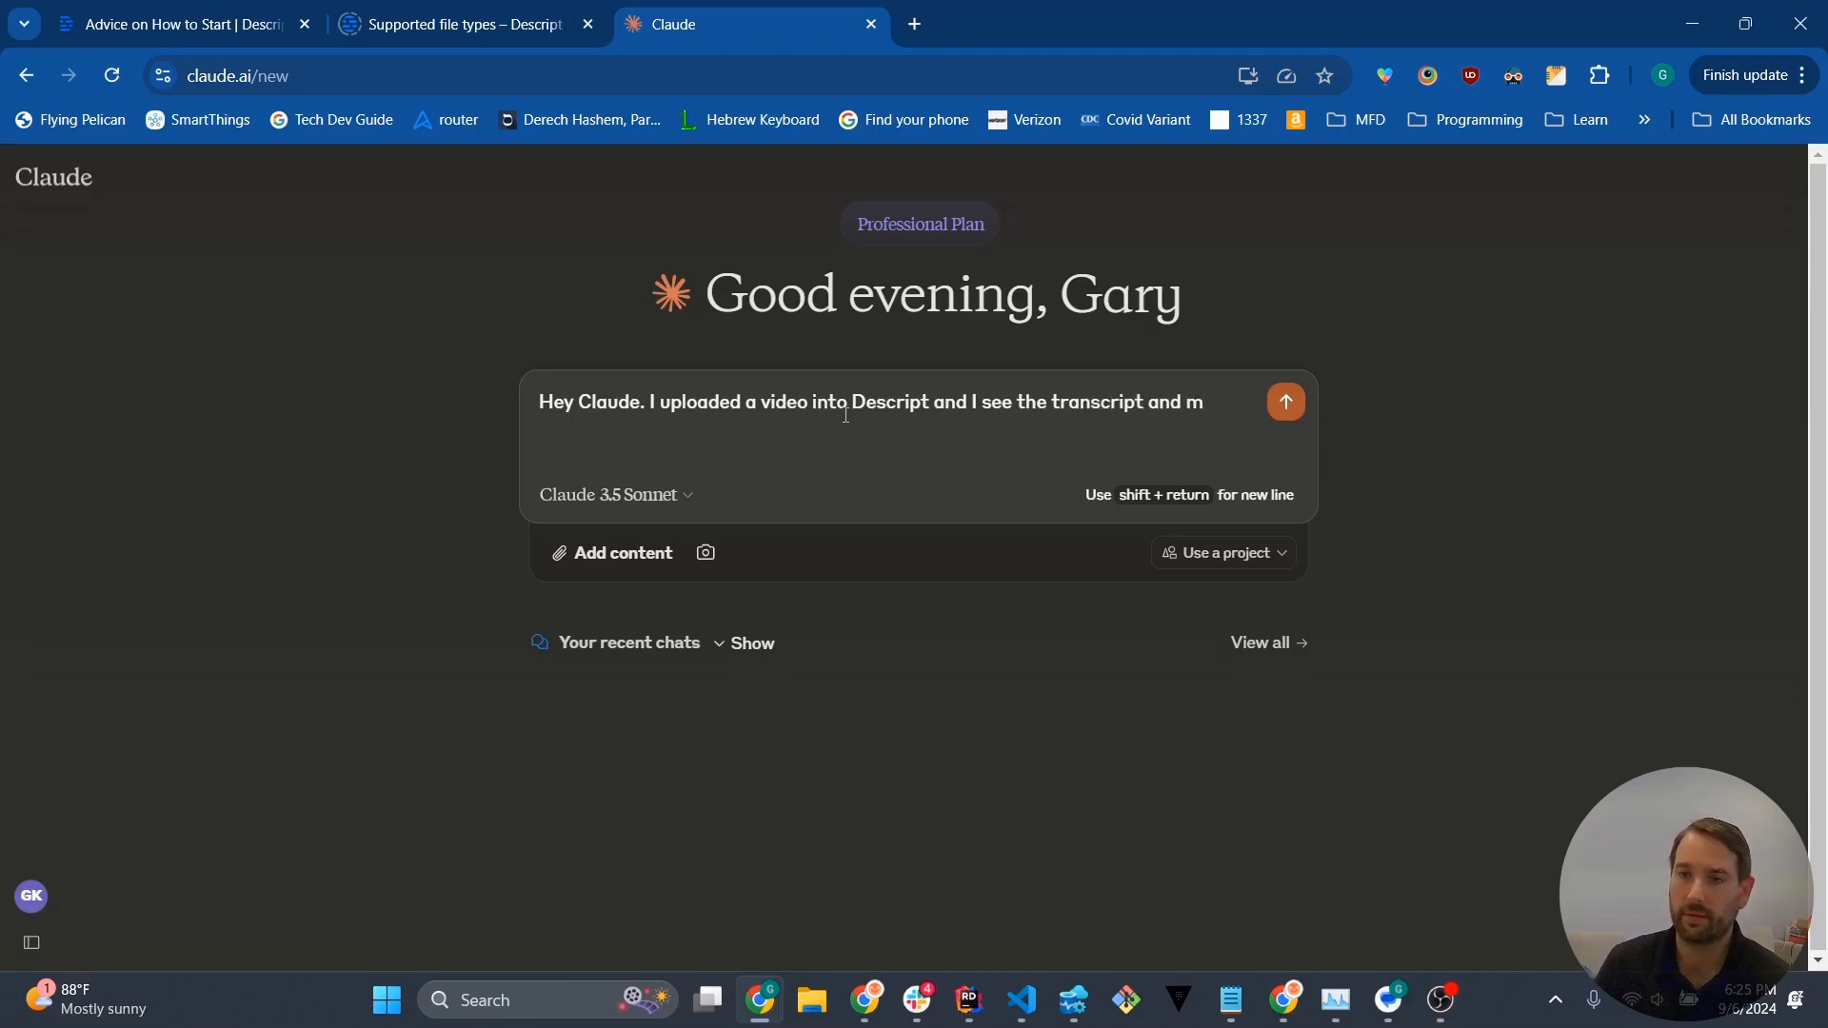
pyautogui.press('BackSpace')
pyautogui.write('the video o')
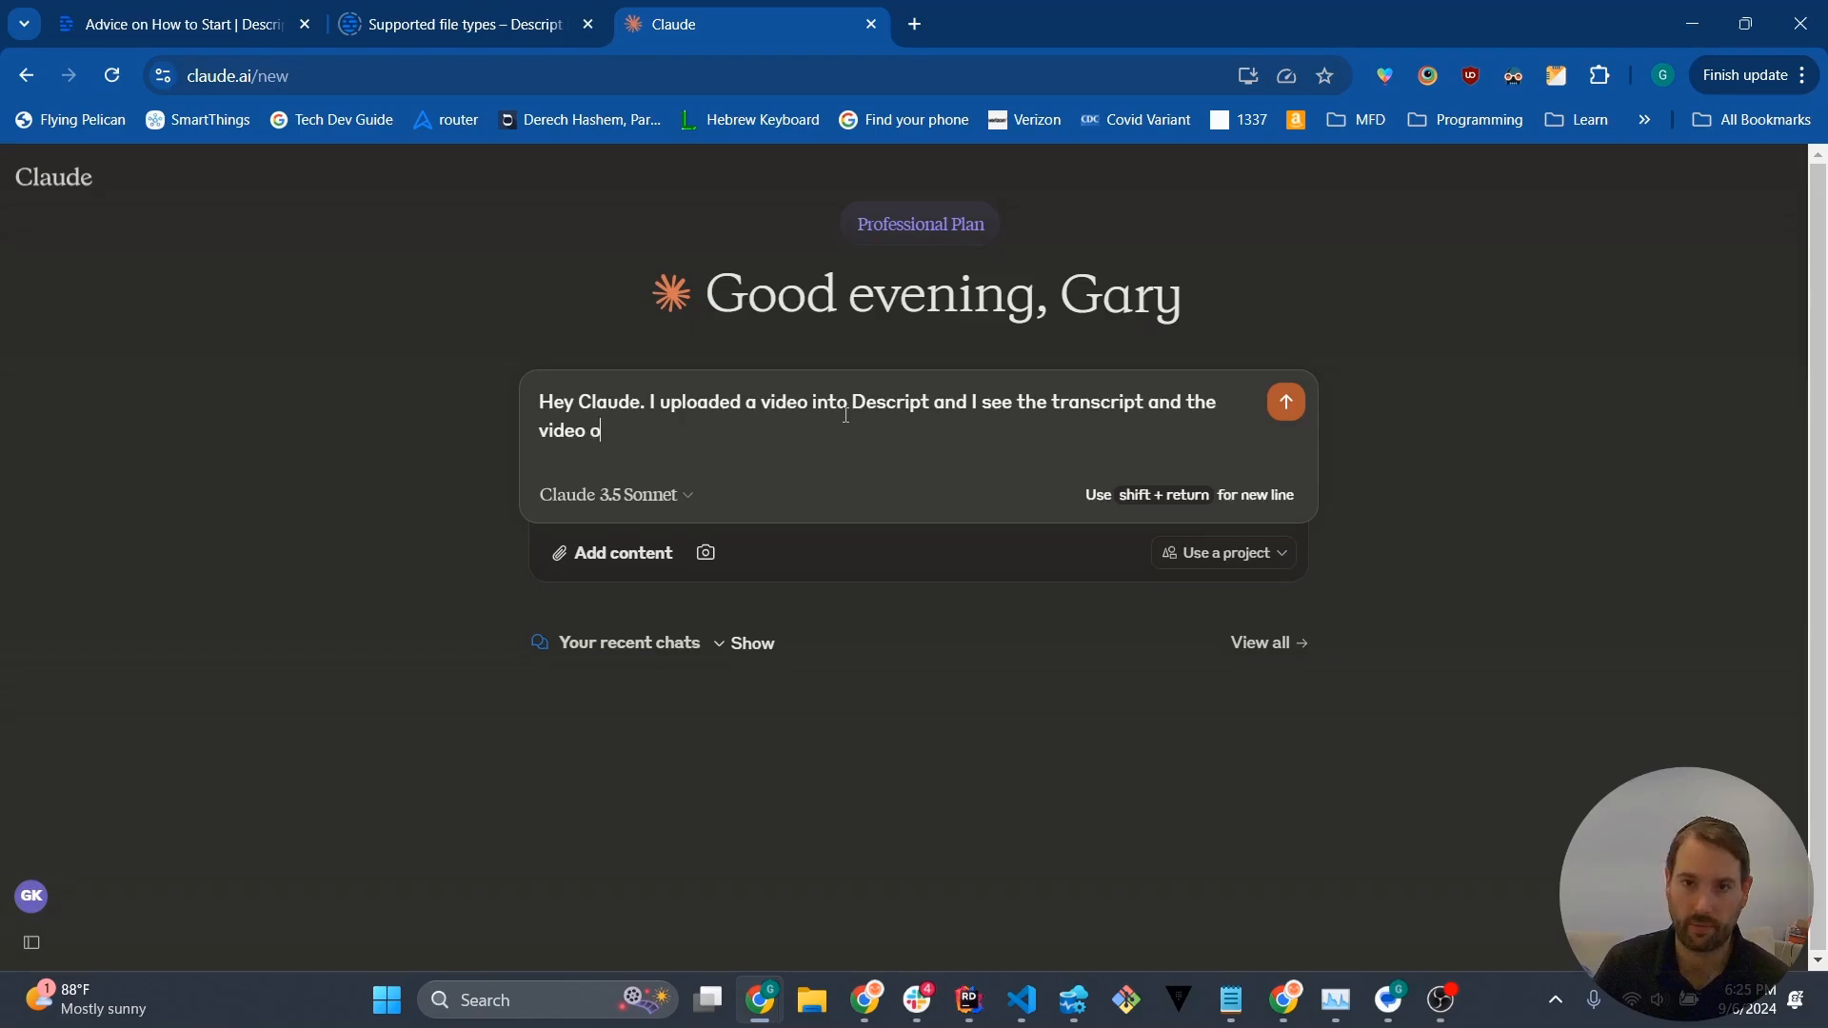
pyautogui.write('utput on')
pyautogui.press('BackSpace')
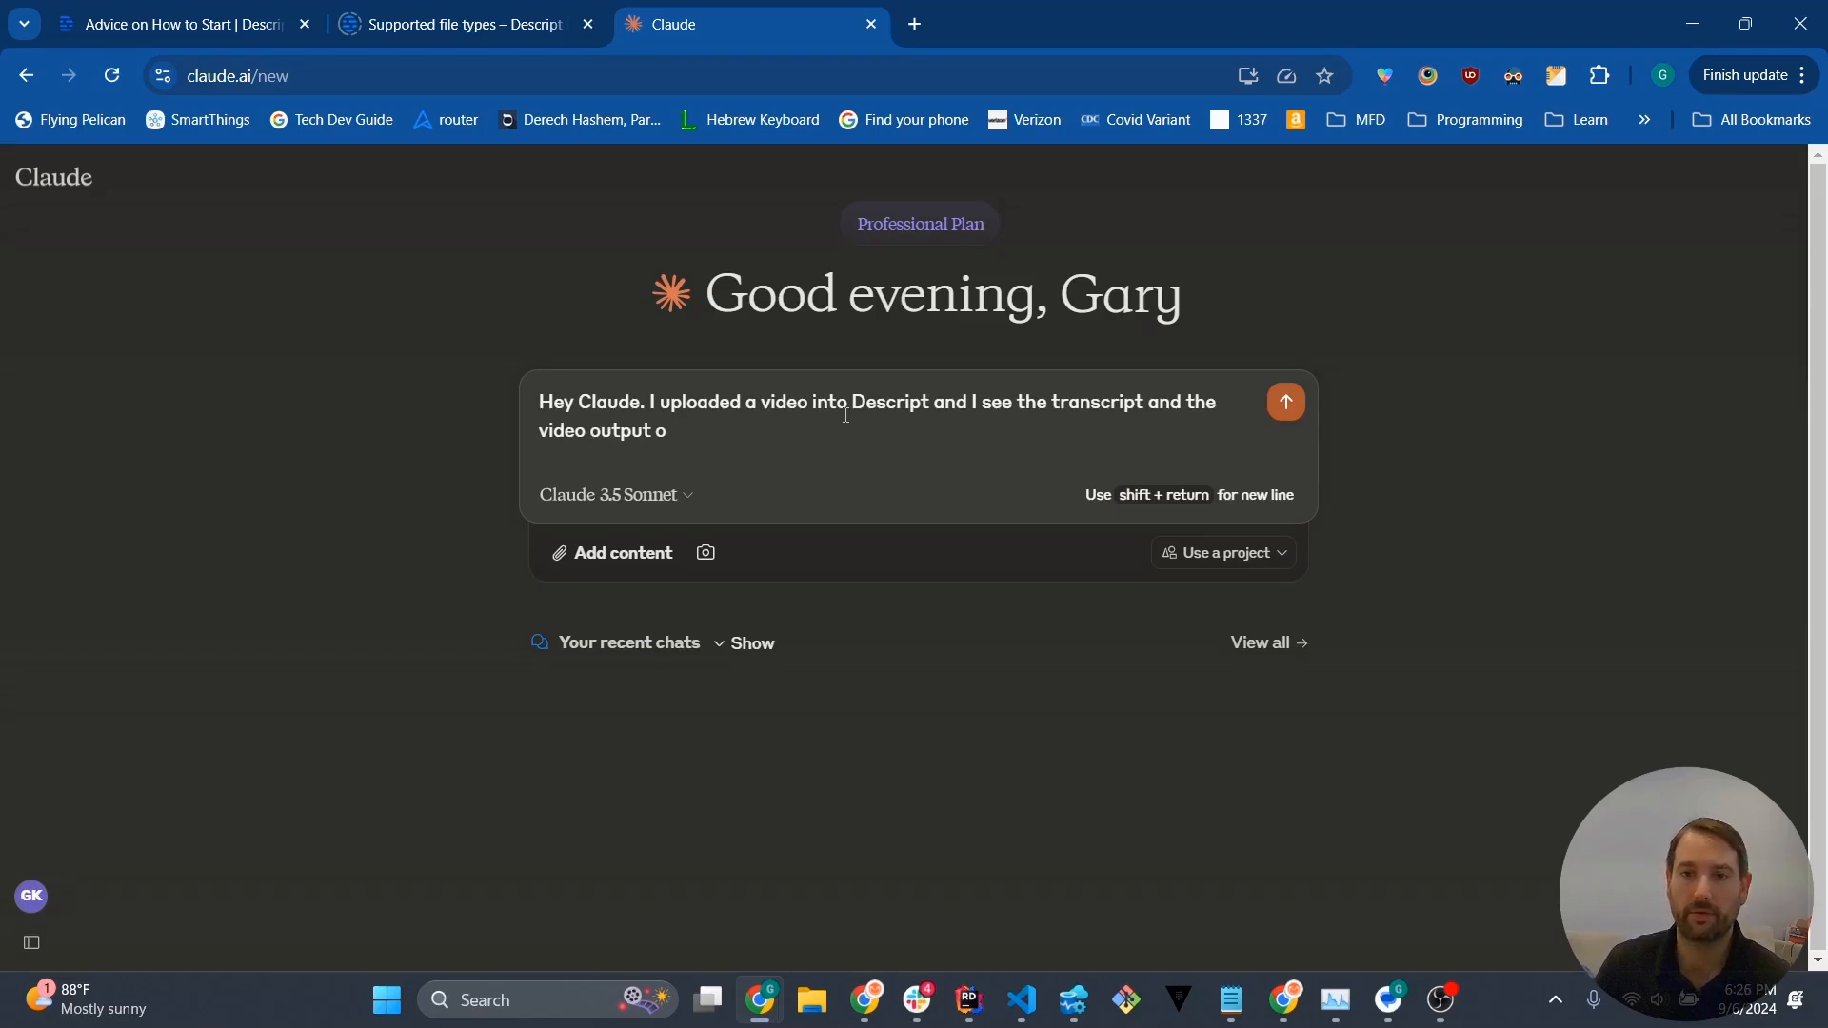
# Step: Continue the prompt with "on my screen. What's the fastes way to edit this video? Is there a"
pyautogui.write("n my screen. What's the faste")
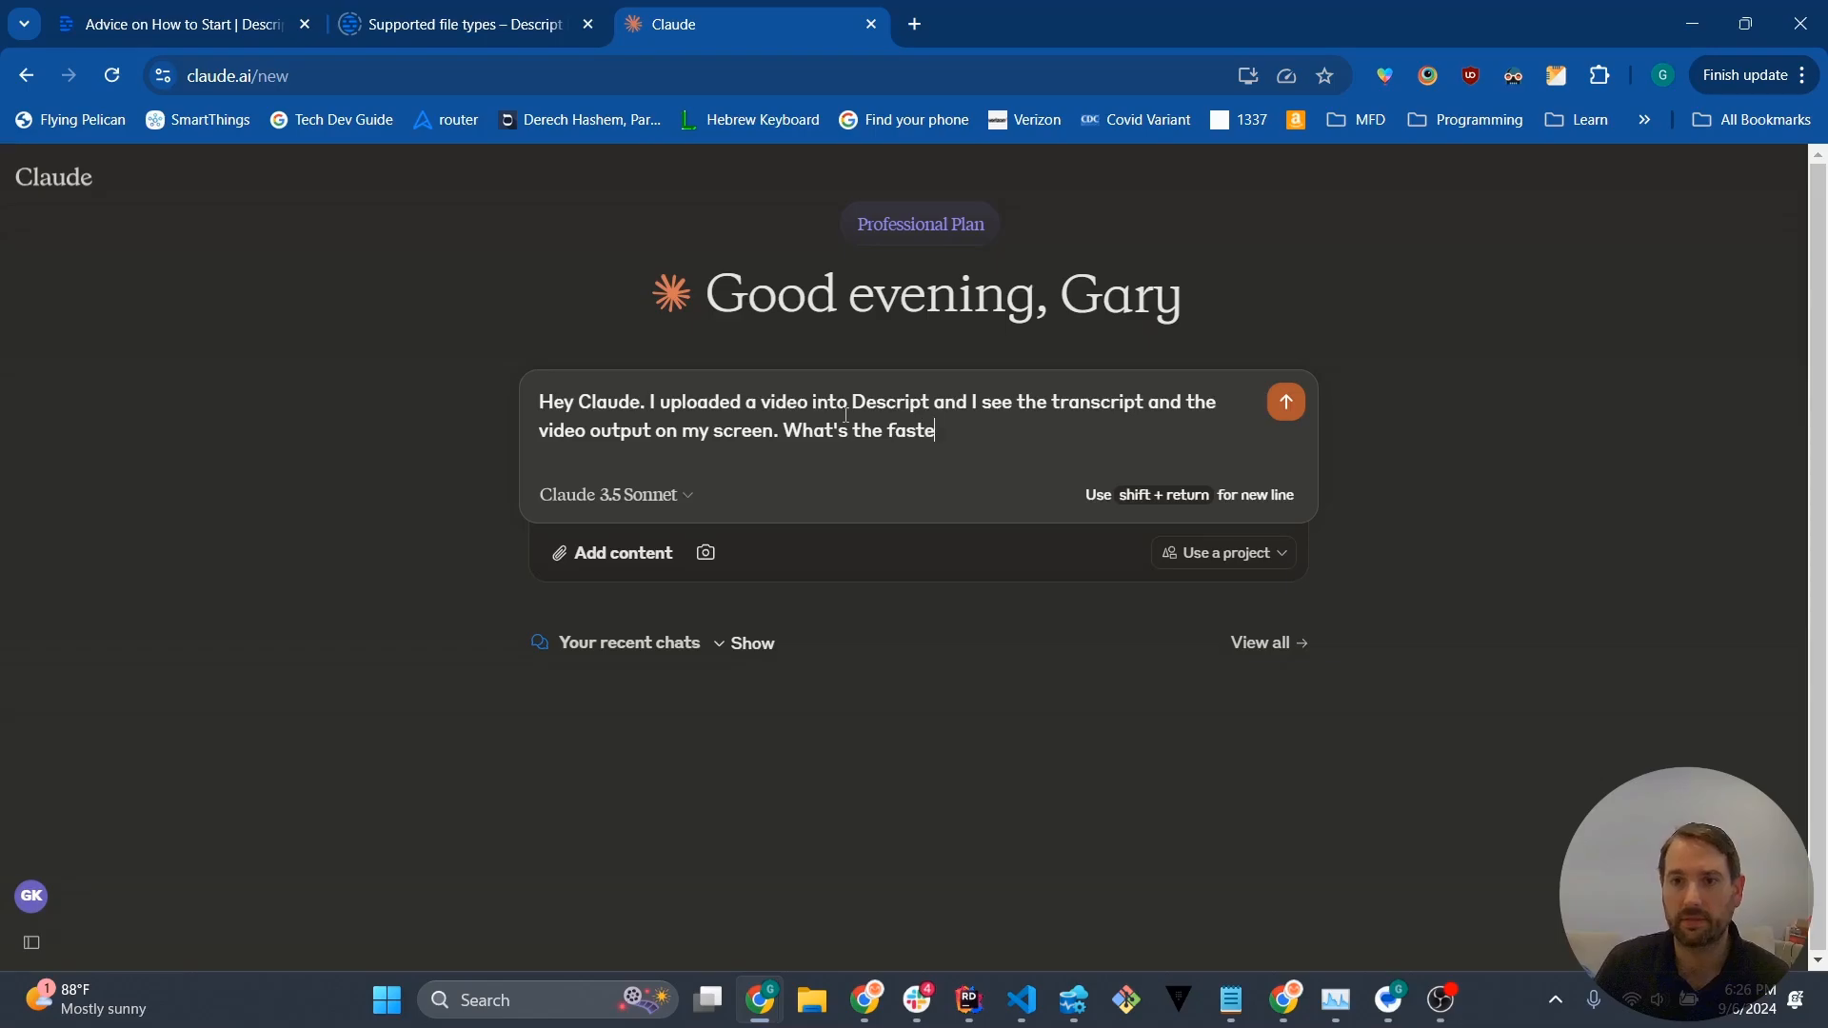
pyautogui.write('s way to edit this ')
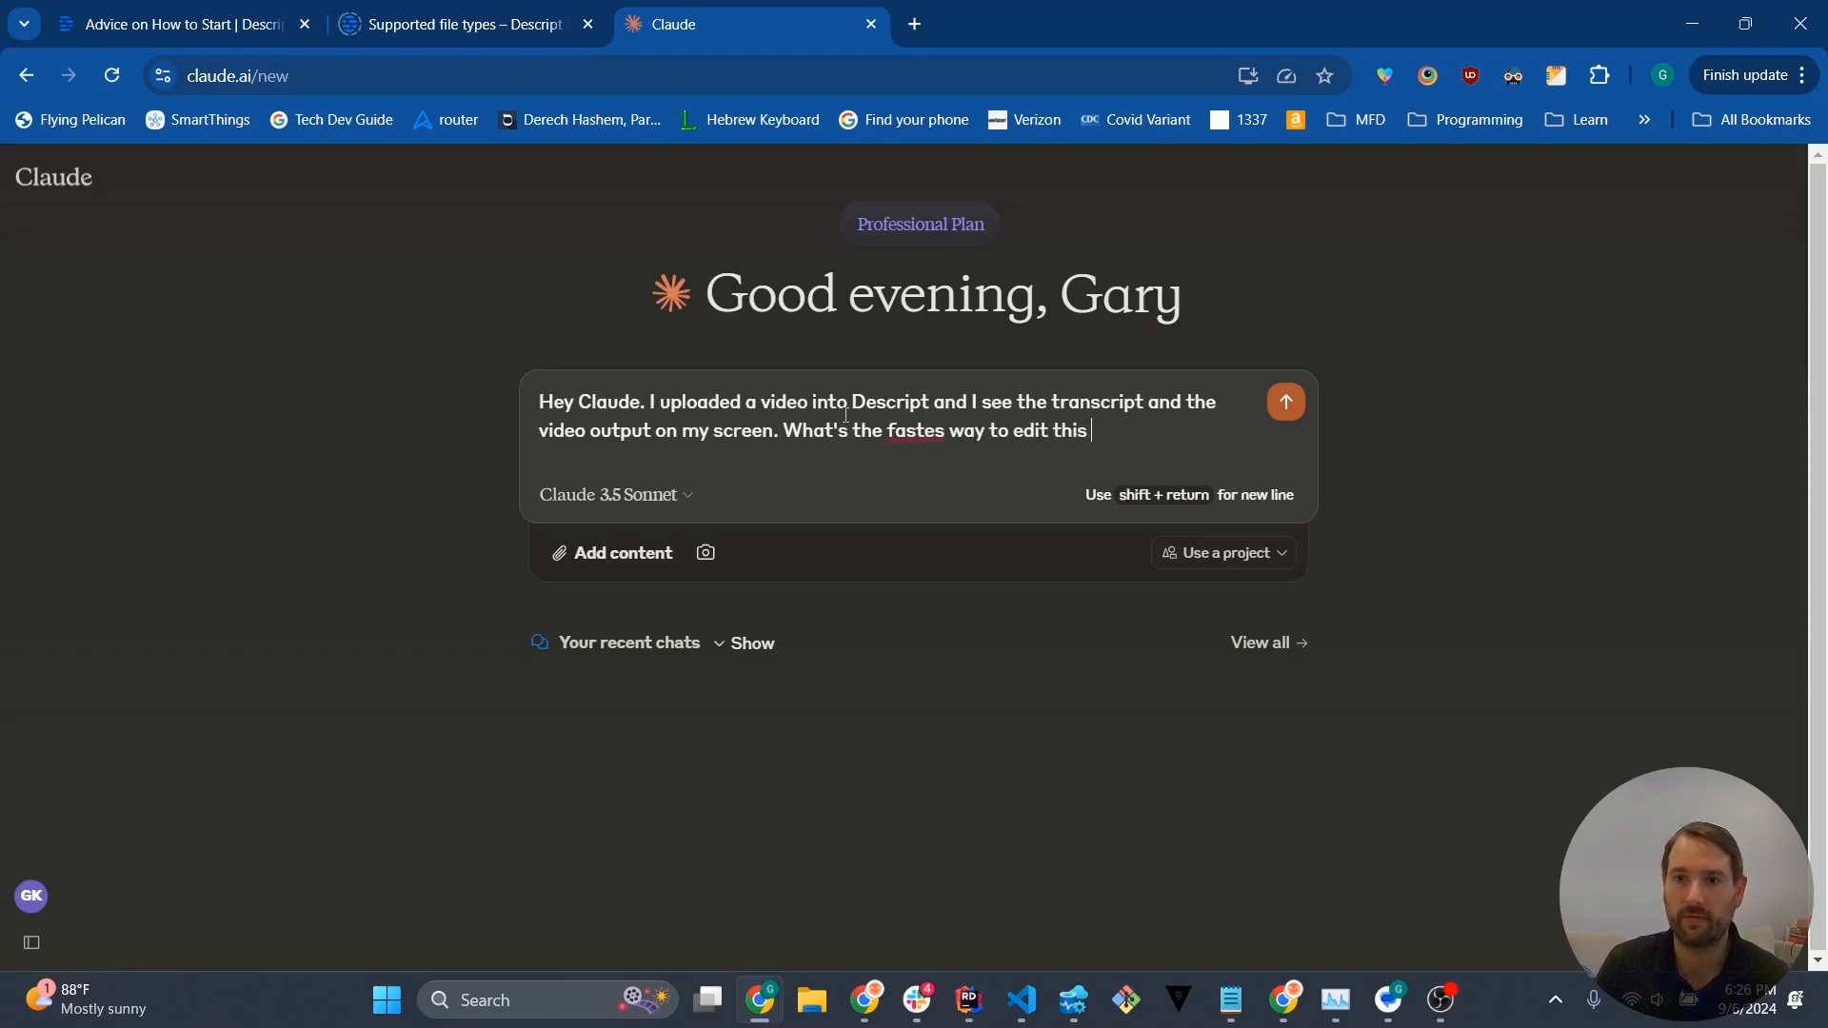
pyautogui.write('video? Is there a ')
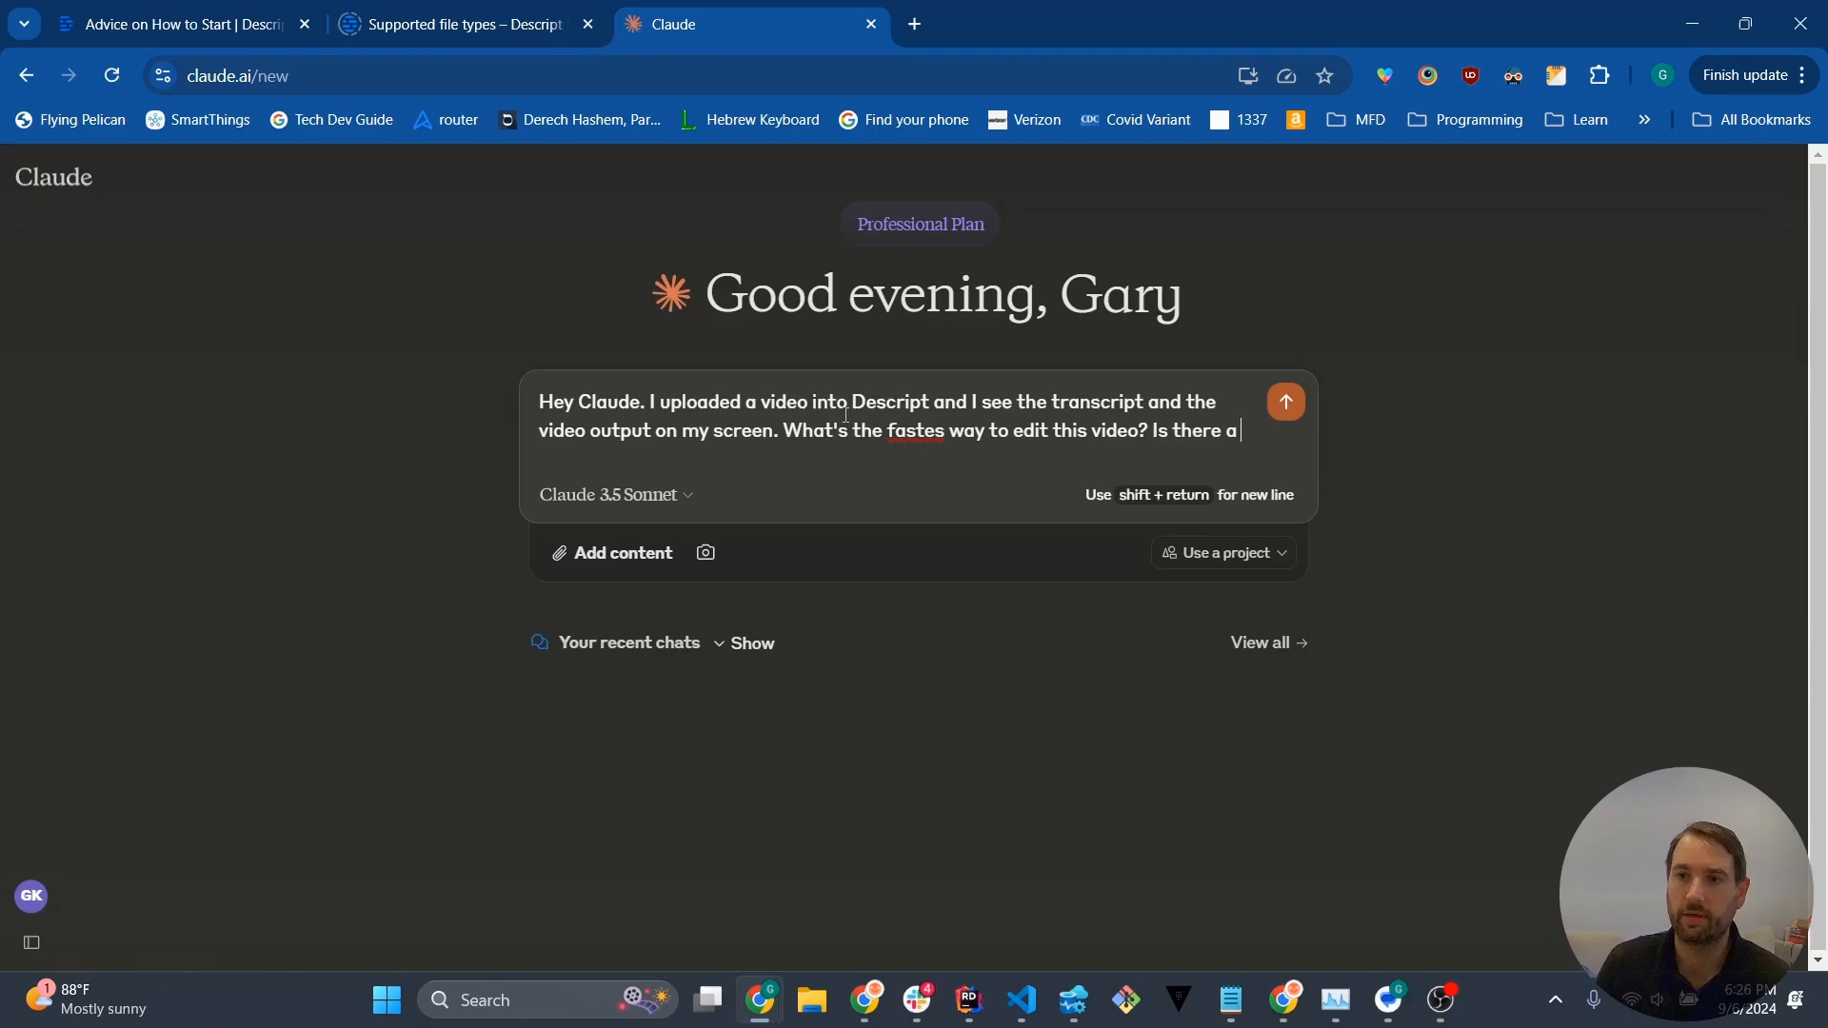
# Step: Complete the prompt with "magic wand that will remove dead silence, for example, or sequence that are clearly filler?"
pyautogui.write('magic wand that will remove')
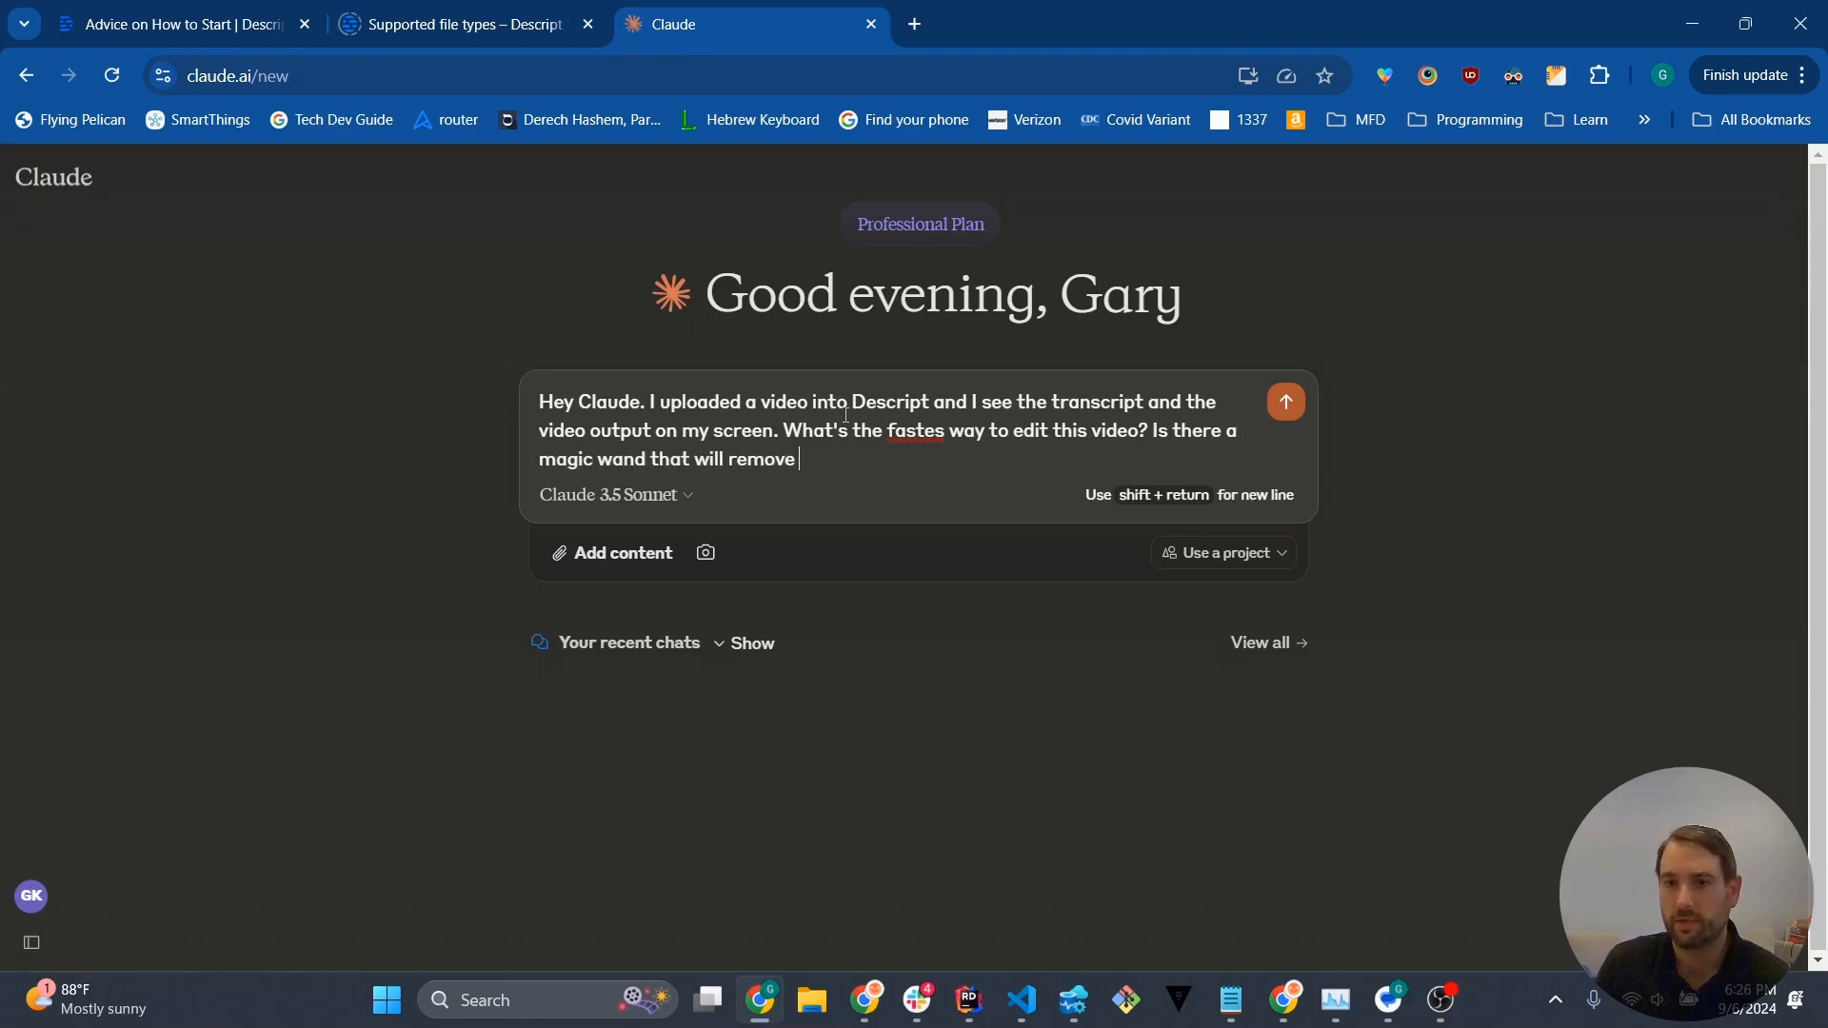
pyautogui.write(' dead silence, for exa')
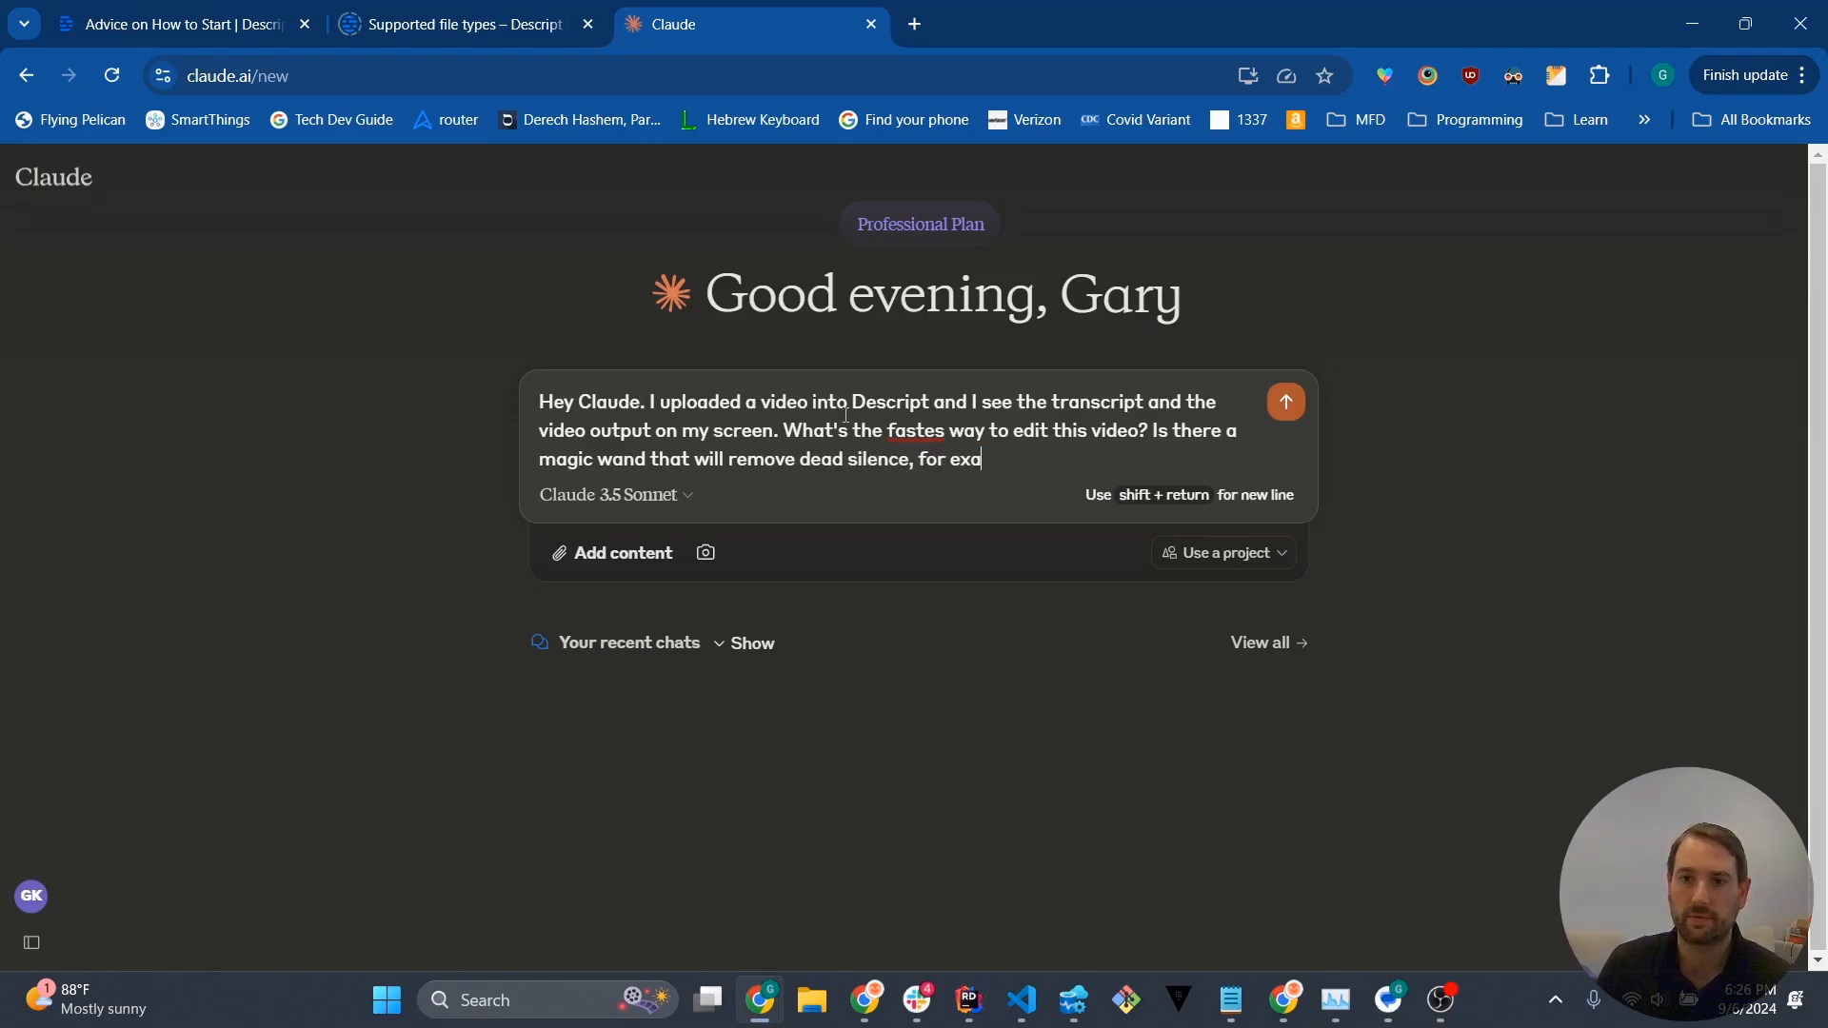
pyautogui.write('mple, or')
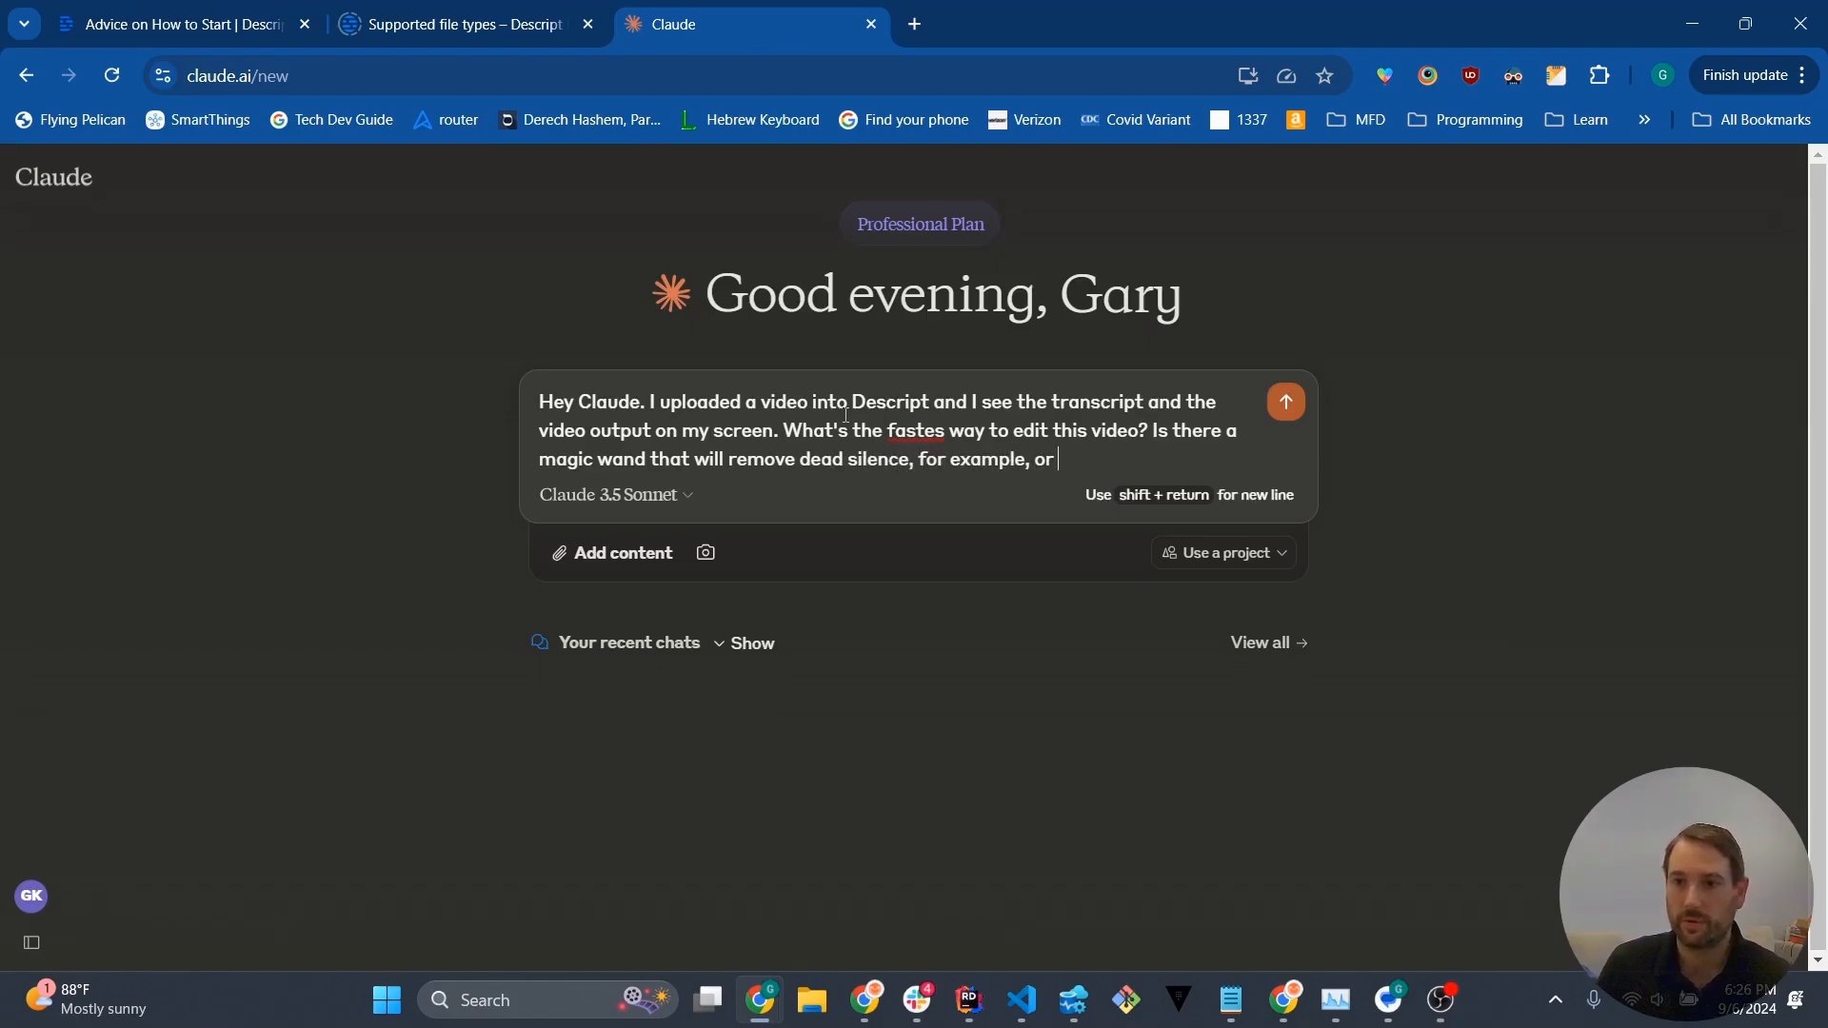
pyautogui.write(' sequ')
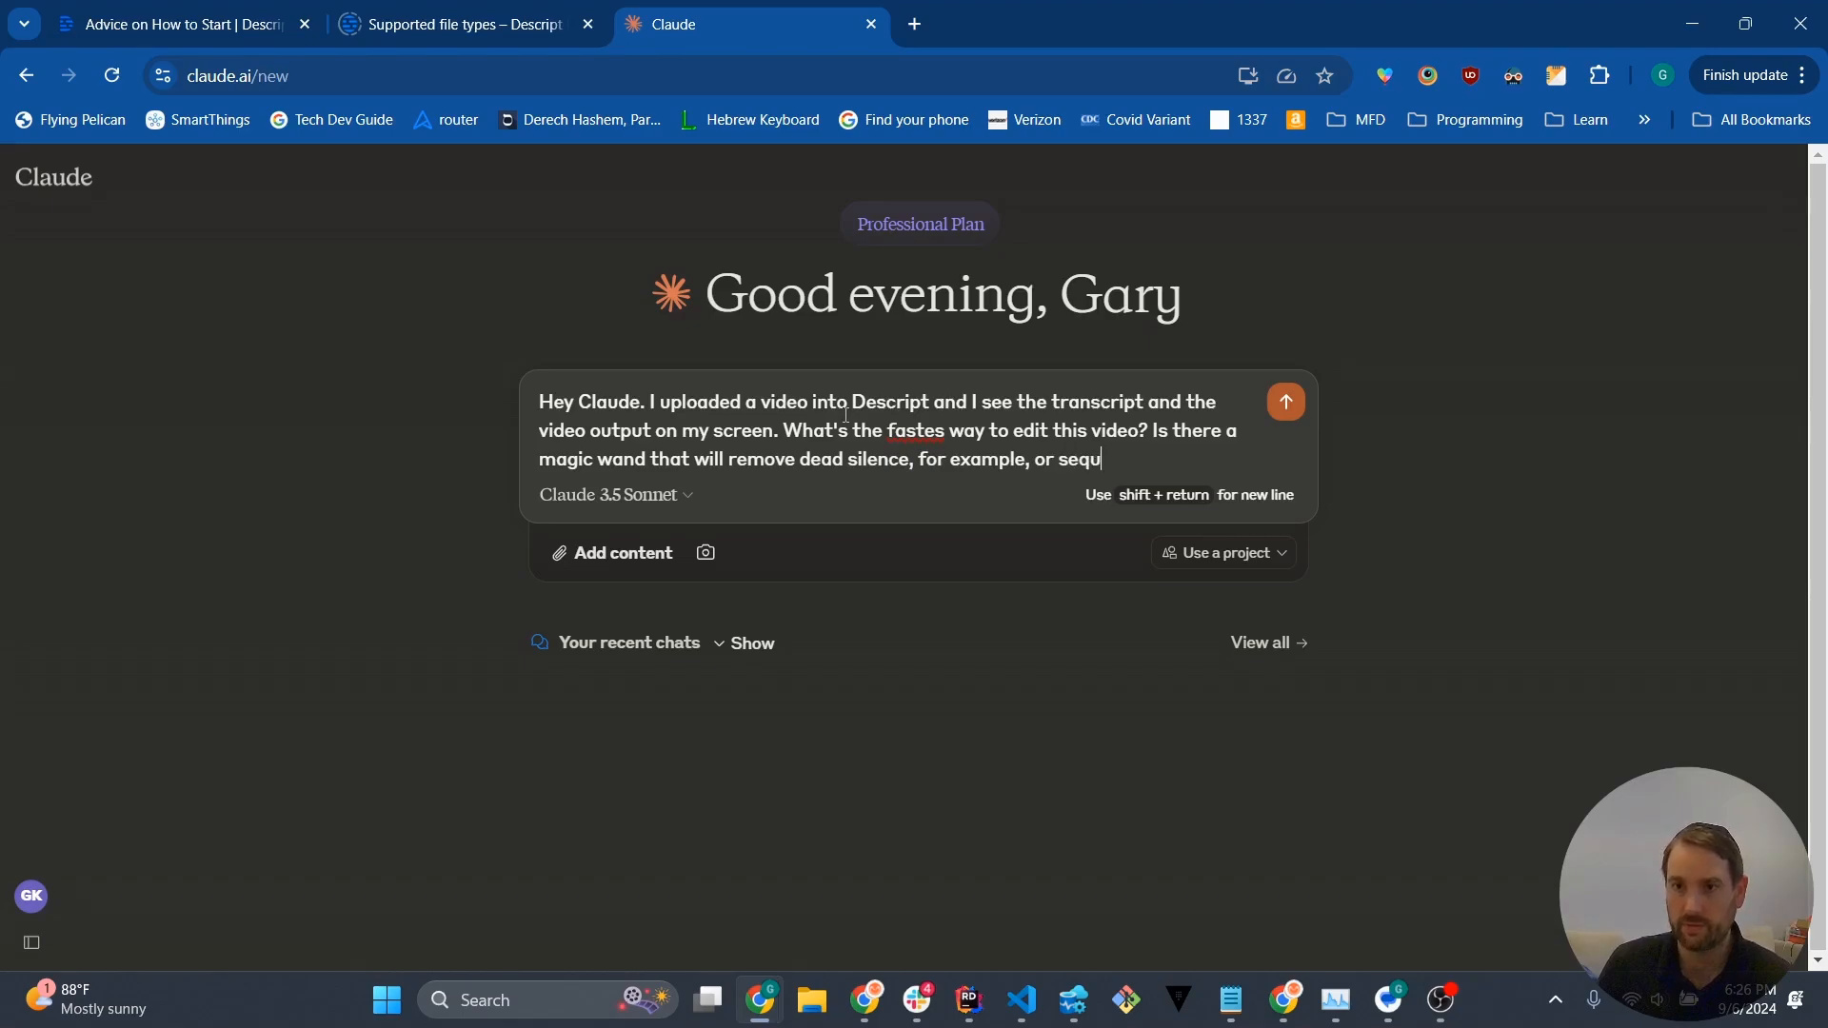
pyautogui.write('ence that are clearly')
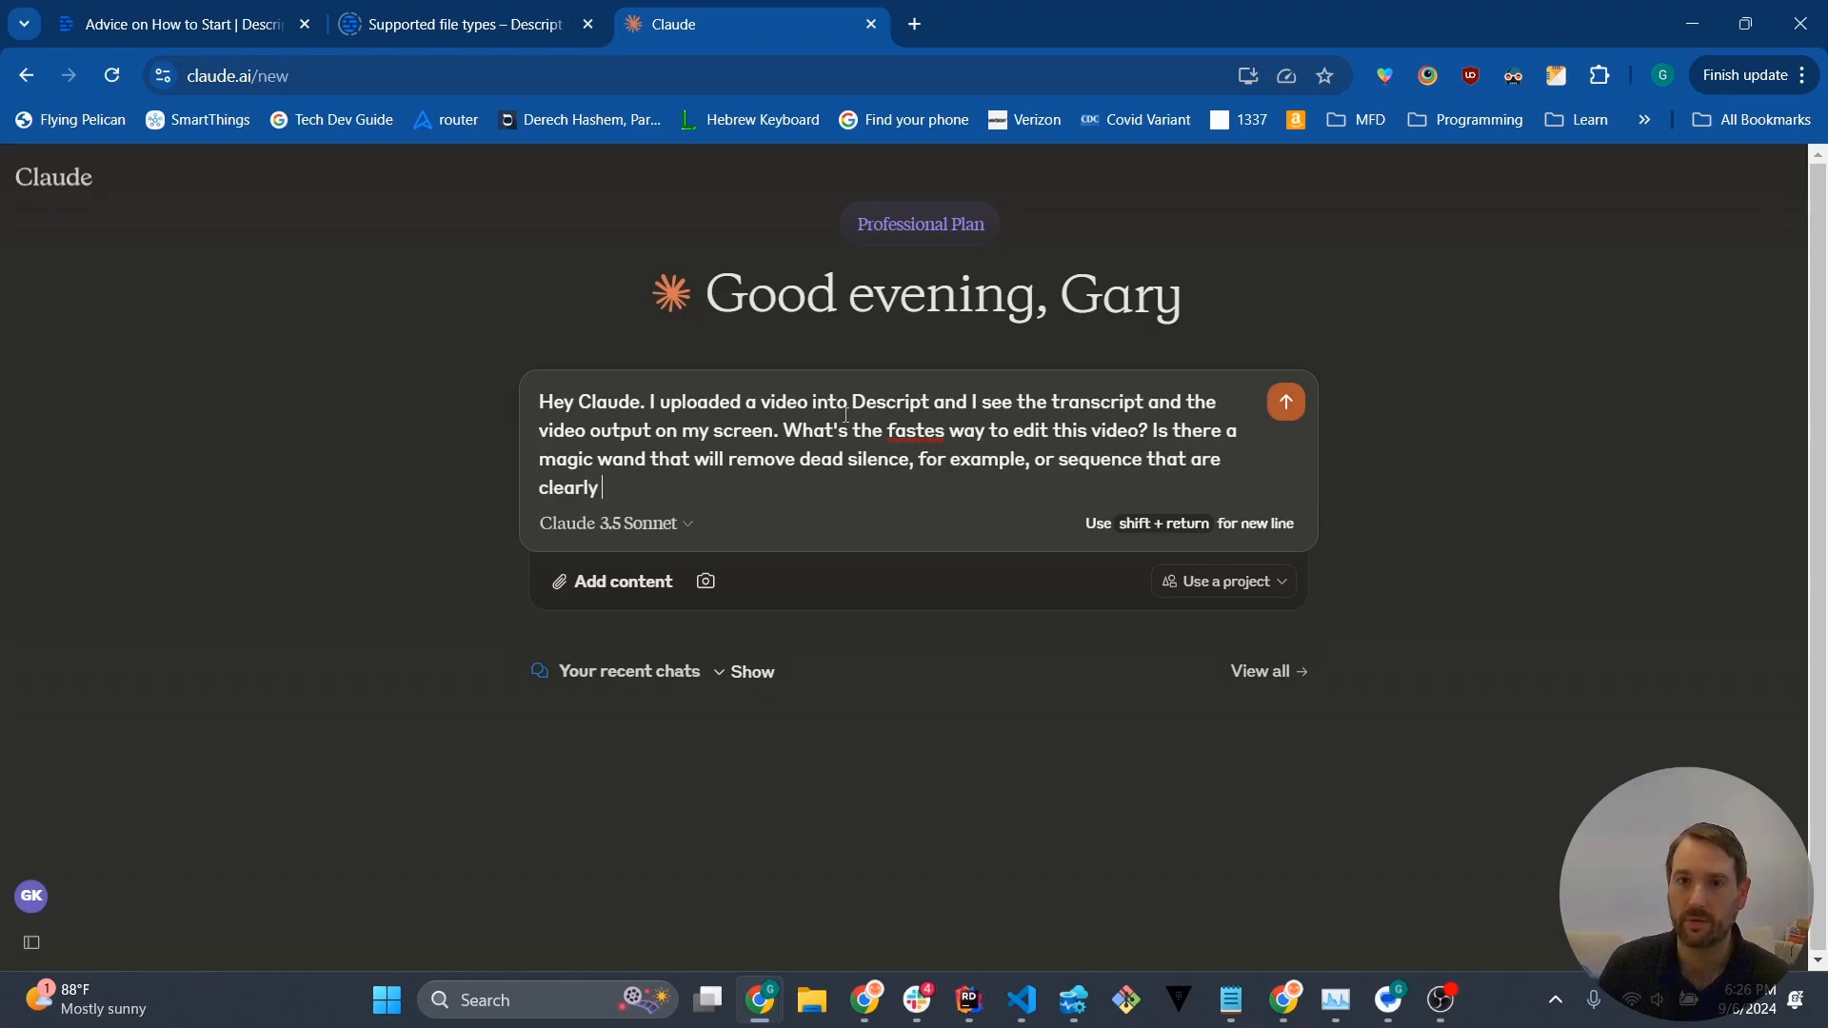
pyautogui.write(' filler?')
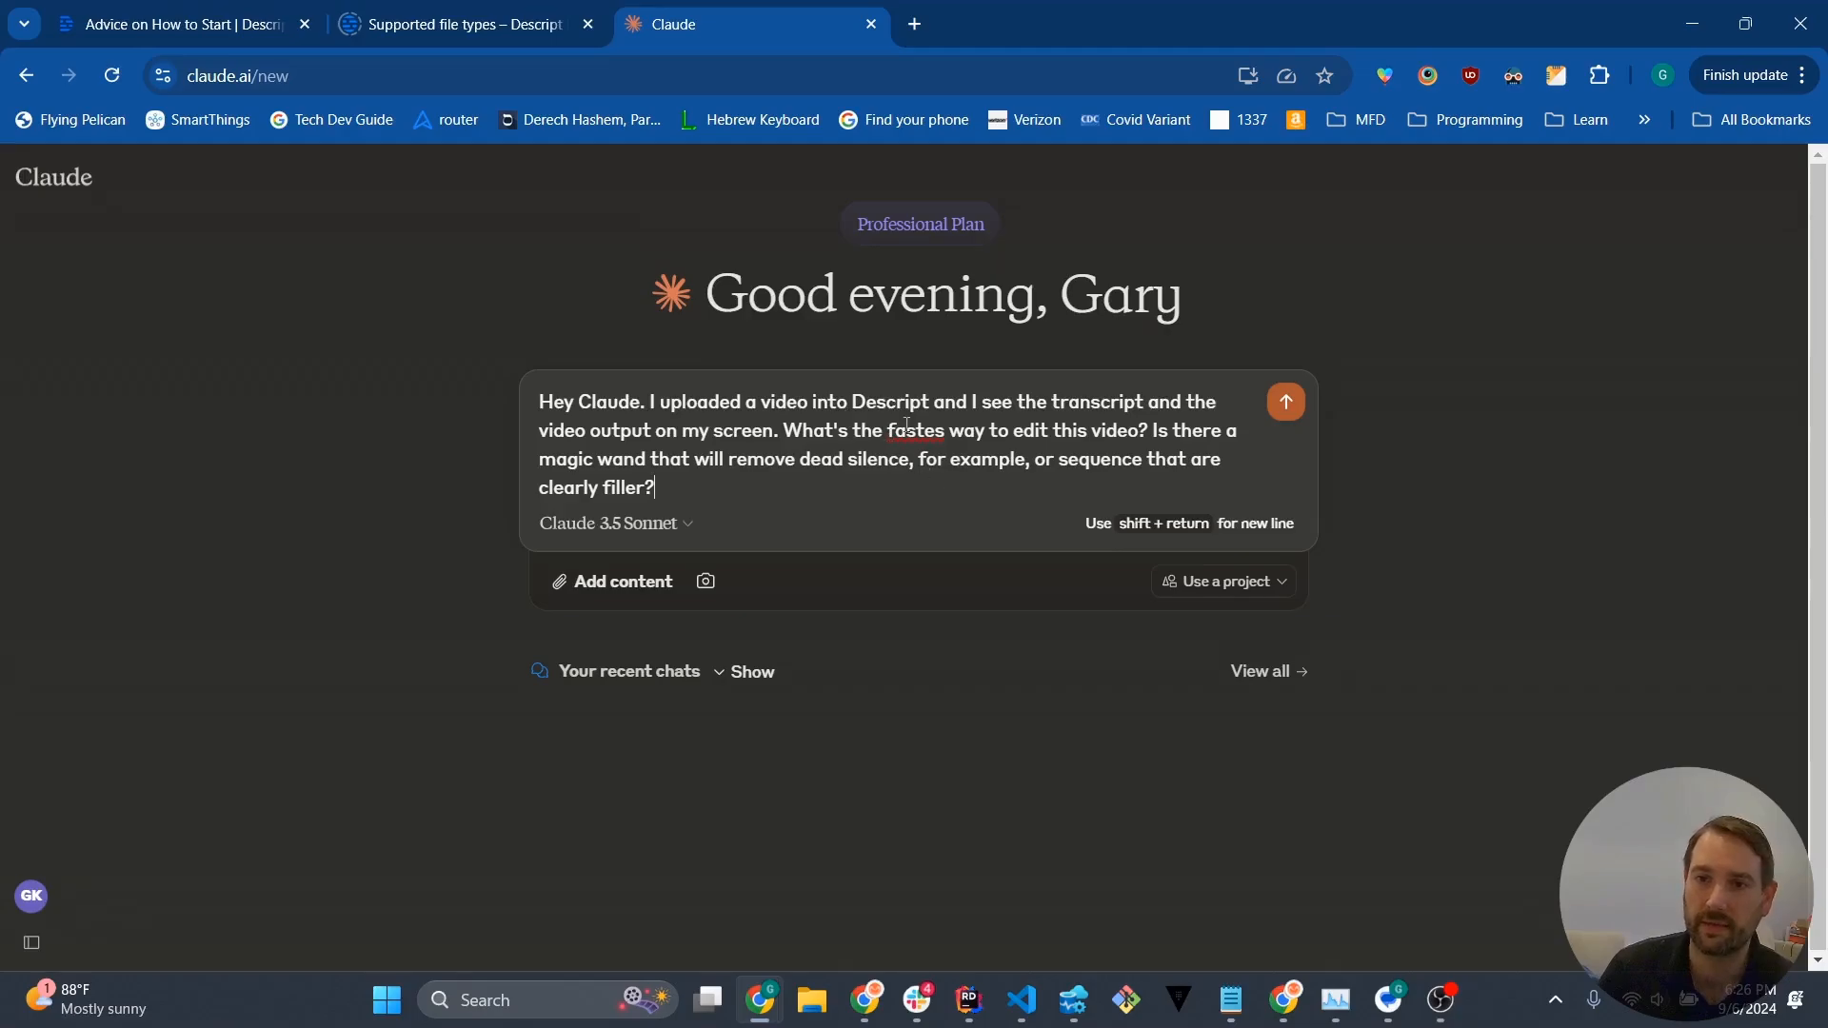
# Step: Correct the misspelled "fastes" to "fastest" in the prompt and send it to Claude
pyautogui.rightClick(907, 425)
pyautogui.click(991, 481)
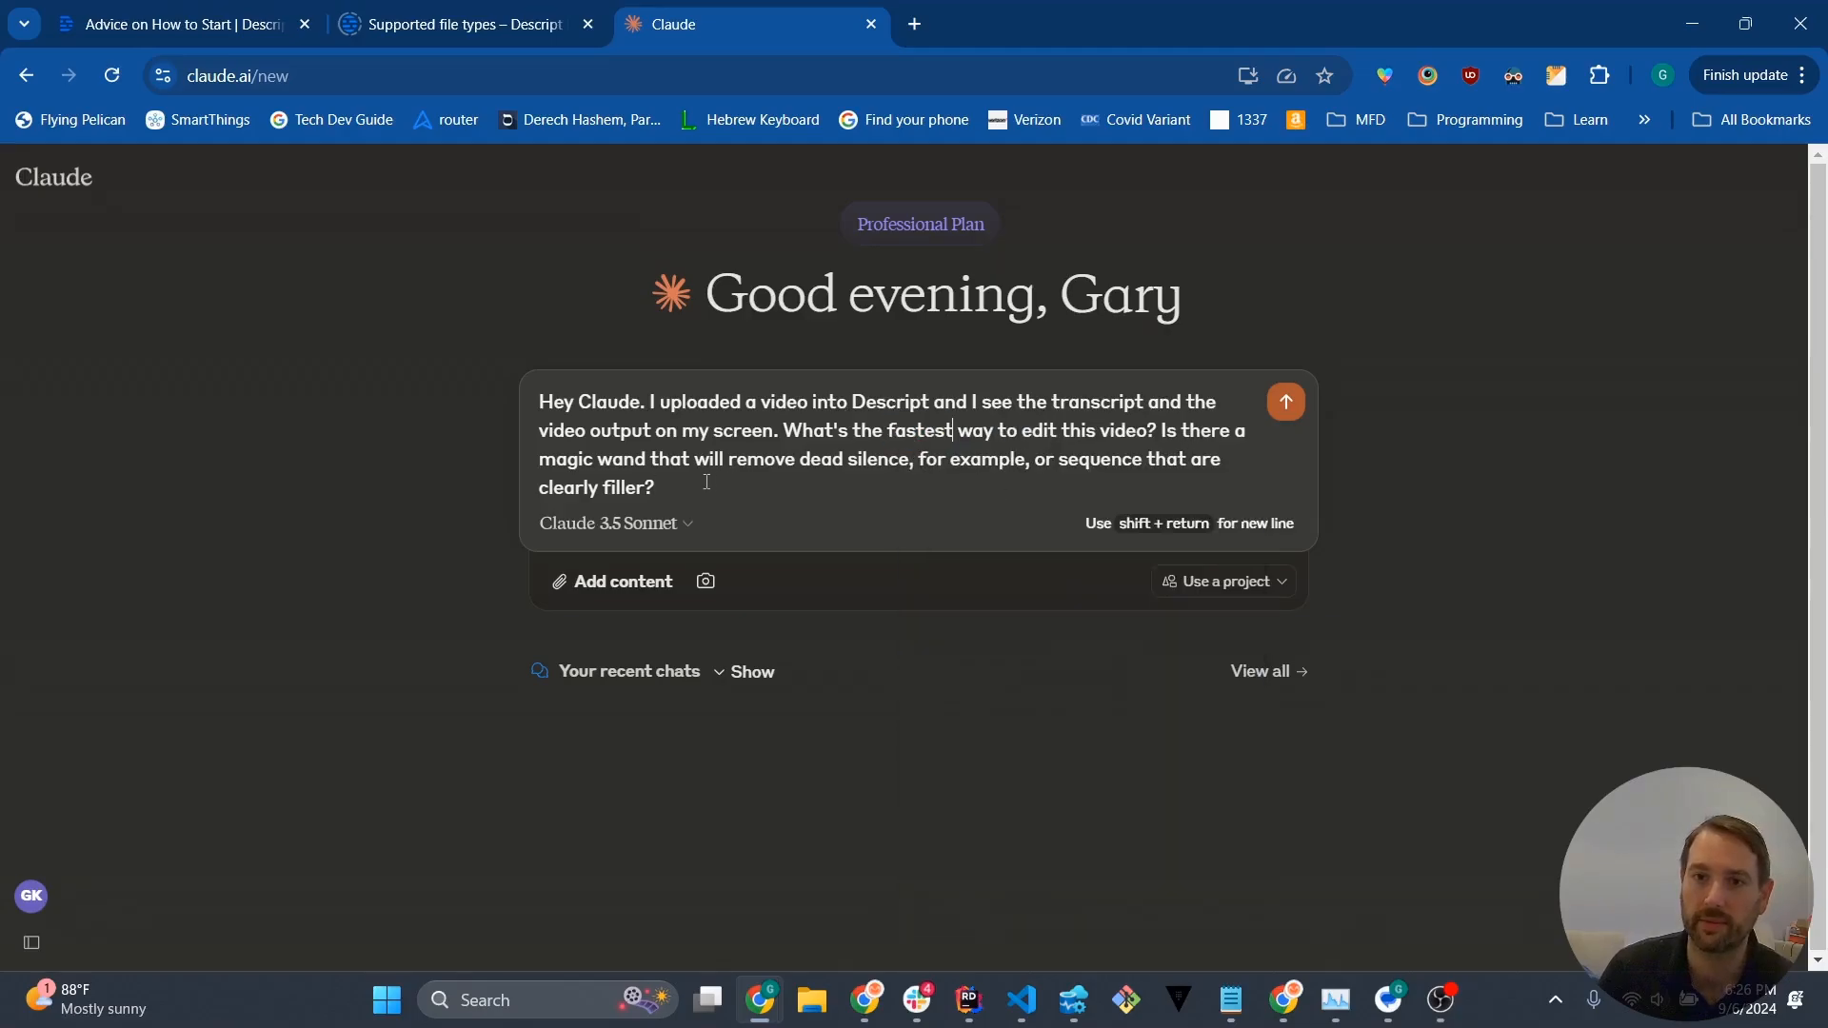
pyautogui.click(706, 481)
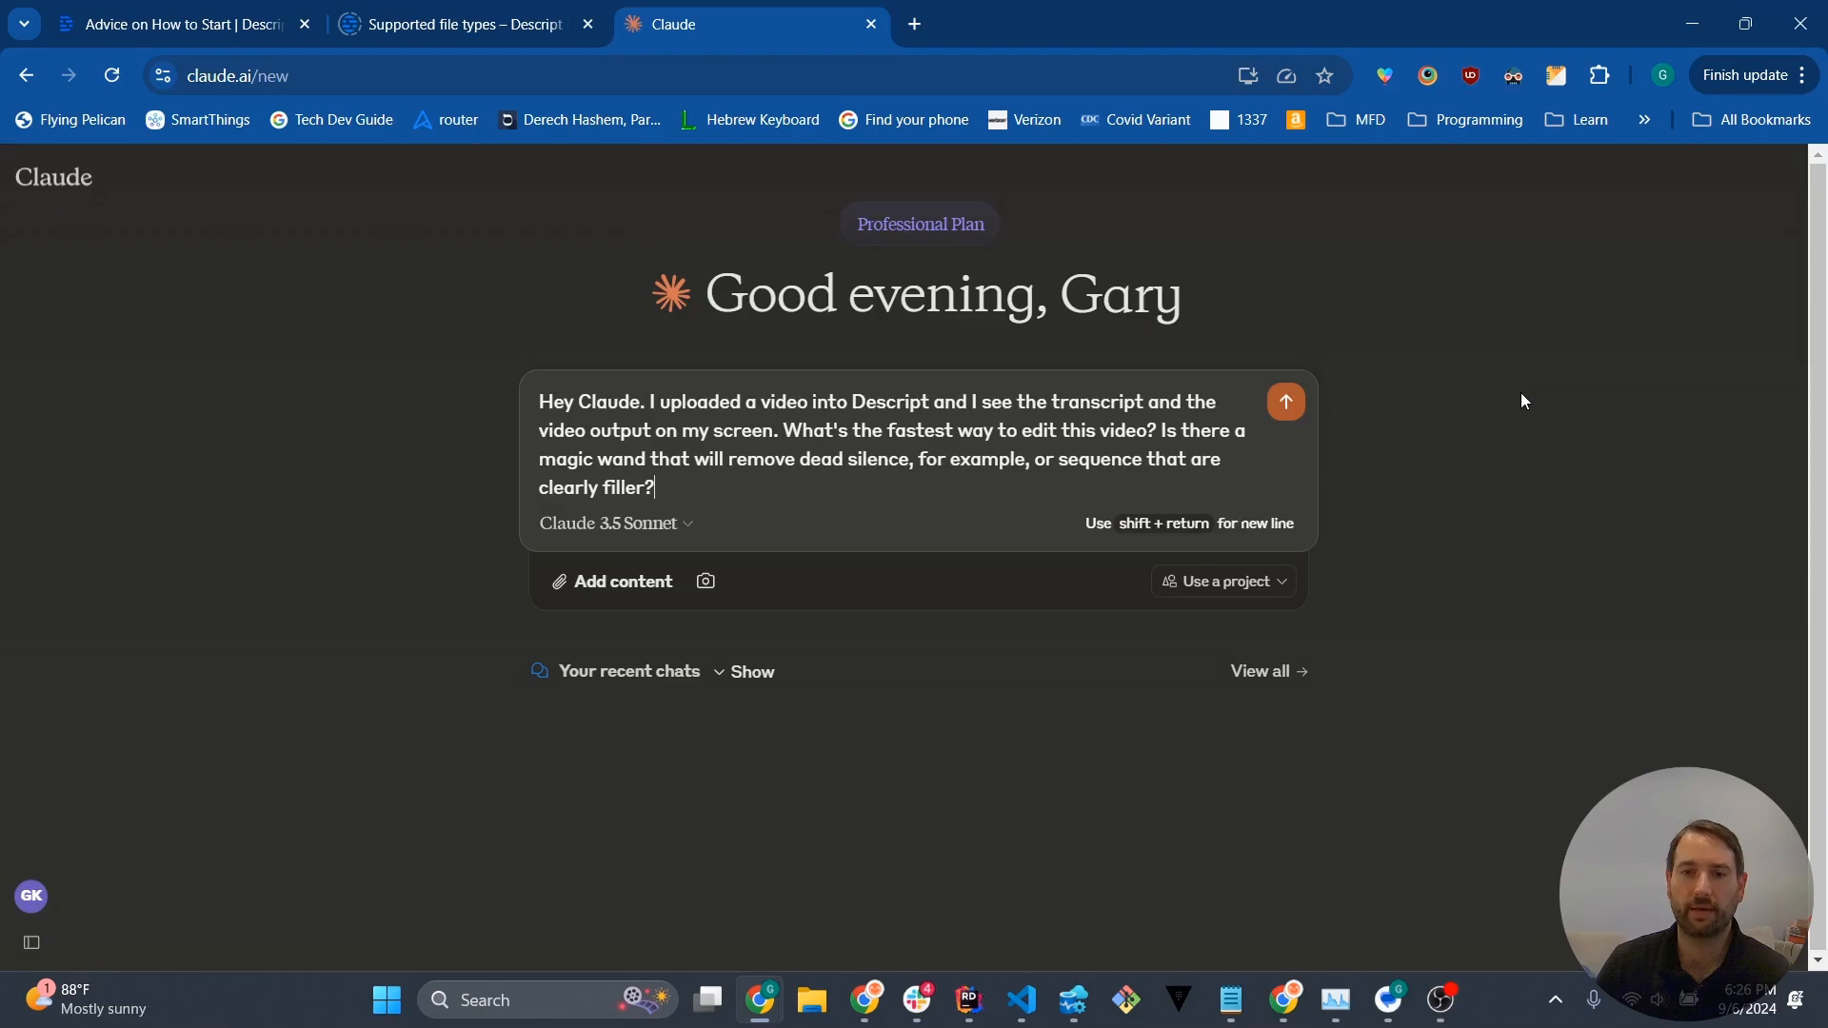
pyautogui.press('Return')
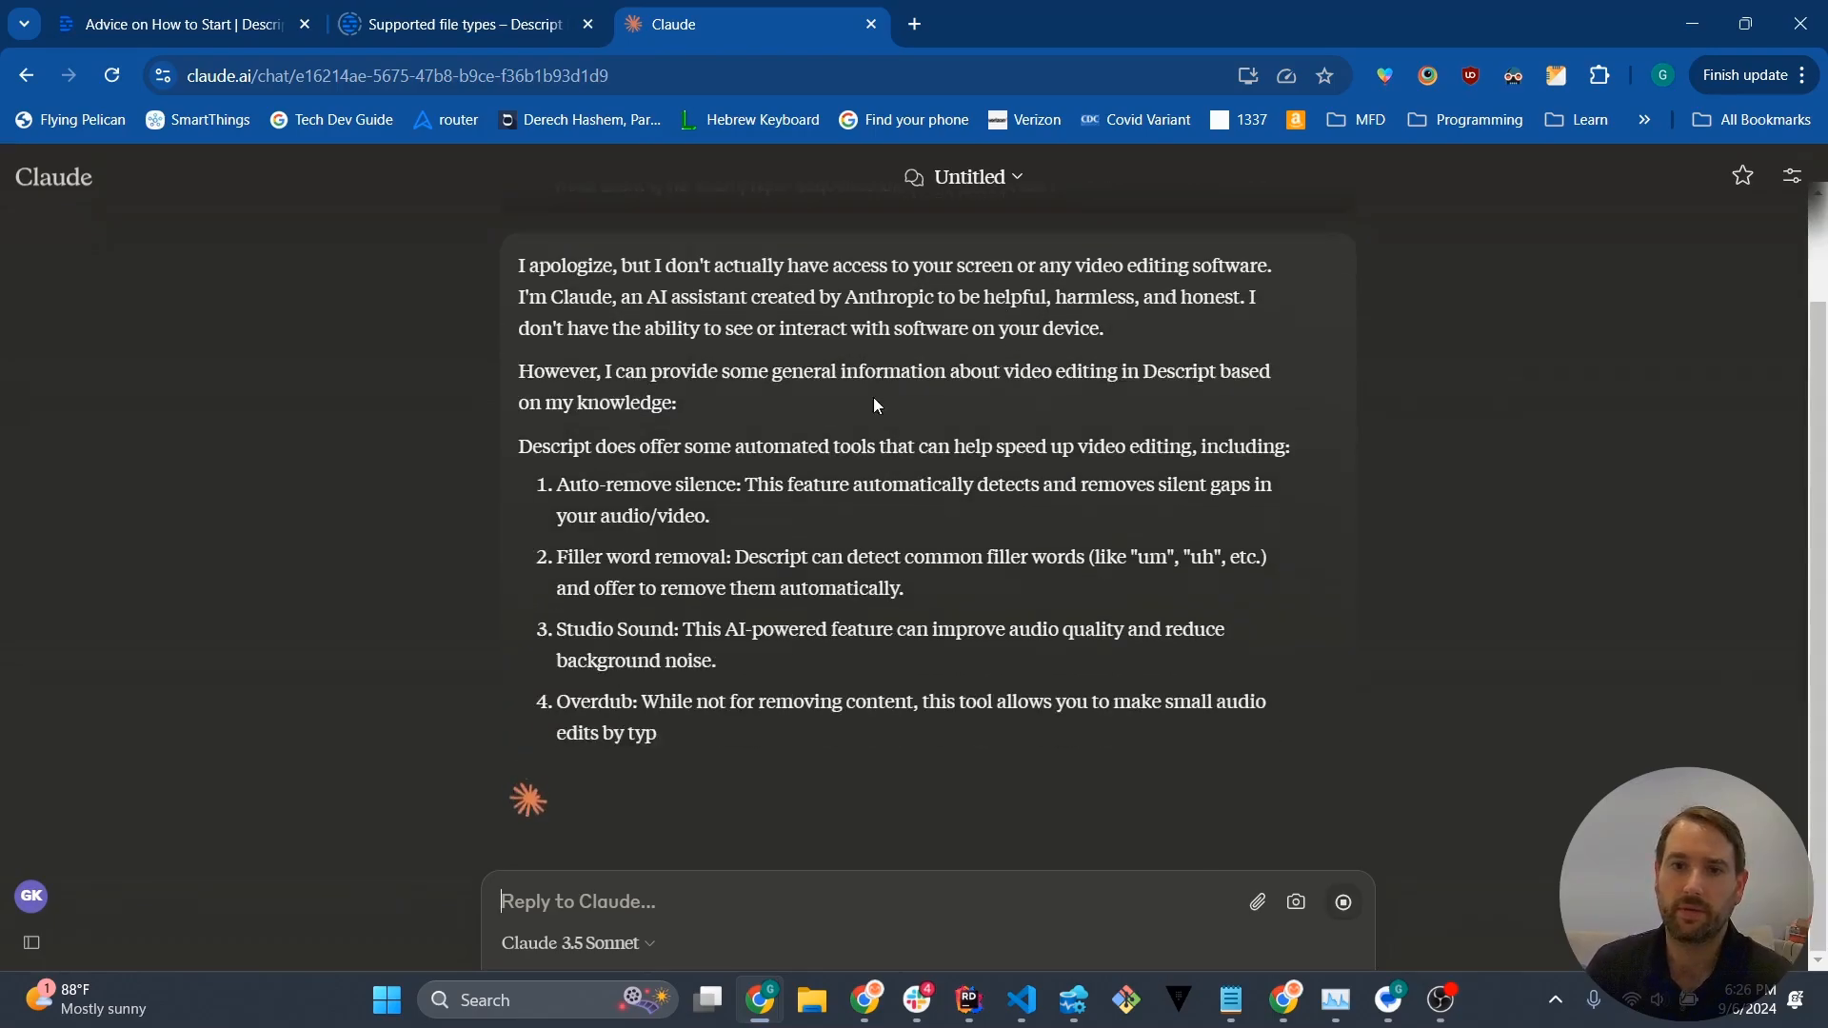
# Step: Read the first part of Claude's reply, highlighting the Auto-remove silence and Filler word removal entries
pyautogui.scroll(3, 817, 379)
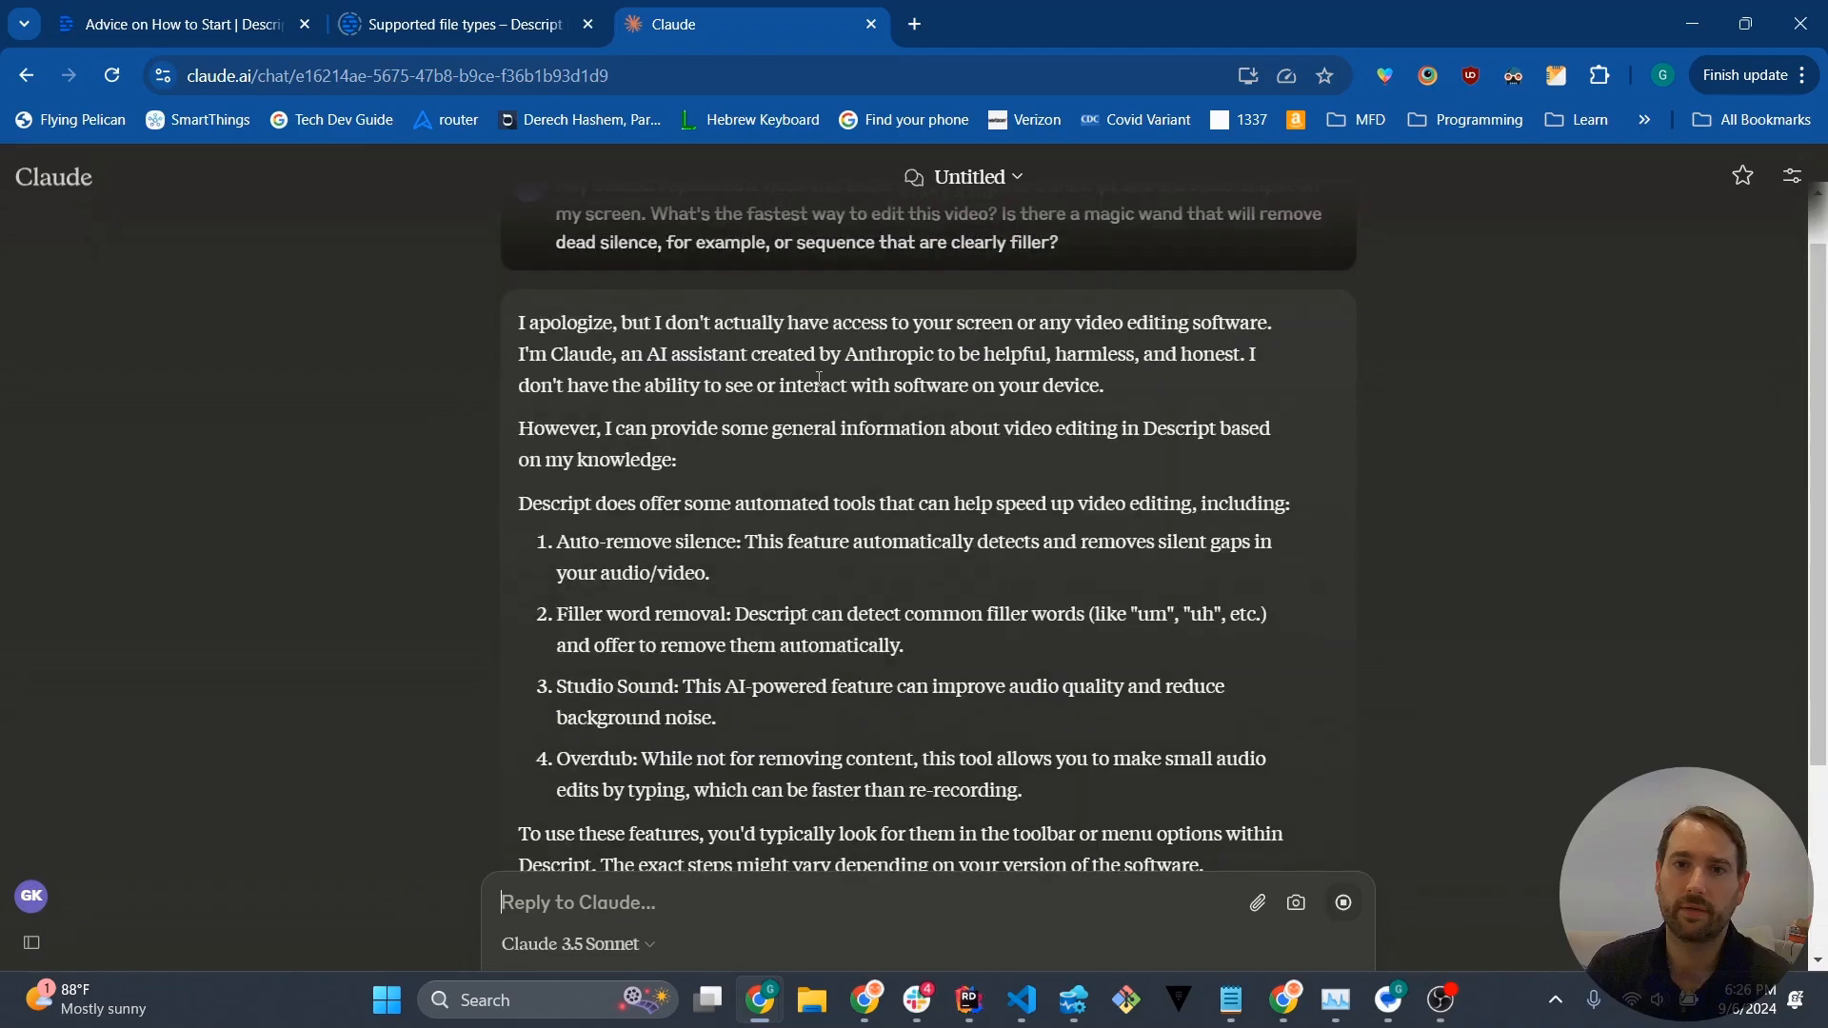
pyautogui.scroll(1, 816, 379)
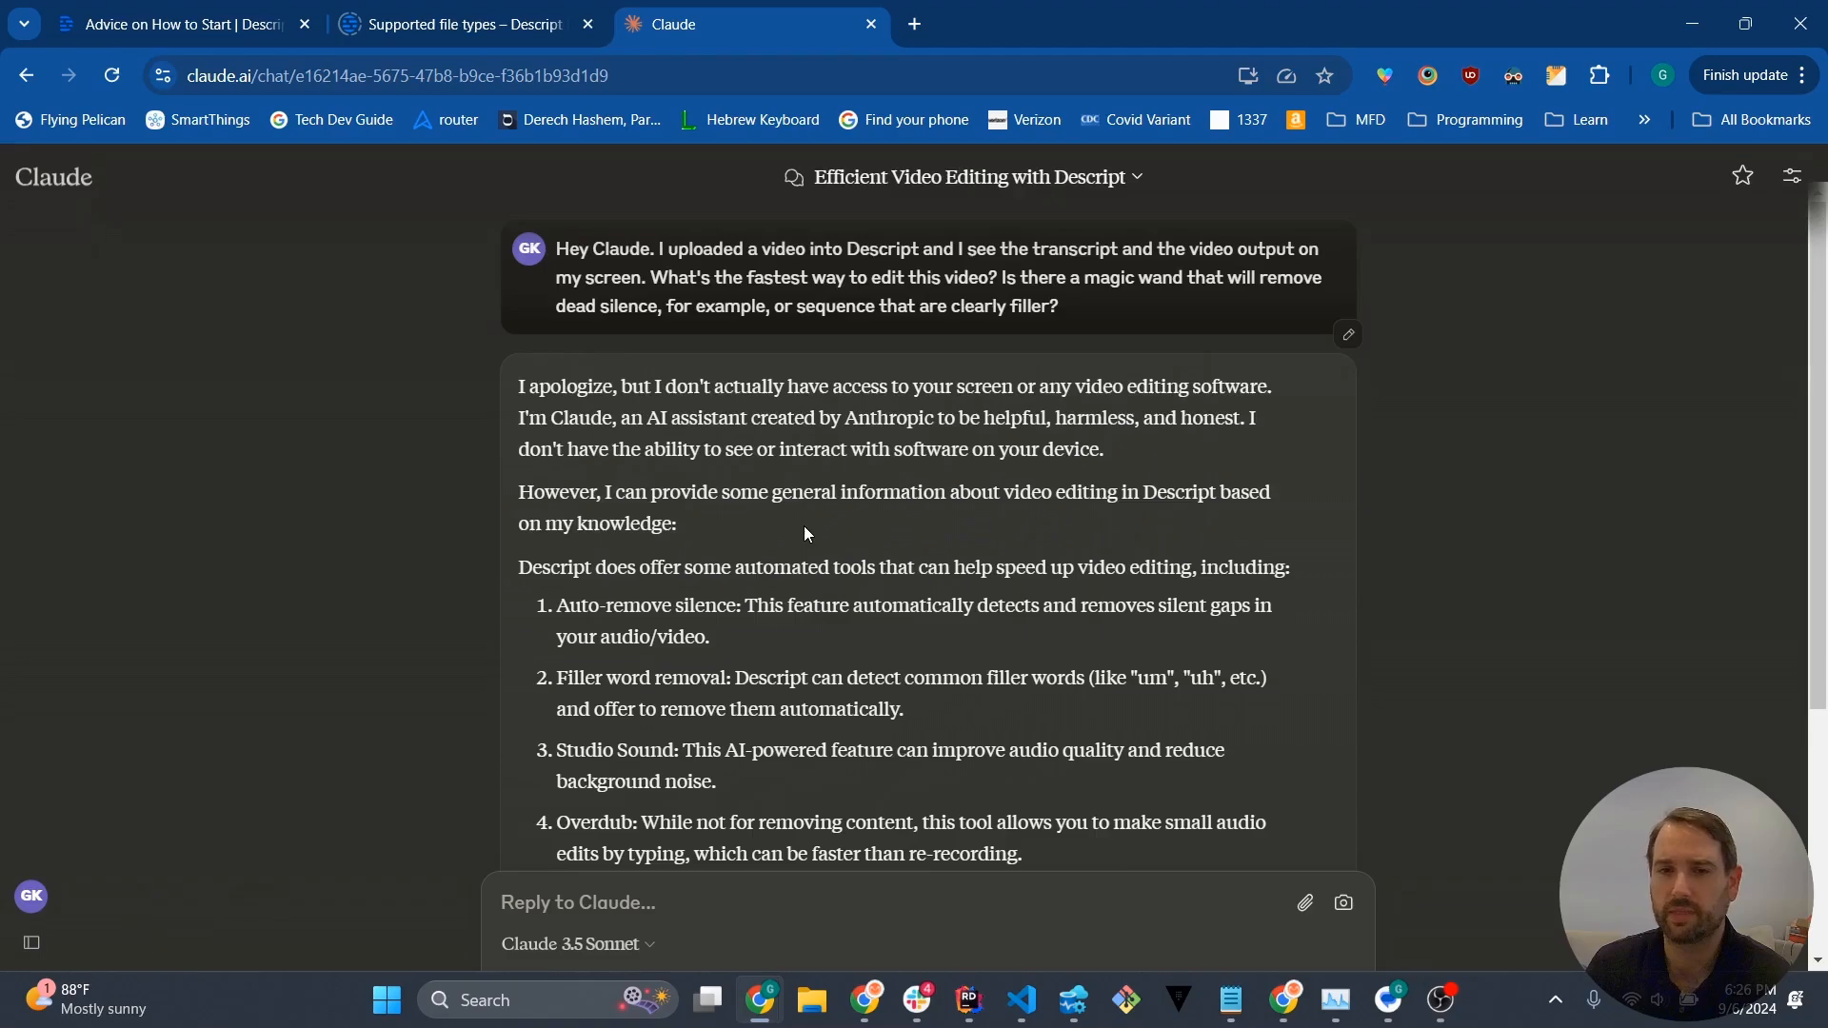
pyautogui.scroll(-2, 803, 526)
pyautogui.scroll(-2, 804, 525)
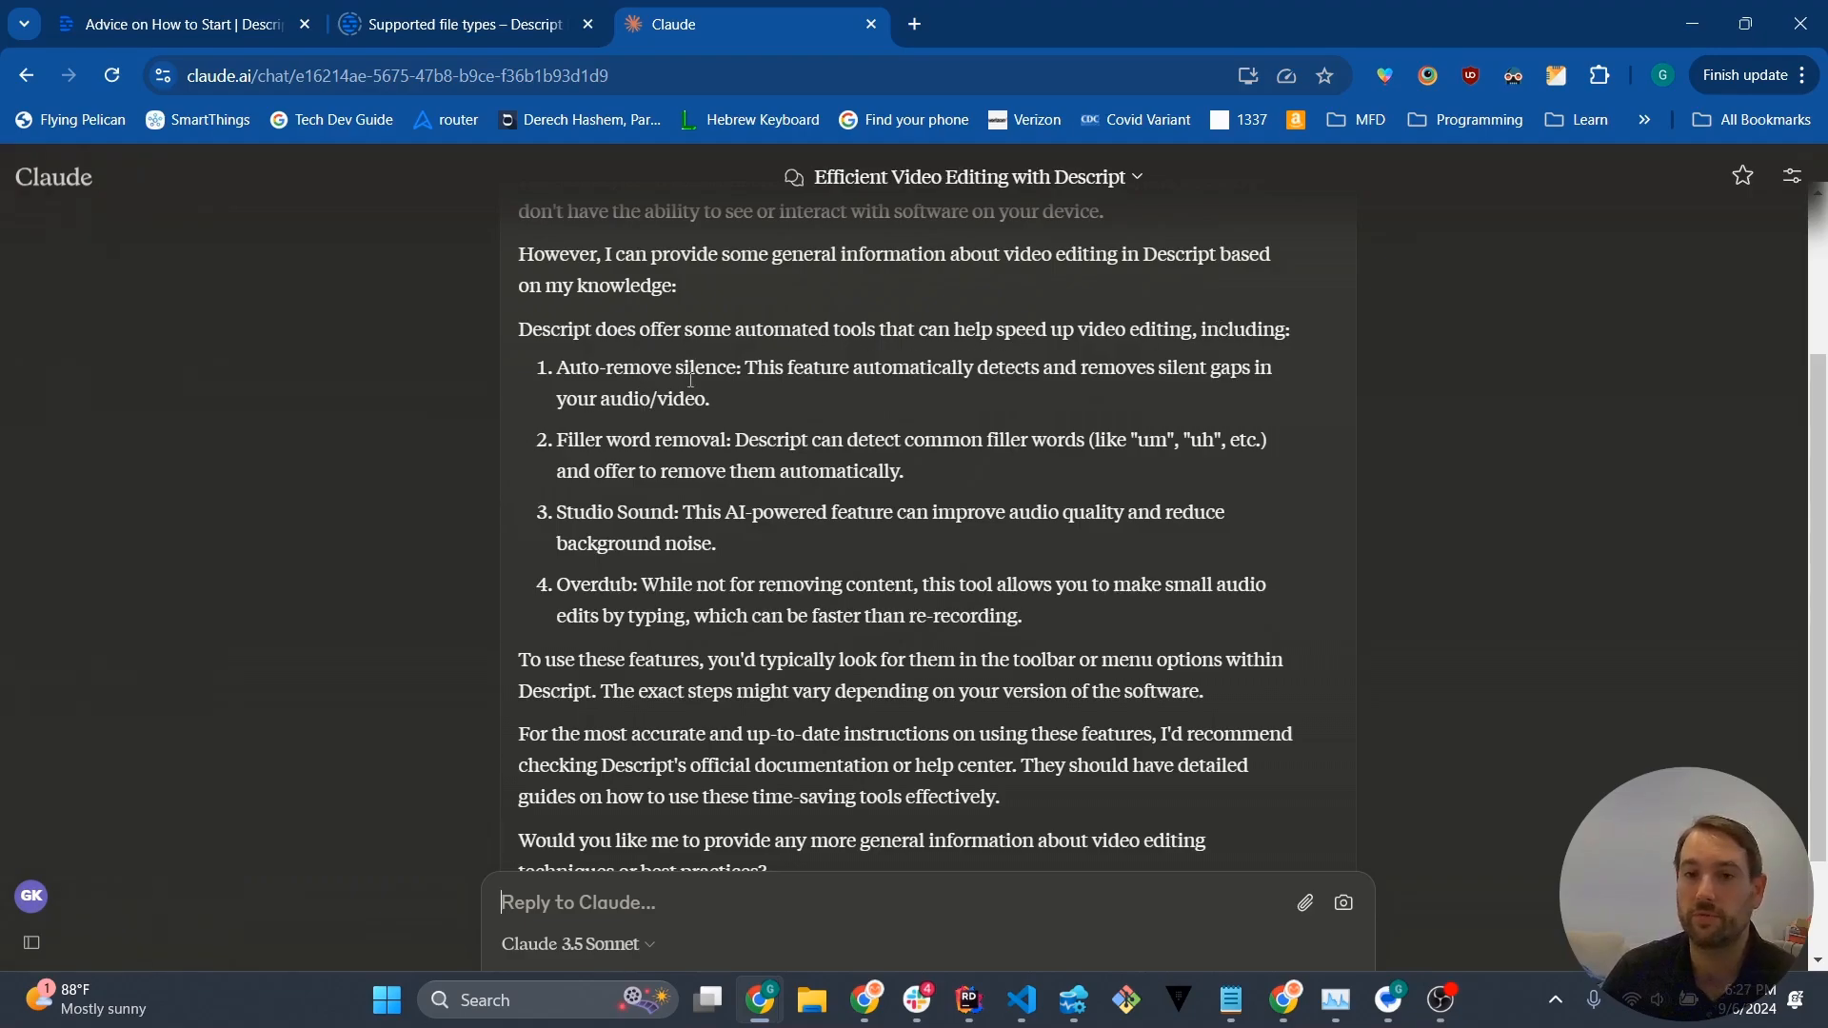
pyautogui.moveTo(549, 383); pyautogui.dragTo(712, 385)
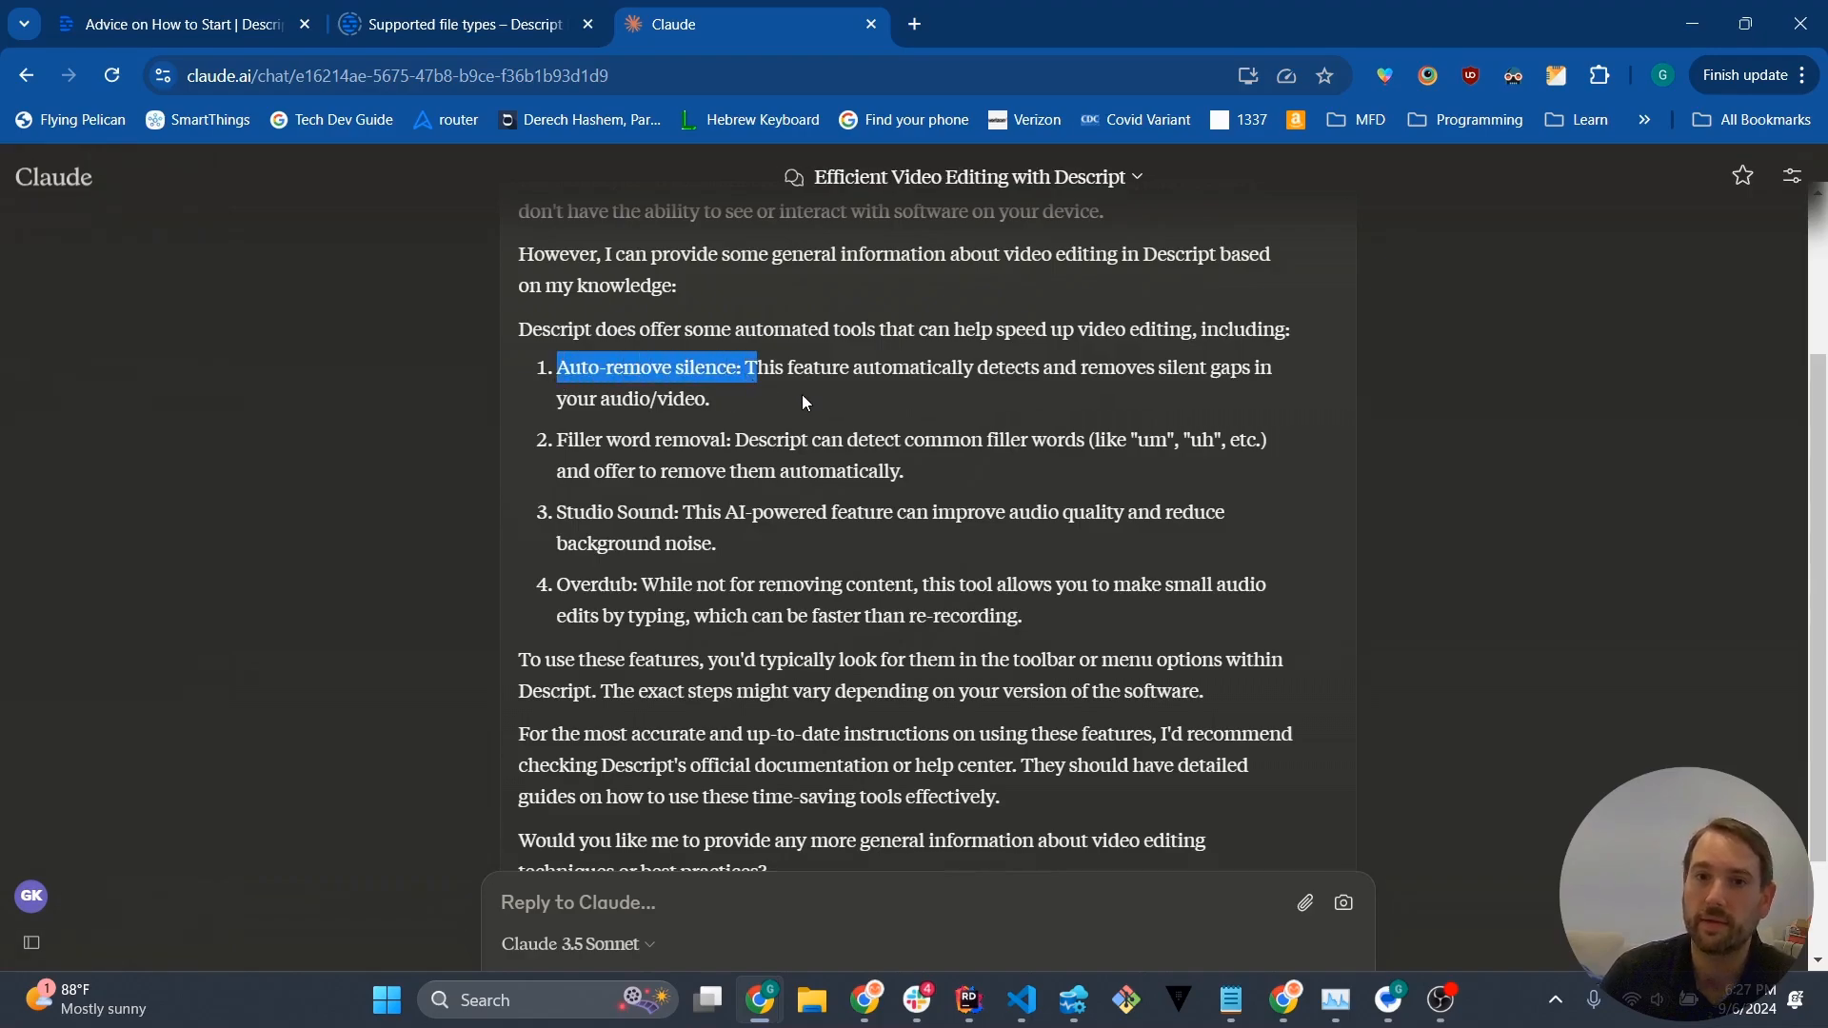
pyautogui.moveTo(545, 446); pyautogui.dragTo(736, 447)
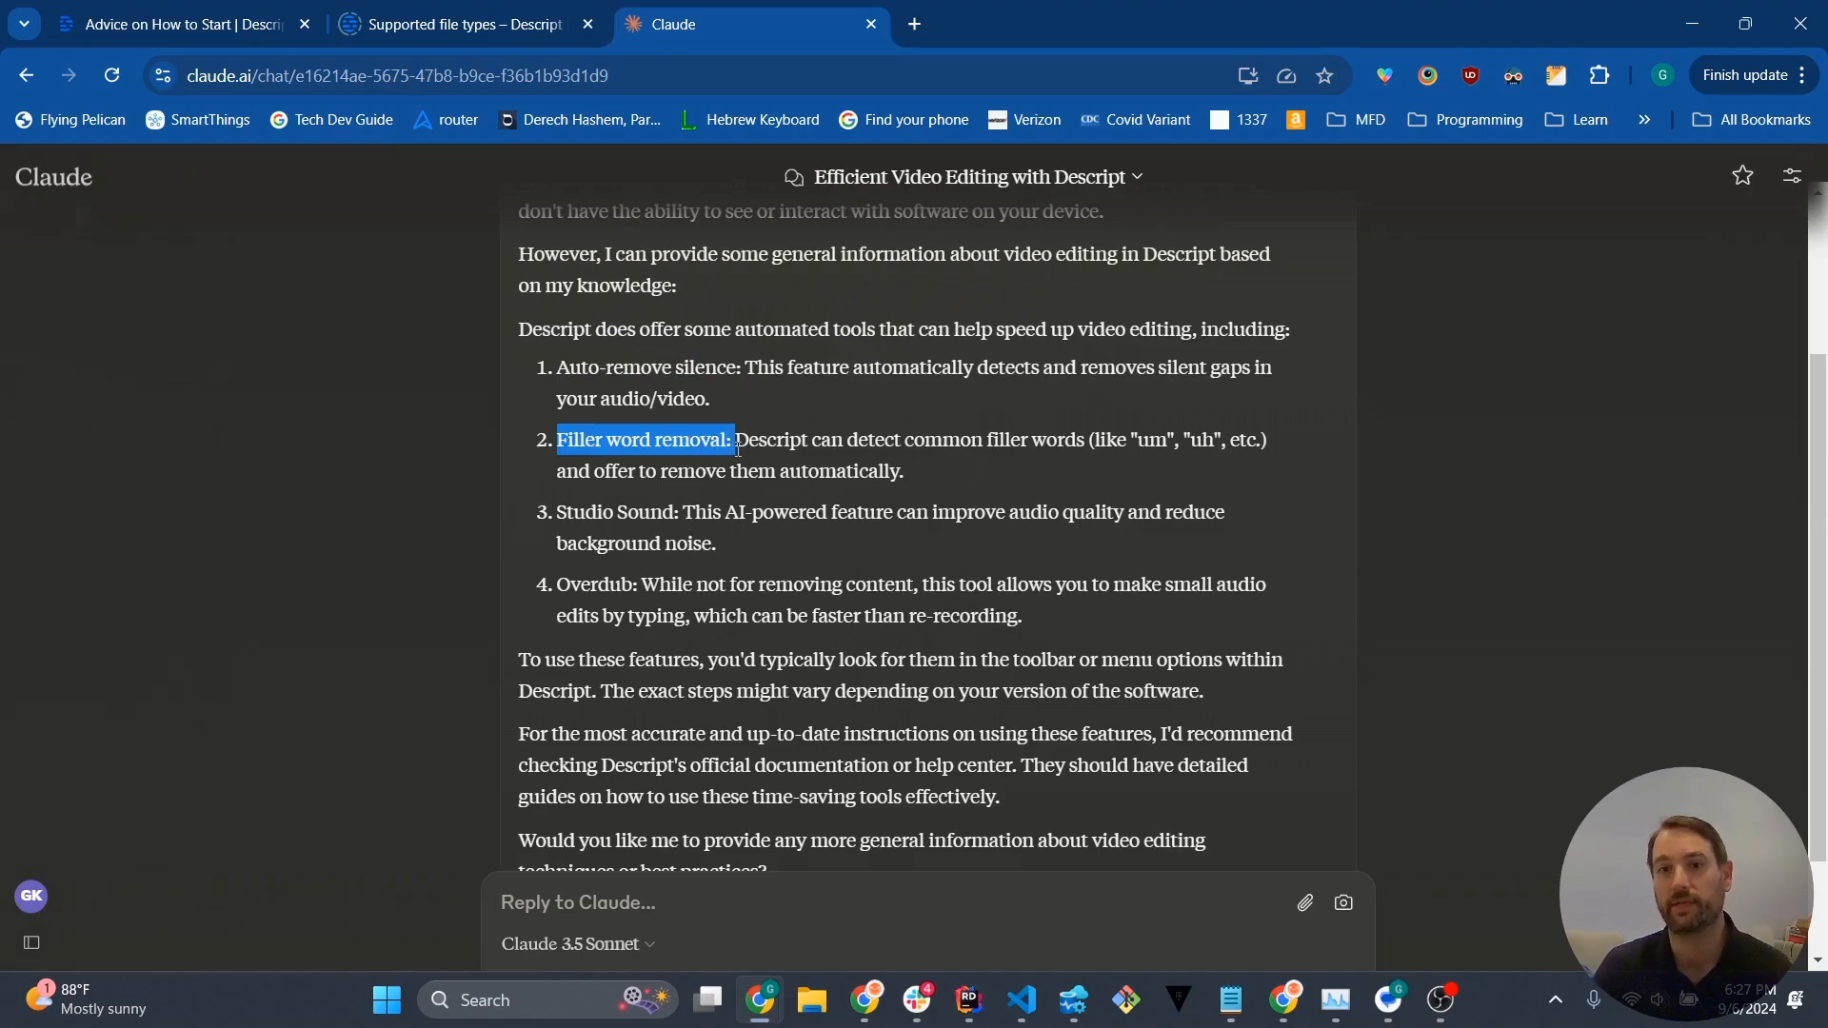
pyautogui.click(738, 447)
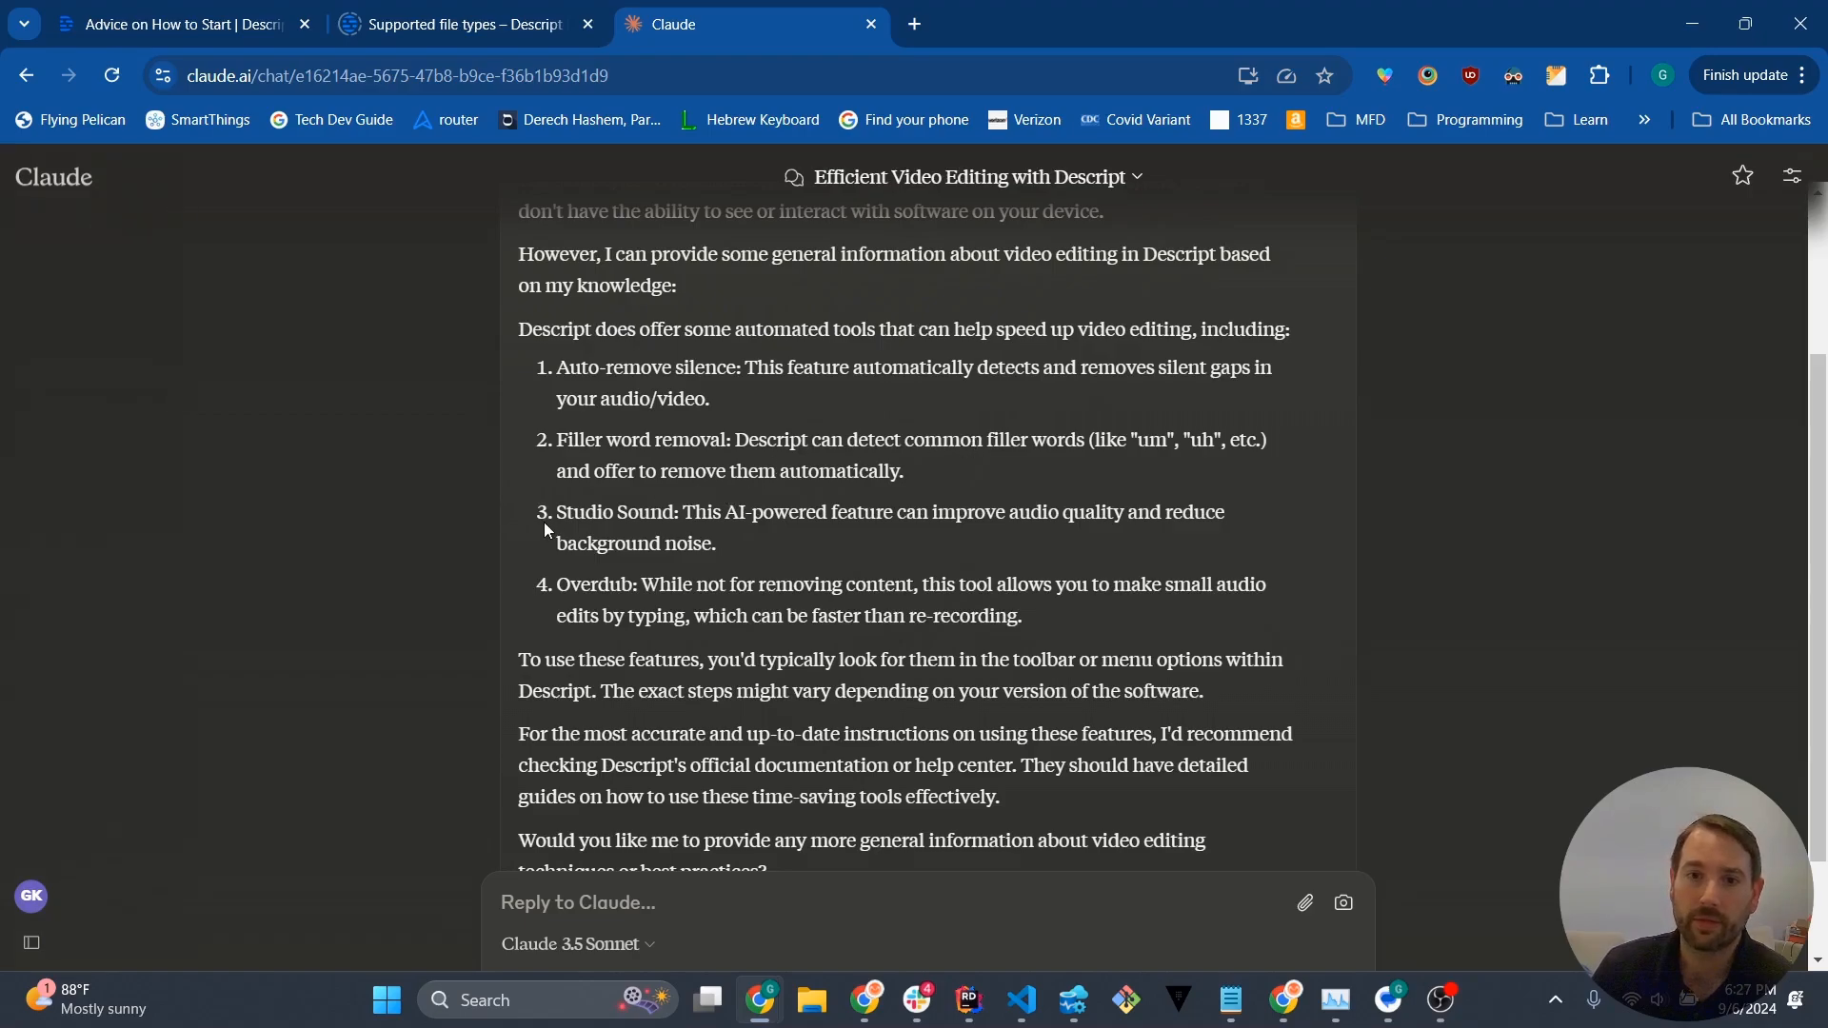
# Step: Read the rest of the reply, highlighting text about Studio Sound, Overdub and how steps vary by software version
pyautogui.moveTo(955, 516); pyautogui.dragTo(1205, 515)
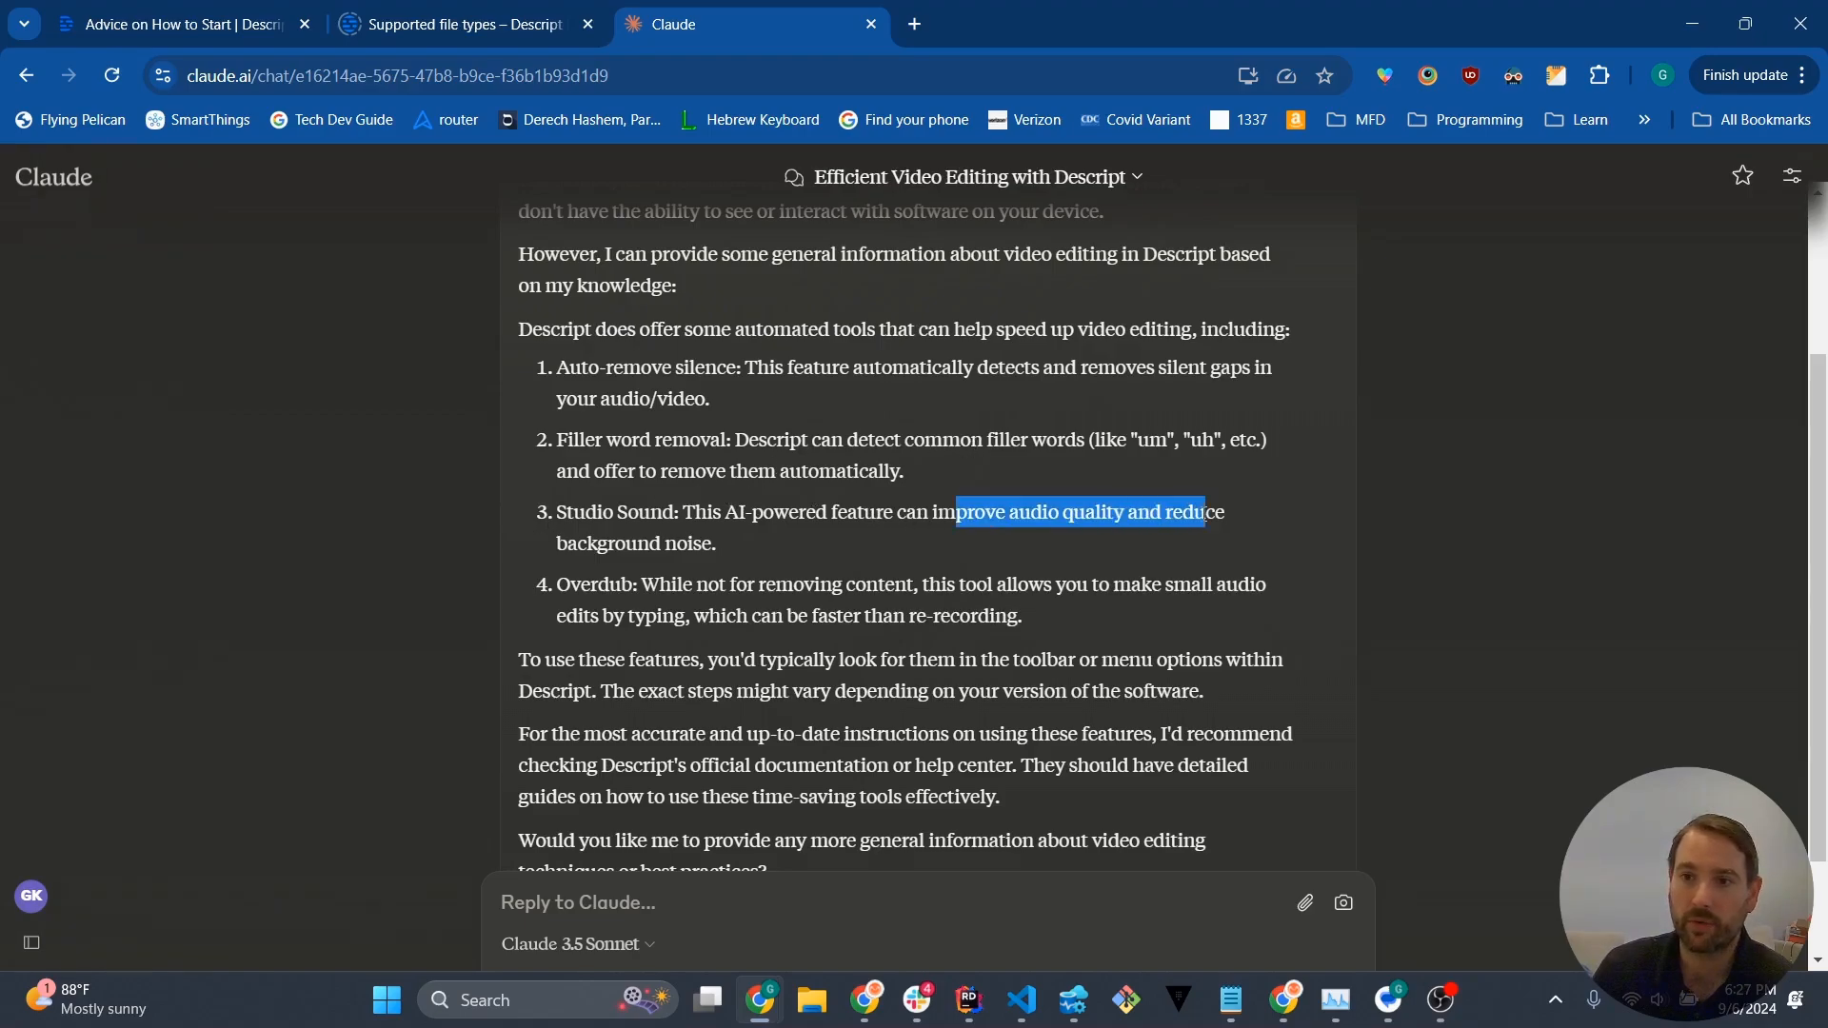
pyautogui.moveTo(598, 548); pyautogui.dragTo(721, 553)
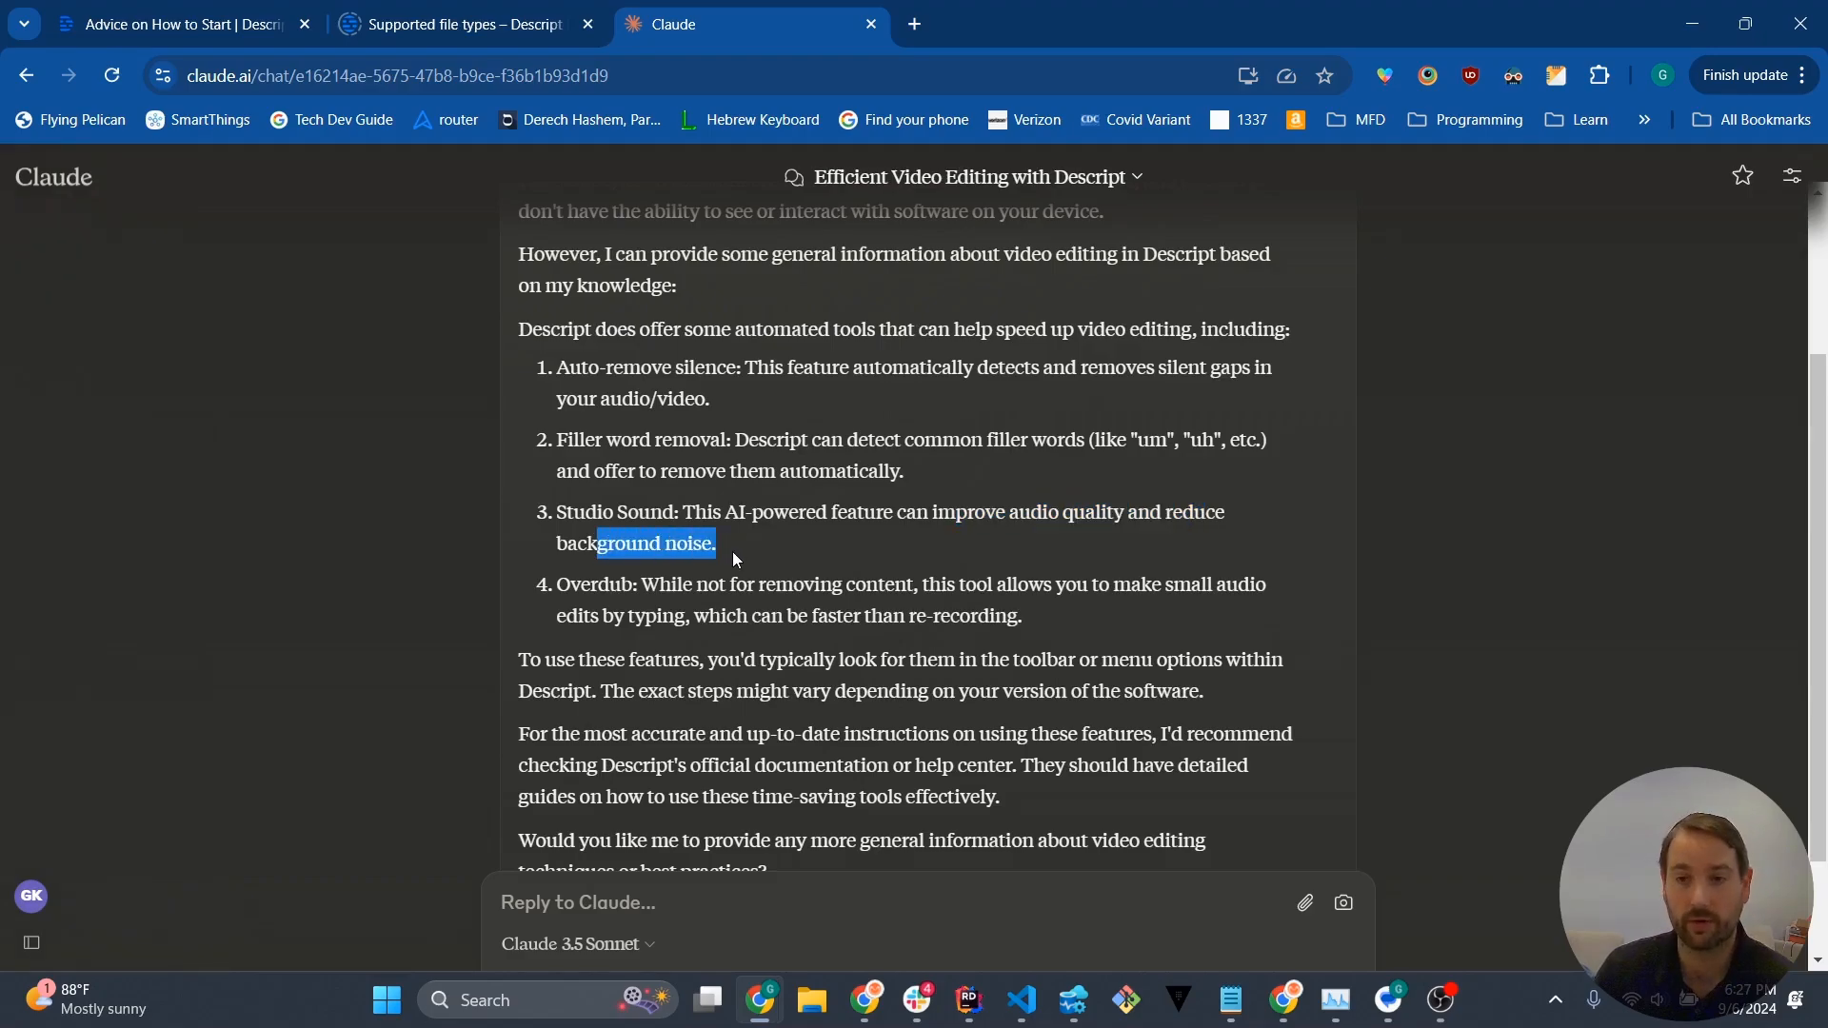
pyautogui.click(733, 551)
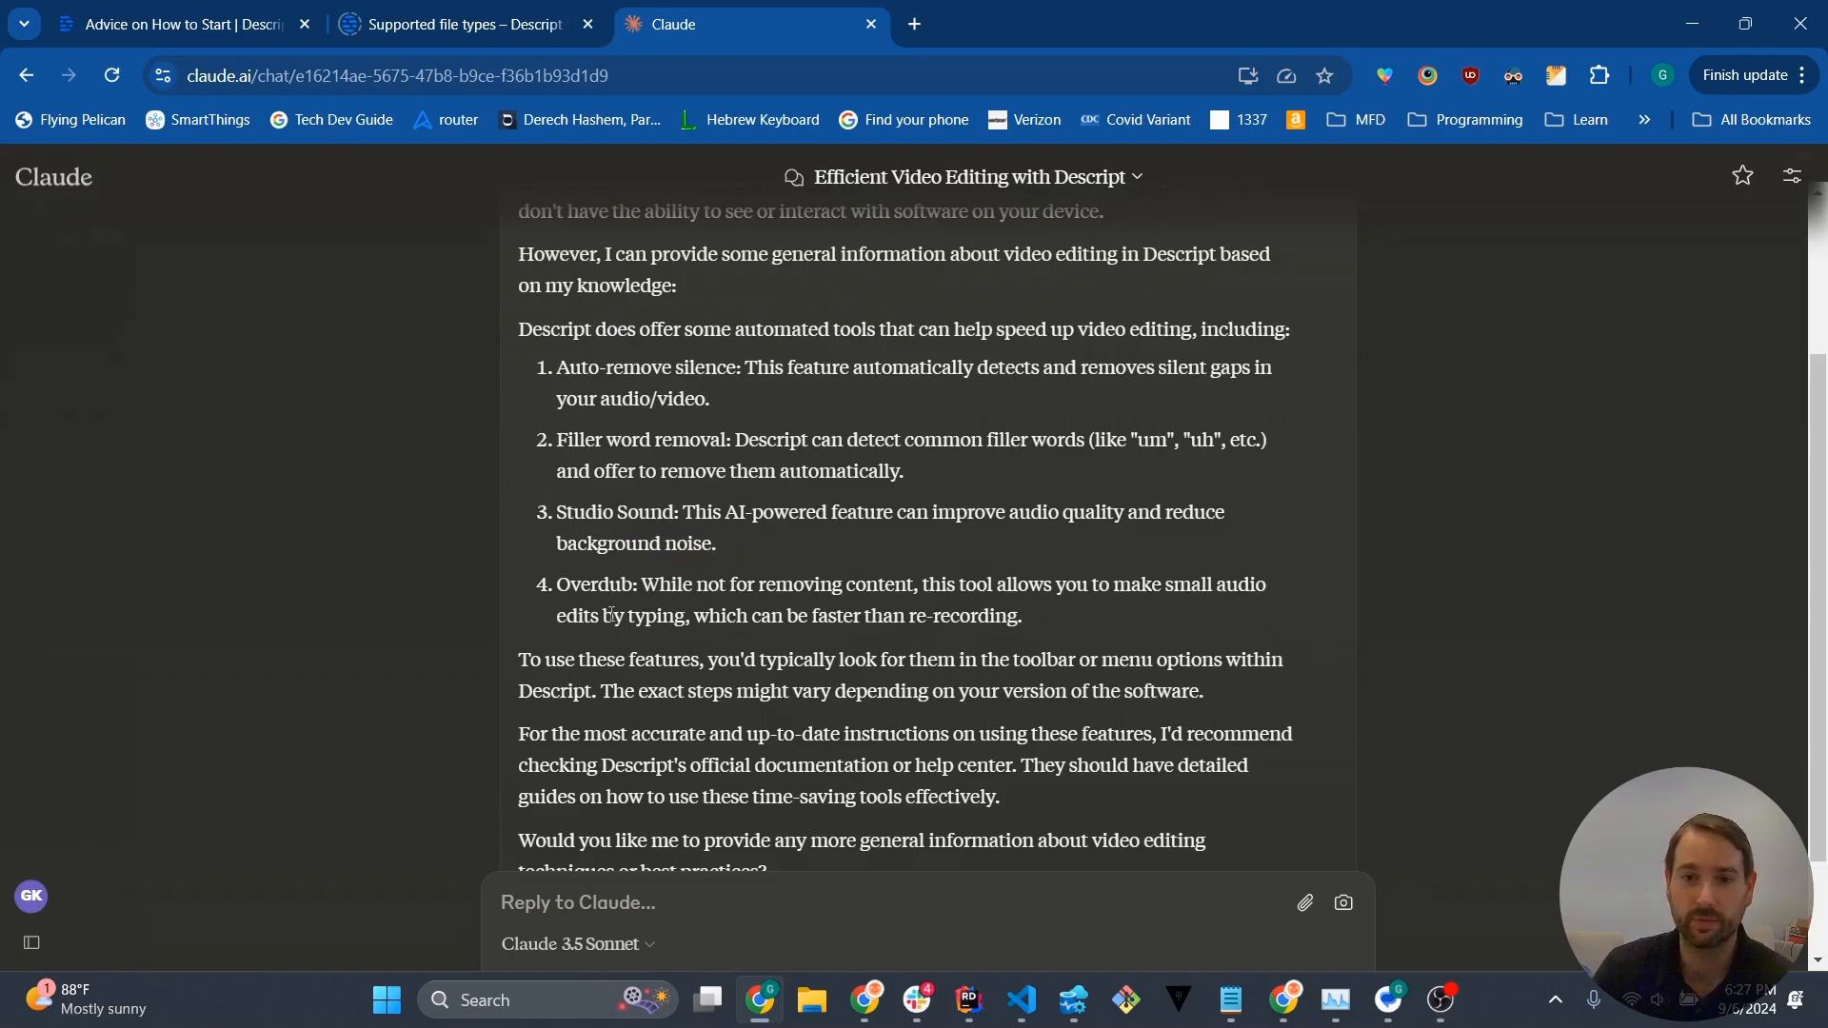
pyautogui.moveTo(557, 583); pyautogui.dragTo(1041, 621)
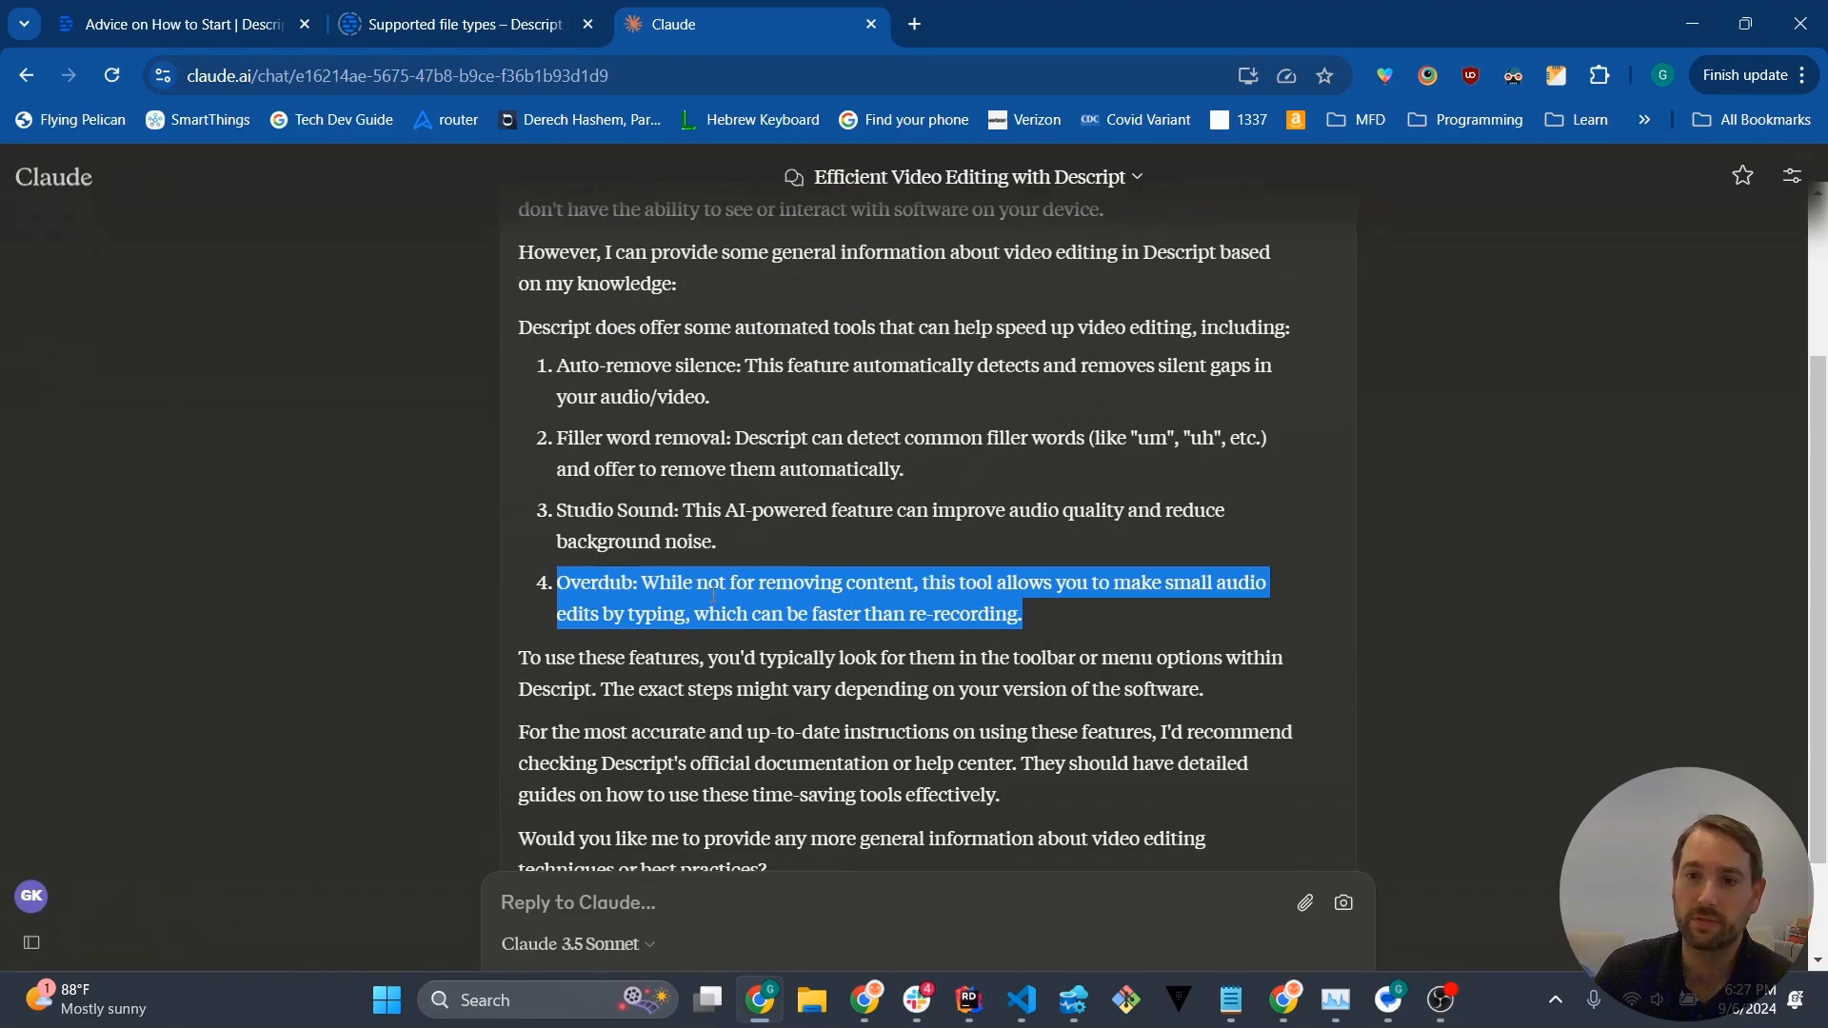
pyautogui.scroll(-2, 676, 618)
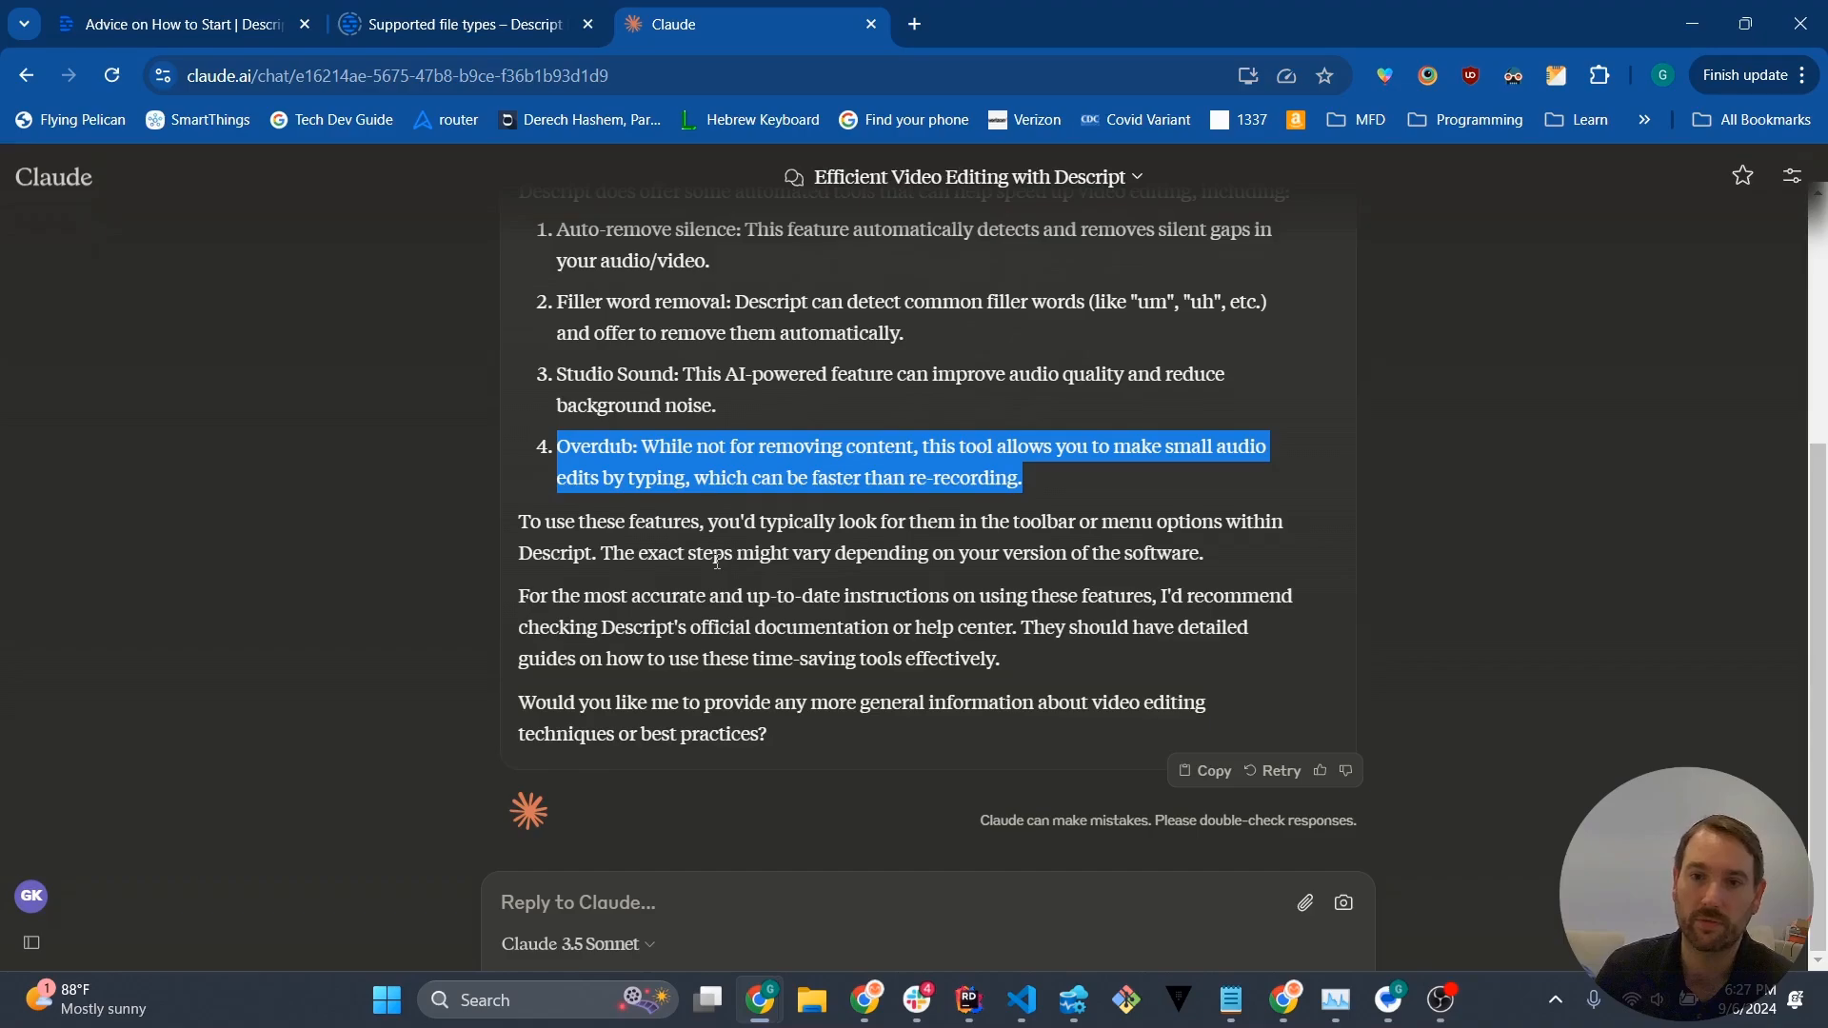
pyautogui.moveTo(601, 553); pyautogui.dragTo(1251, 558)
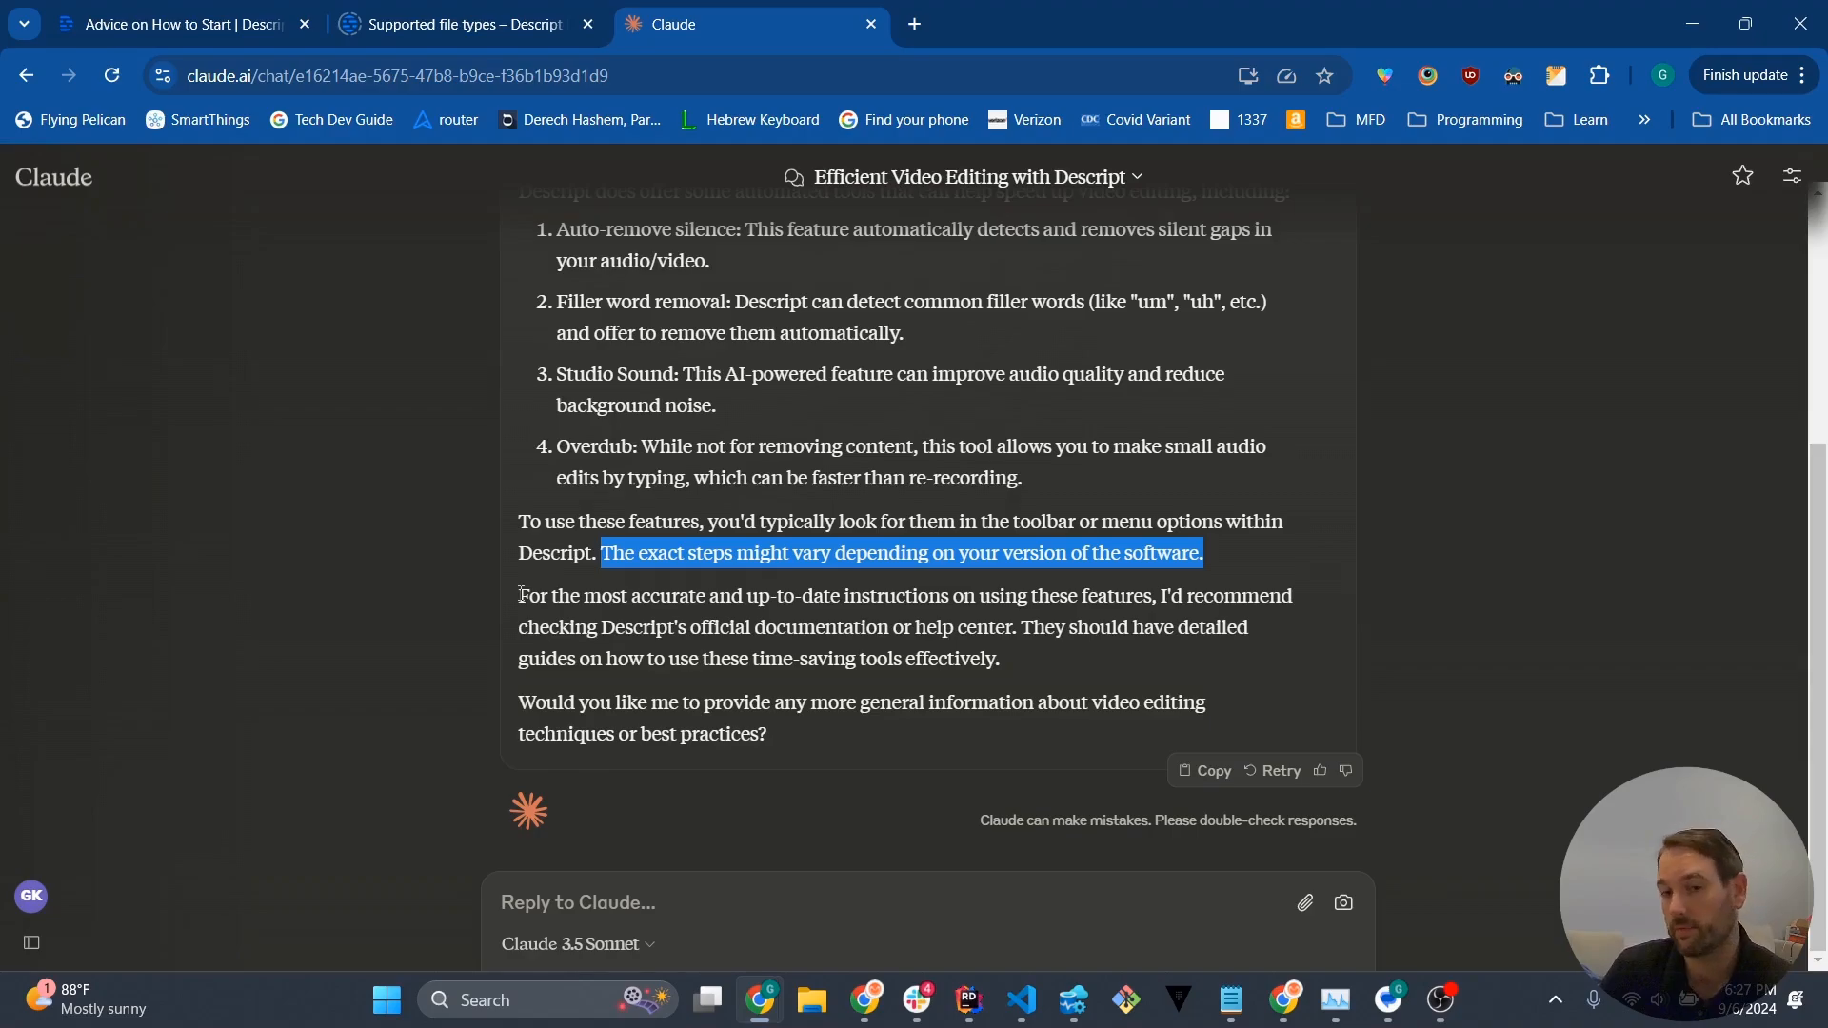
# Step: Read the closing paragraphs of Claude's reply, highlighting the advice to check Descript's official documentation or help center and the follow-up question
pyautogui.moveTo(521, 594); pyautogui.dragTo(1093, 676)
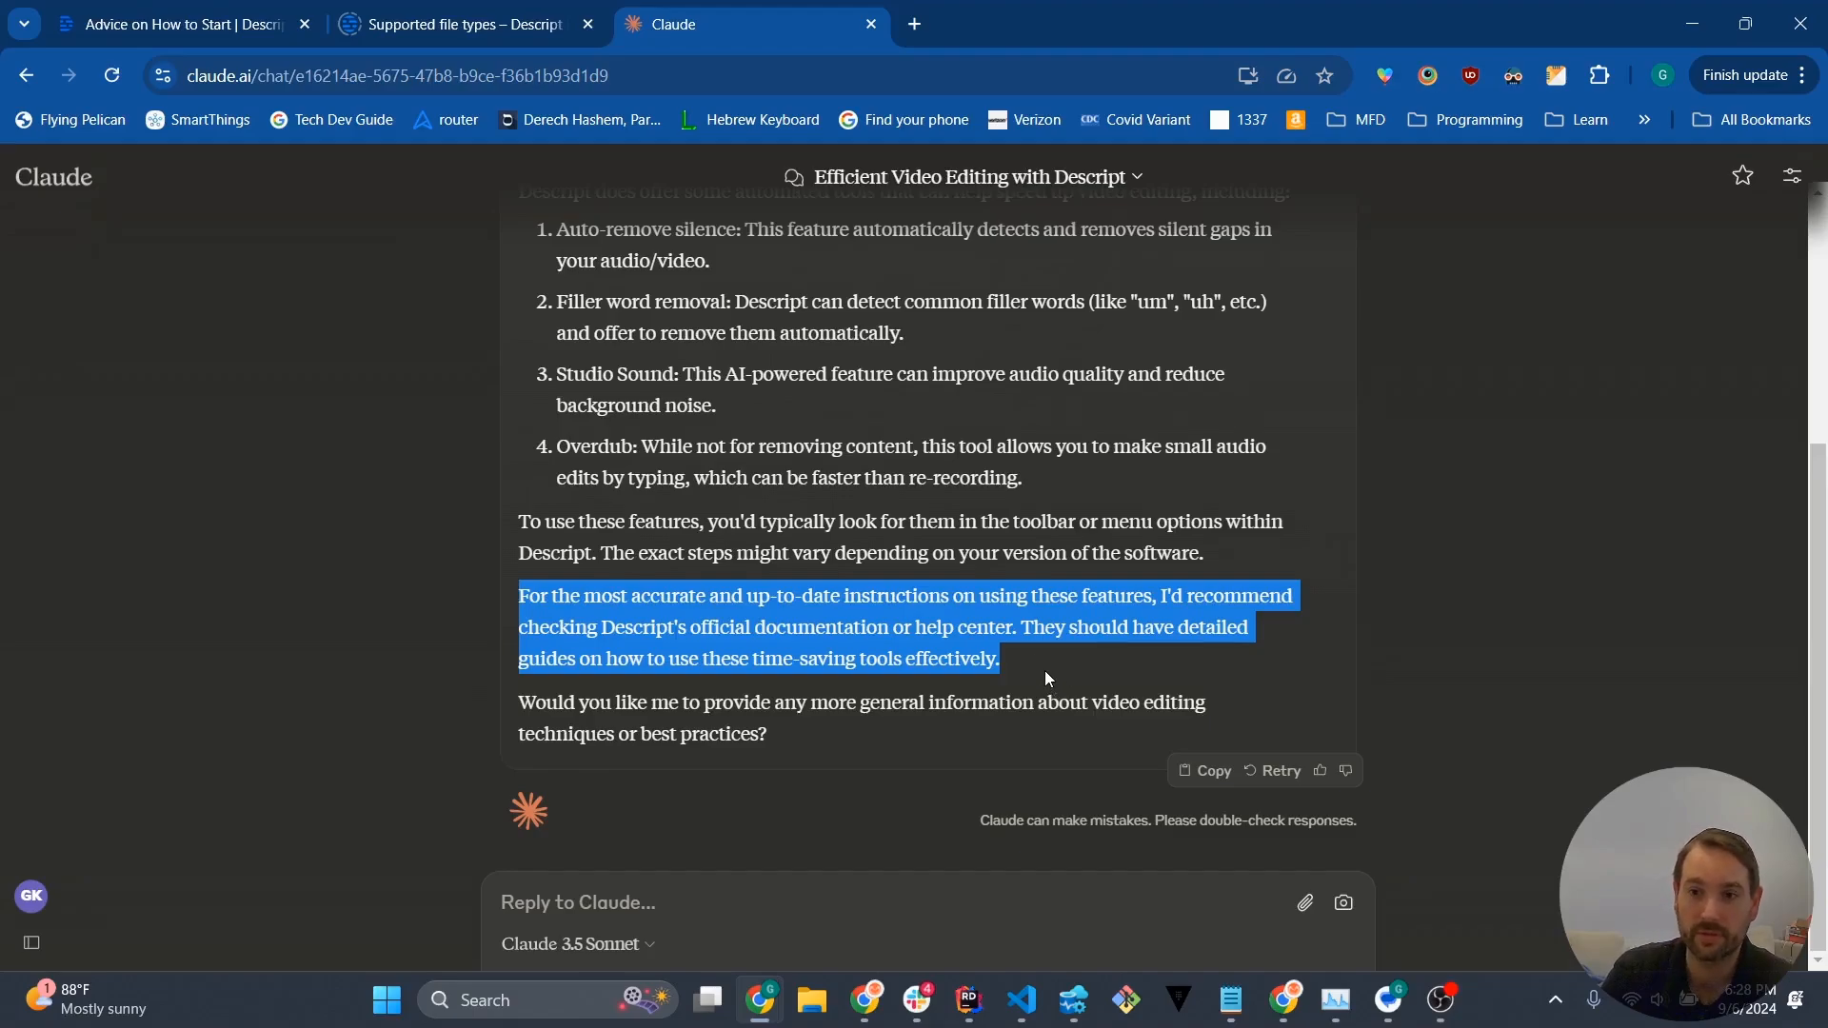
pyautogui.click(522, 599)
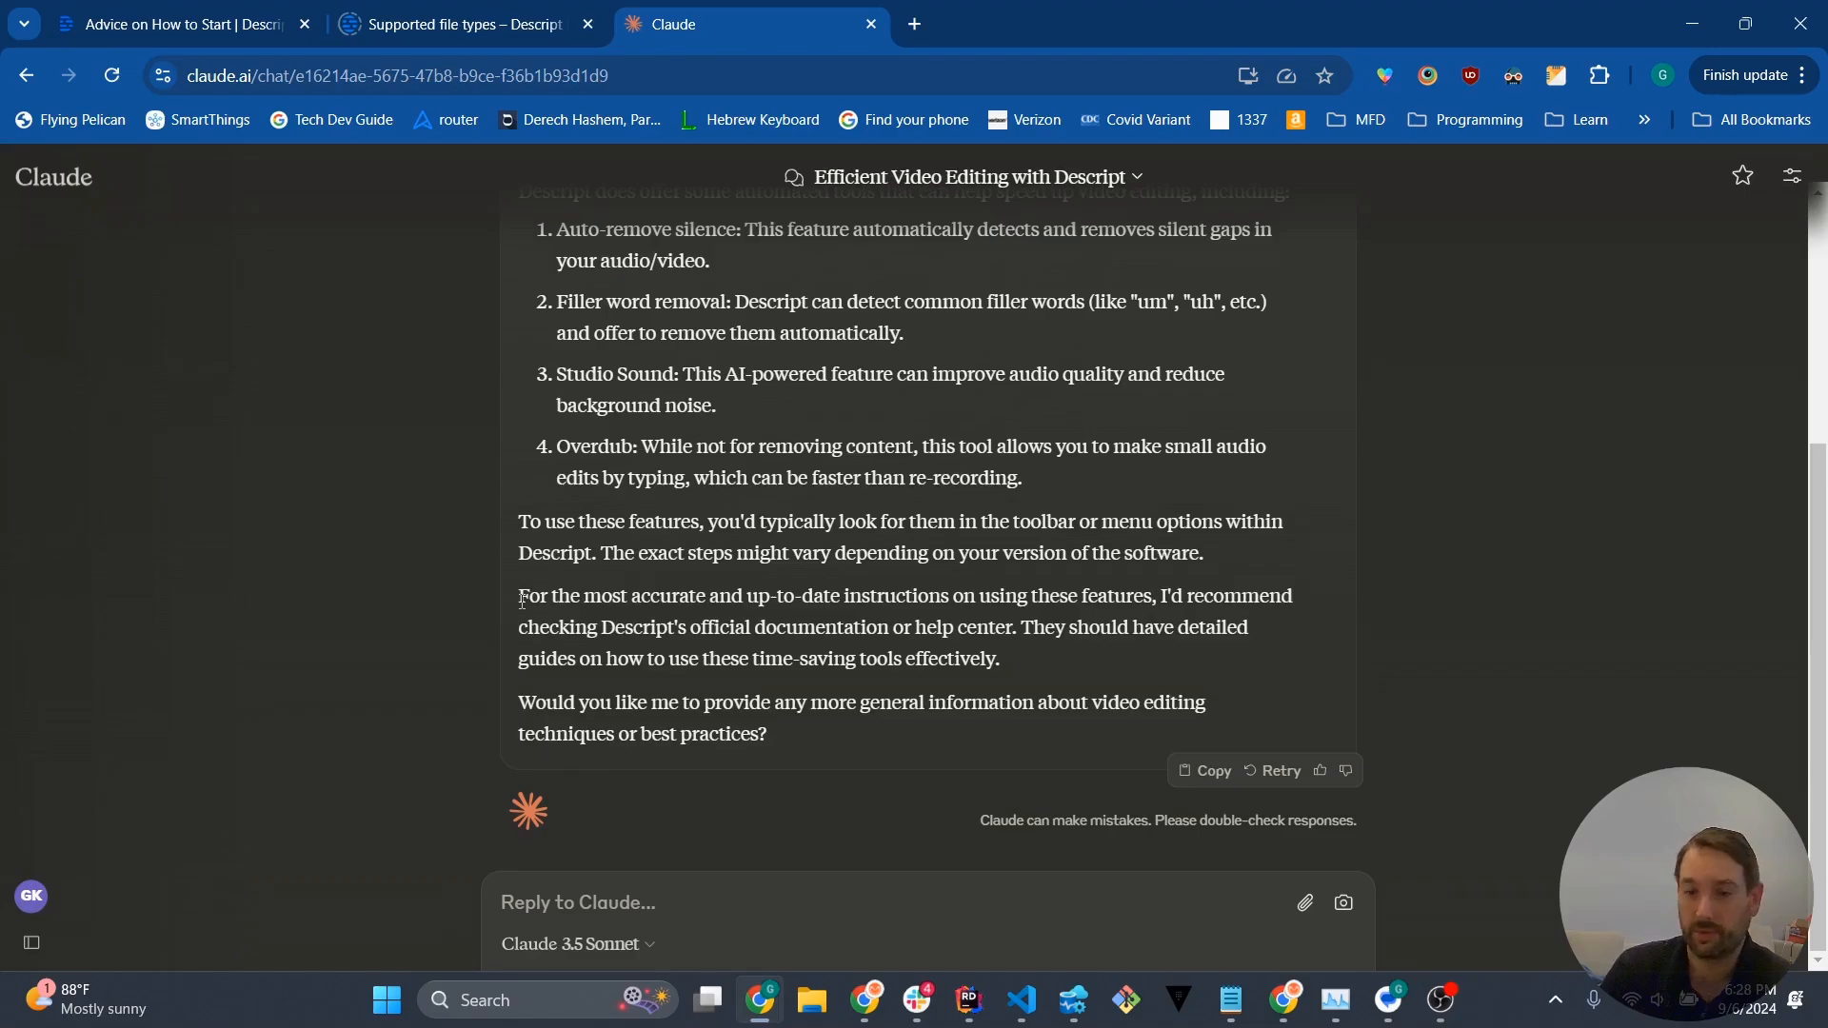
pyautogui.moveTo(522, 599); pyautogui.dragTo(980, 623)
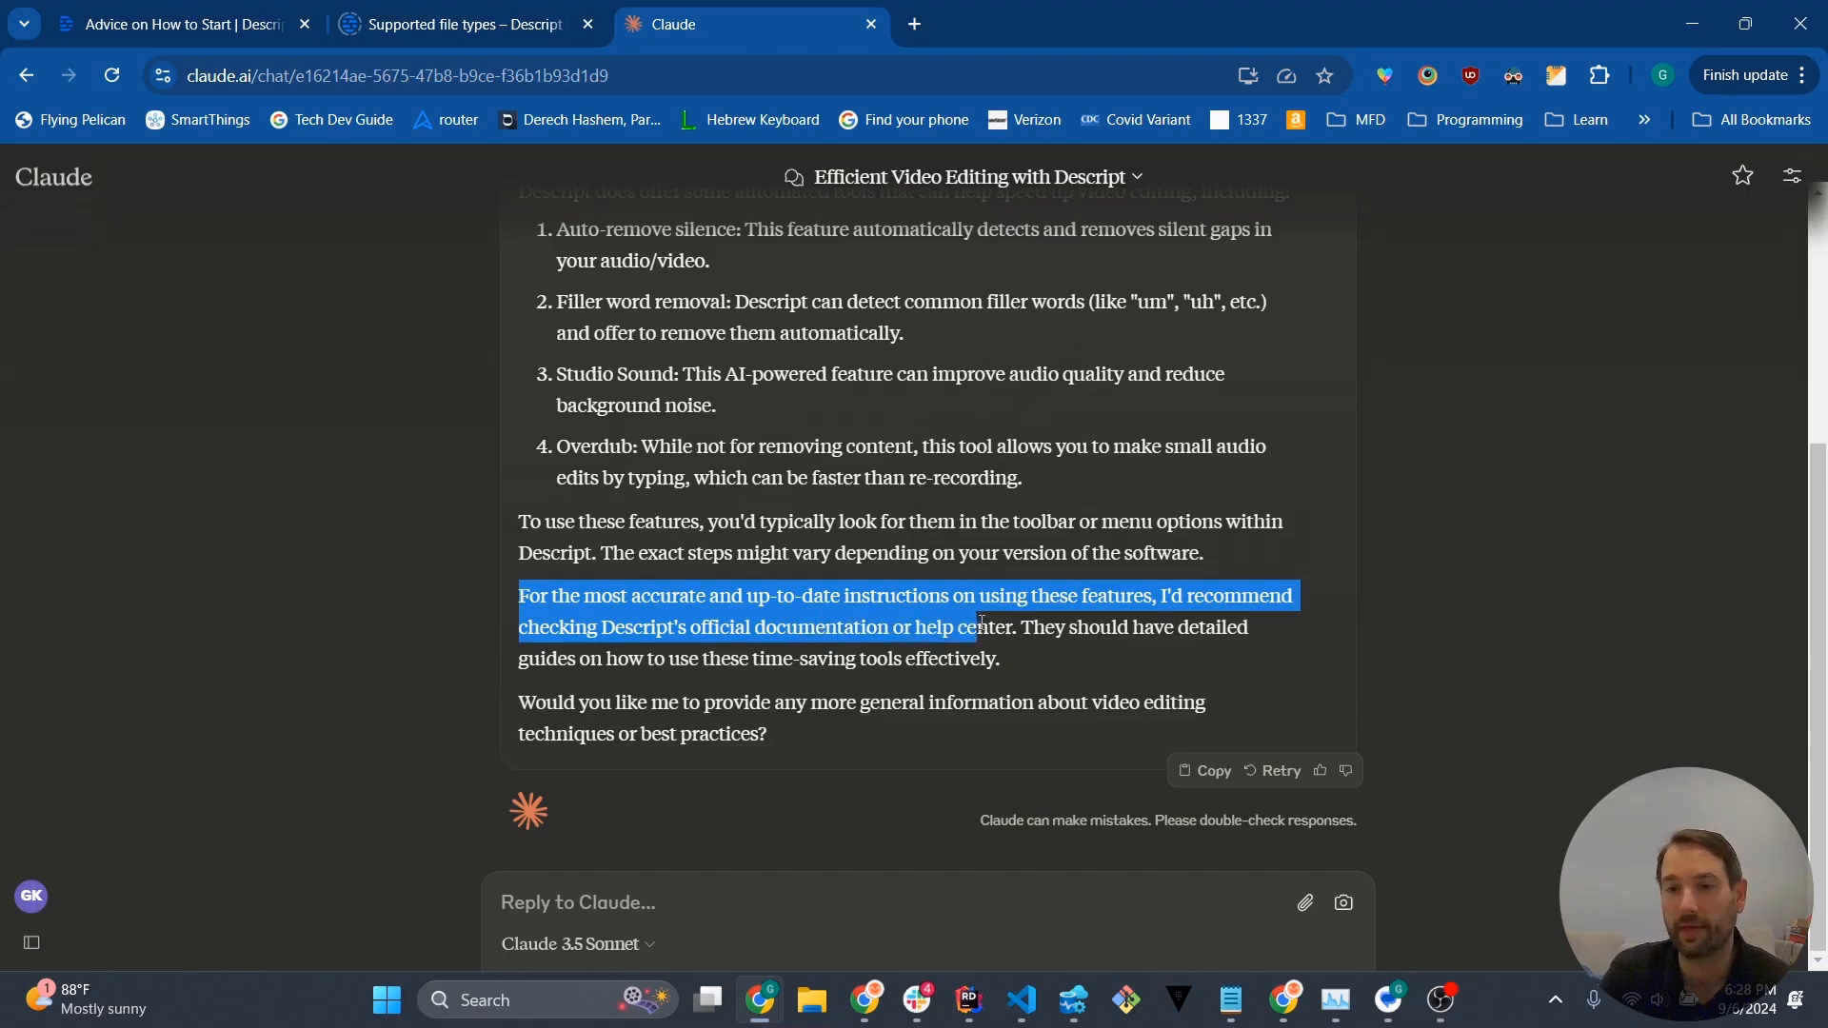
pyautogui.moveTo(1020, 627); pyautogui.dragTo(1028, 654)
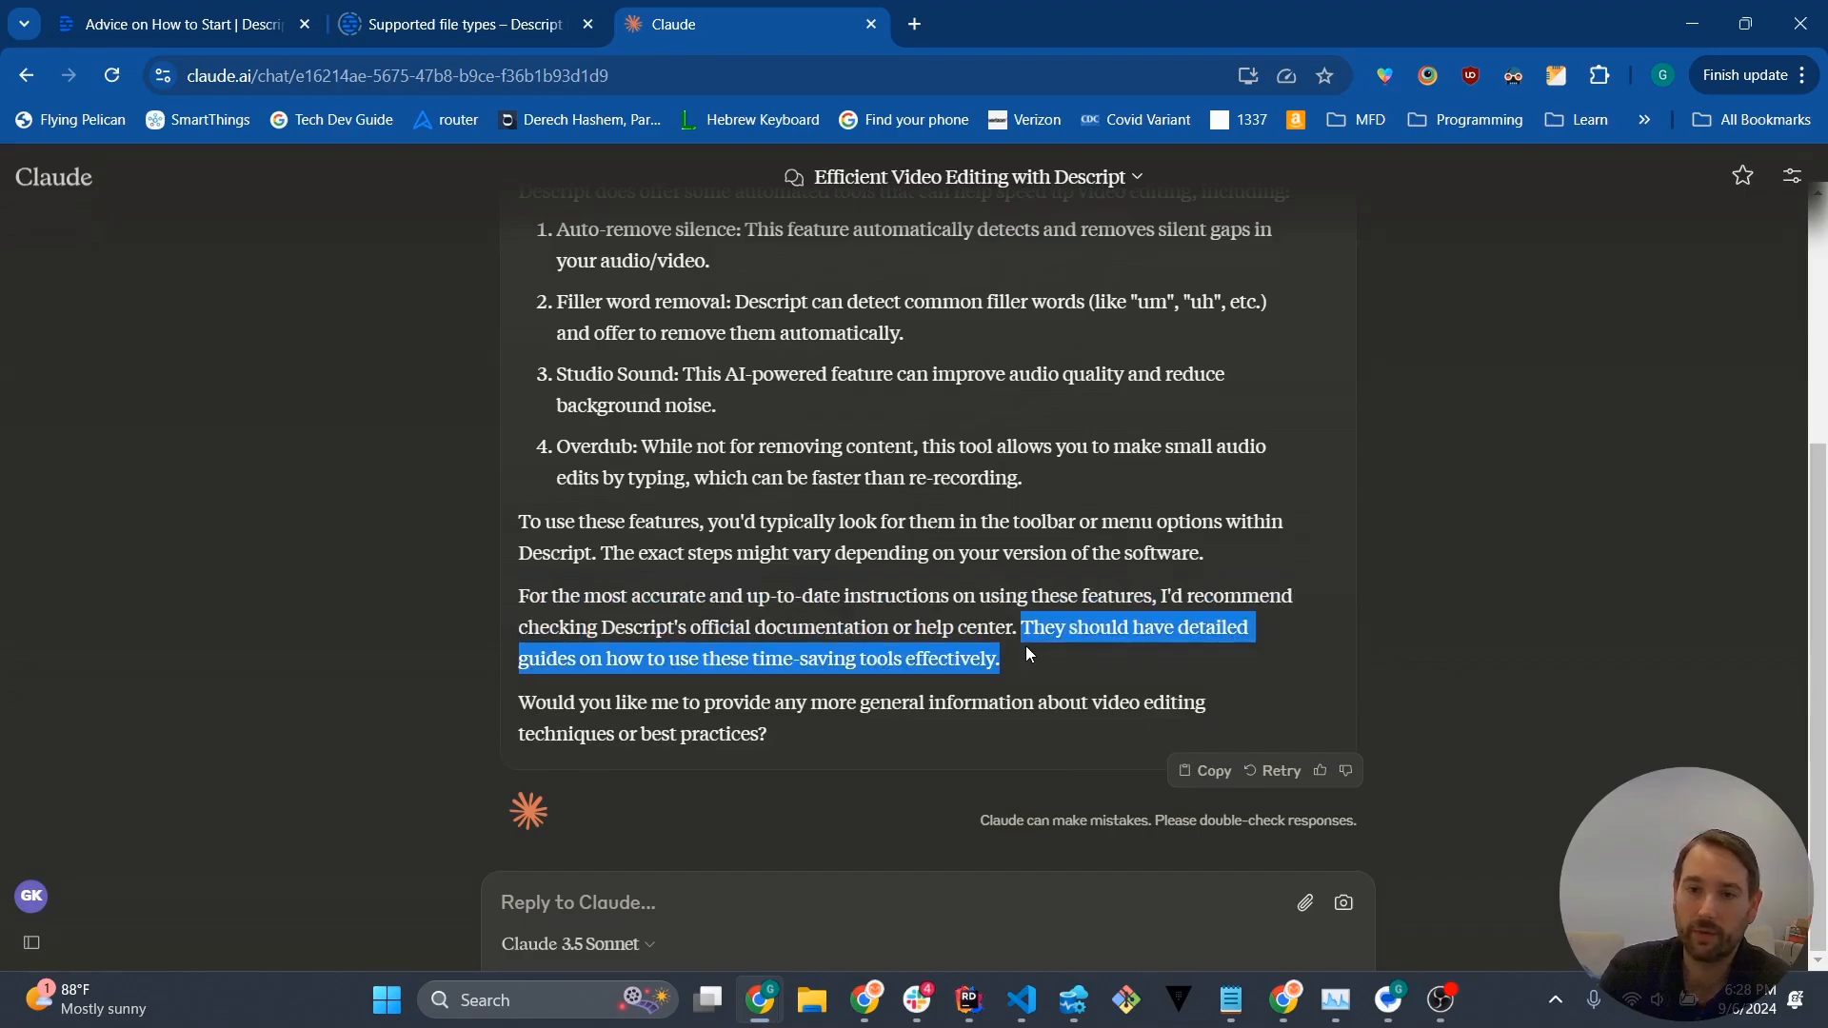
pyautogui.moveTo(521, 709); pyautogui.dragTo(897, 755)
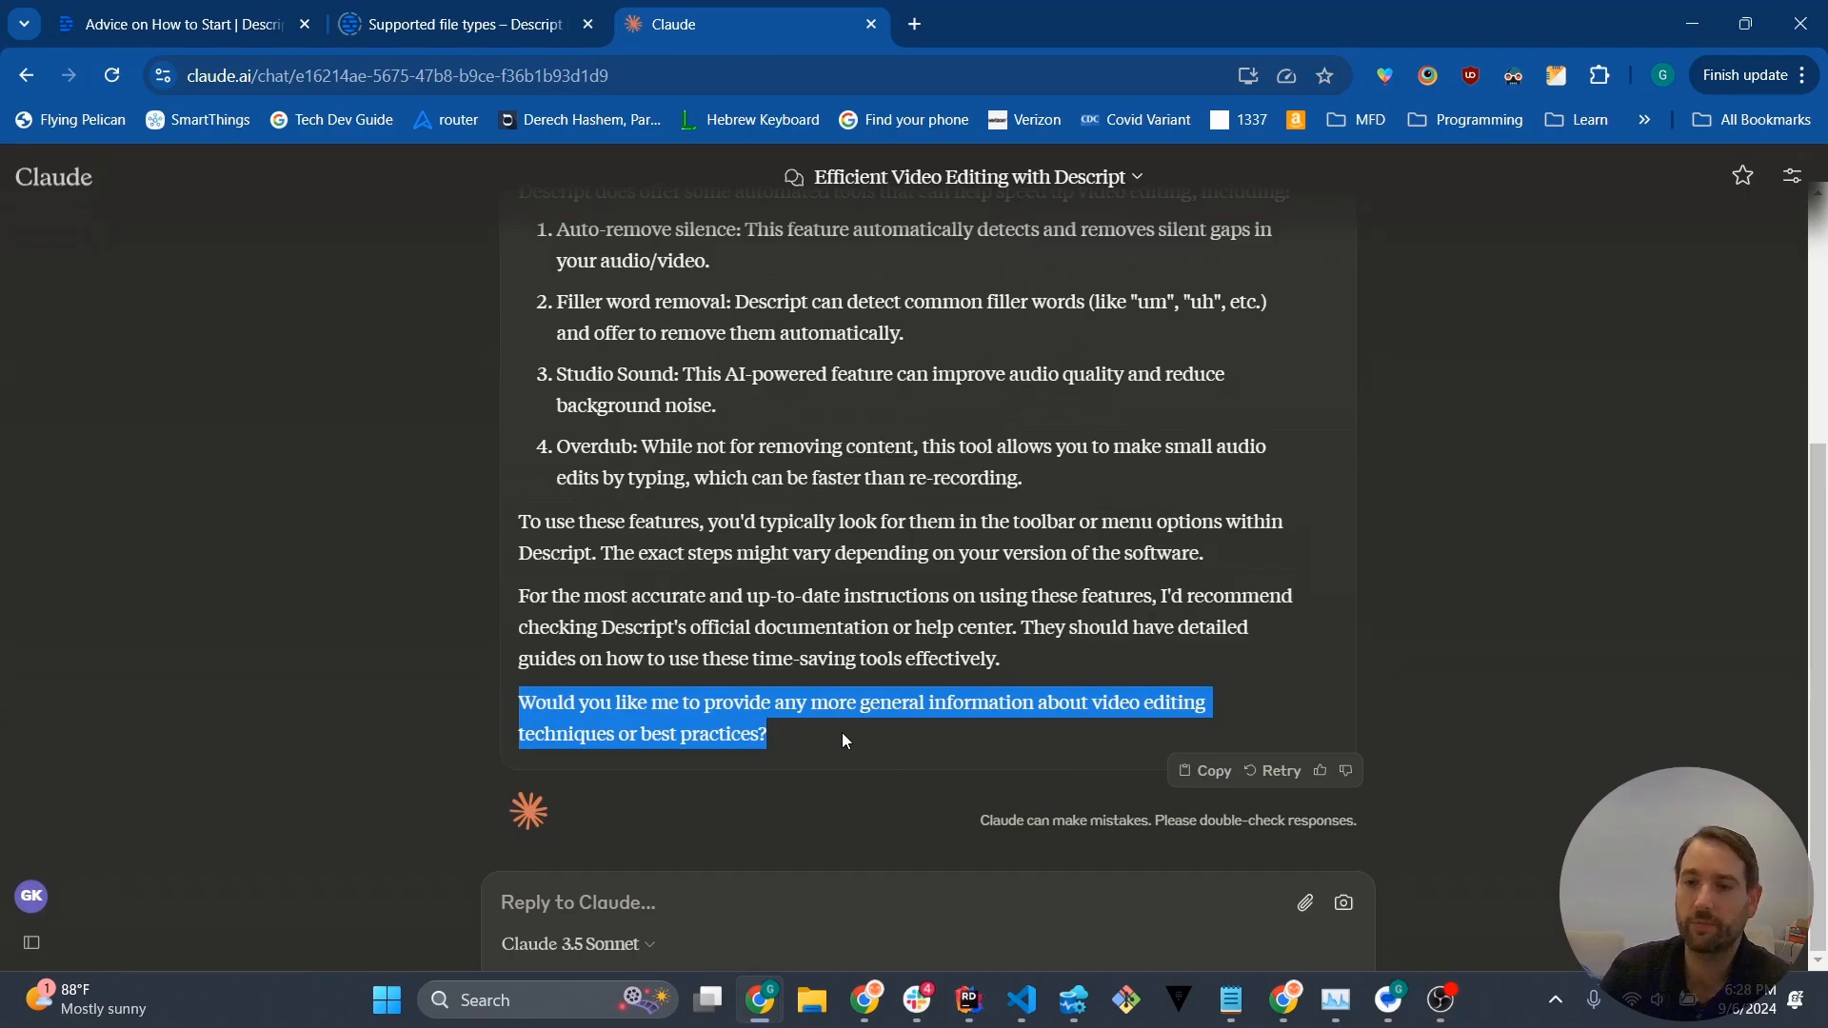
# Step: Switch to the Descript project and run Edit for clarity with the edit intensity at Low
pyautogui.click(171, 24)
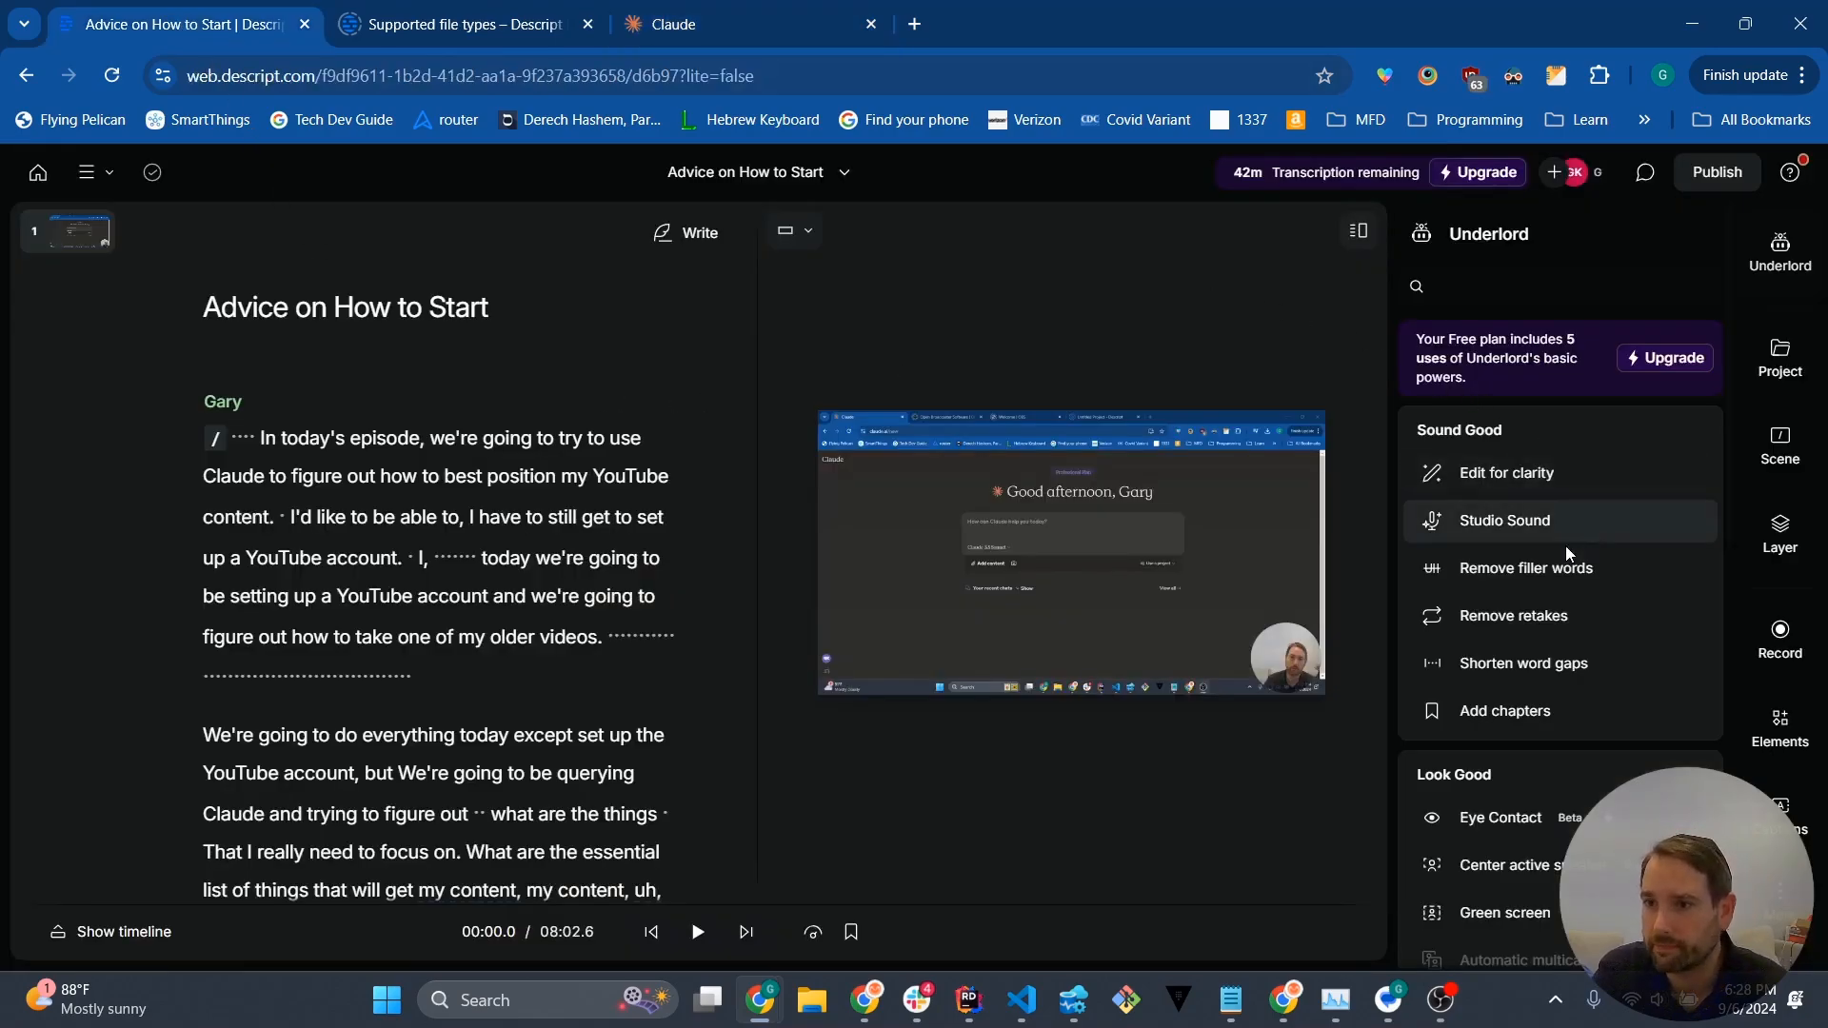
pyautogui.click(1513, 473)
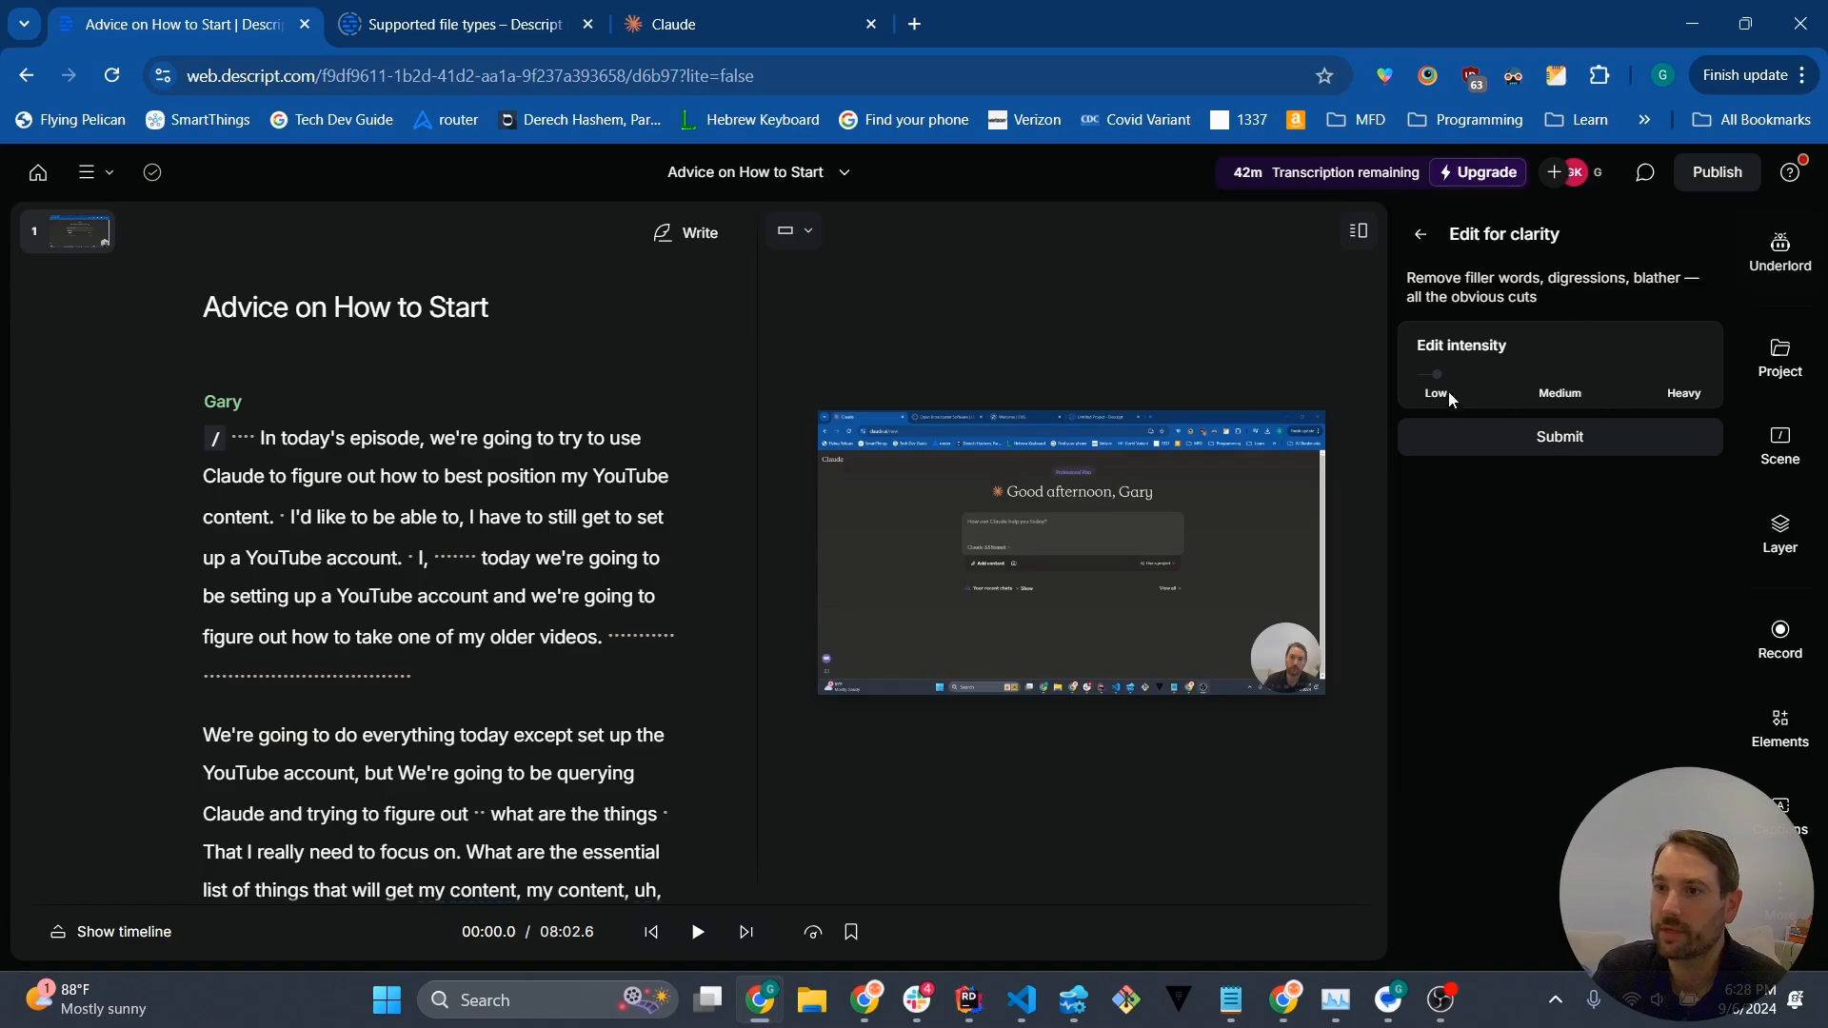
pyautogui.click(1561, 438)
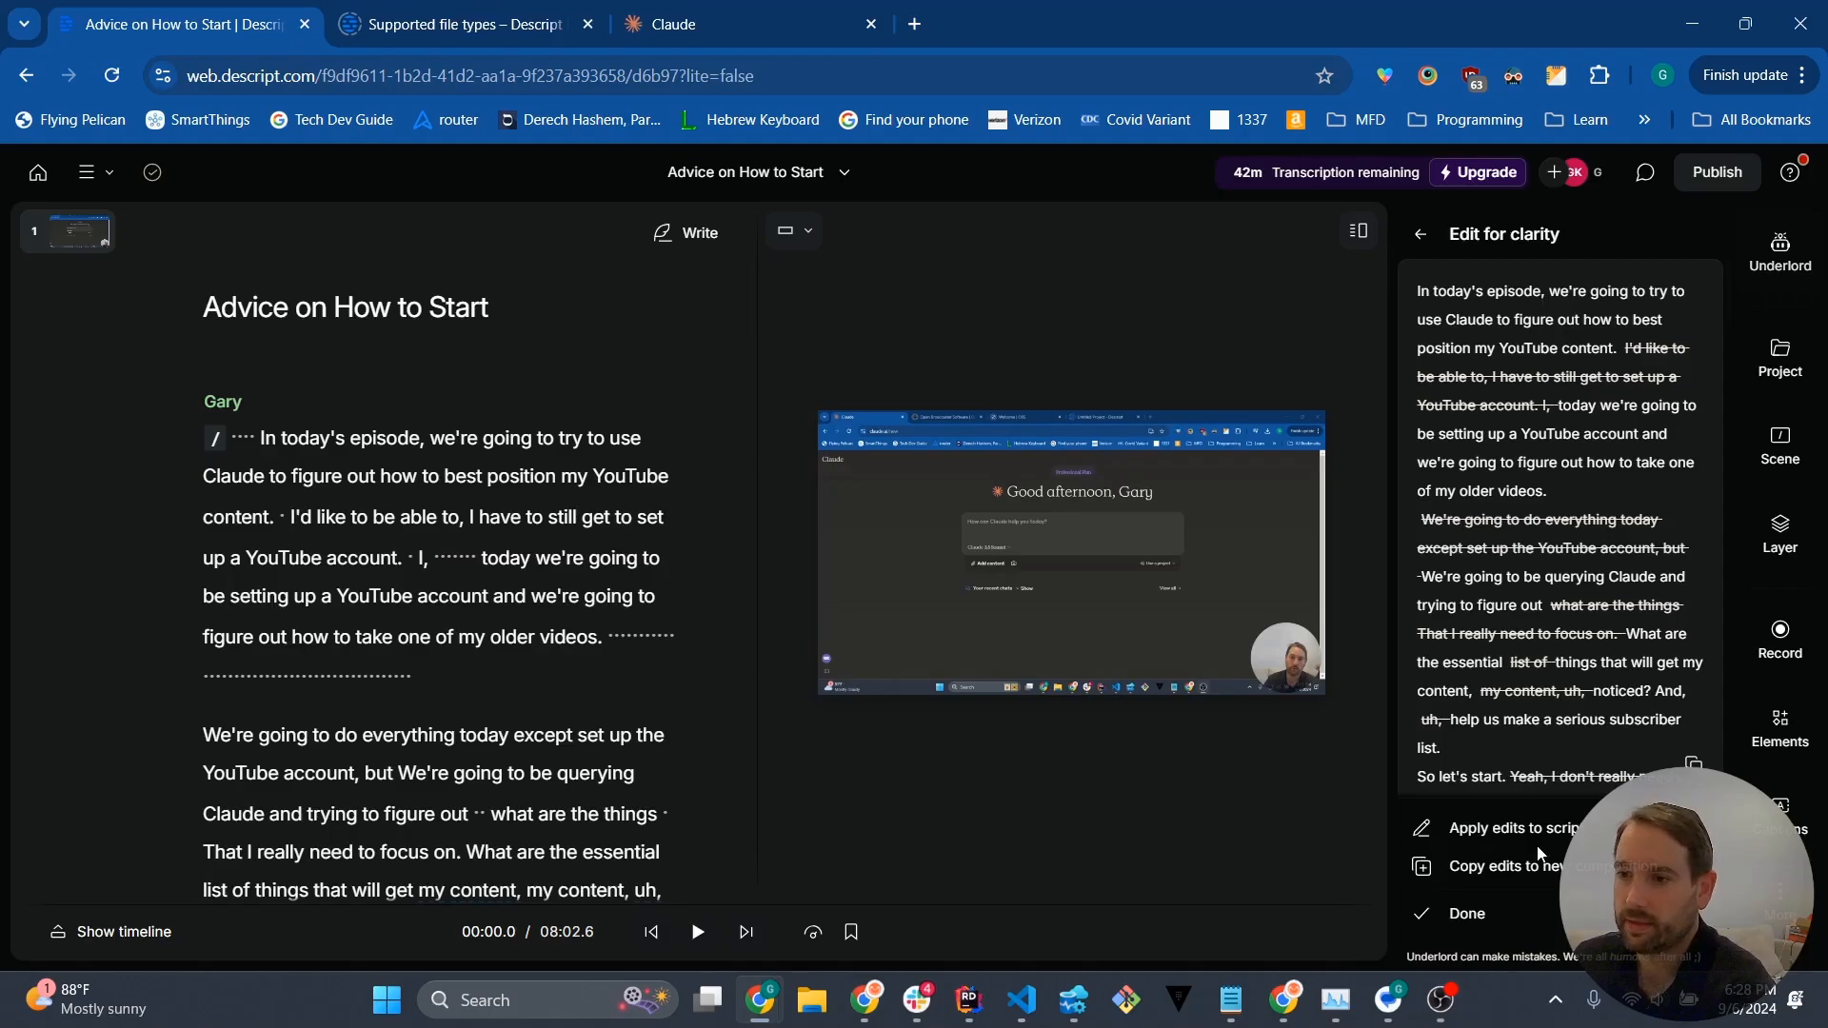
# Step: Review the cuts suggested by Edit for clarity and apply the edits to the script
pyautogui.scroll(-4, 1549, 538)
pyautogui.scroll(-3, 1549, 538)
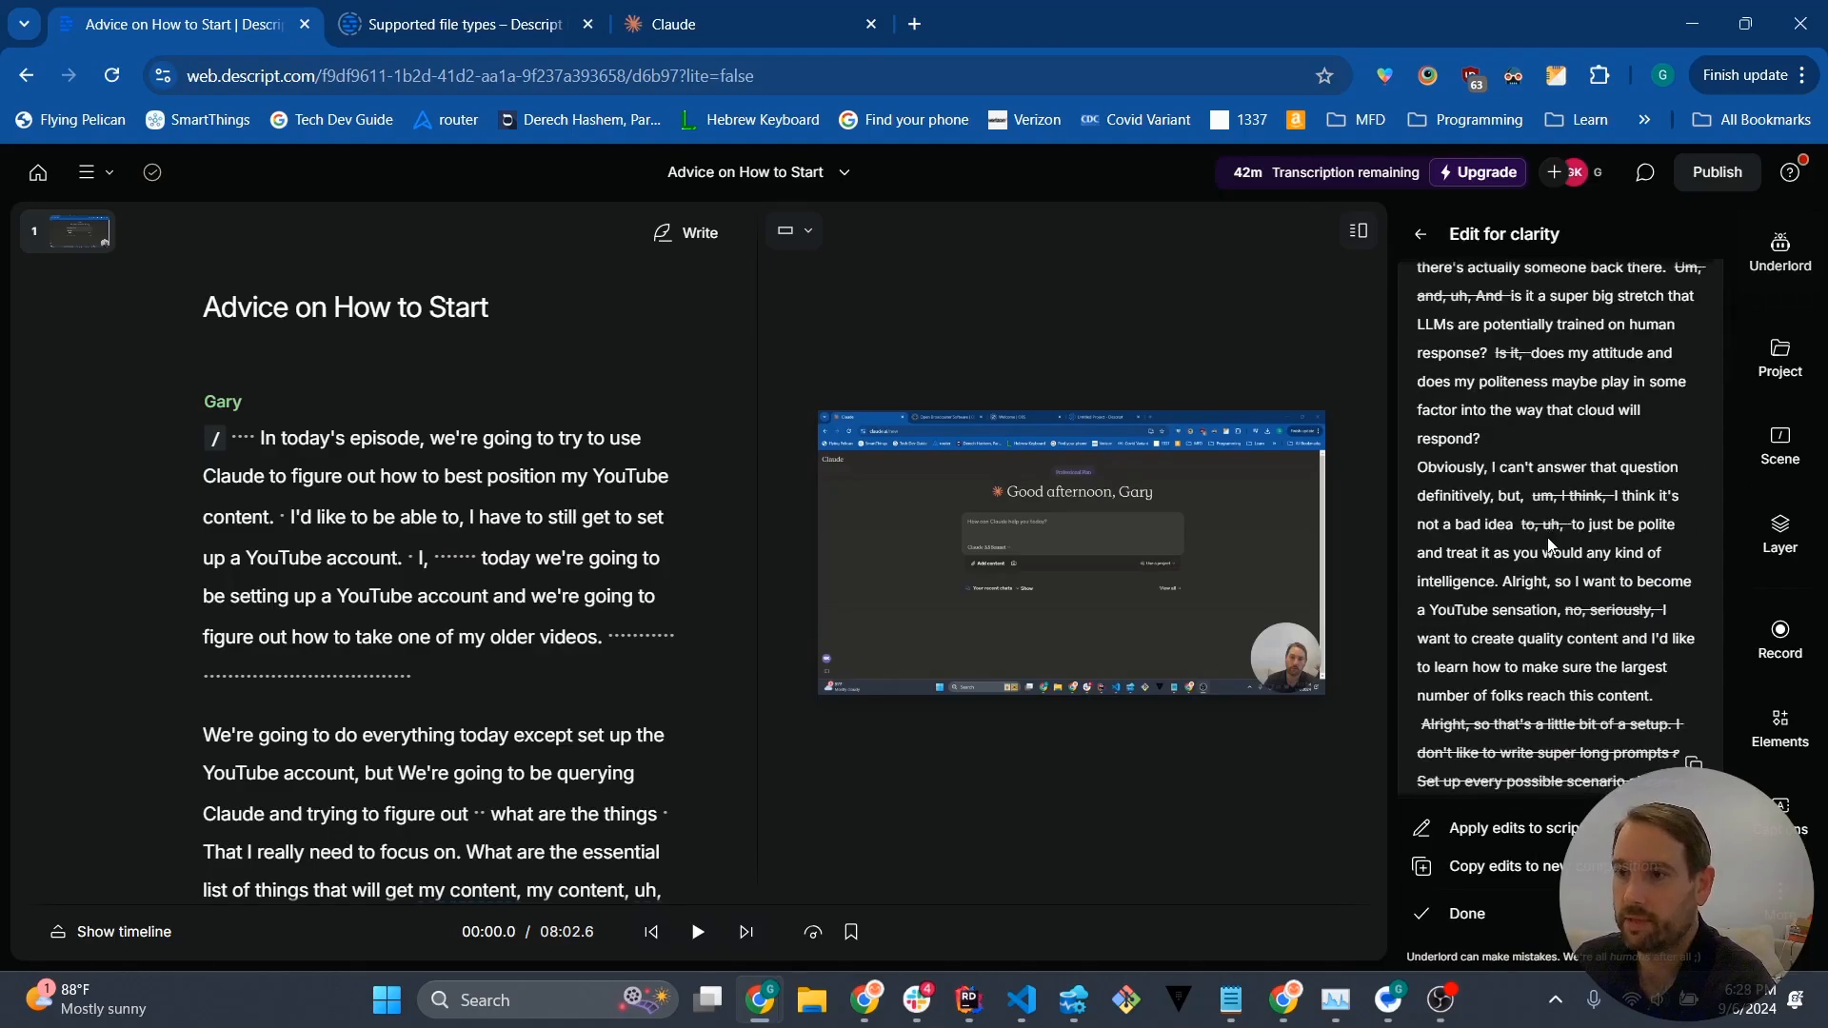
pyautogui.scroll(7, 1549, 538)
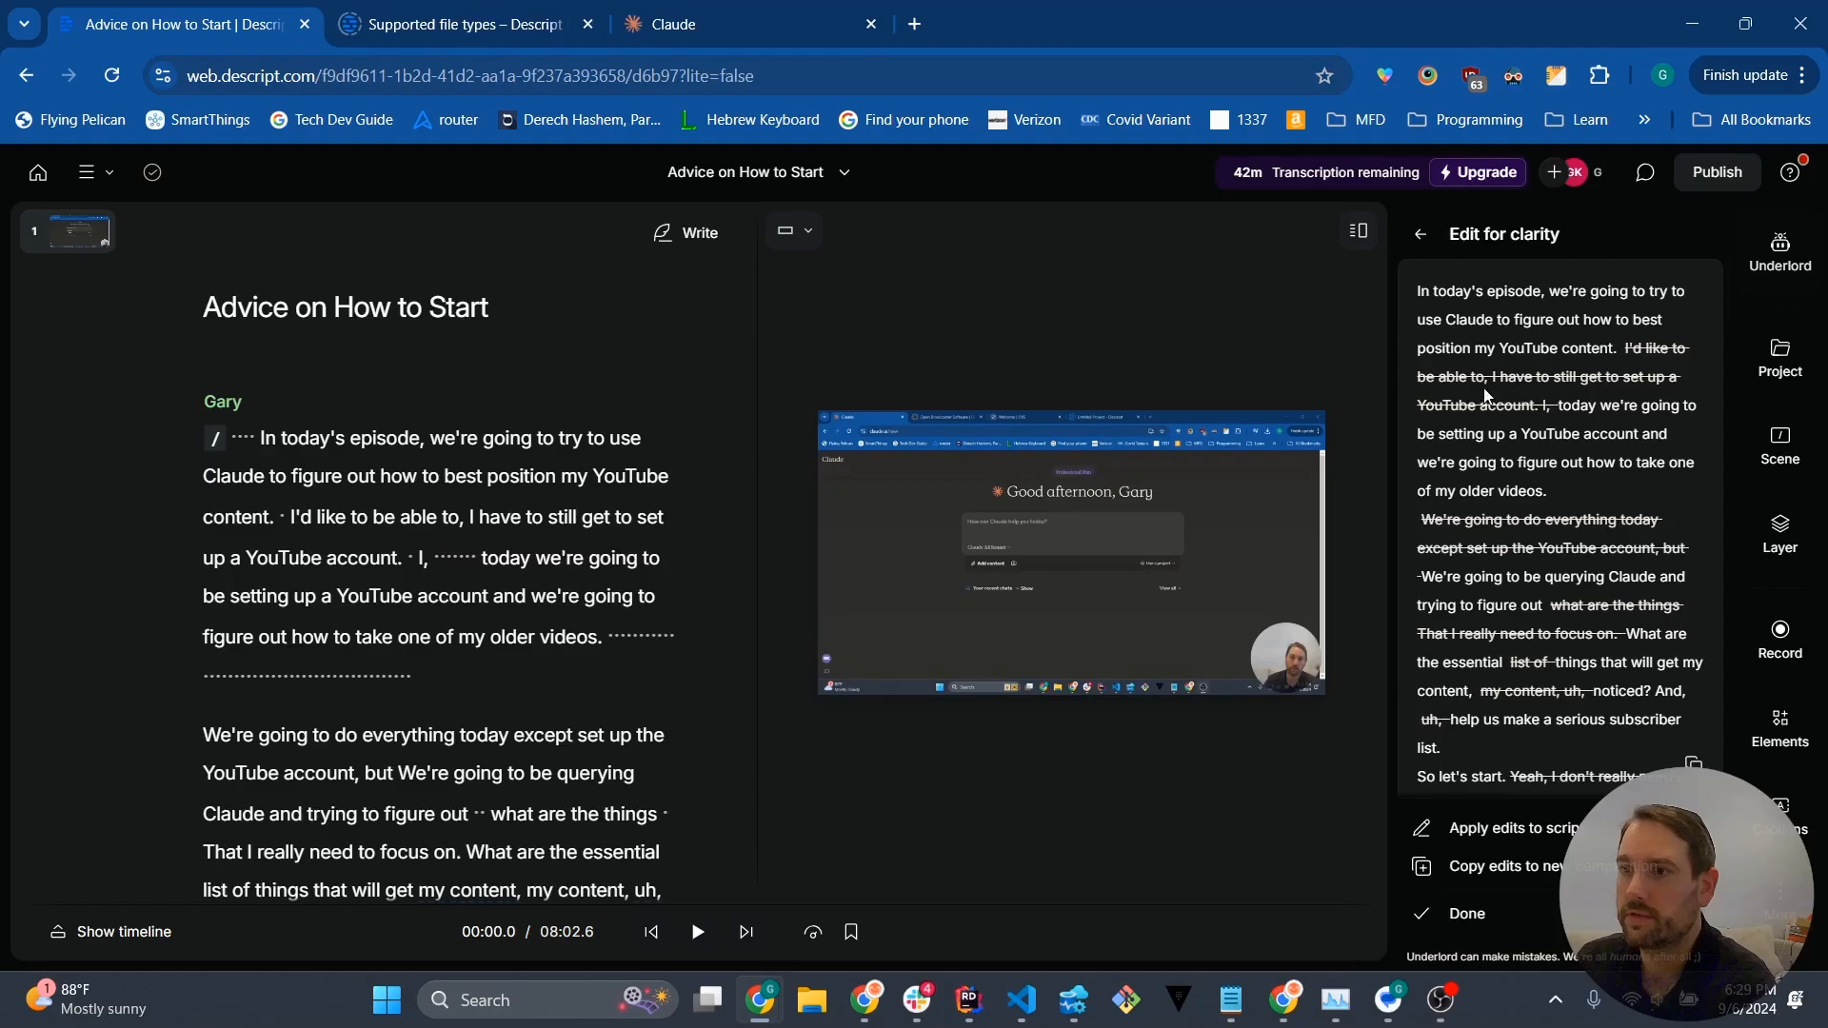
pyautogui.moveTo(1624, 345); pyautogui.dragTo(1554, 412)
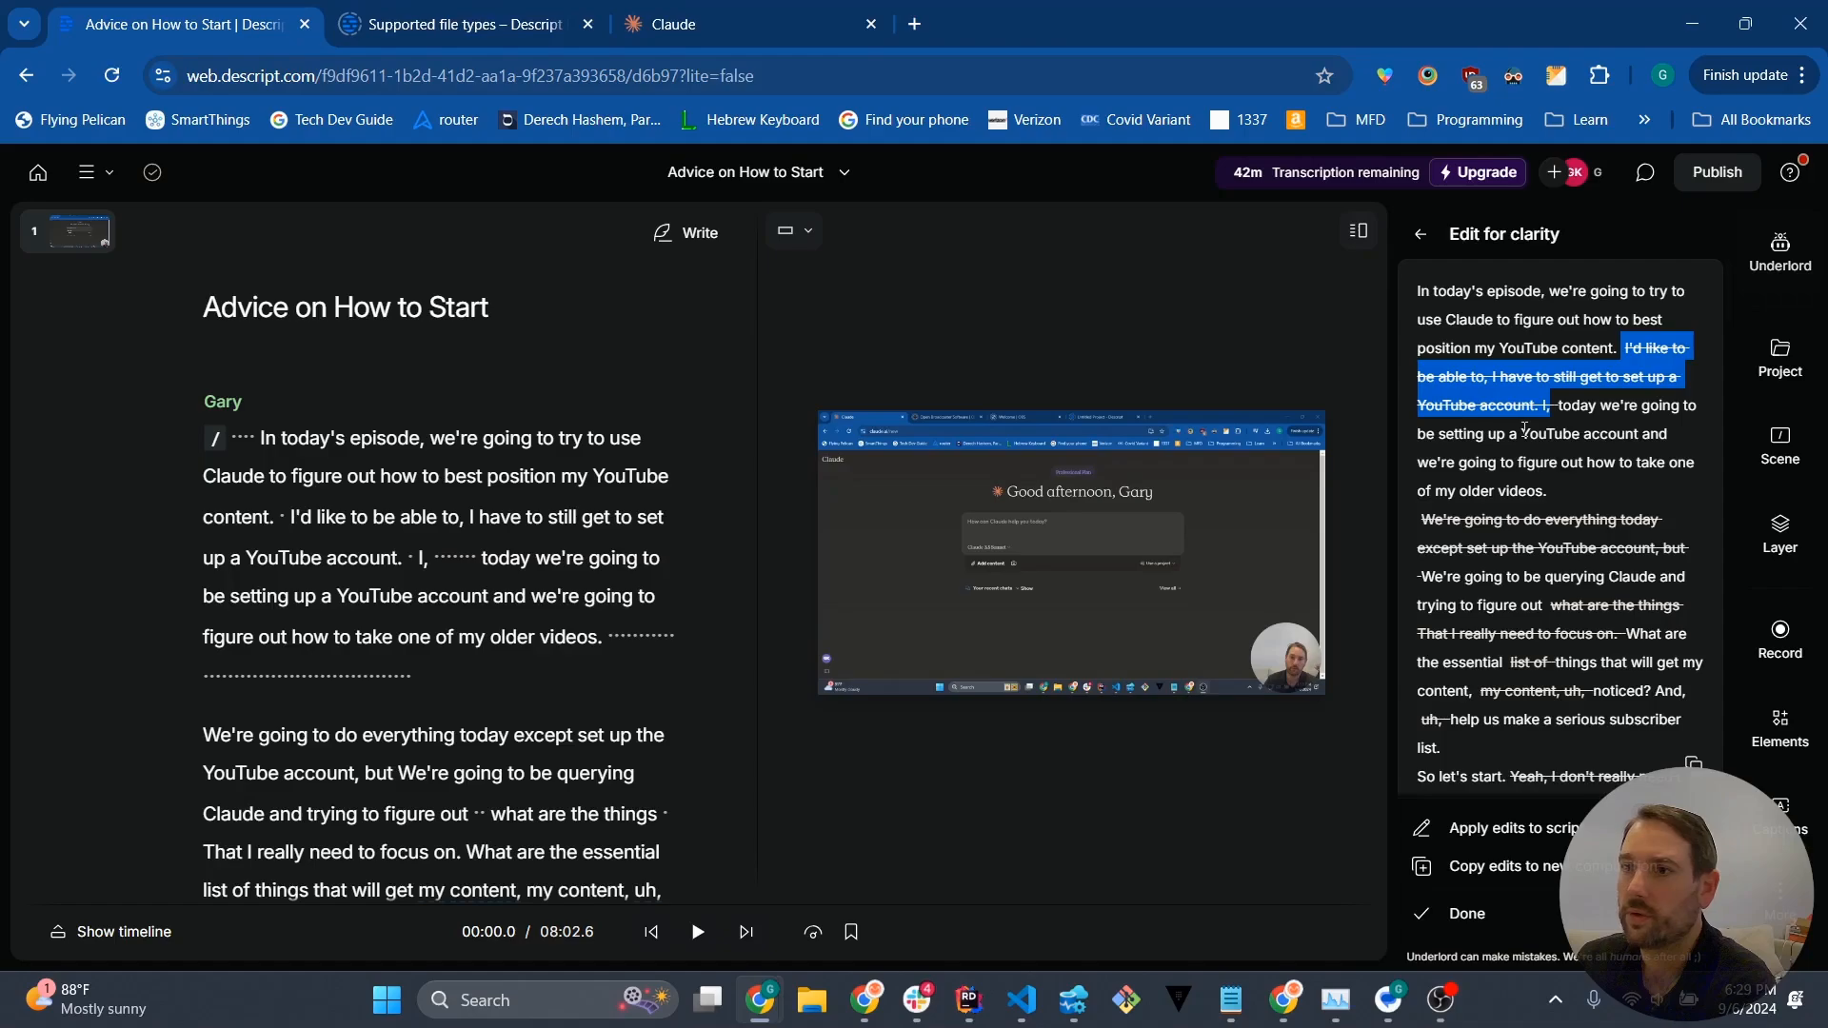
pyautogui.click(1437, 287)
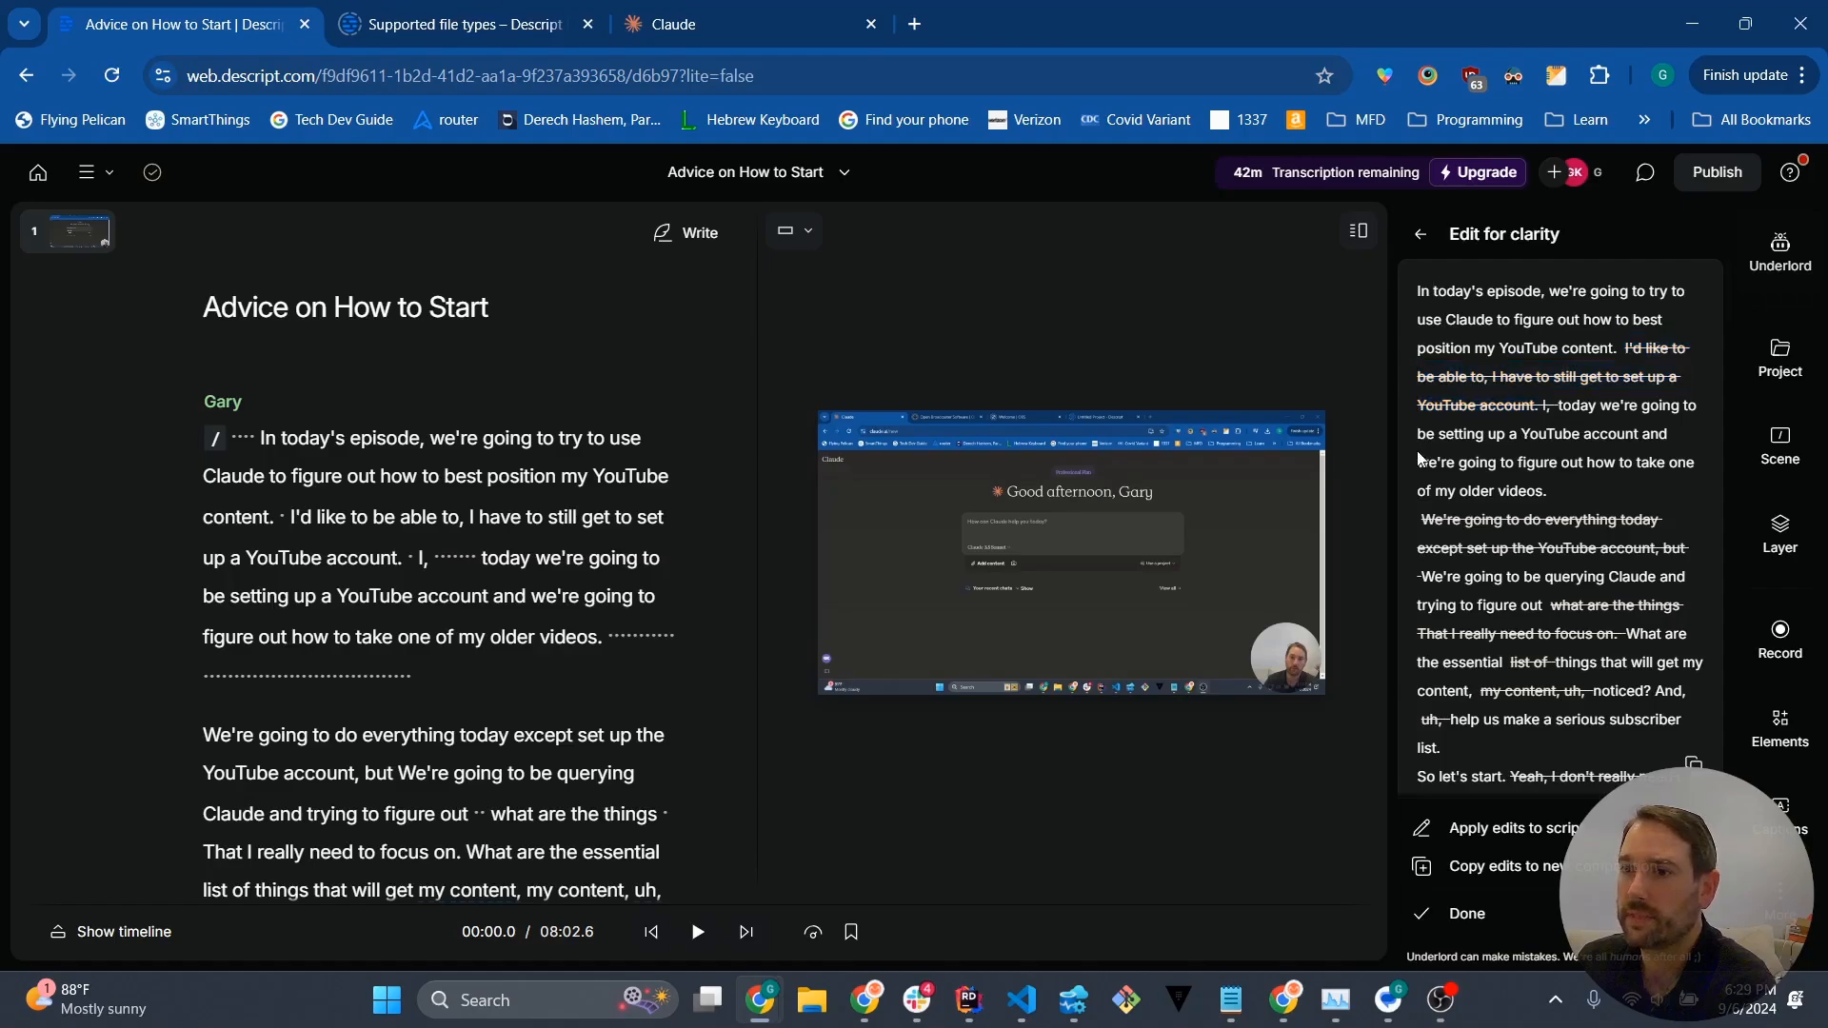
pyautogui.doubleClick(1575, 407)
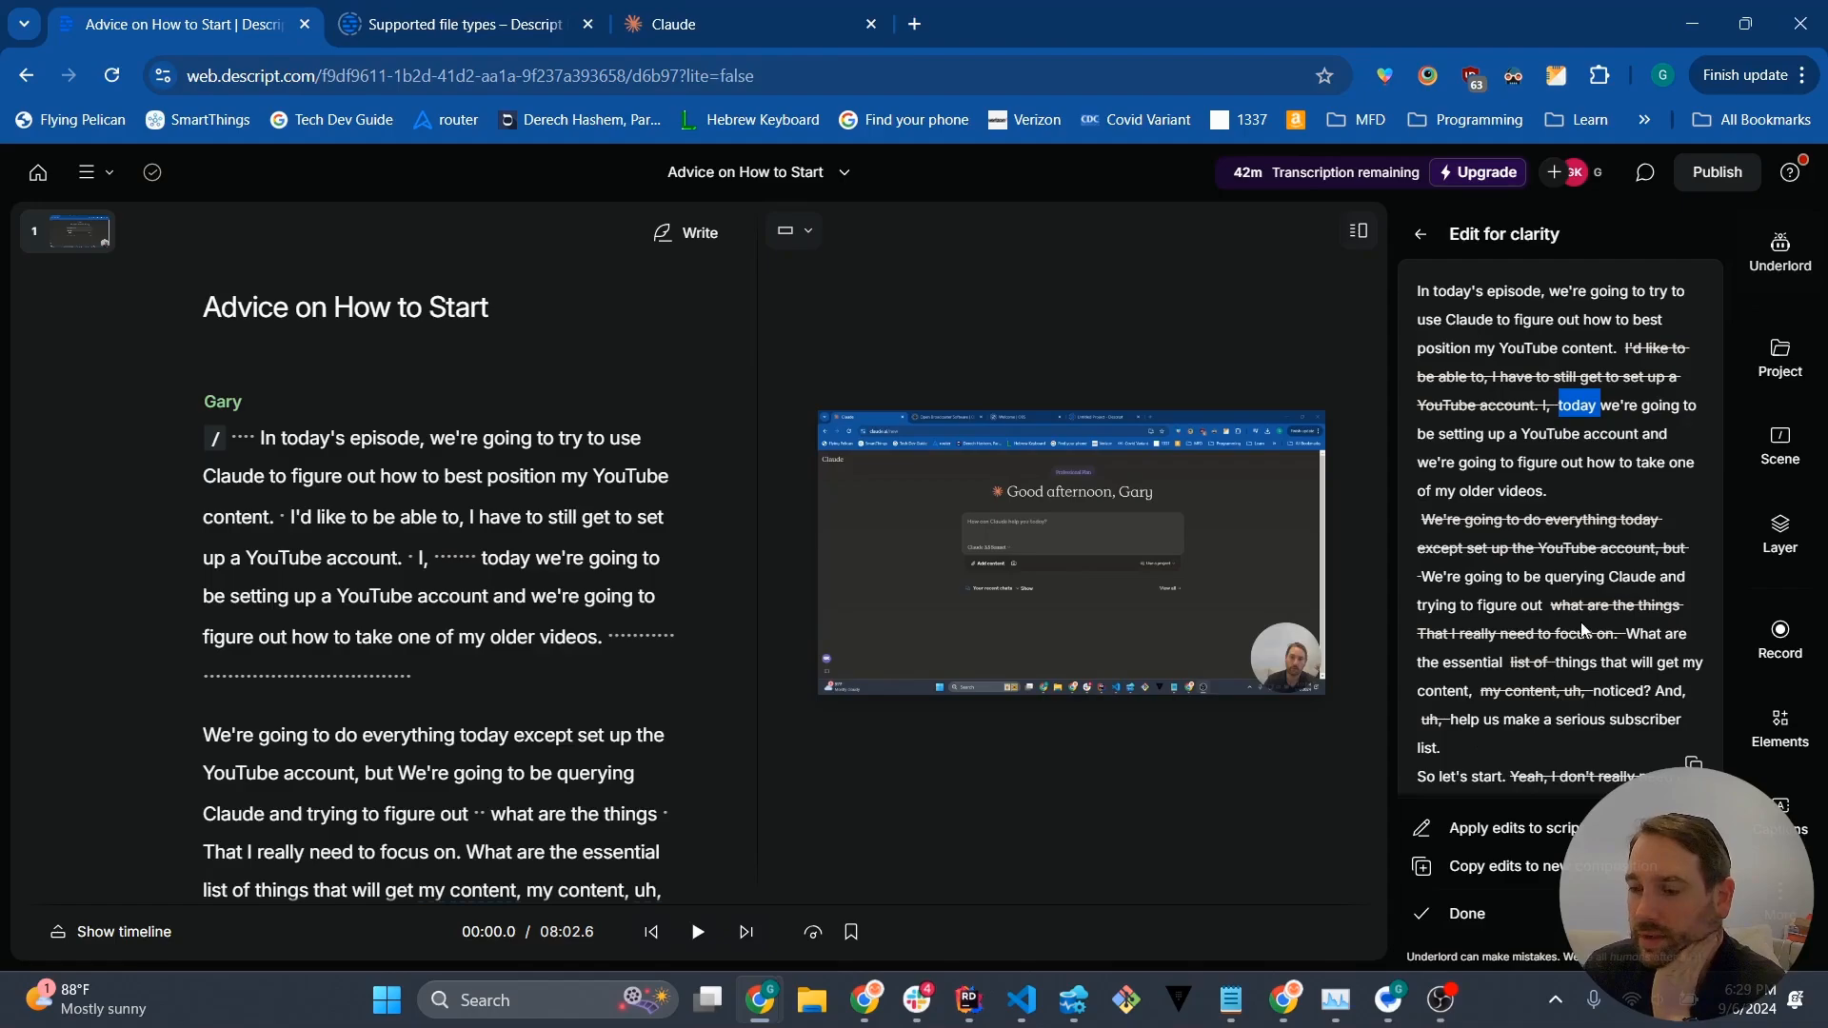
pyautogui.scroll(-1, 1580, 621)
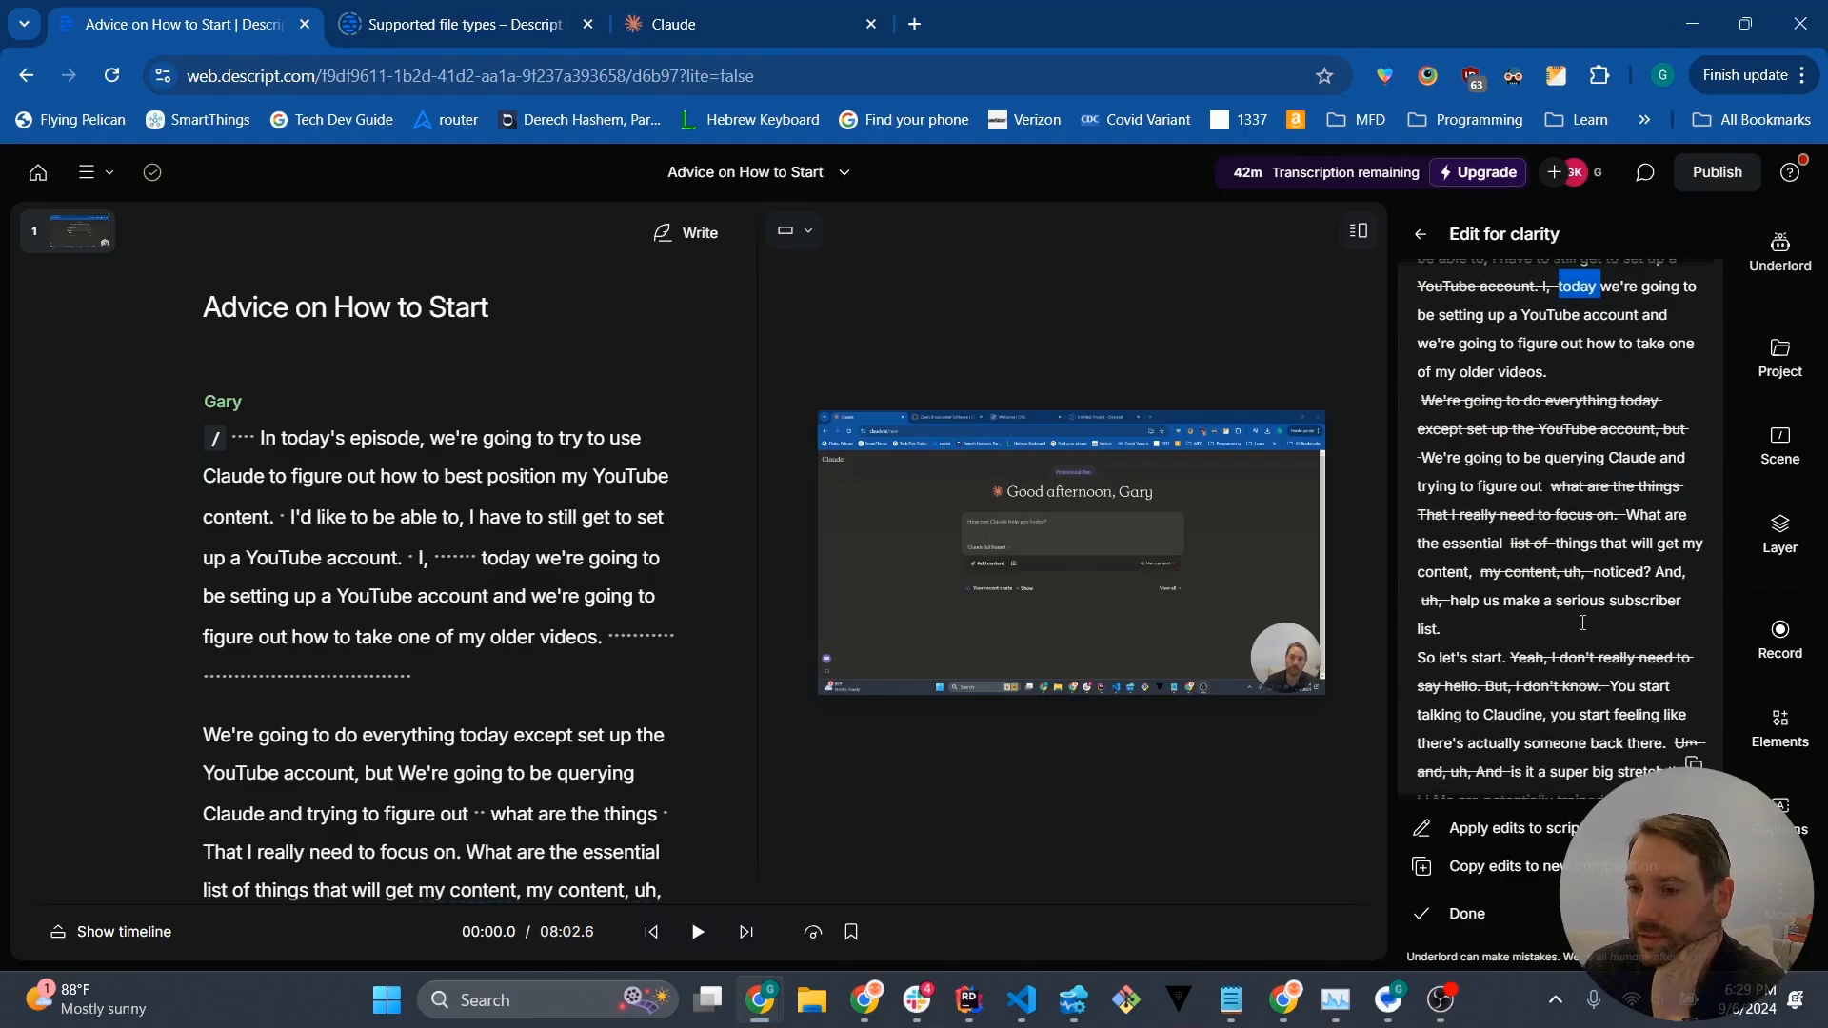
pyautogui.click(1537, 830)
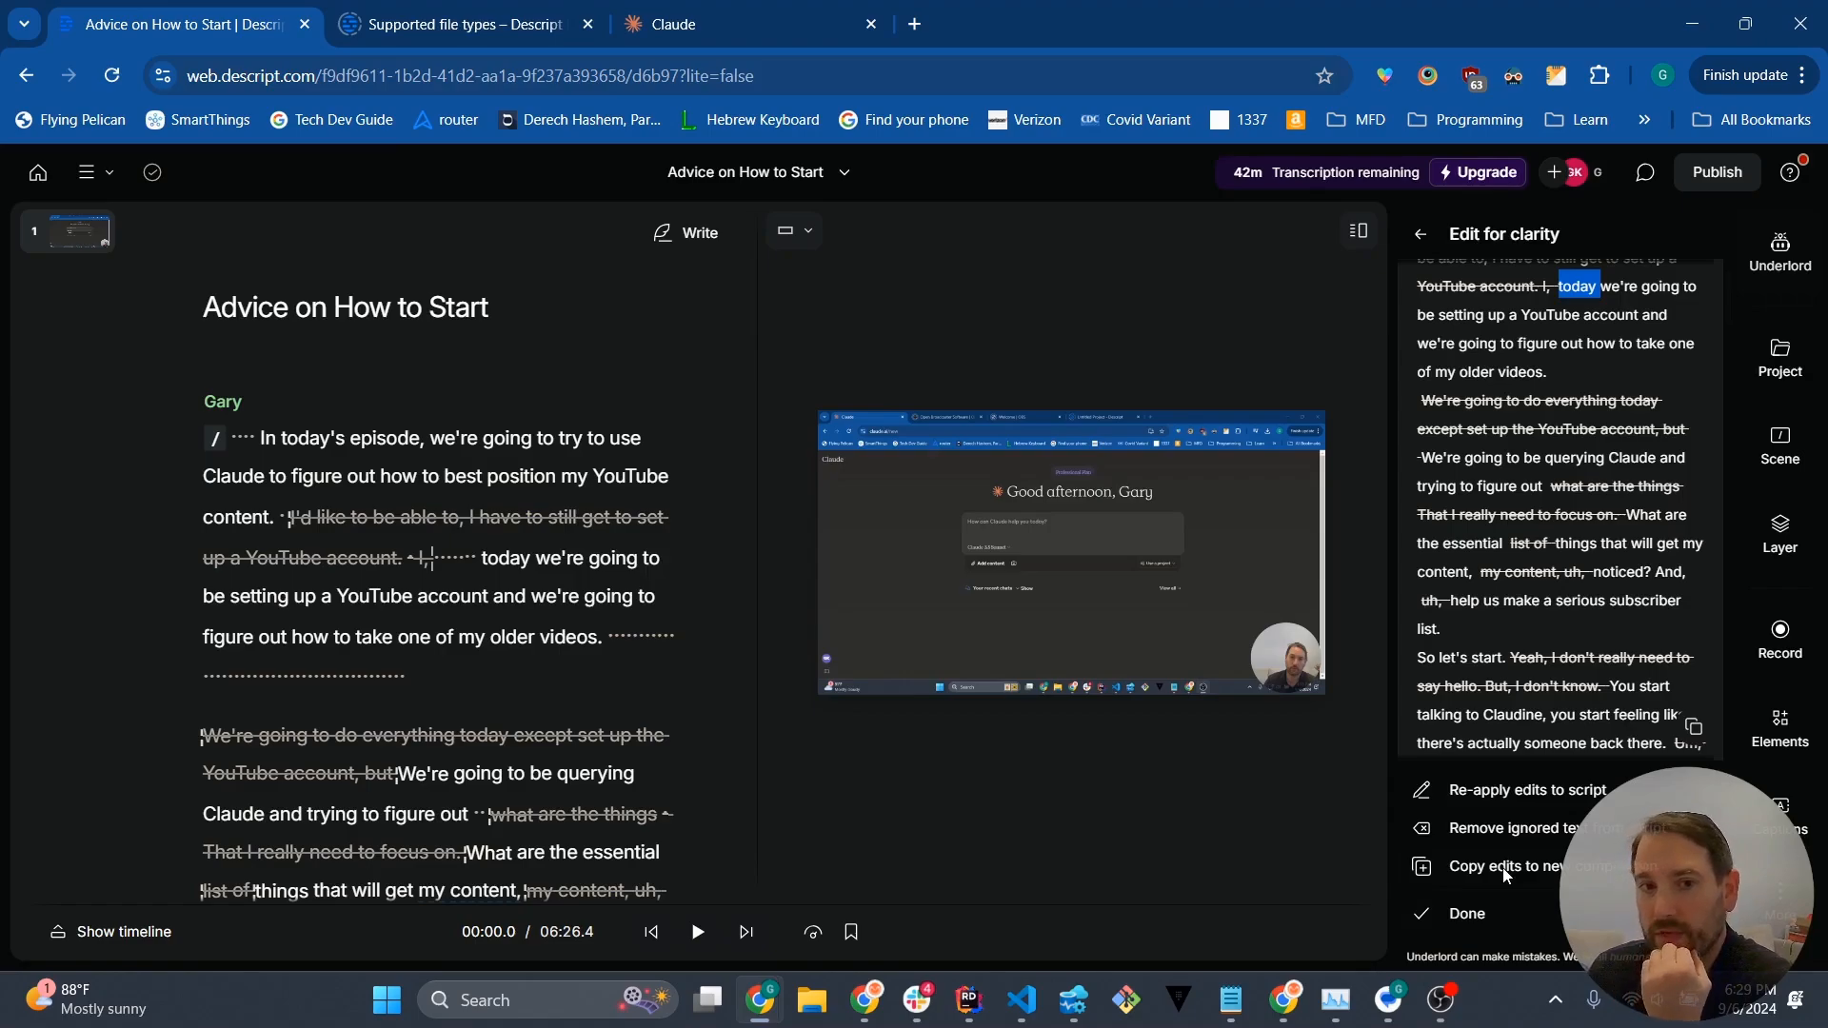
# Step: Examine the editing options for the struck-through sentence starting "I'd like to be able to" in the script's first paragraph
pyautogui.moveTo(289, 517); pyautogui.dragTo(457, 555)
pyautogui.click(348, 512)
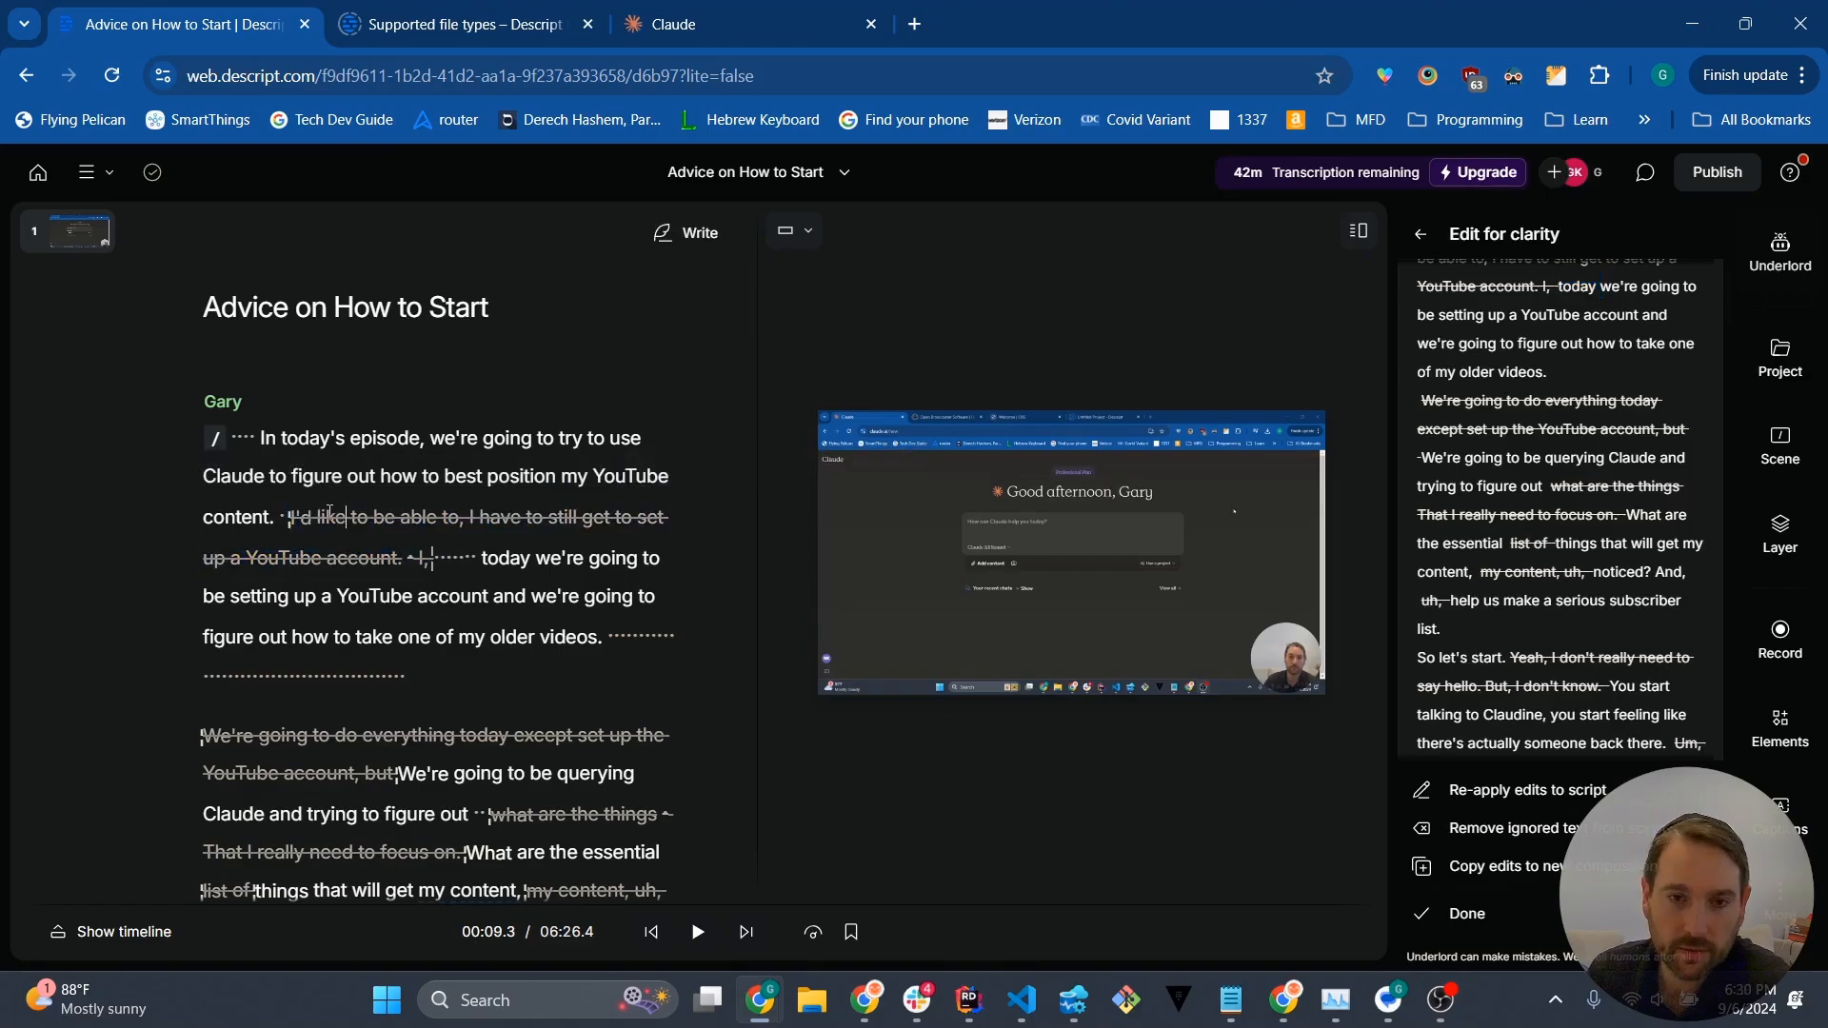
pyautogui.moveTo(289, 517); pyautogui.dragTo(402, 552)
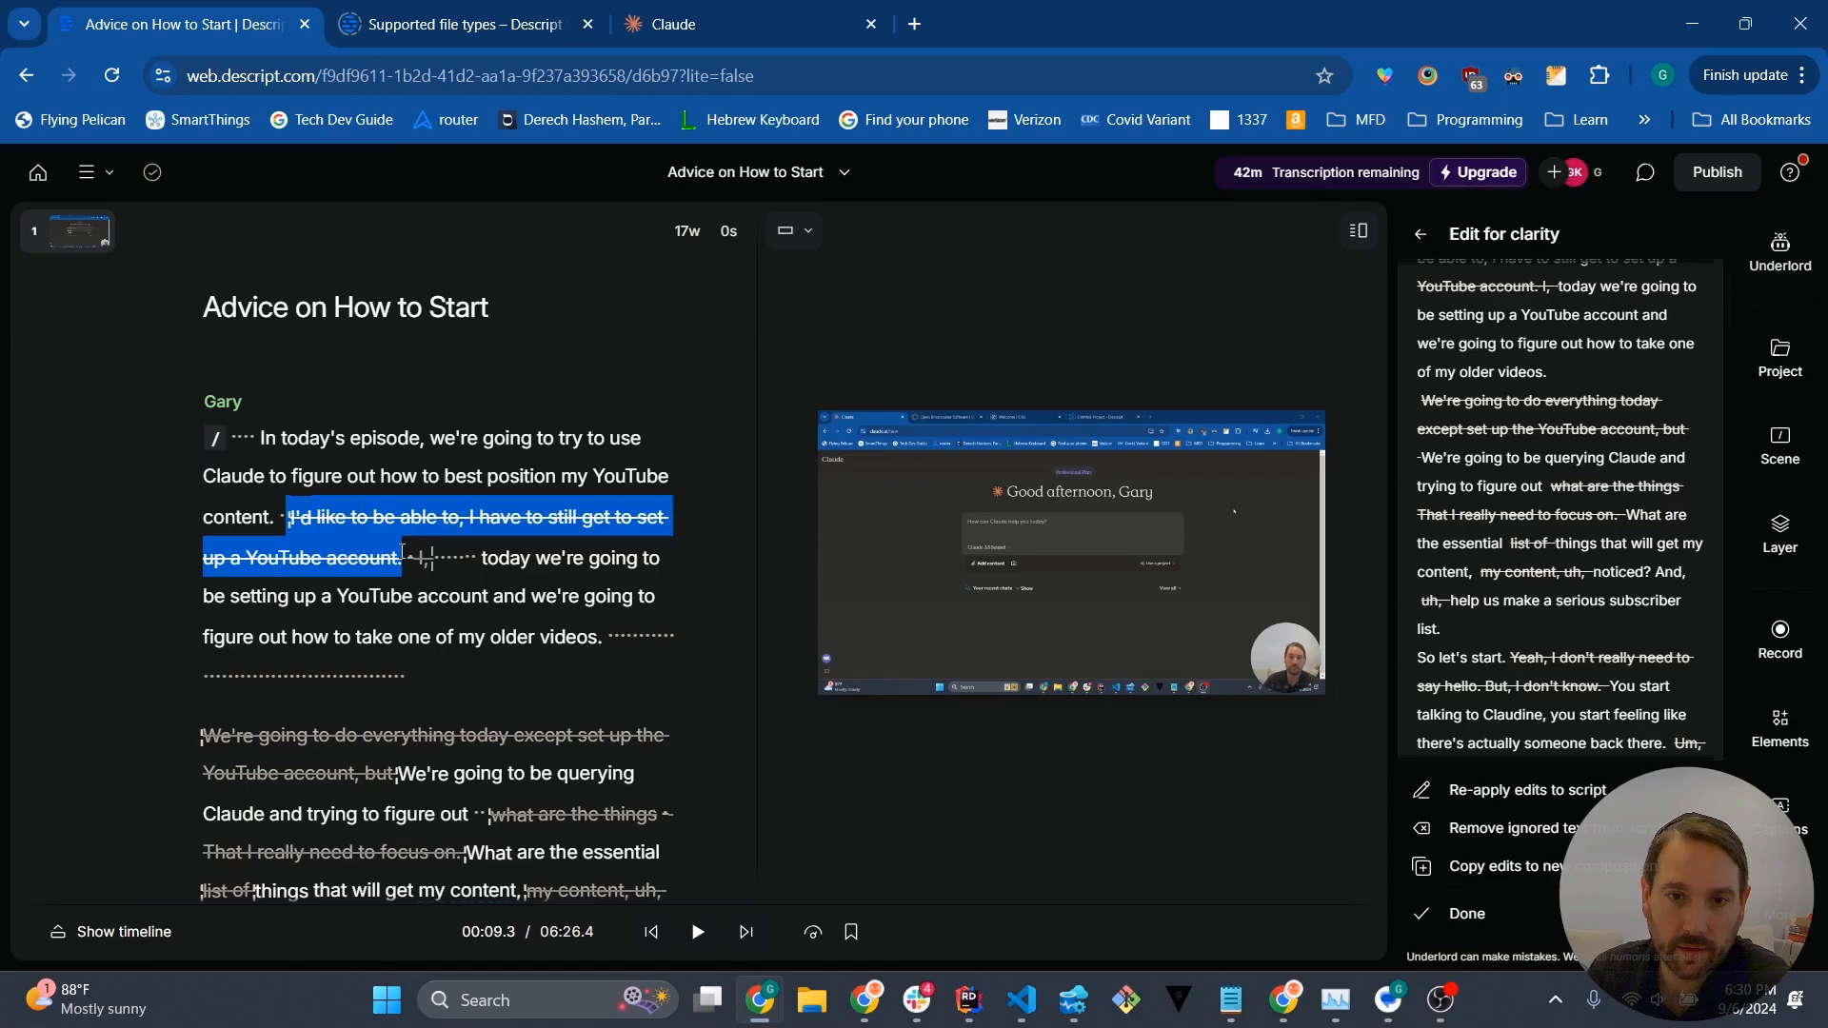
pyautogui.click(566, 473)
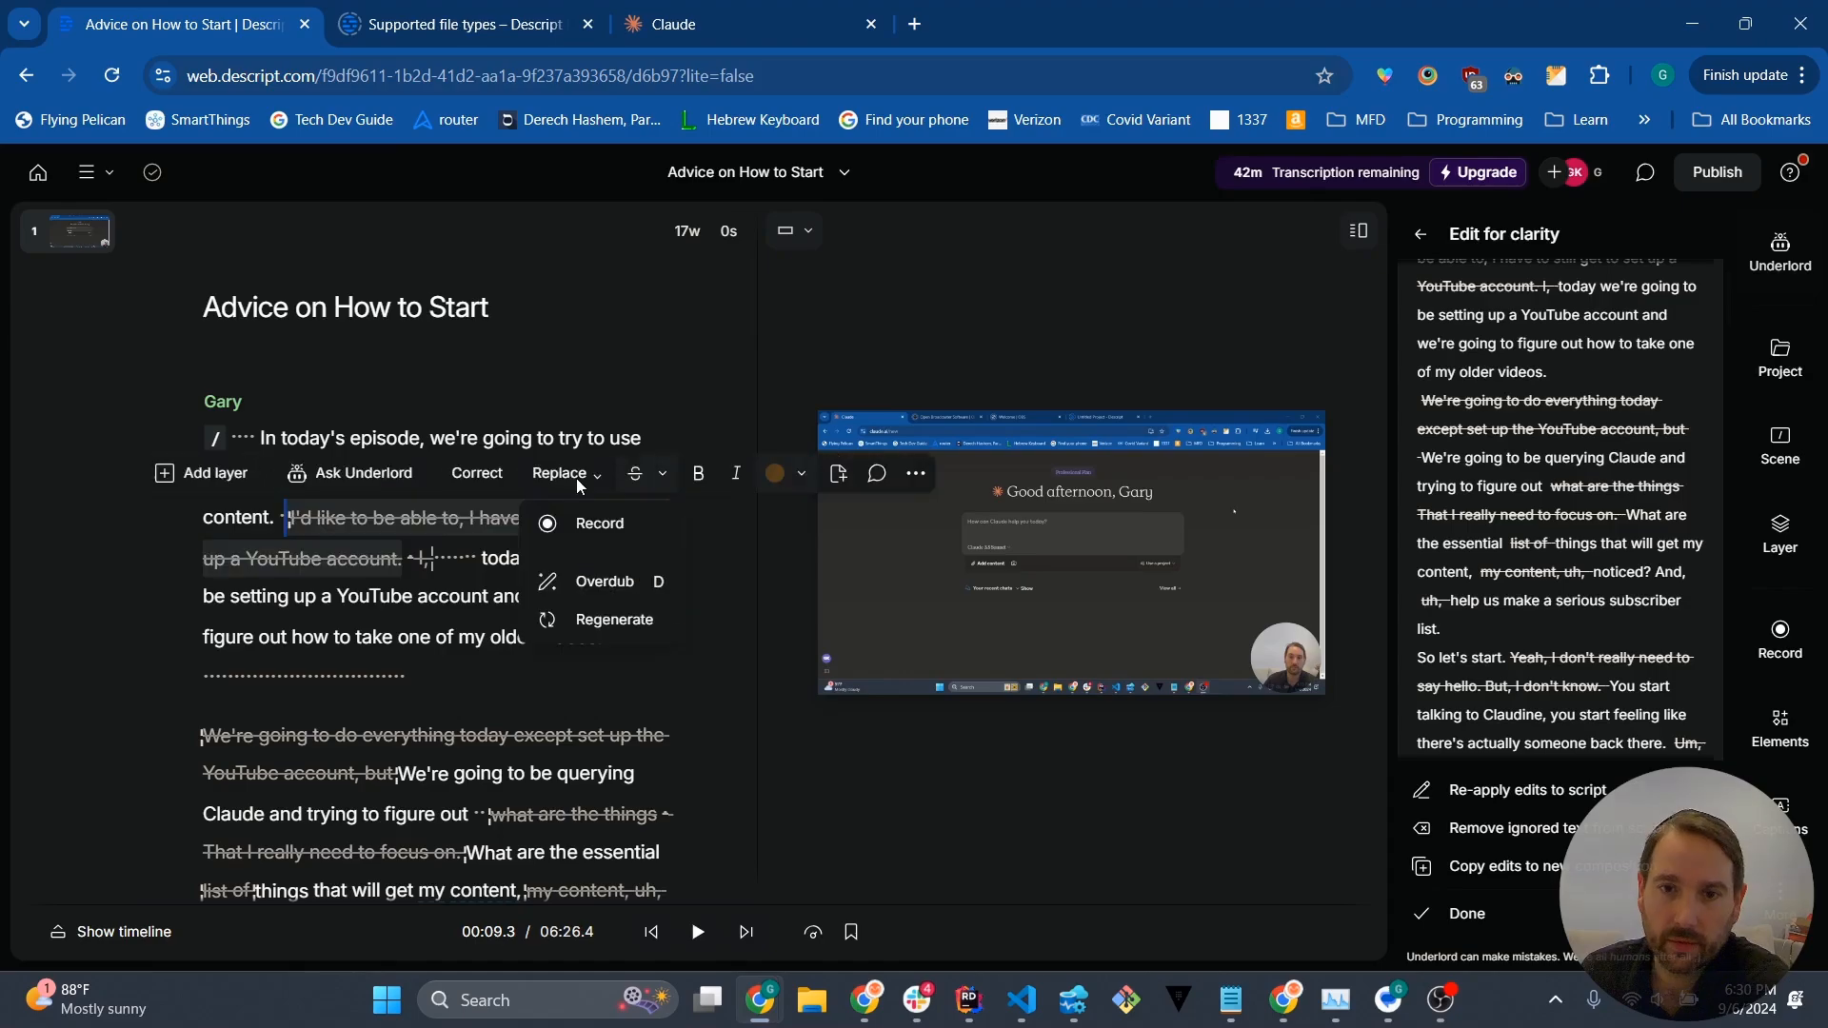
pyautogui.click(927, 474)
pyautogui.click(912, 479)
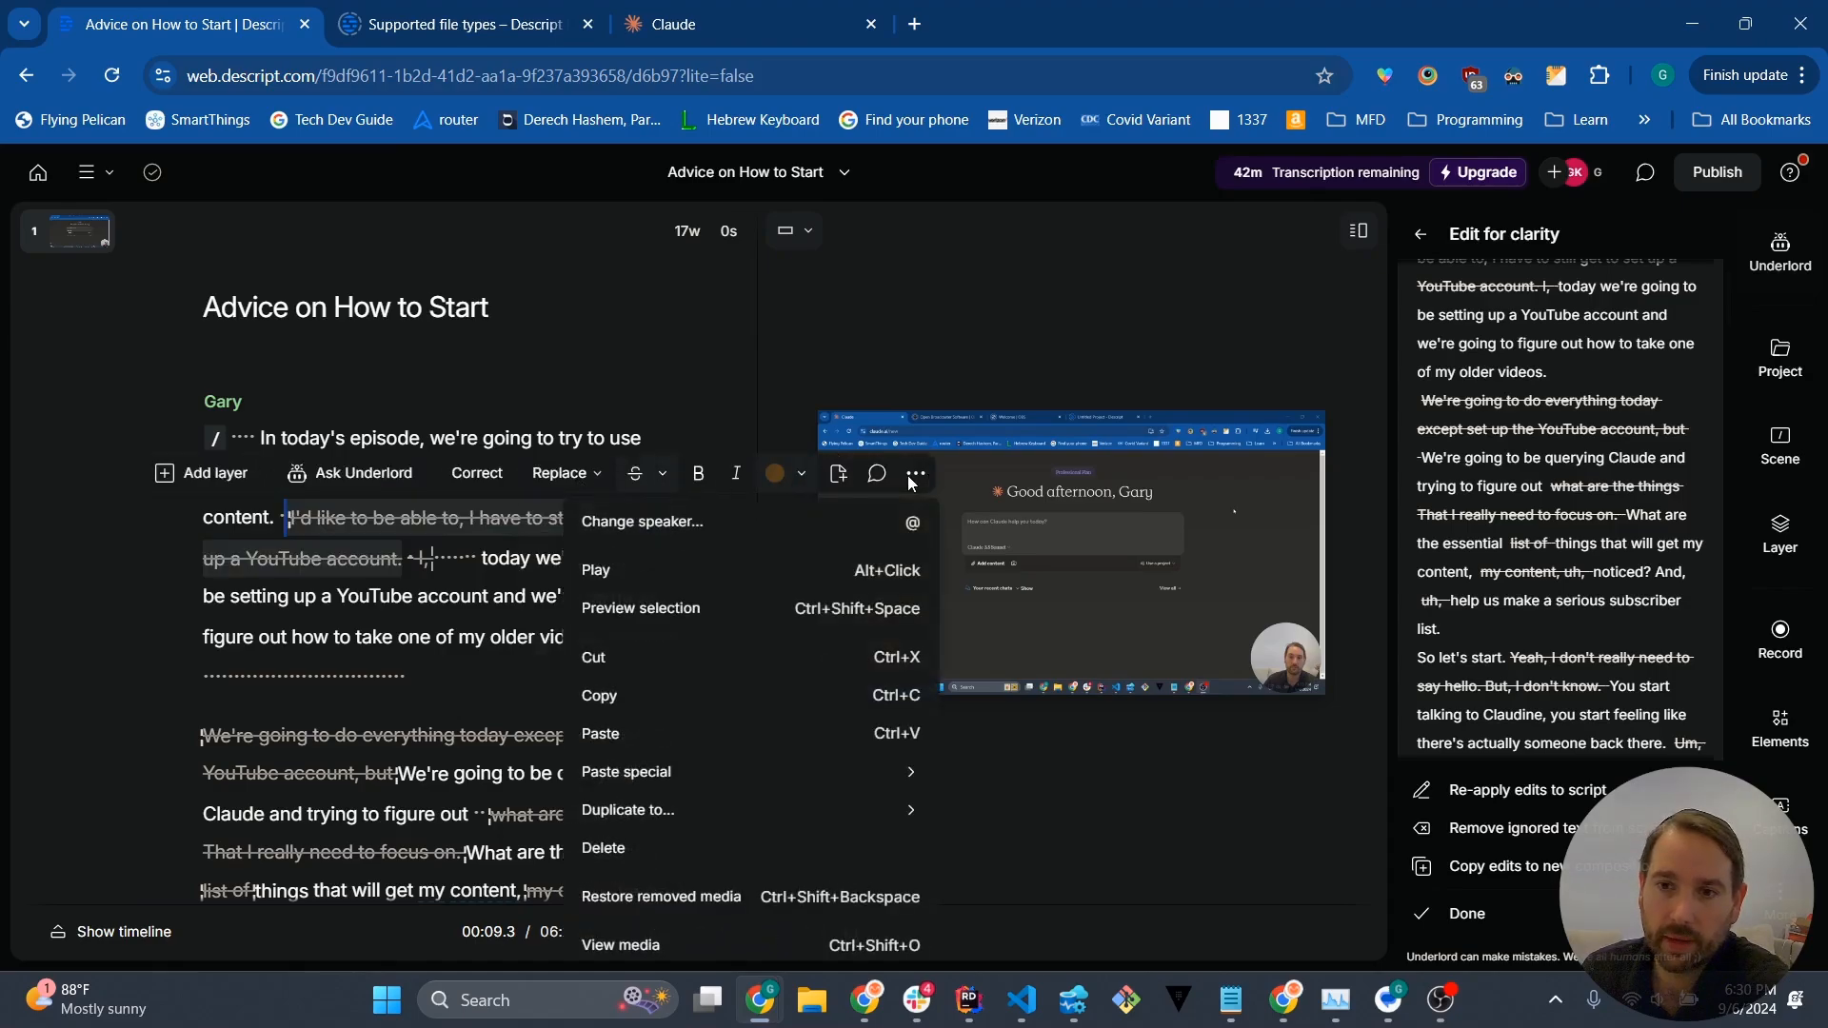
pyautogui.click(916, 481)
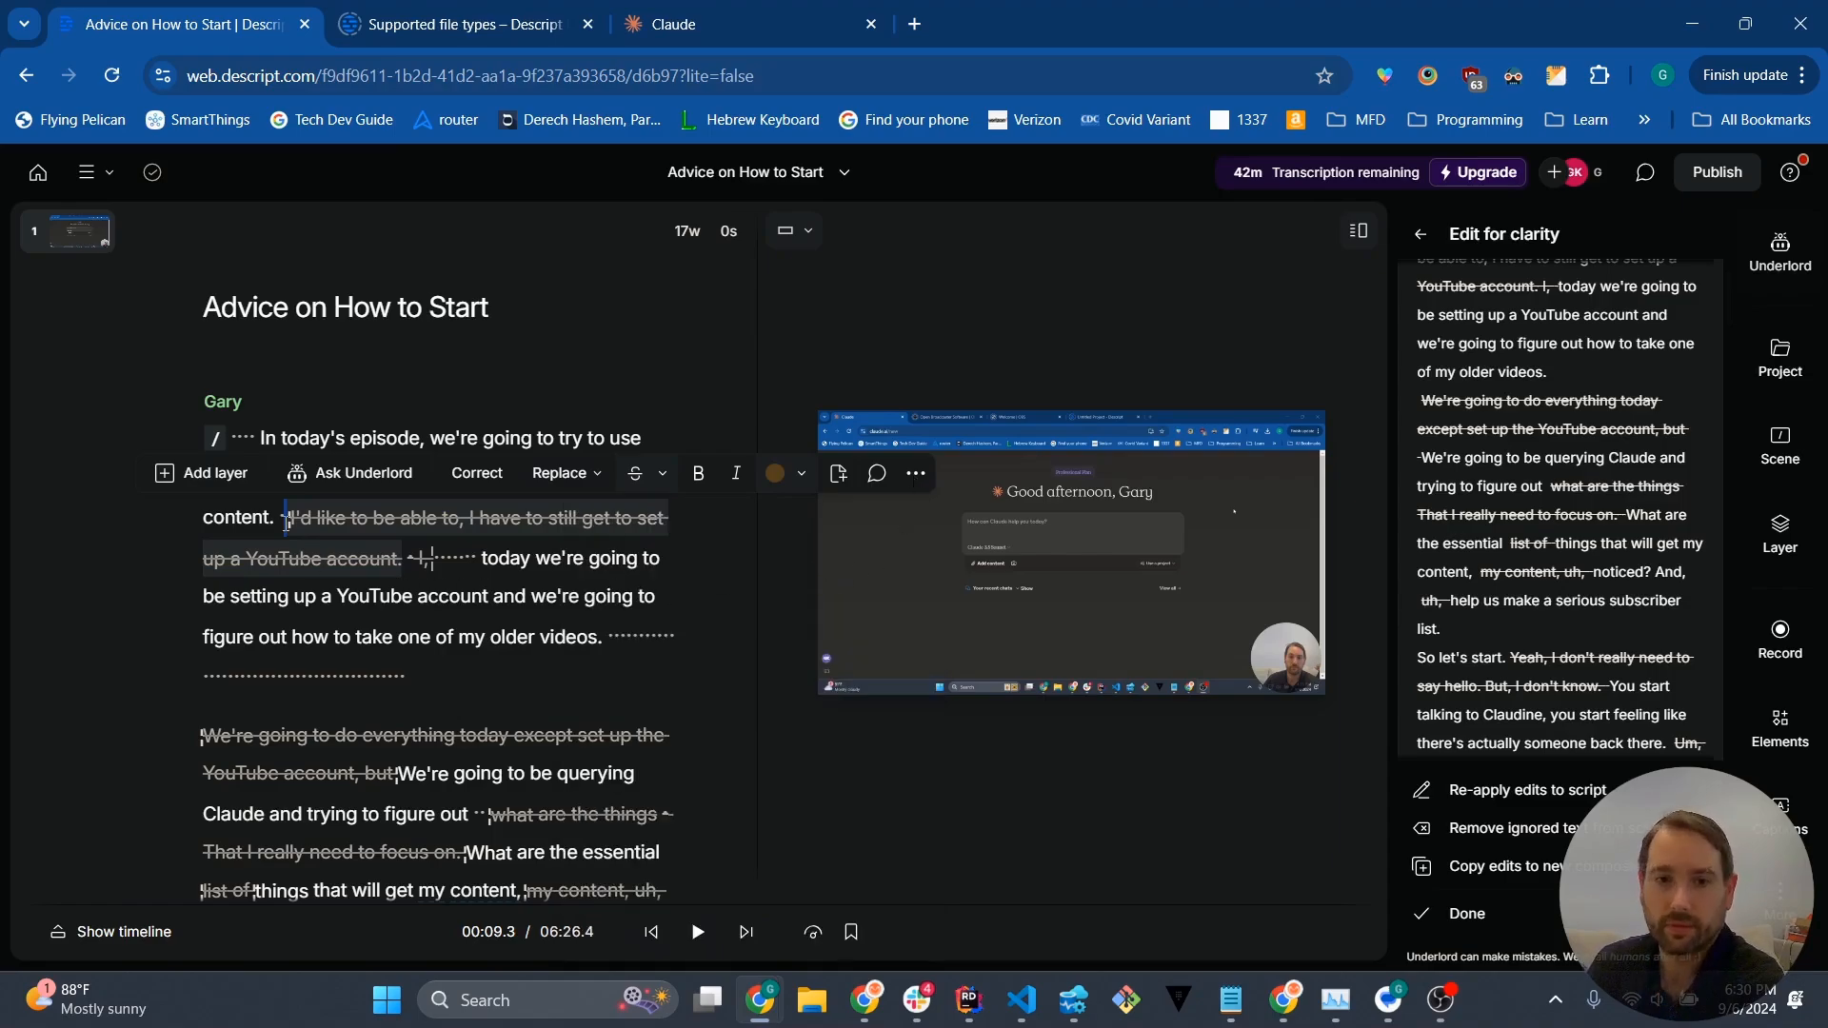
pyautogui.click(286, 520)
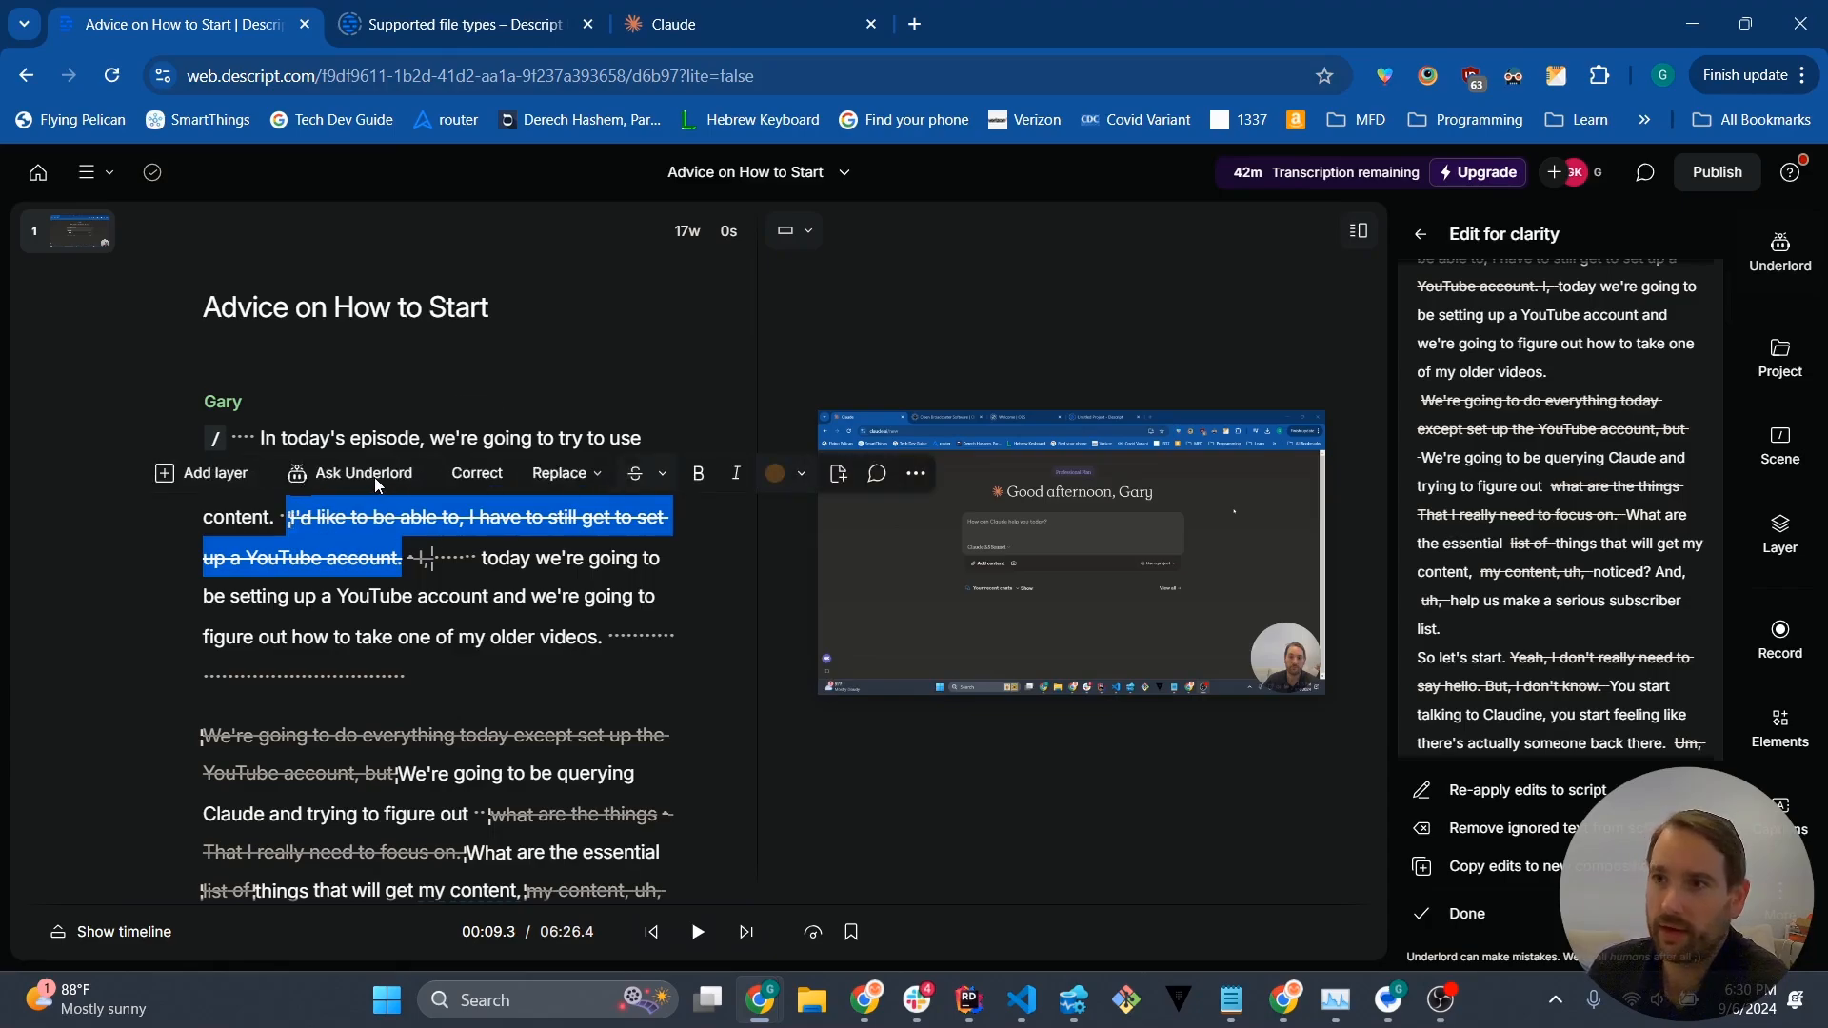
# Step: Look over the suggested clarity cuts once more and finish the Edit for clarity task
pyautogui.scroll(2, 1542, 626)
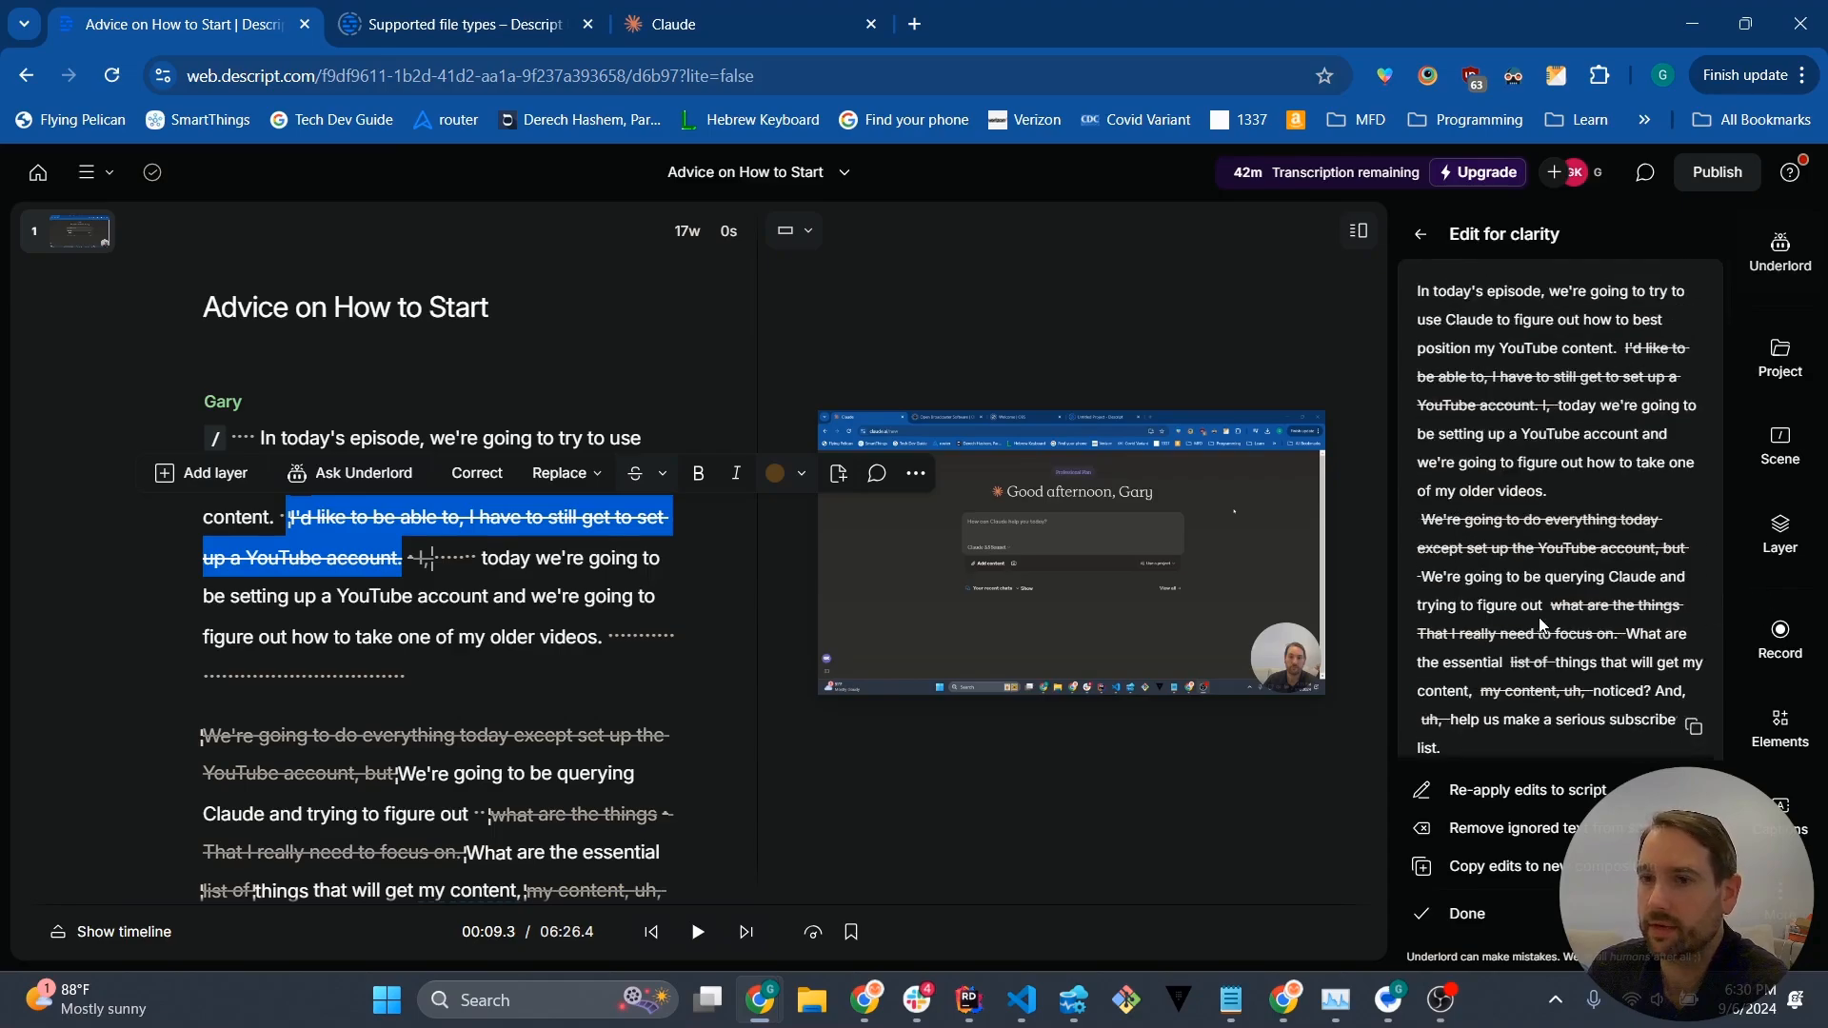
pyautogui.scroll(-5, 1543, 625)
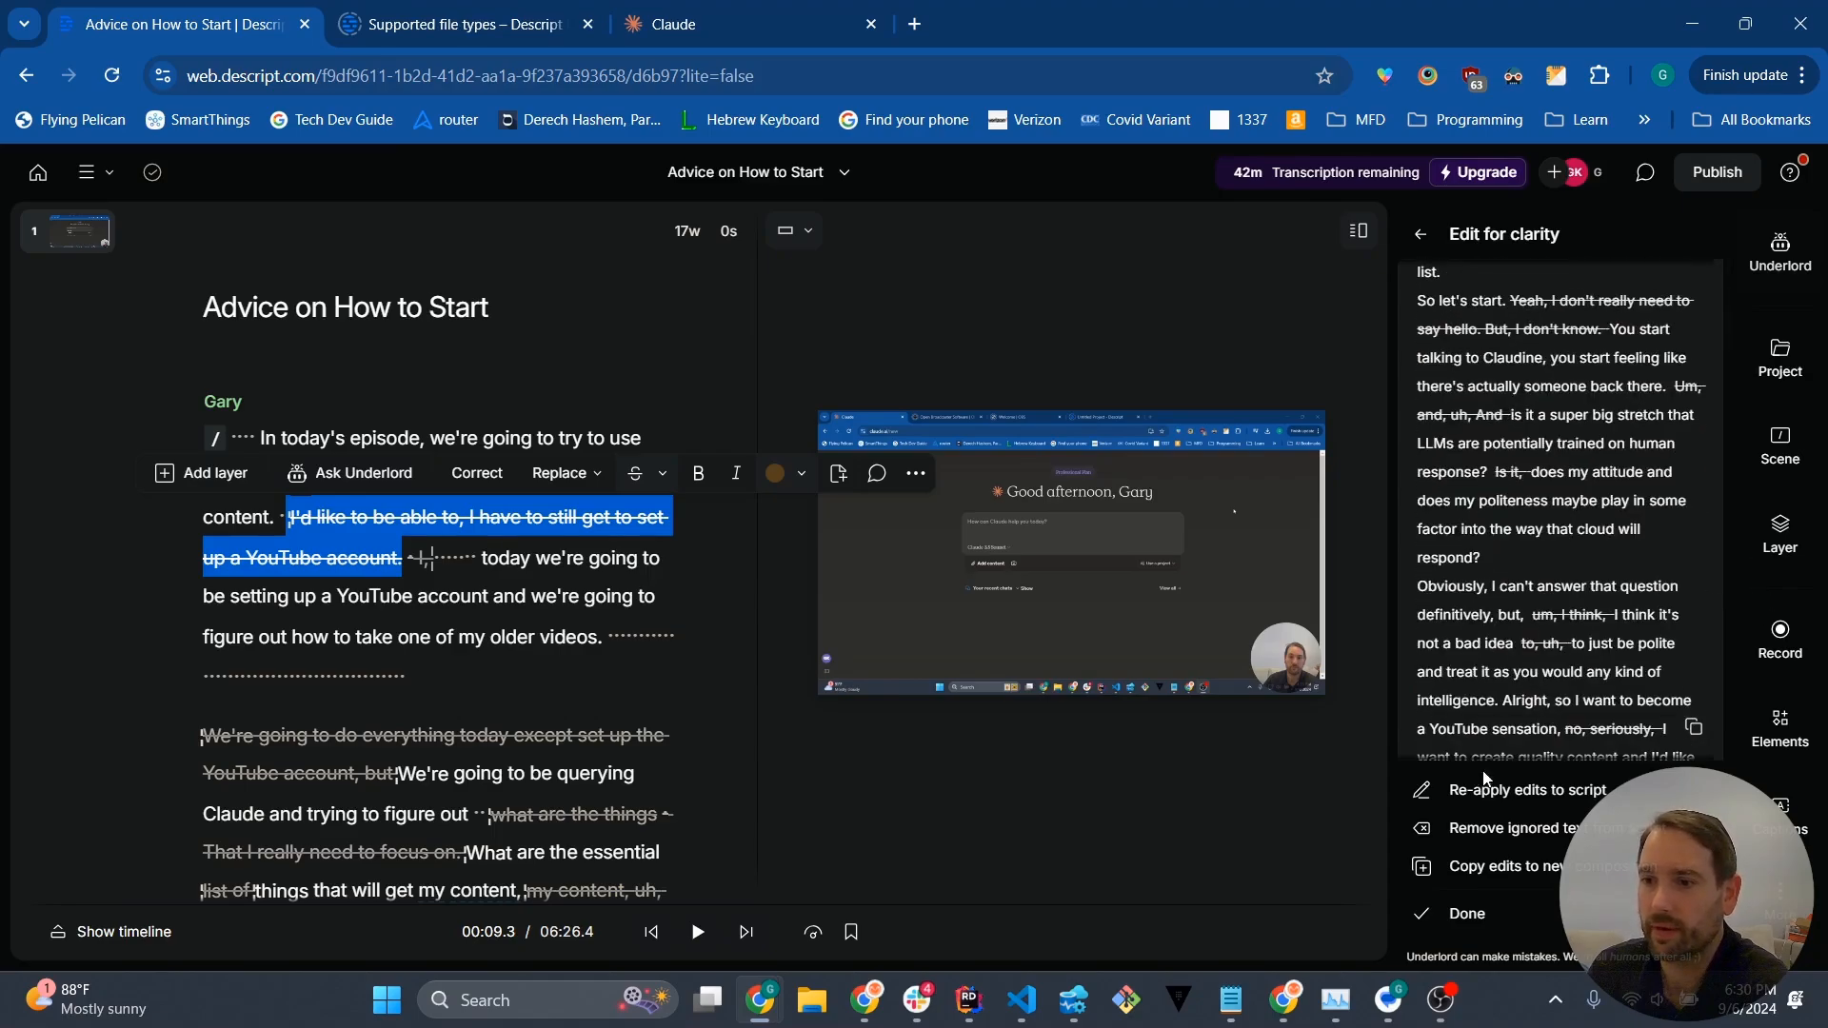
pyautogui.click(1459, 916)
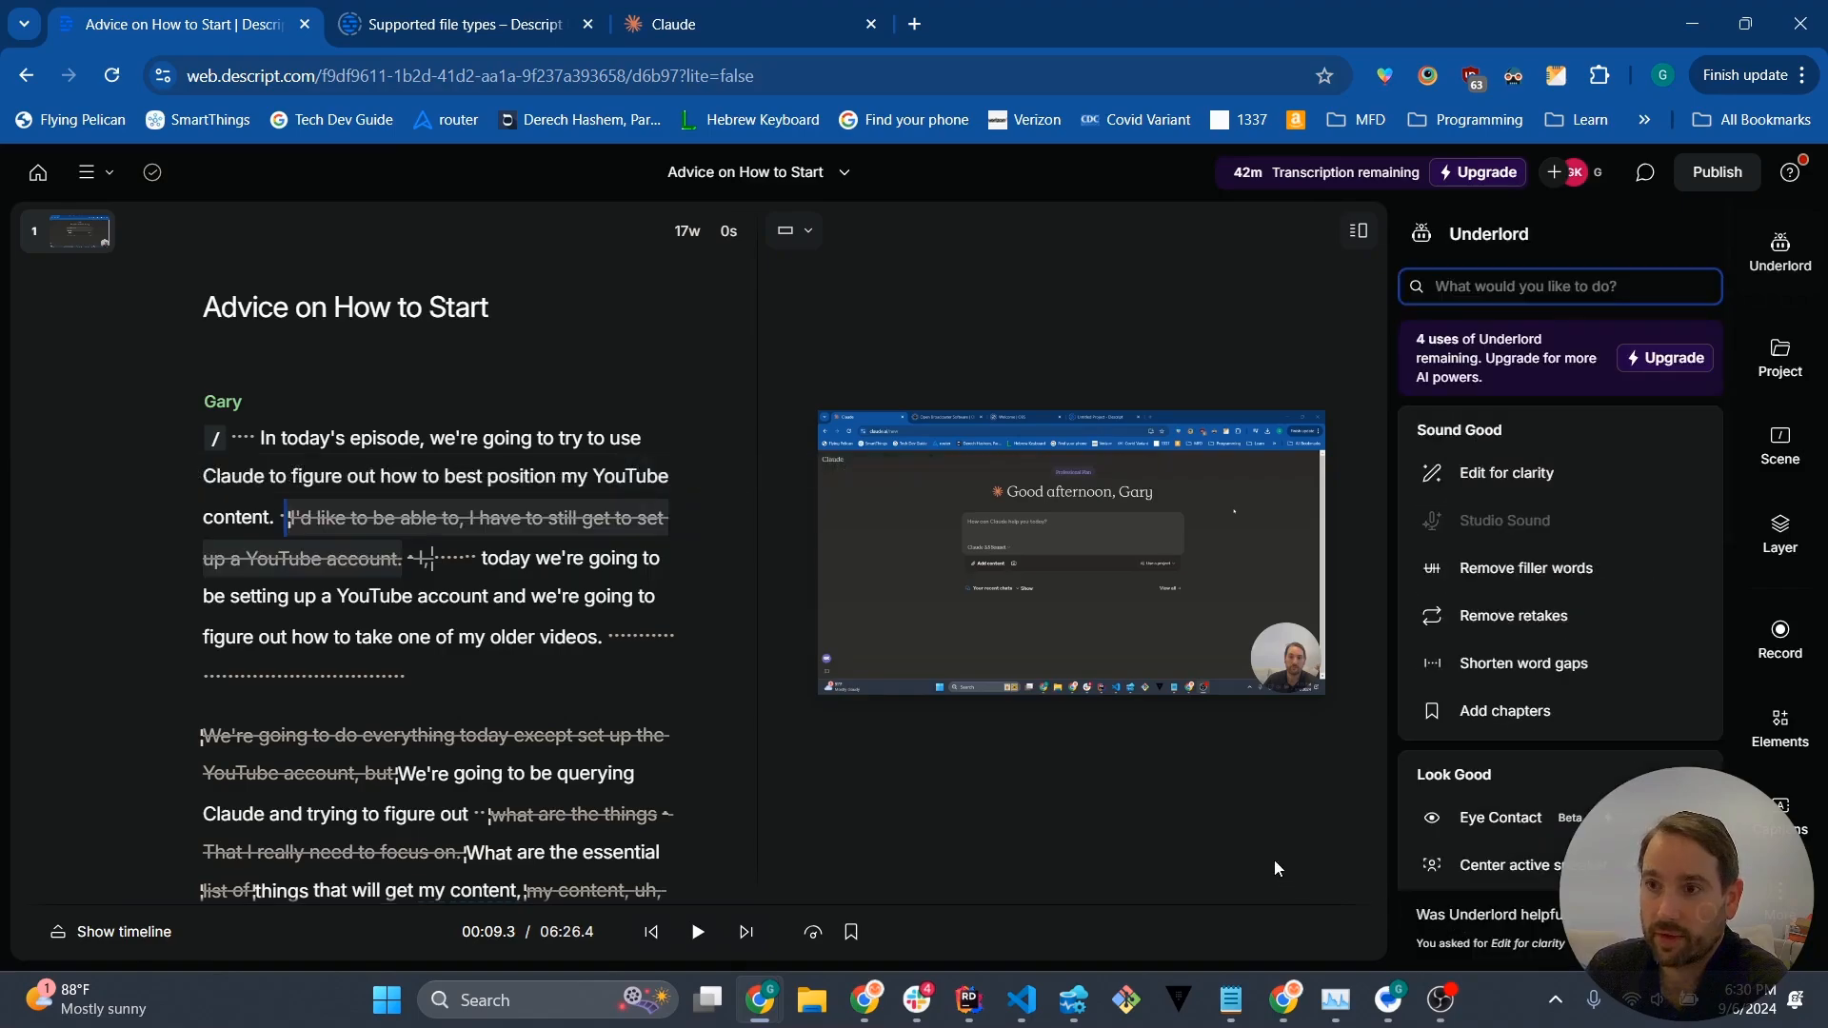
# Step: Play the script's opening passage, pause after "my content," and place the cursor before those words
pyautogui.click(557, 773)
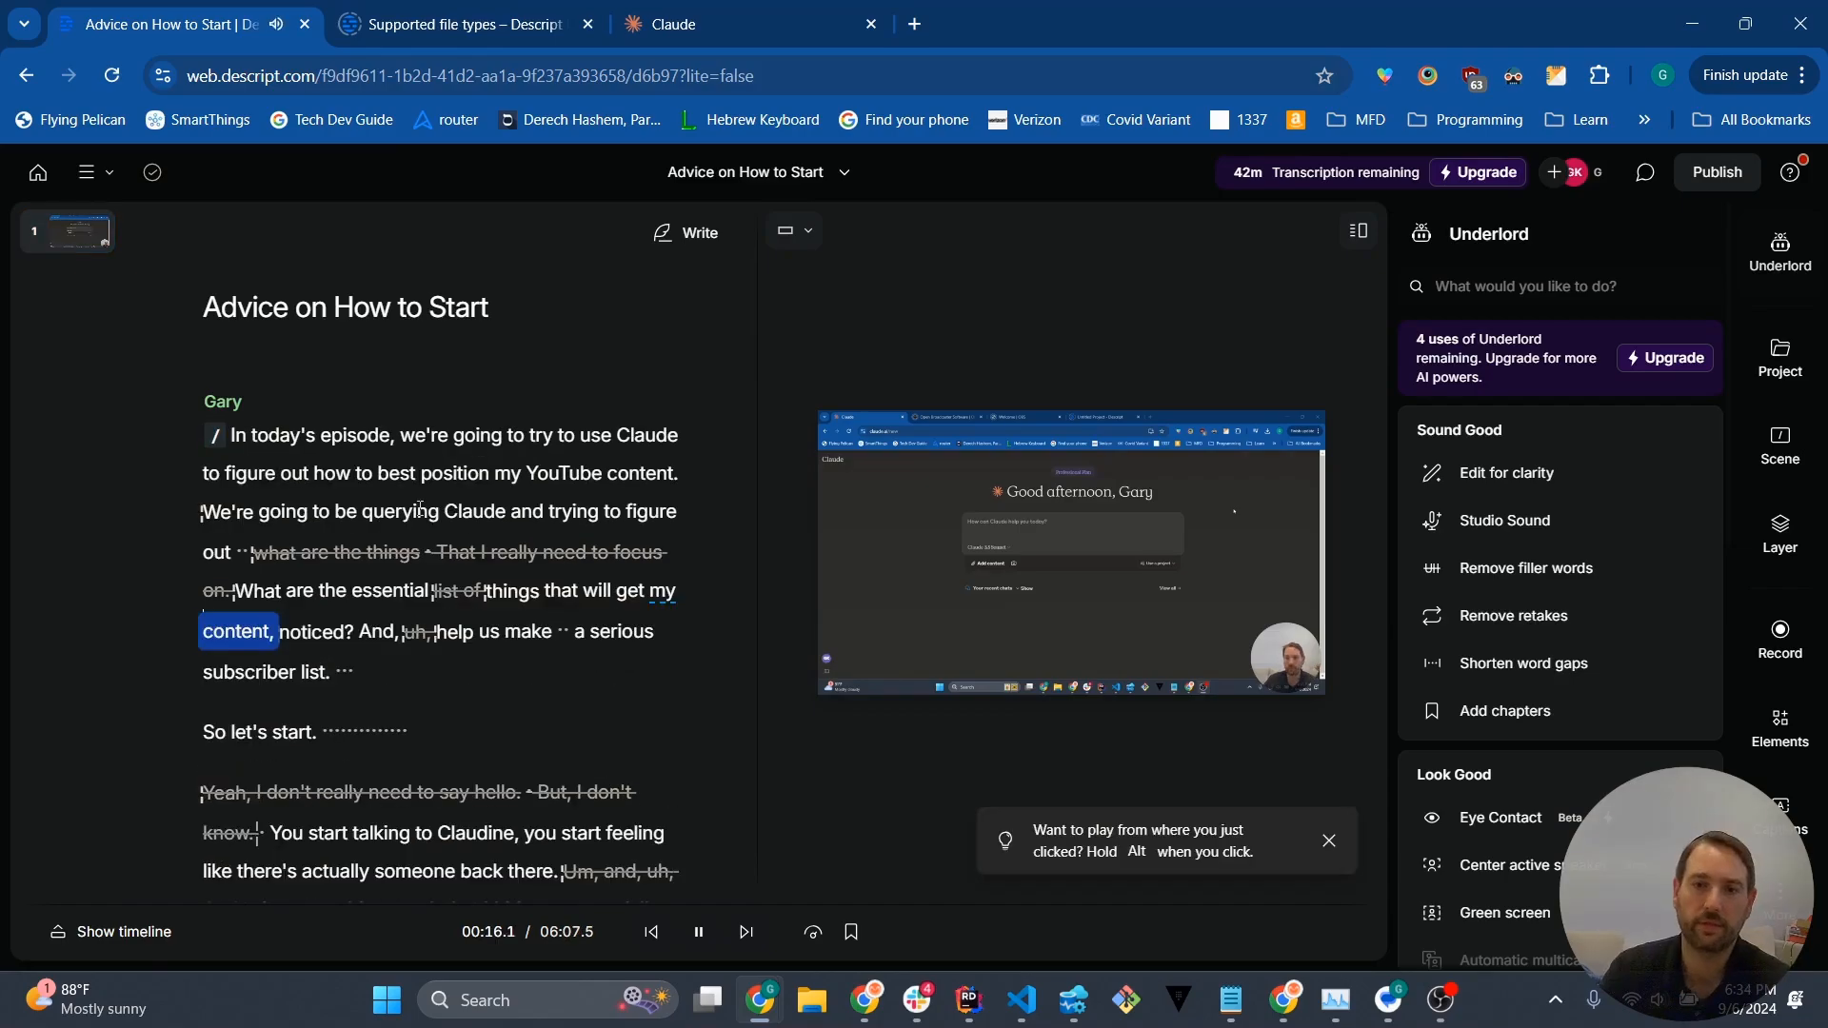
pyautogui.press('space')
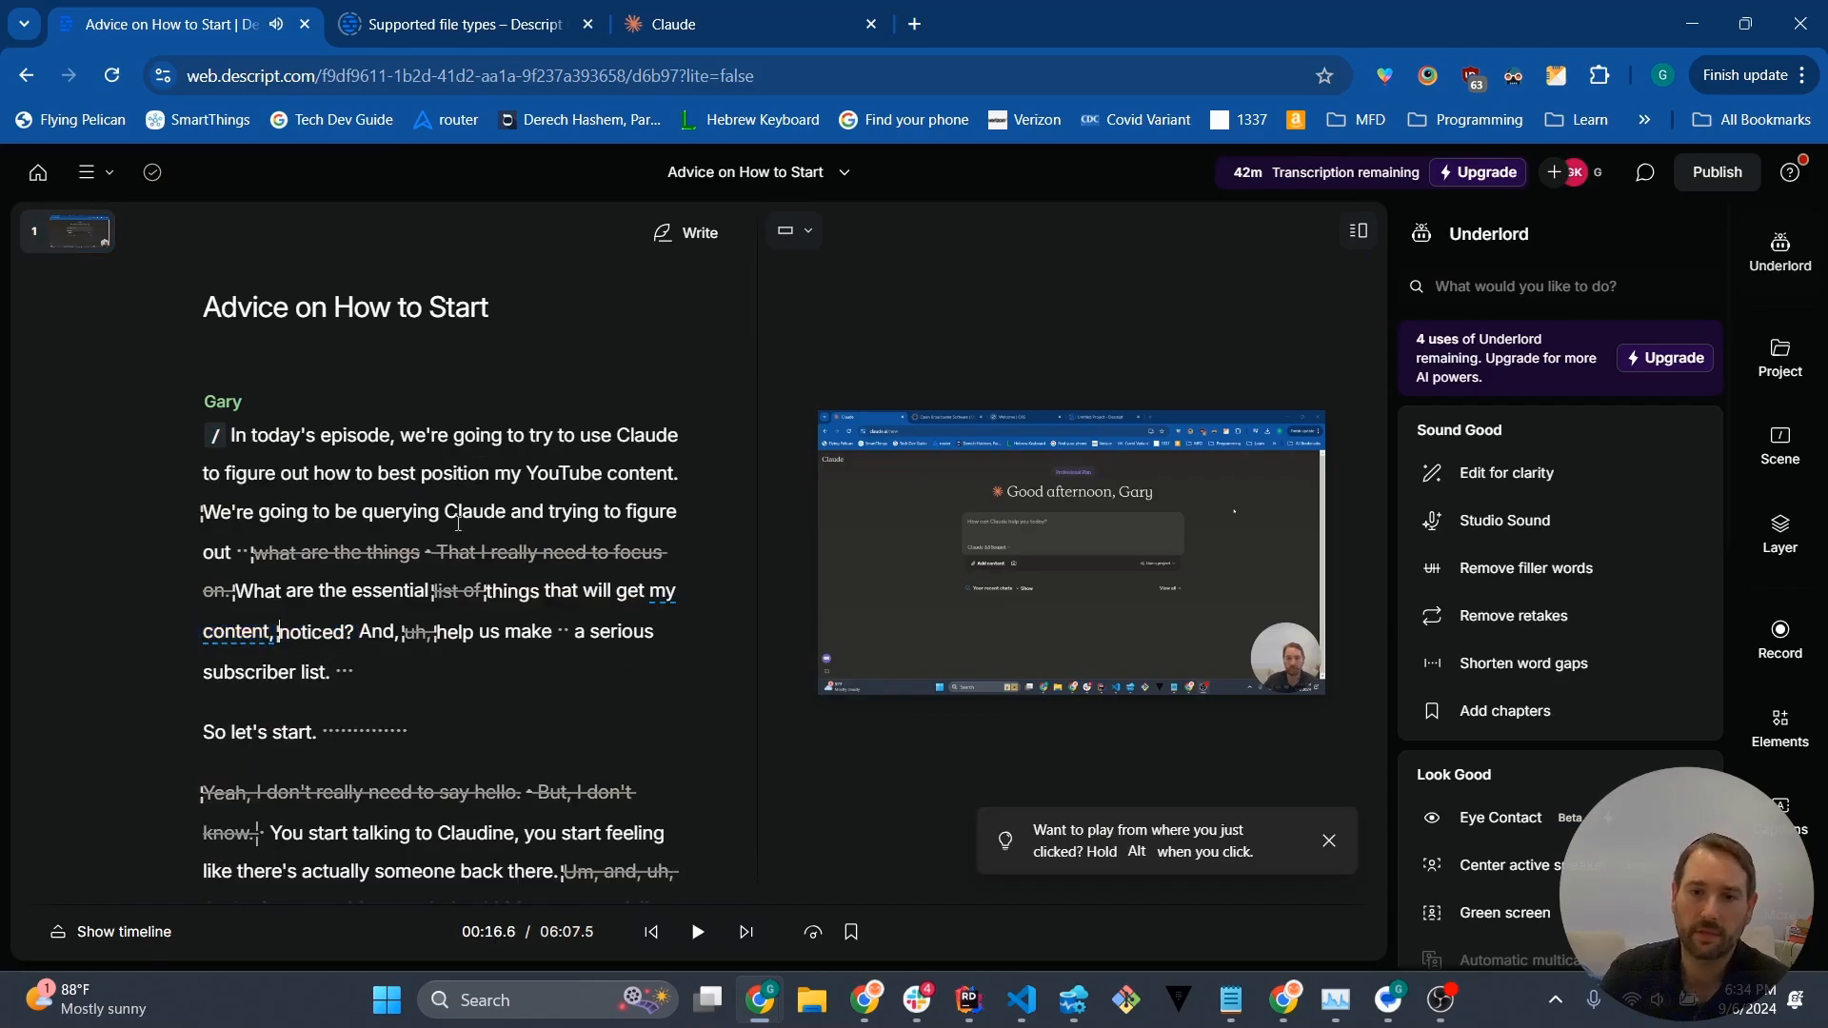
pyautogui.click(651, 592)
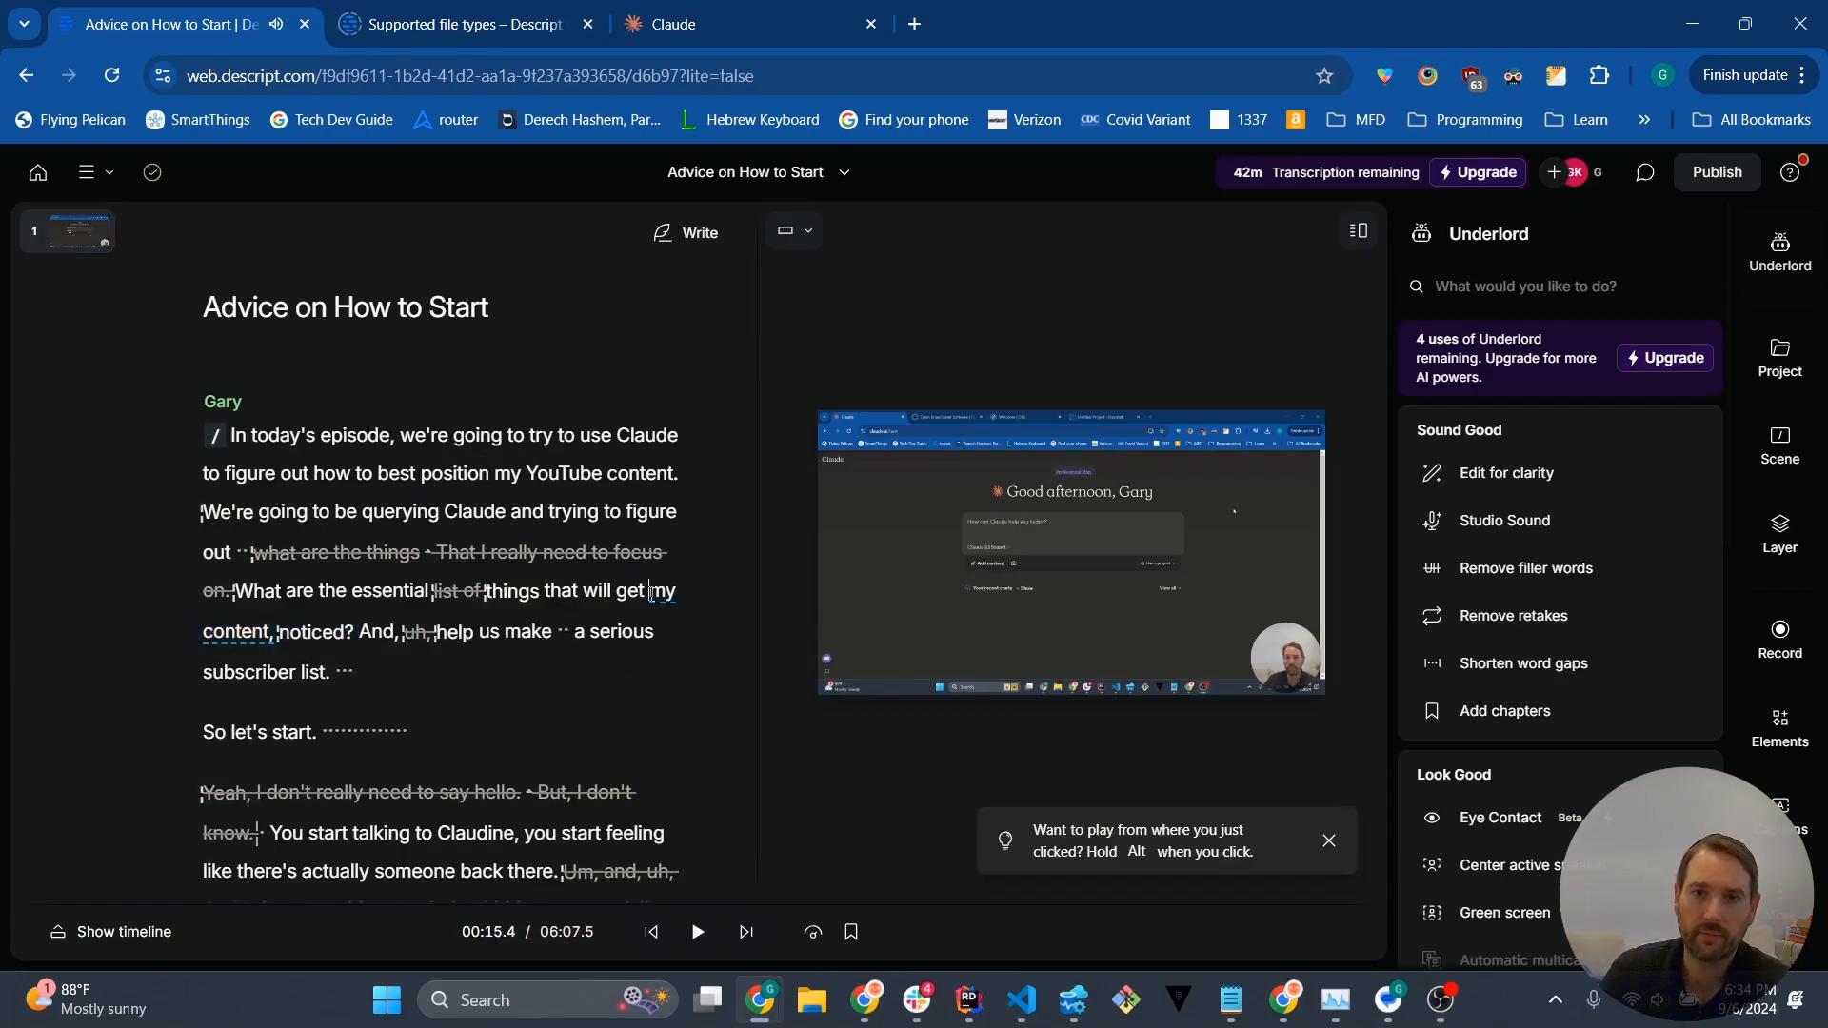
pyautogui.rightClick(651, 592)
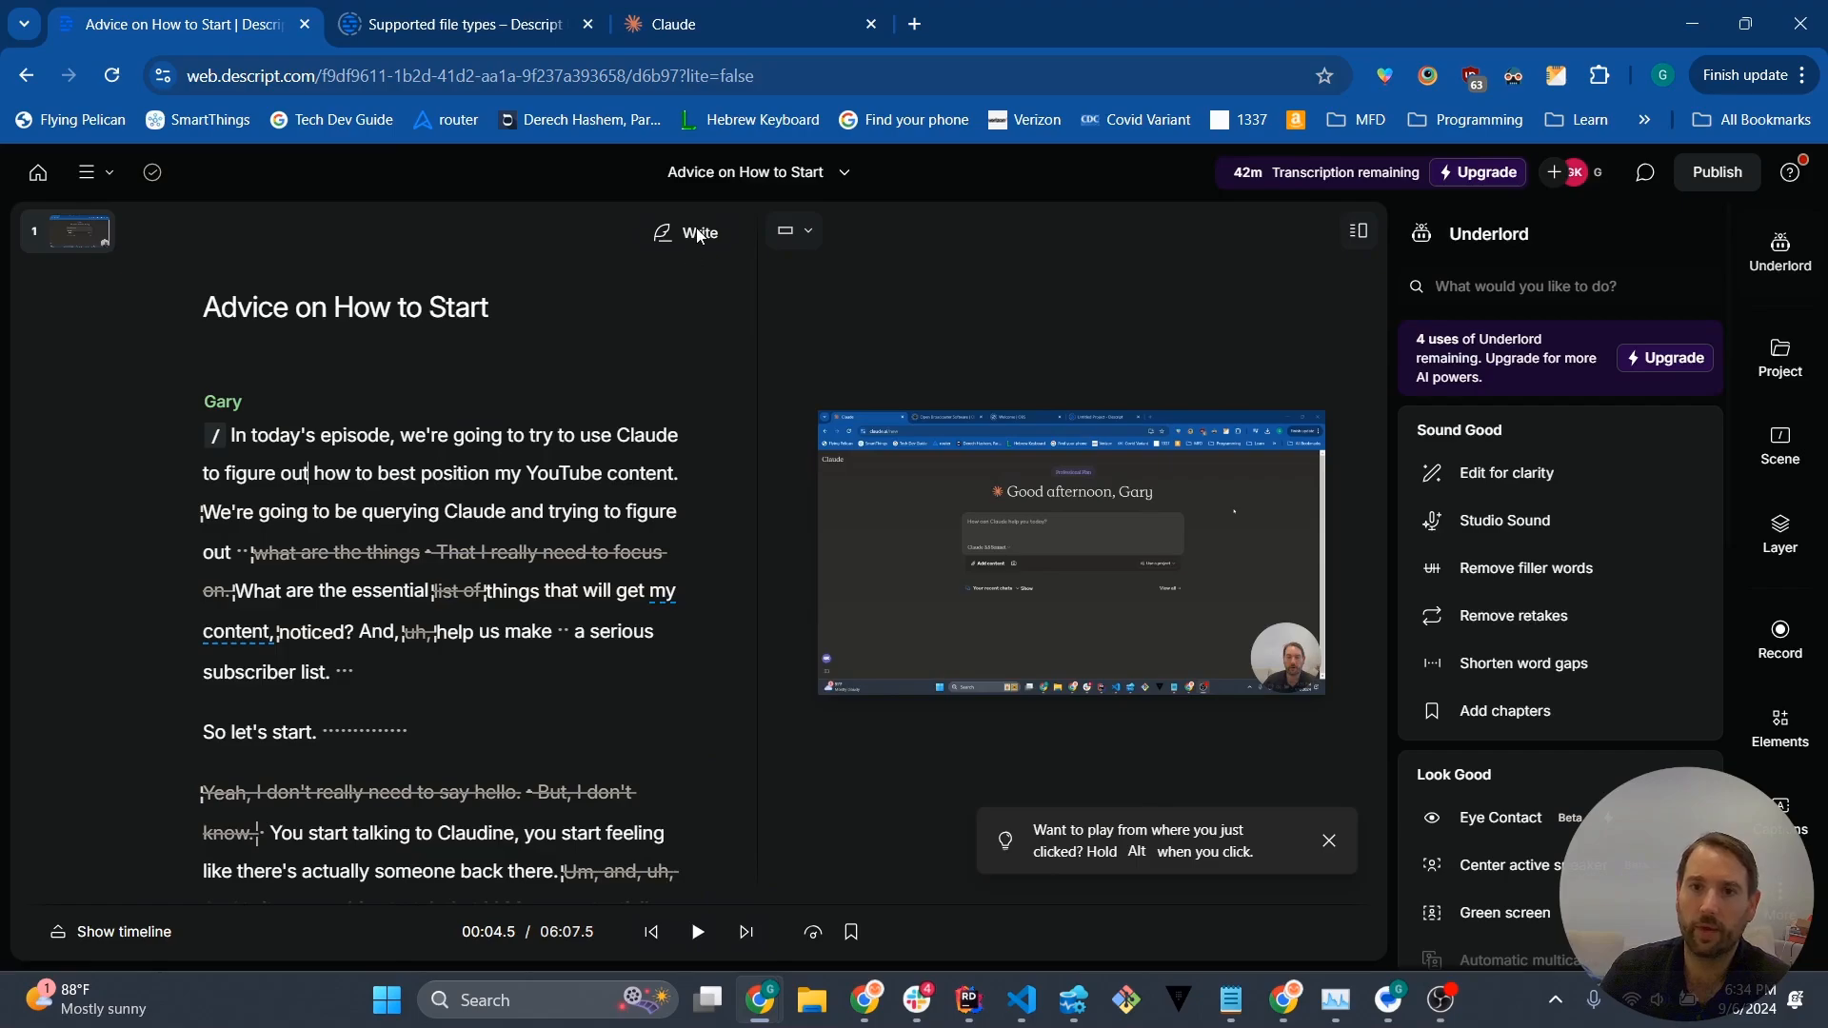
# Step: Replace "my content," before "noticed?" with newly written text "my content" in Write mode and finish writing
pyautogui.click(699, 234)
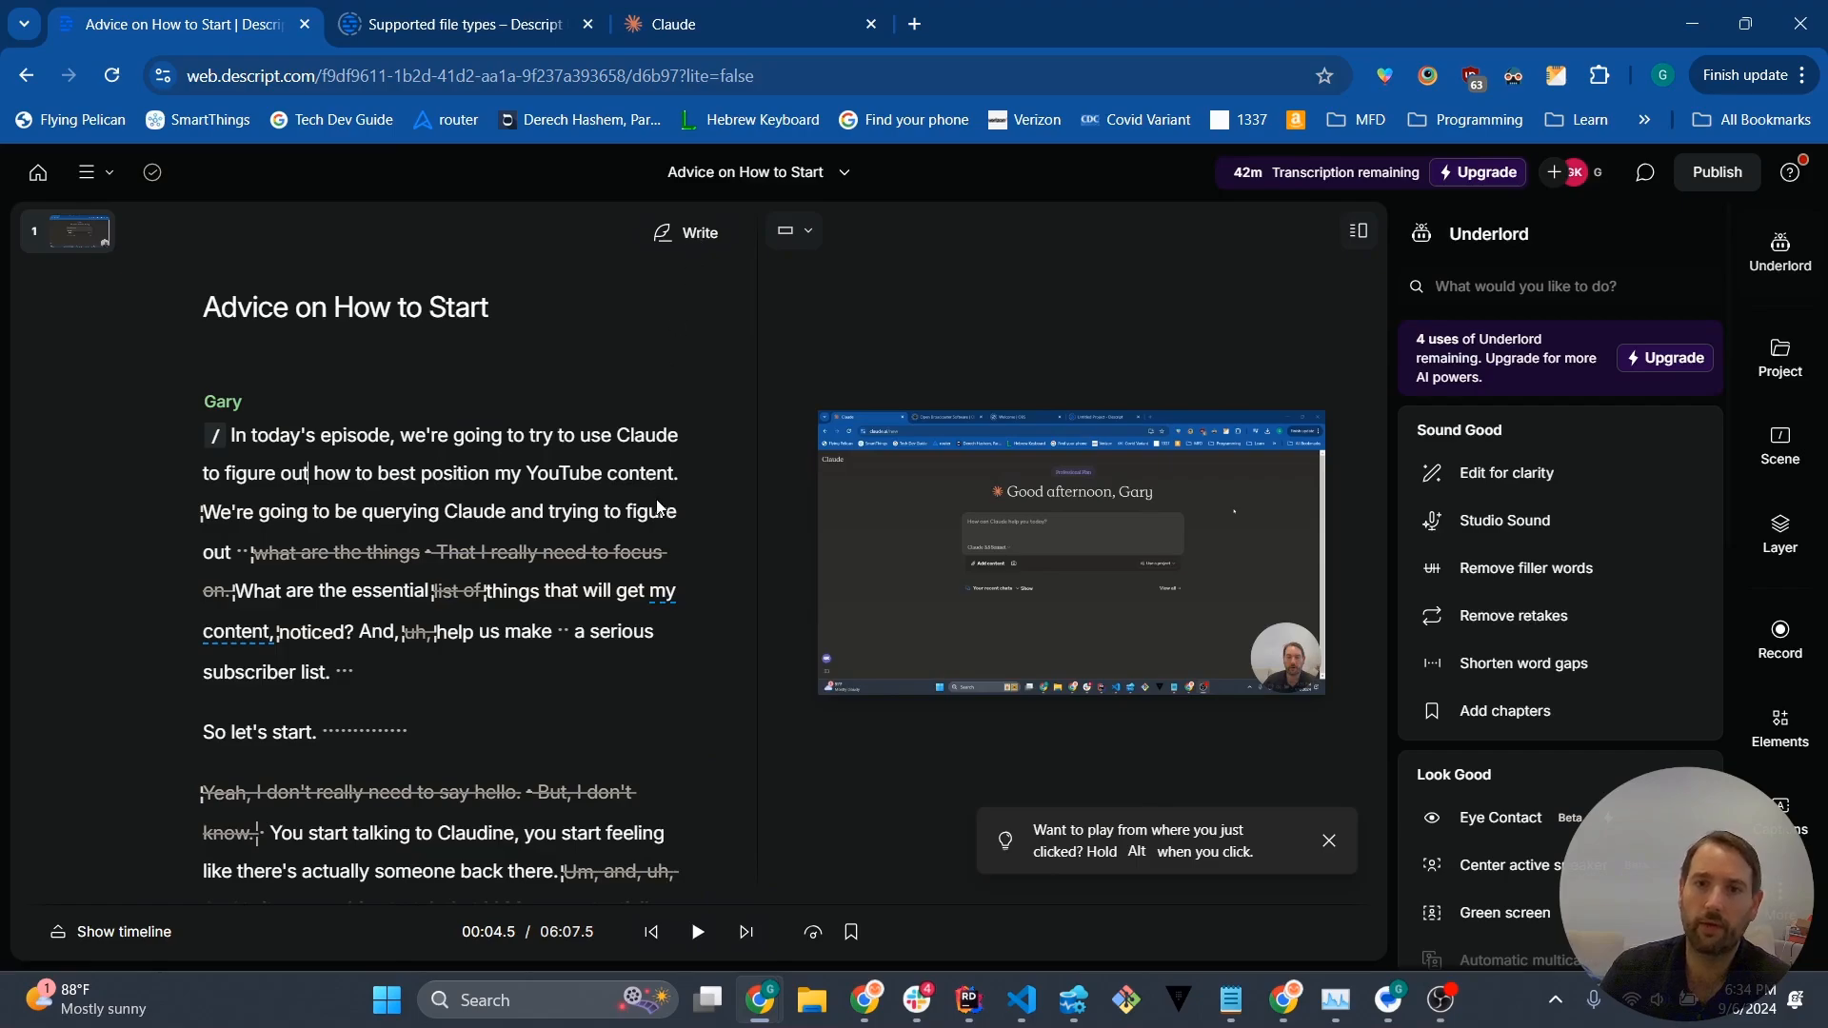
pyautogui.moveTo(651, 598); pyautogui.dragTo(345, 633)
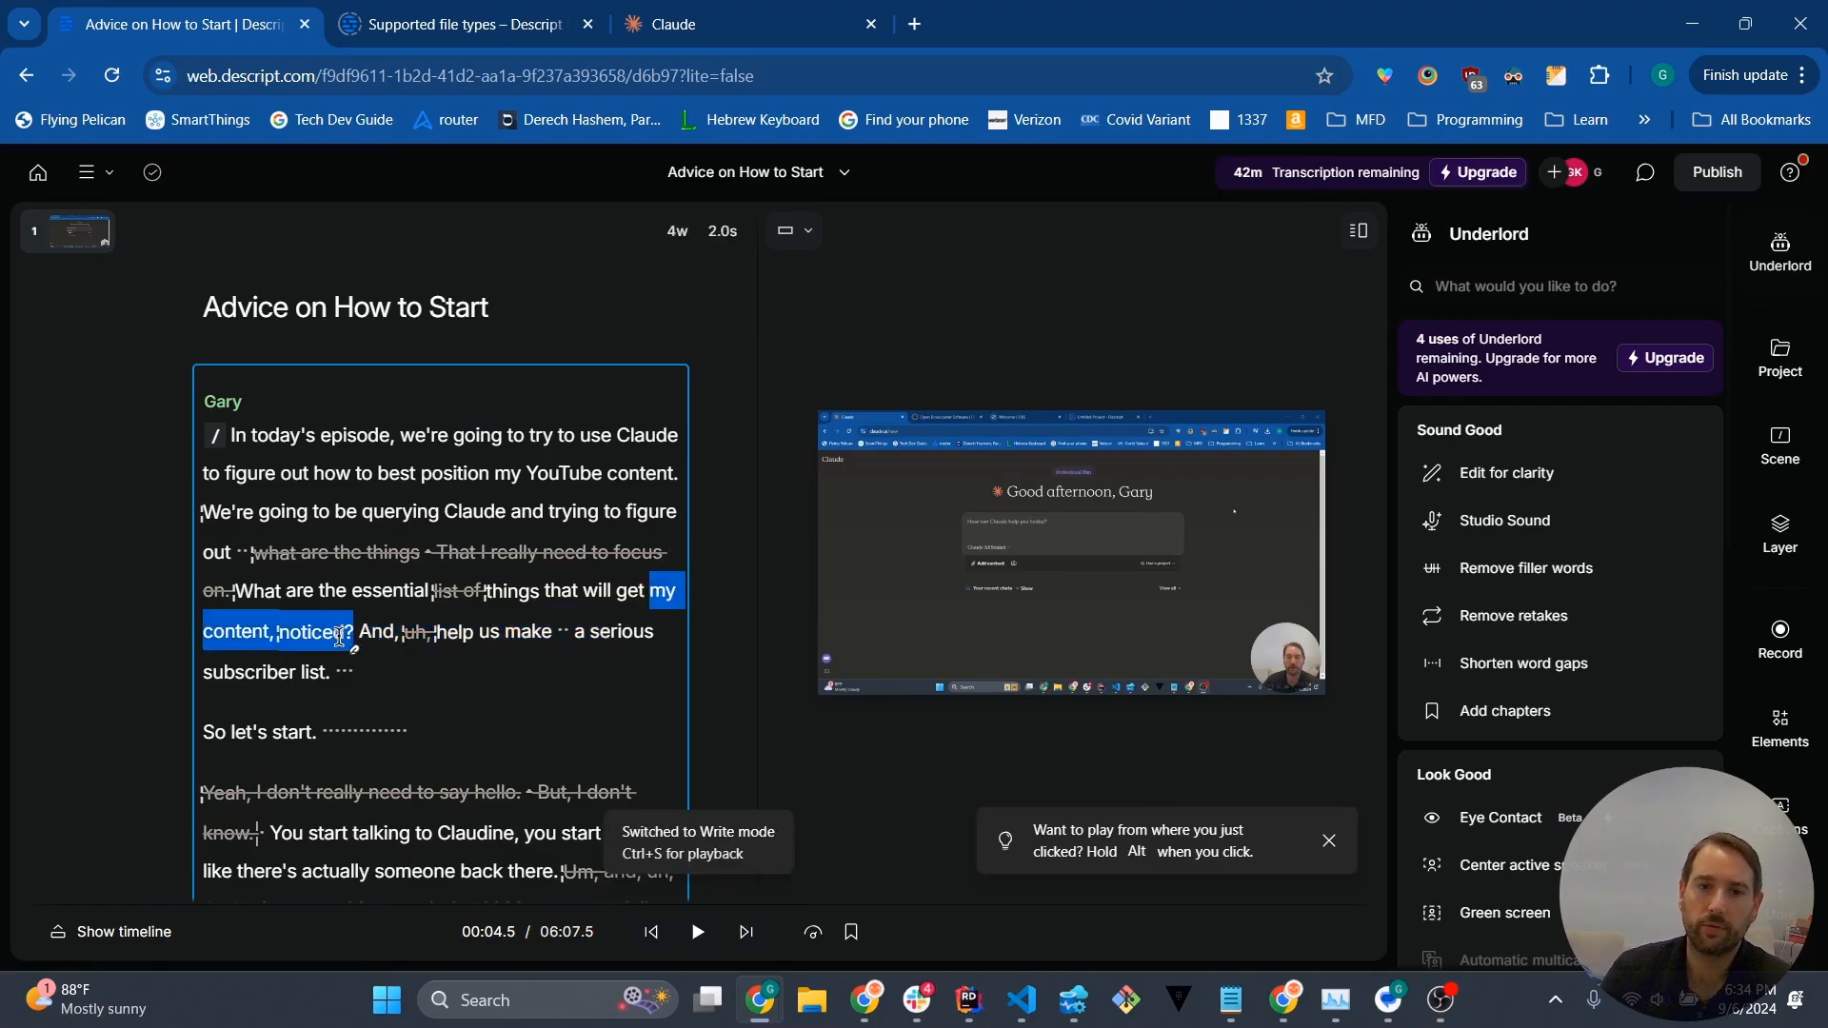
pyautogui.moveTo(344, 633); pyautogui.dragTo(278, 633)
pyautogui.write('my c')
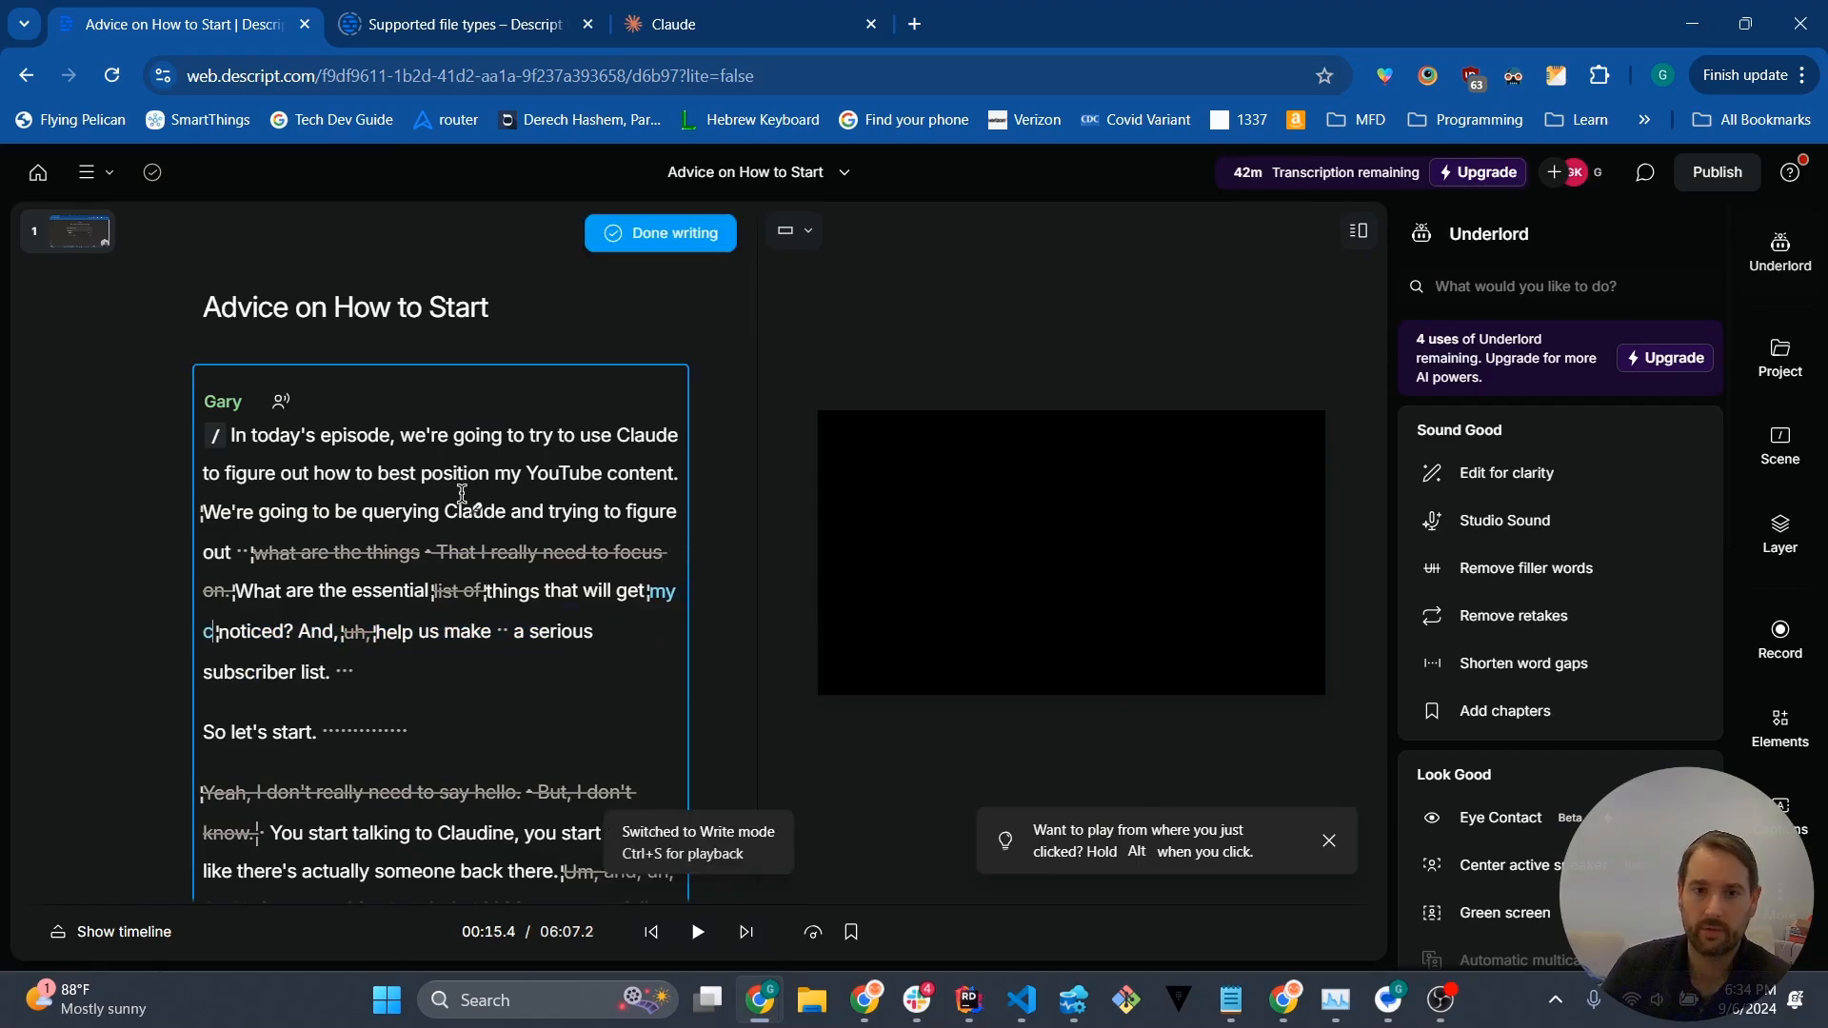
pyautogui.write('ontent')
pyautogui.click(676, 236)
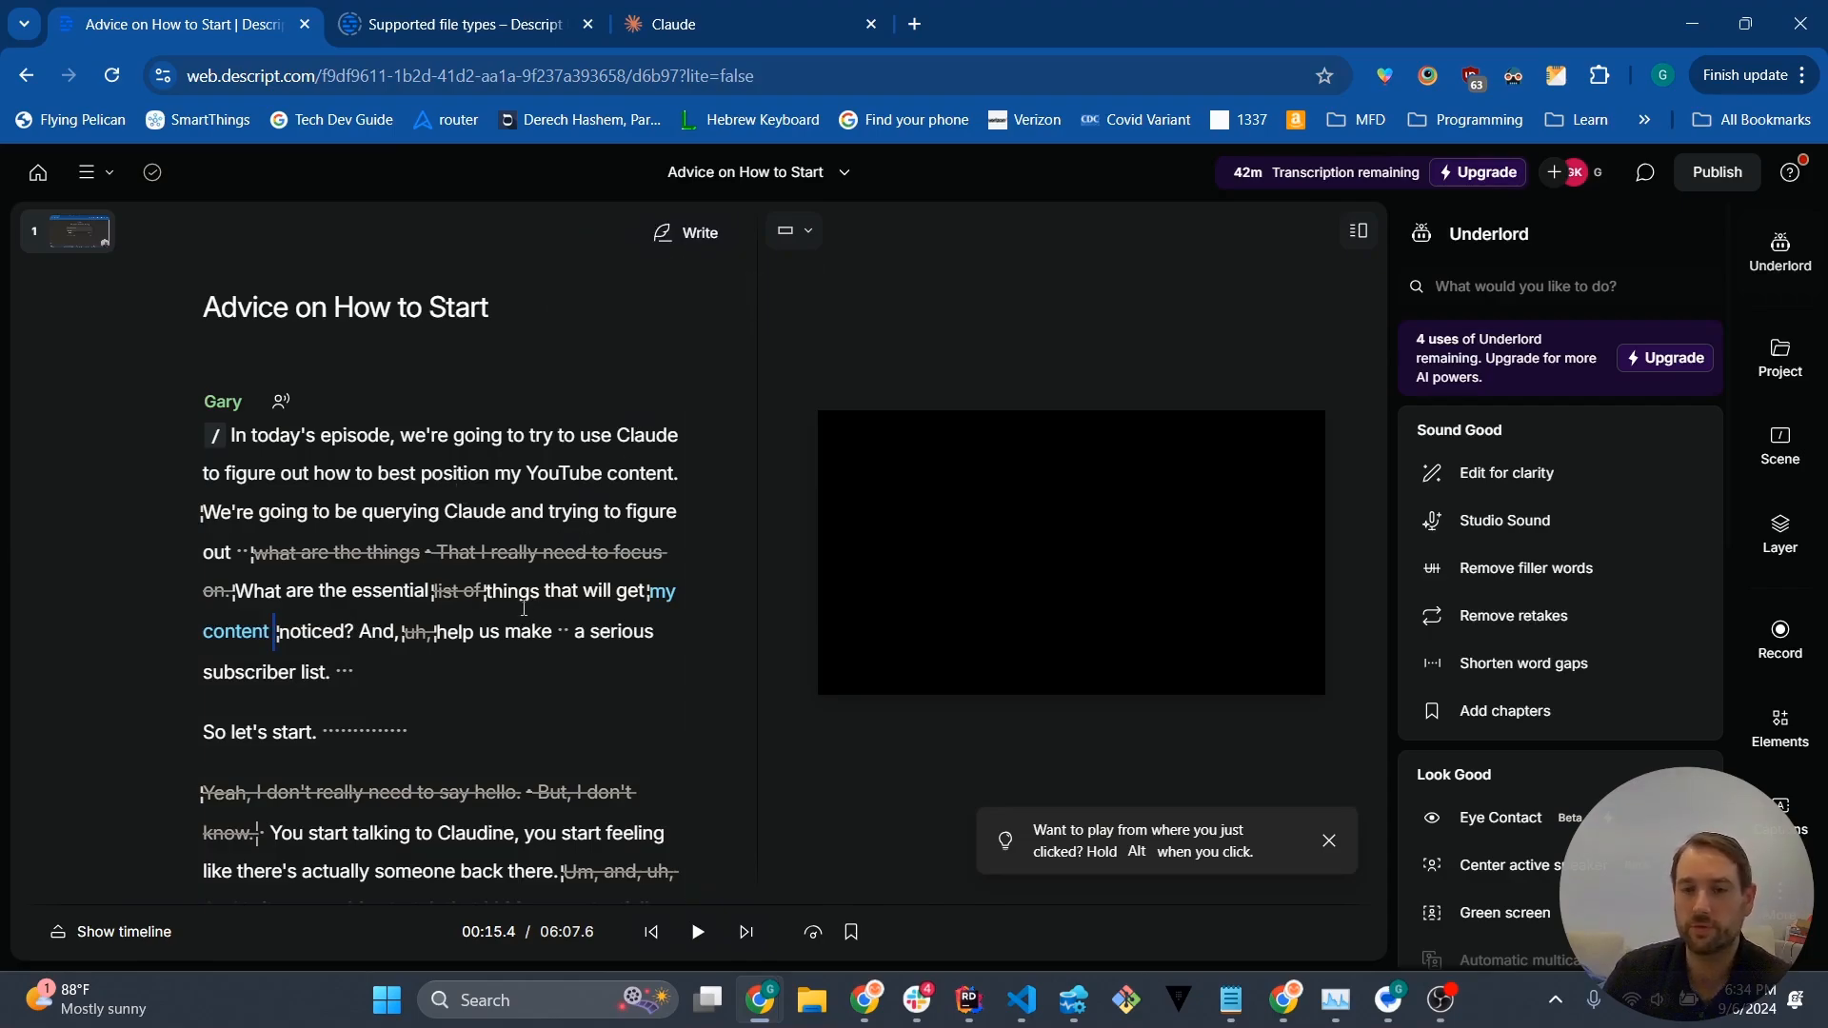
# Step: Add a space between "get" and the rewritten "my content" in Write mode, finish writing and play that passage
pyautogui.click(696, 237)
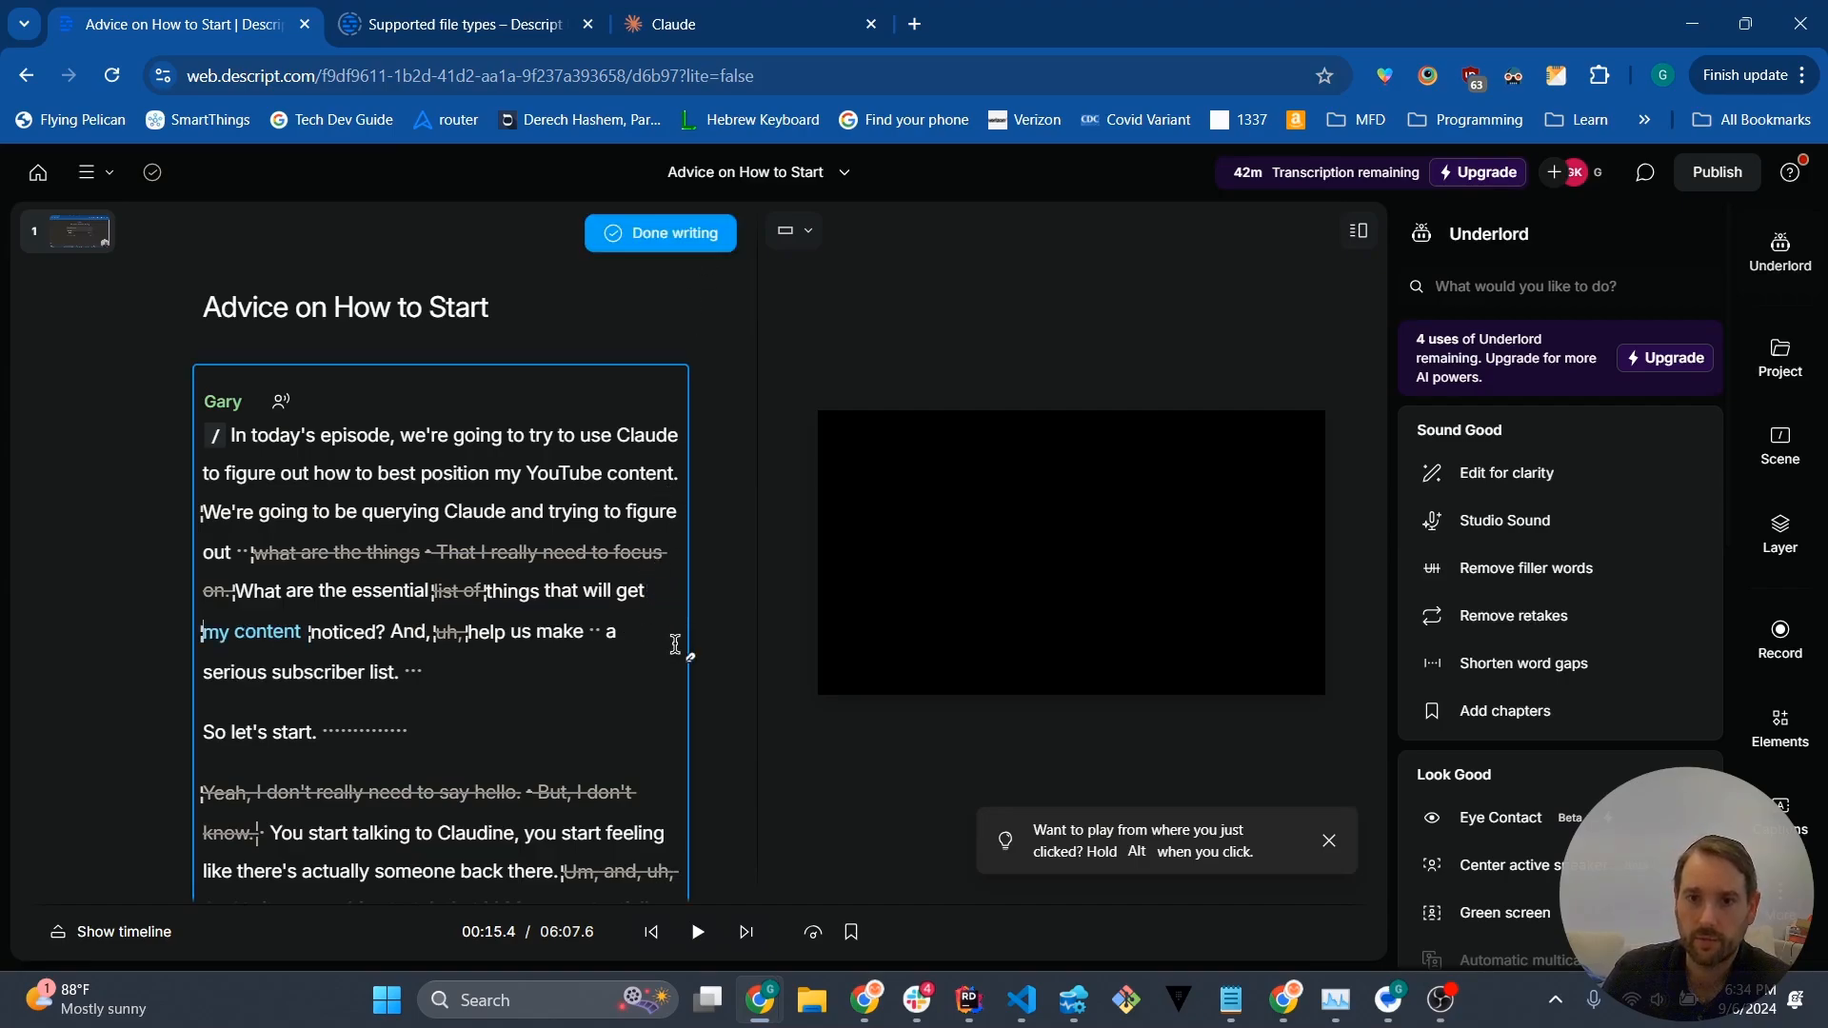
pyautogui.click(657, 237)
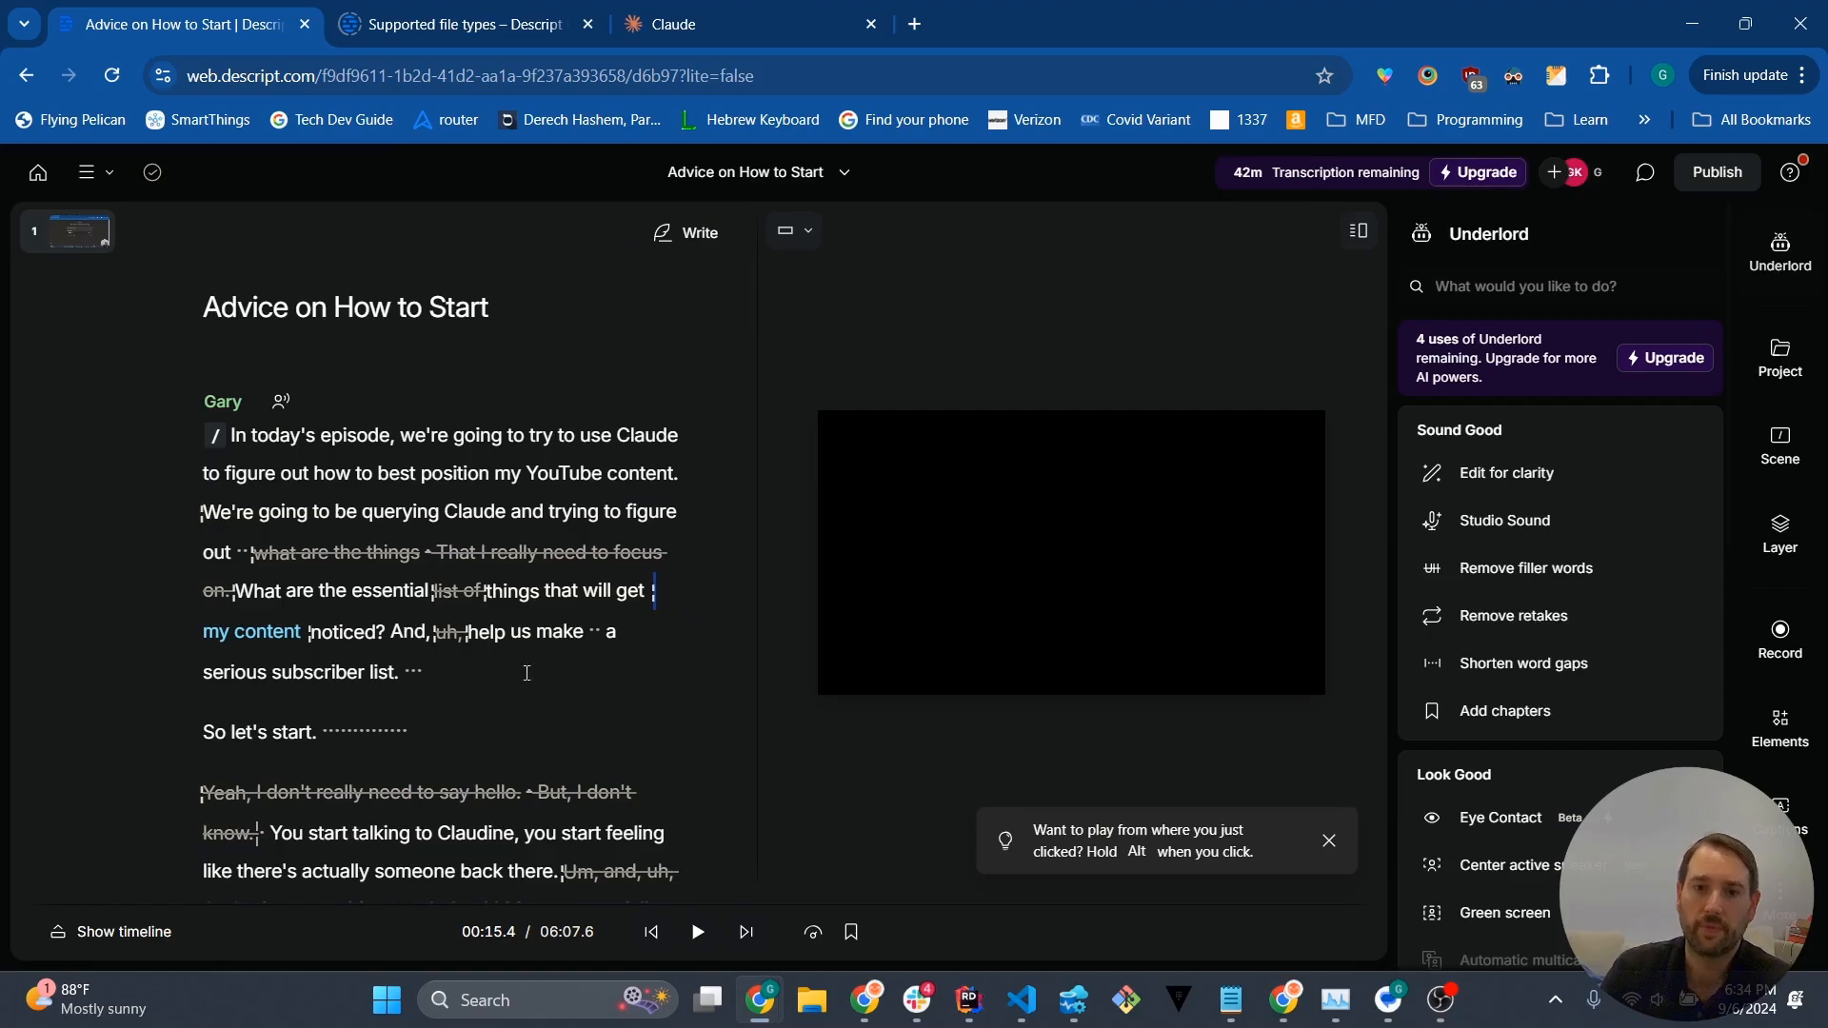
pyautogui.press('space')
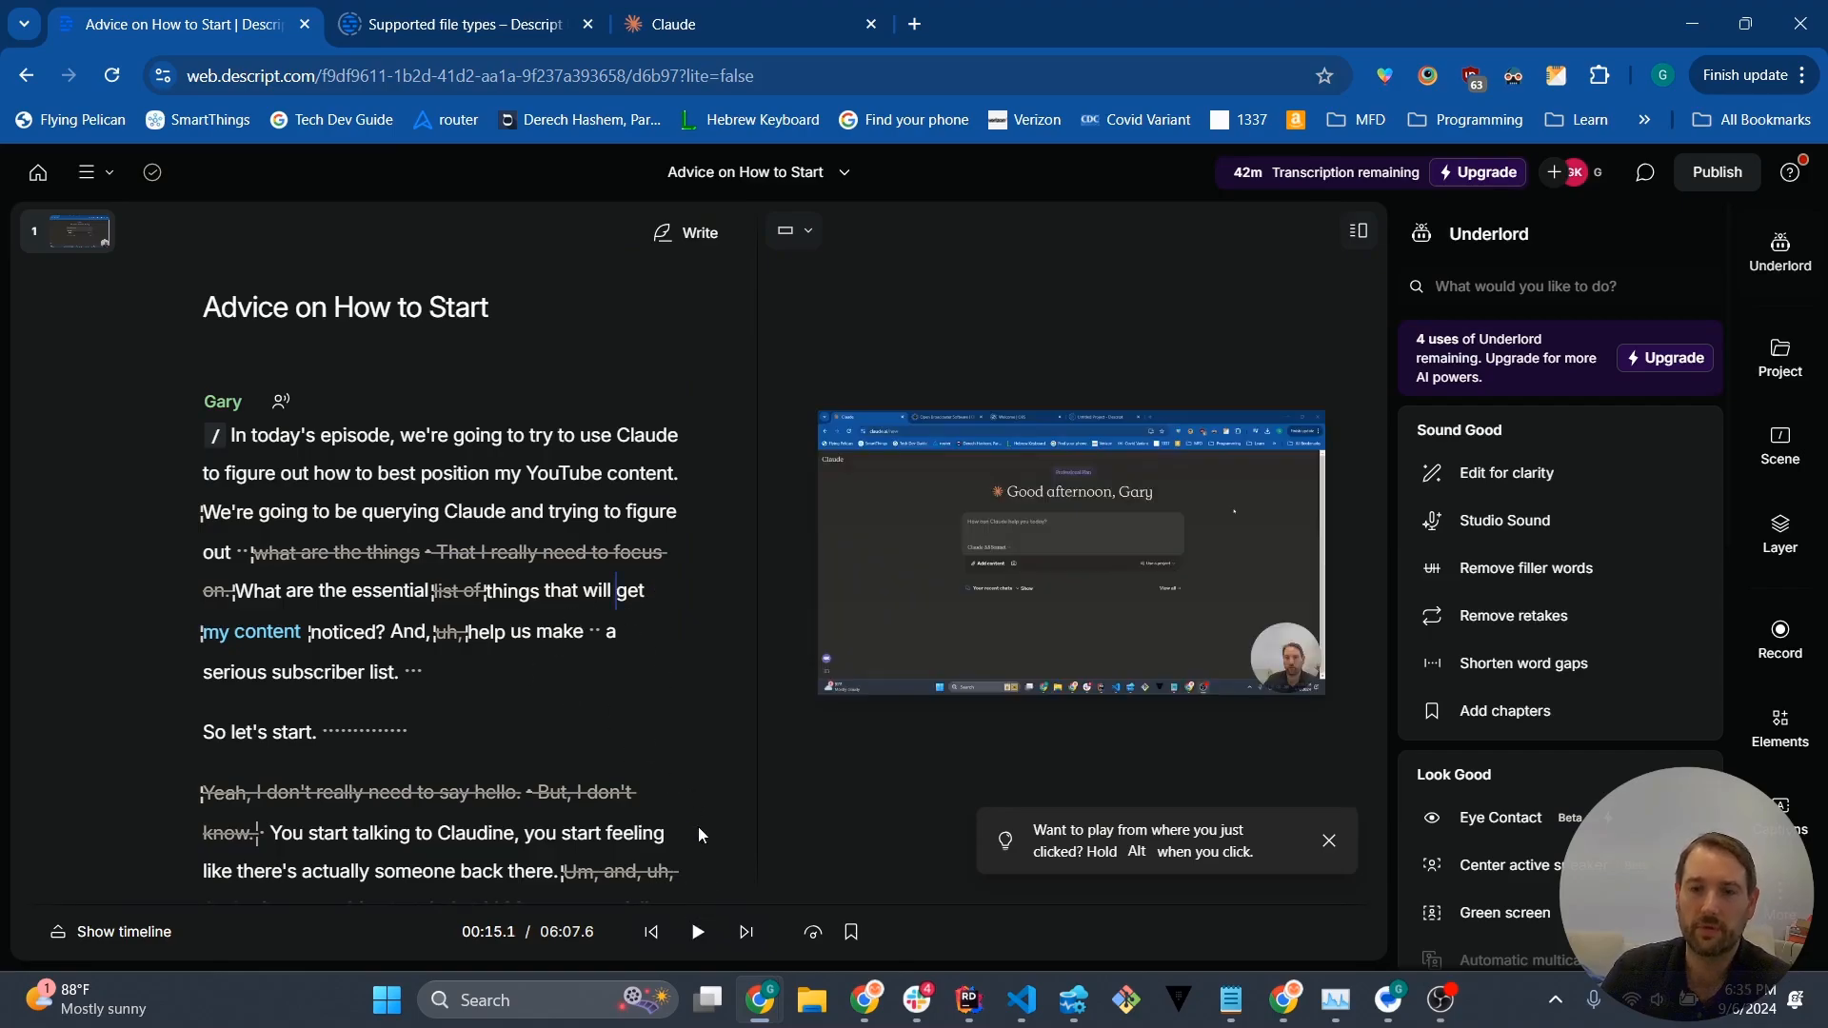
# Step: Play the passage containing the rewritten "my content" and select those two words in the script
pyautogui.click(698, 931)
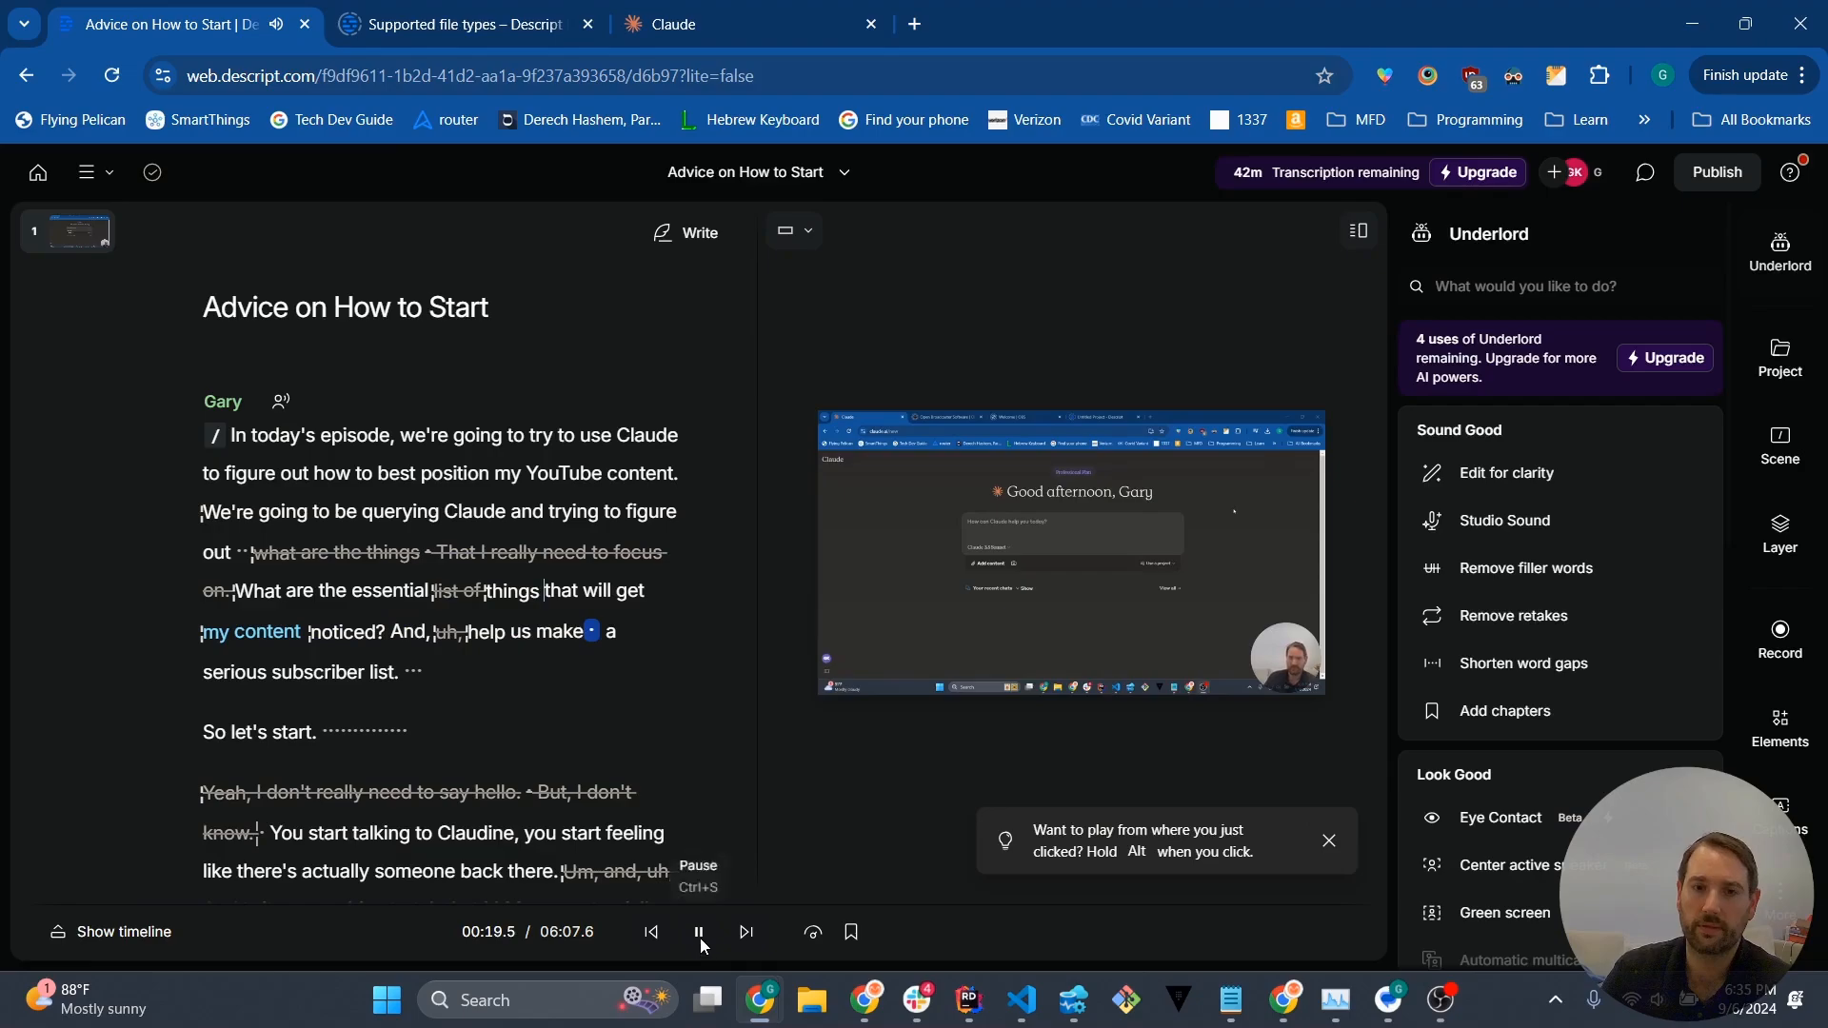
pyautogui.moveTo(198, 632); pyautogui.dragTo(305, 639)
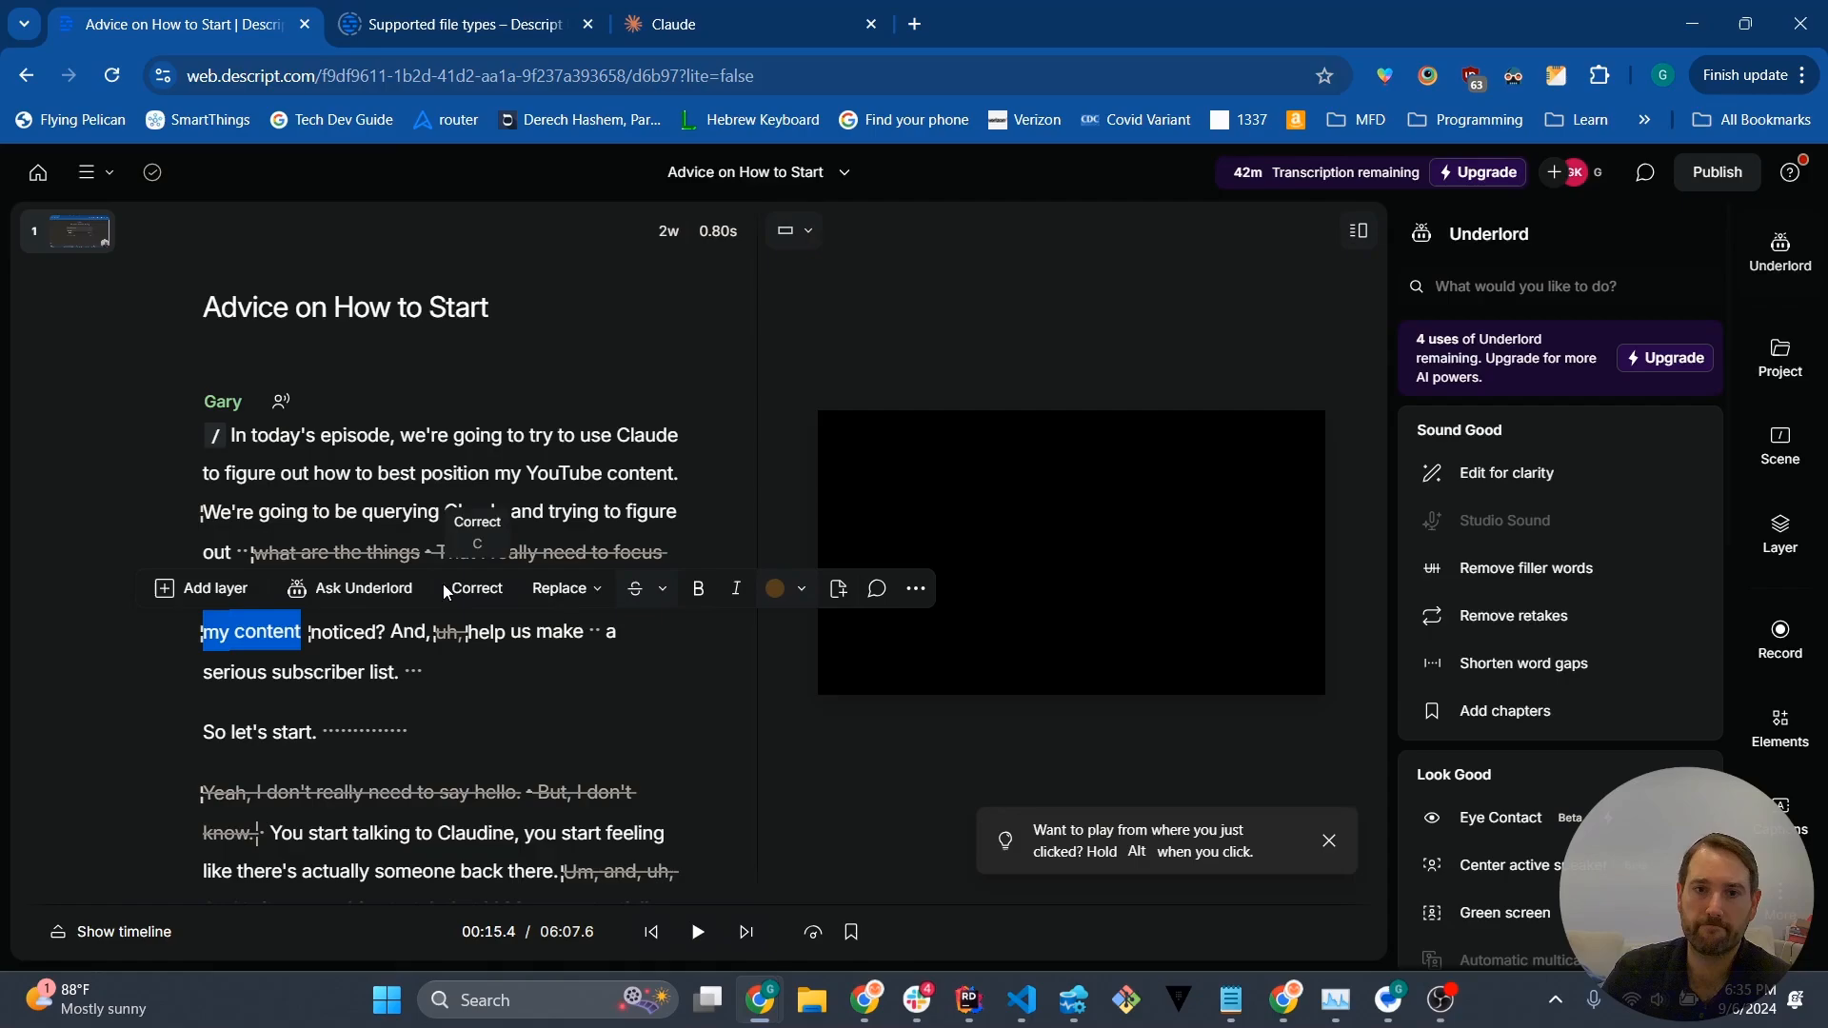
# Step: Switch to Claude and write "Claude I added words to the transcript and now, when the video runs over them I don't hear any words spoken."
pyautogui.click(729, 8)
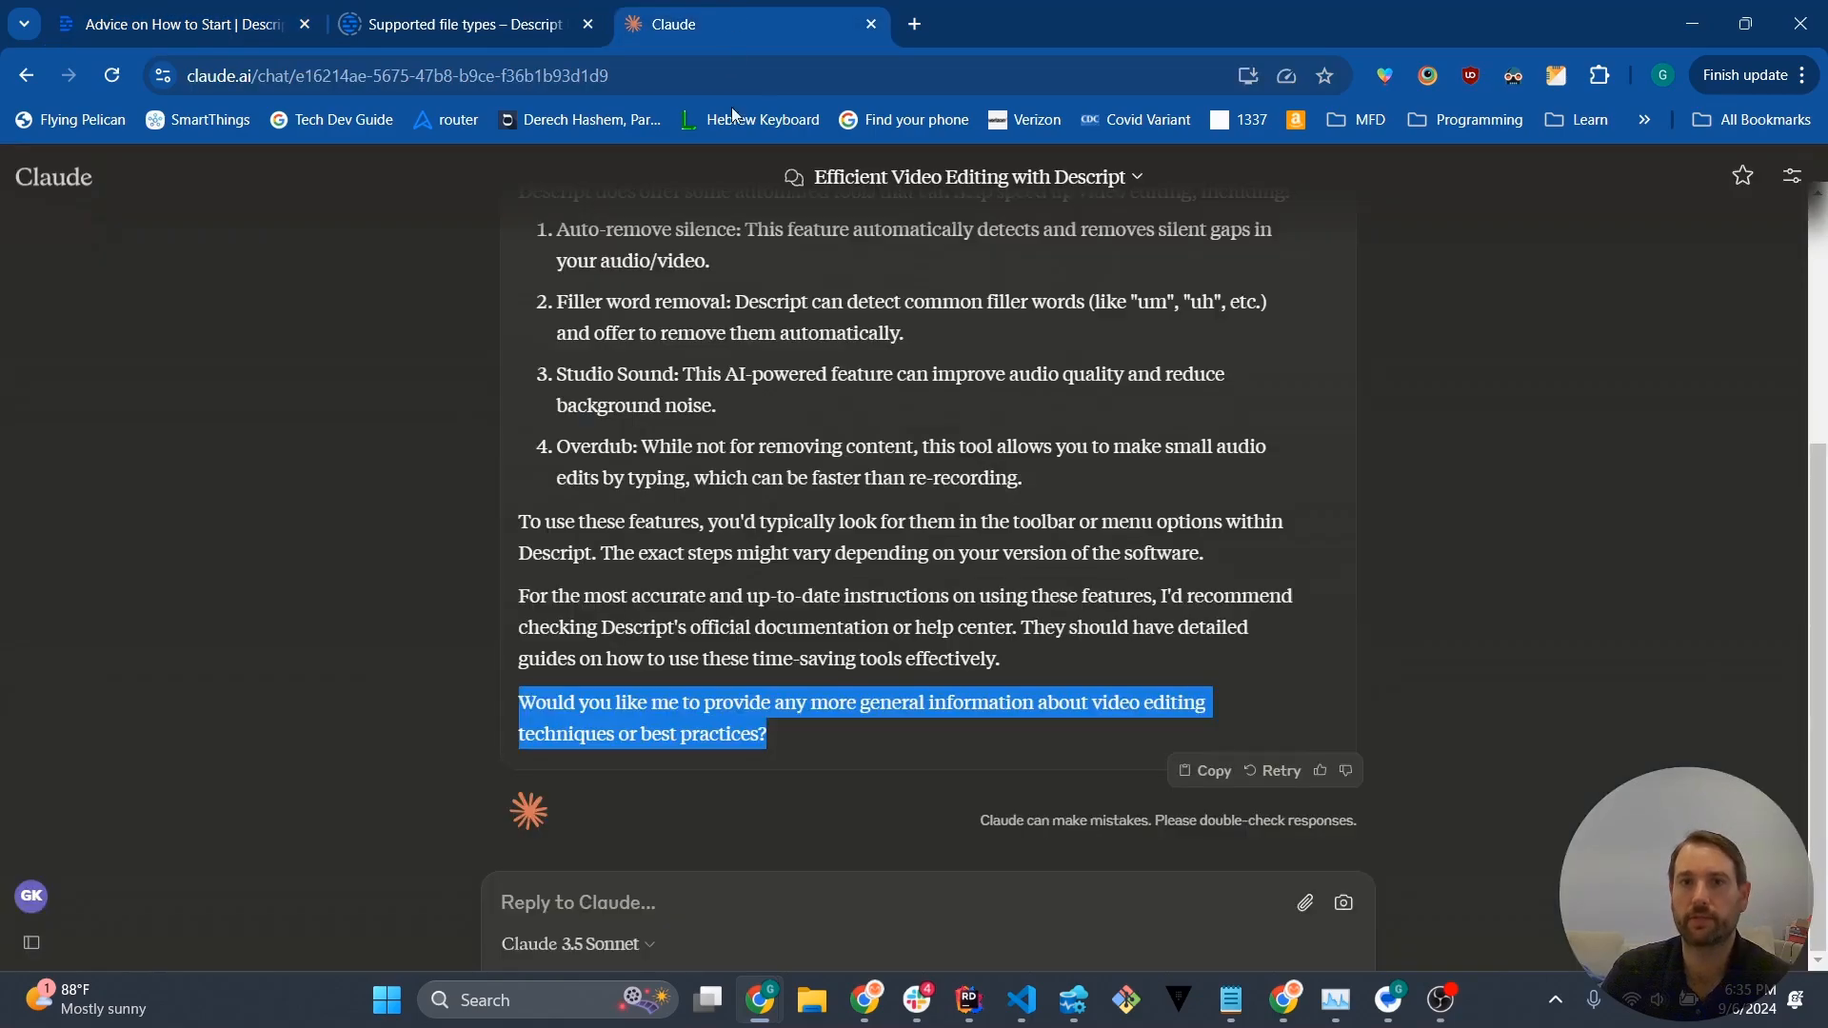
pyautogui.click(820, 855)
pyautogui.write('Claud l')
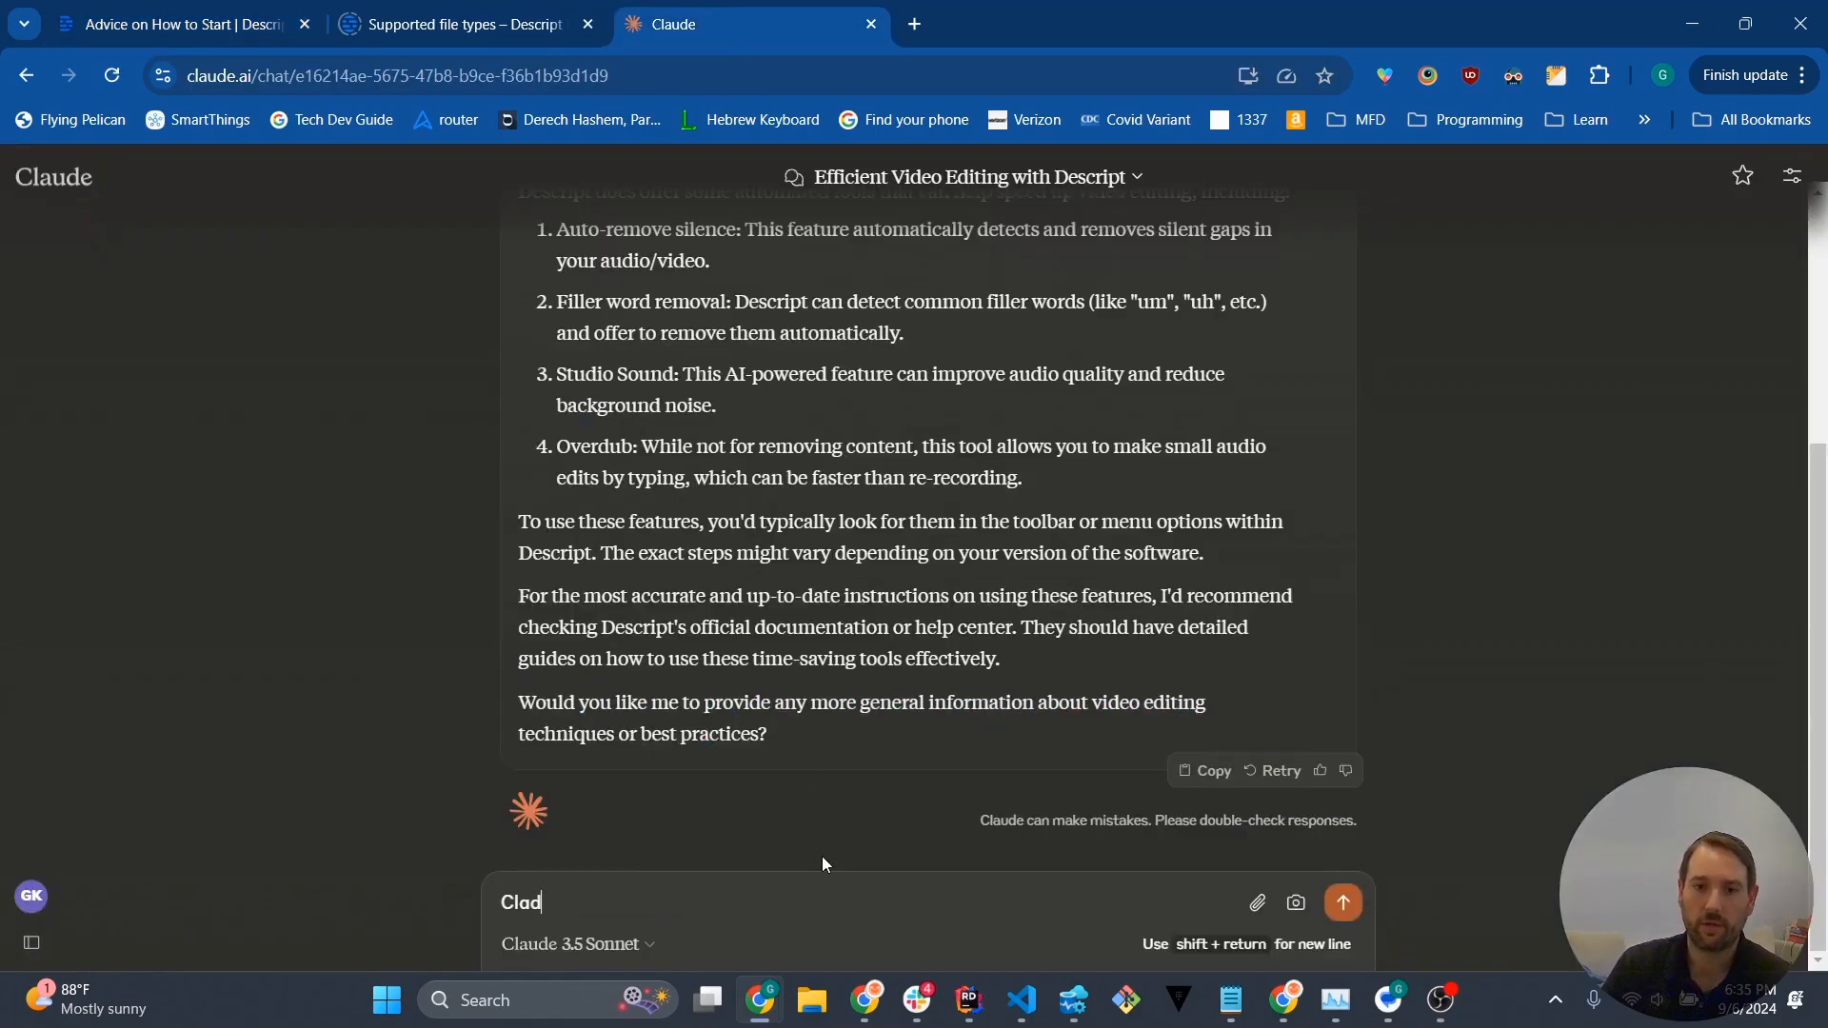
pyautogui.press('BackSpace')
pyautogui.press('BackSpace')
pyautogui.write('e w')
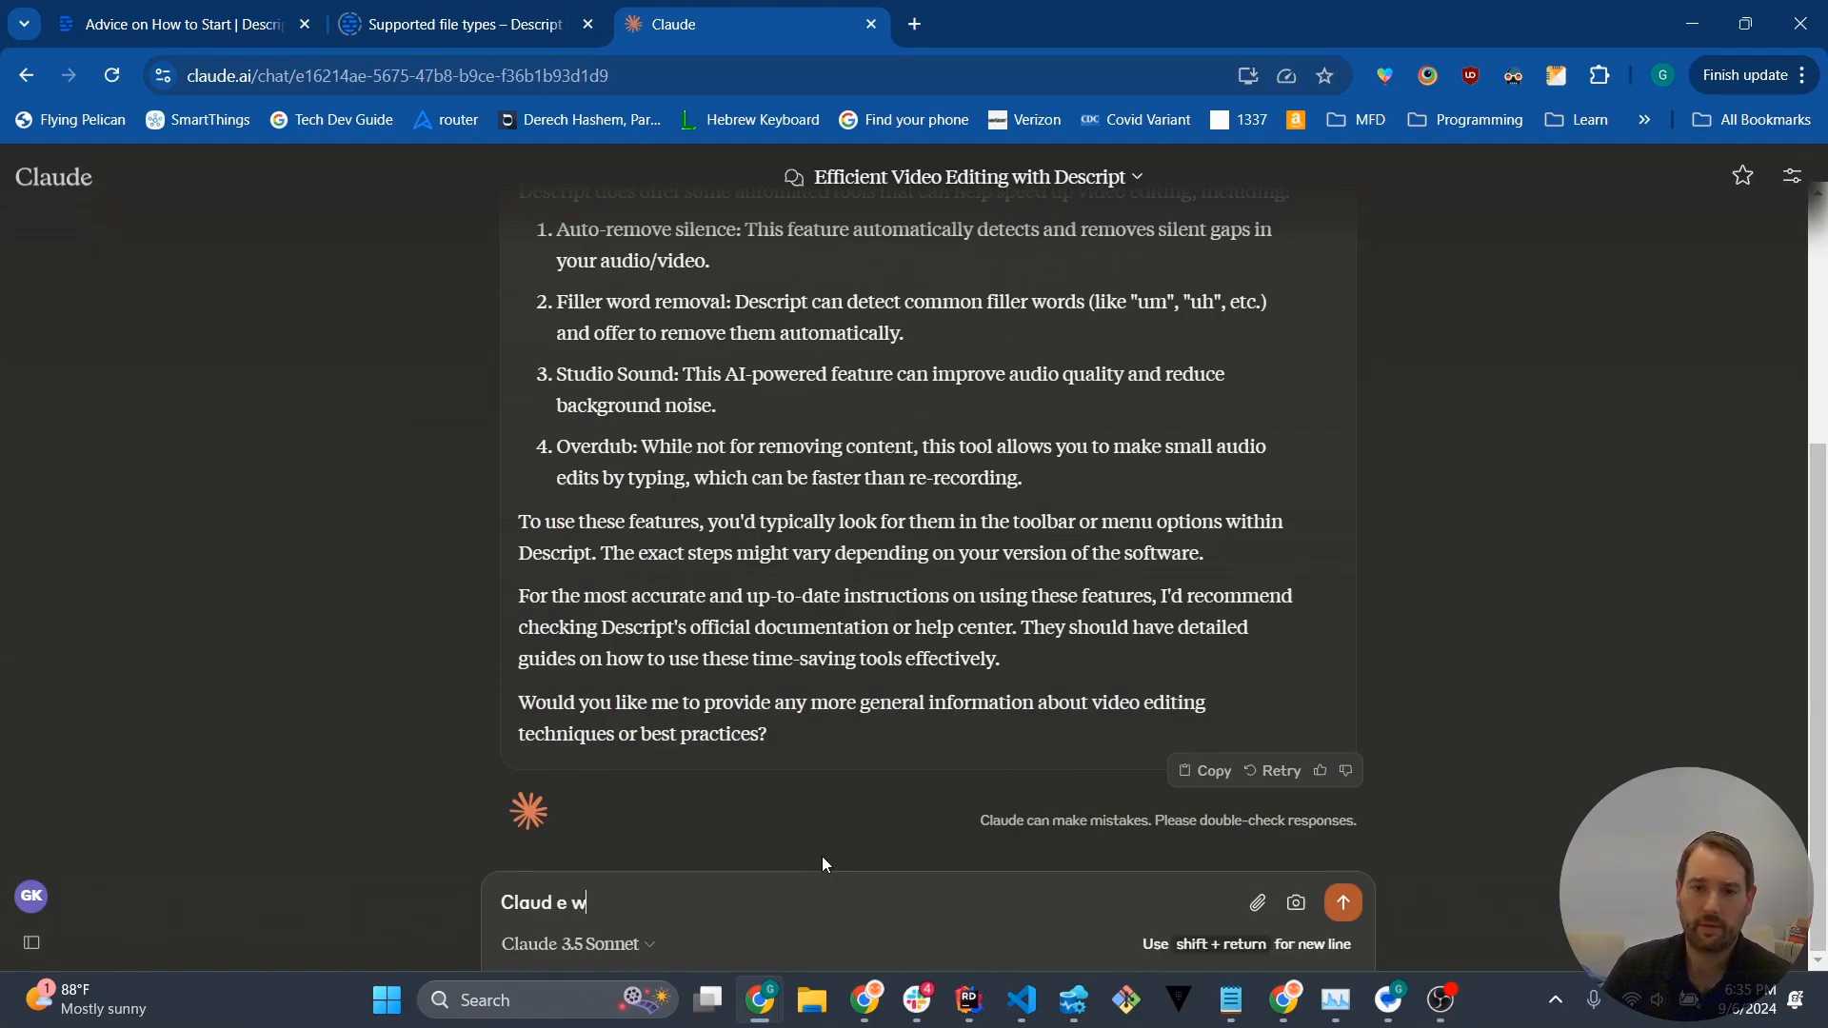
pyautogui.press('BackSpace')
pyautogui.press('BackSpace')
pyautogui.press('BackSpace')
pyautogui.press('BackSpace')
pyautogui.write('e I added words to the ')
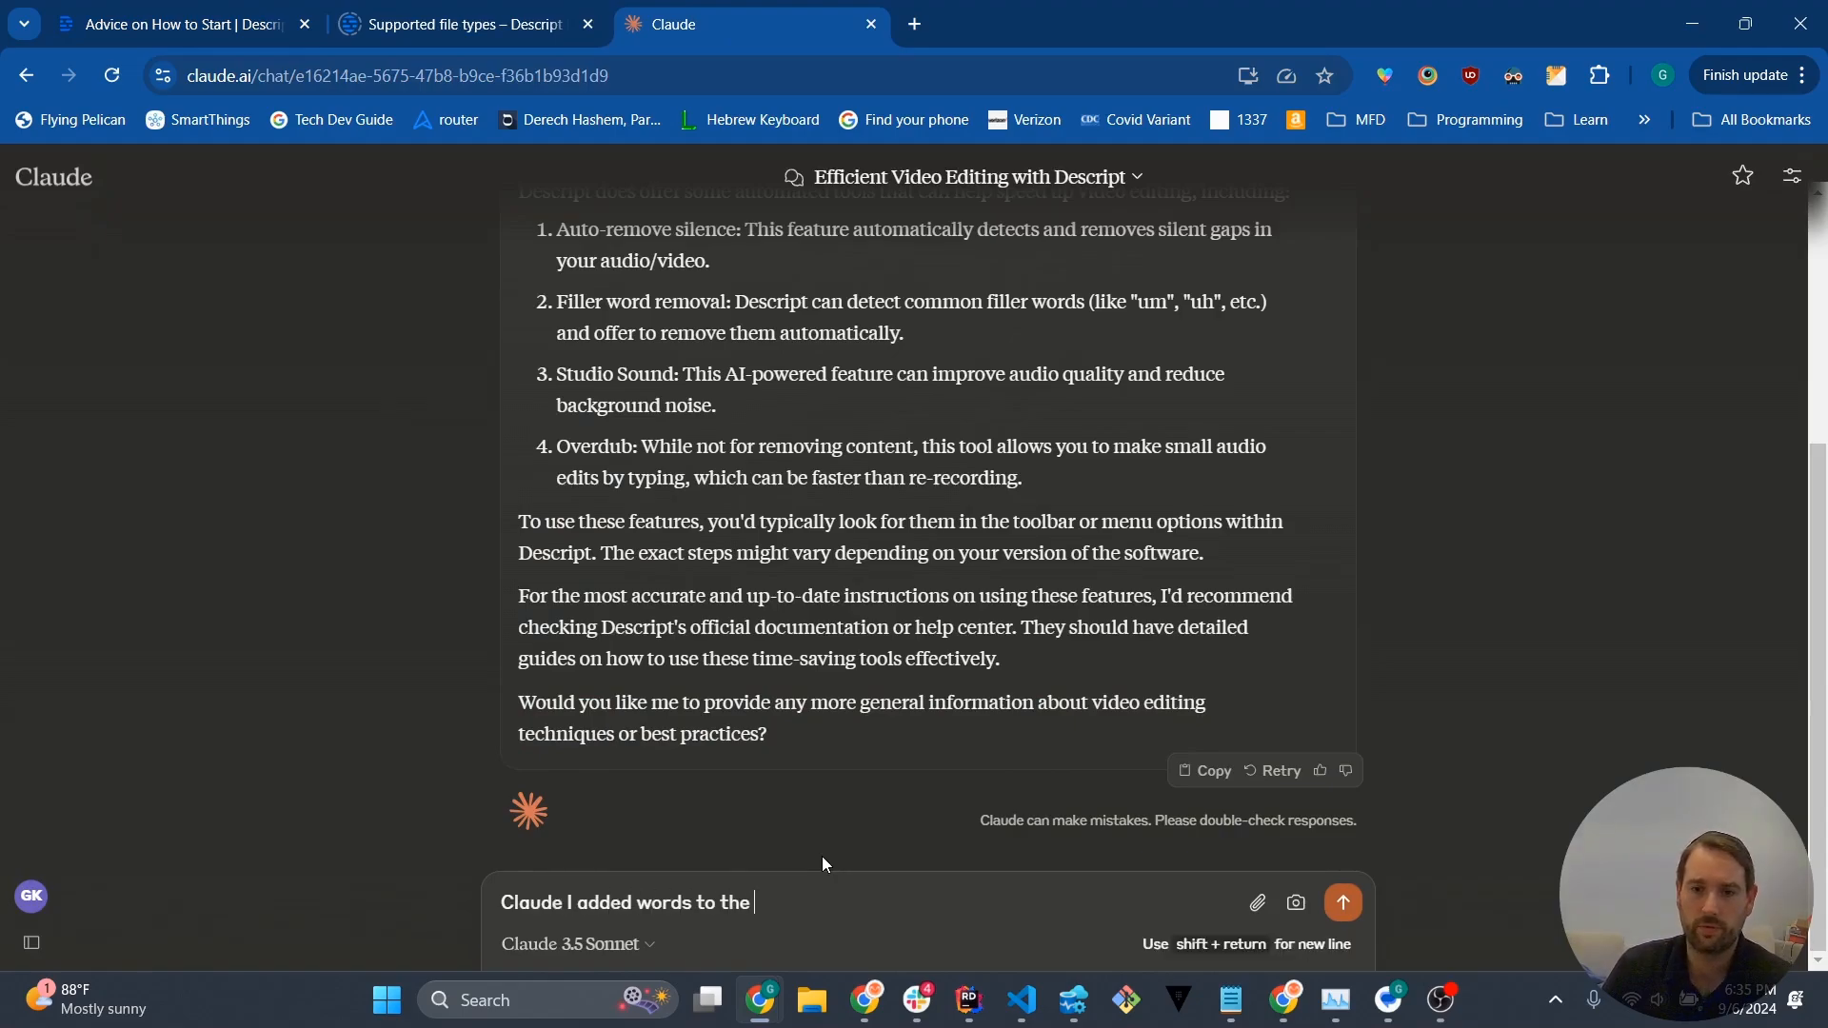
pyautogui.write('transcript and now,')
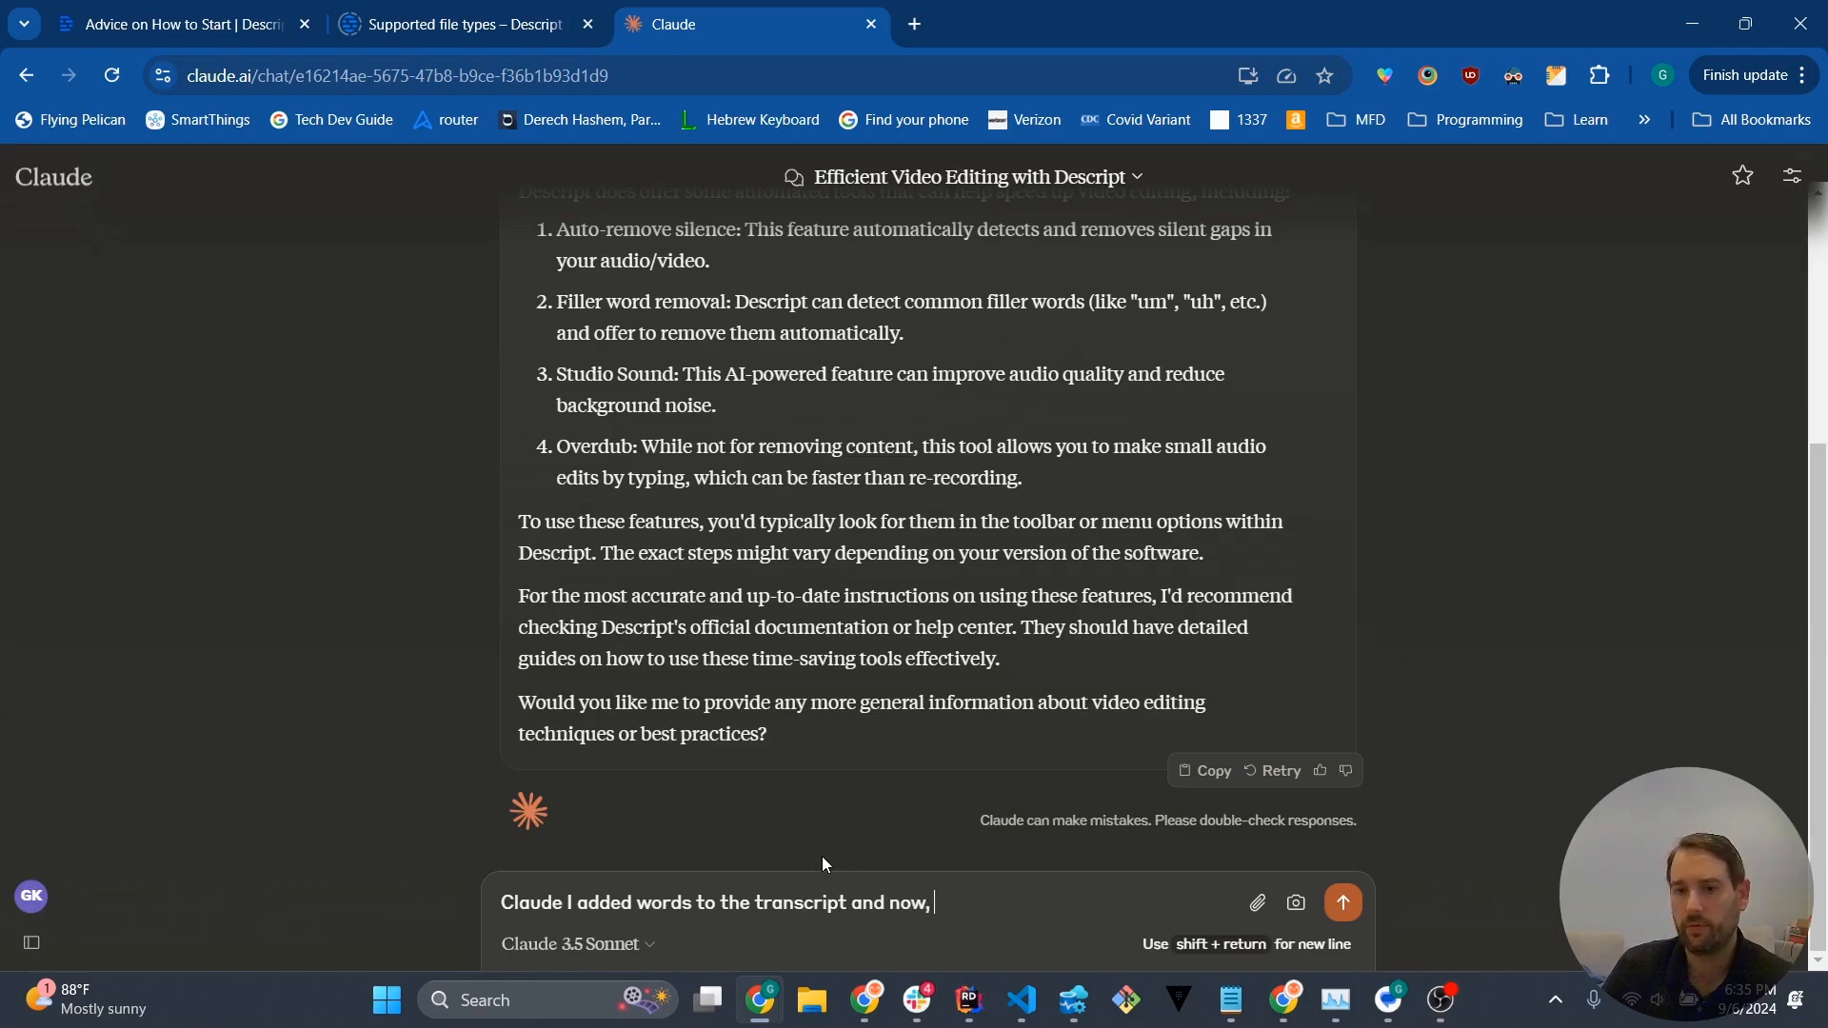
pyautogui.write(' when the video')
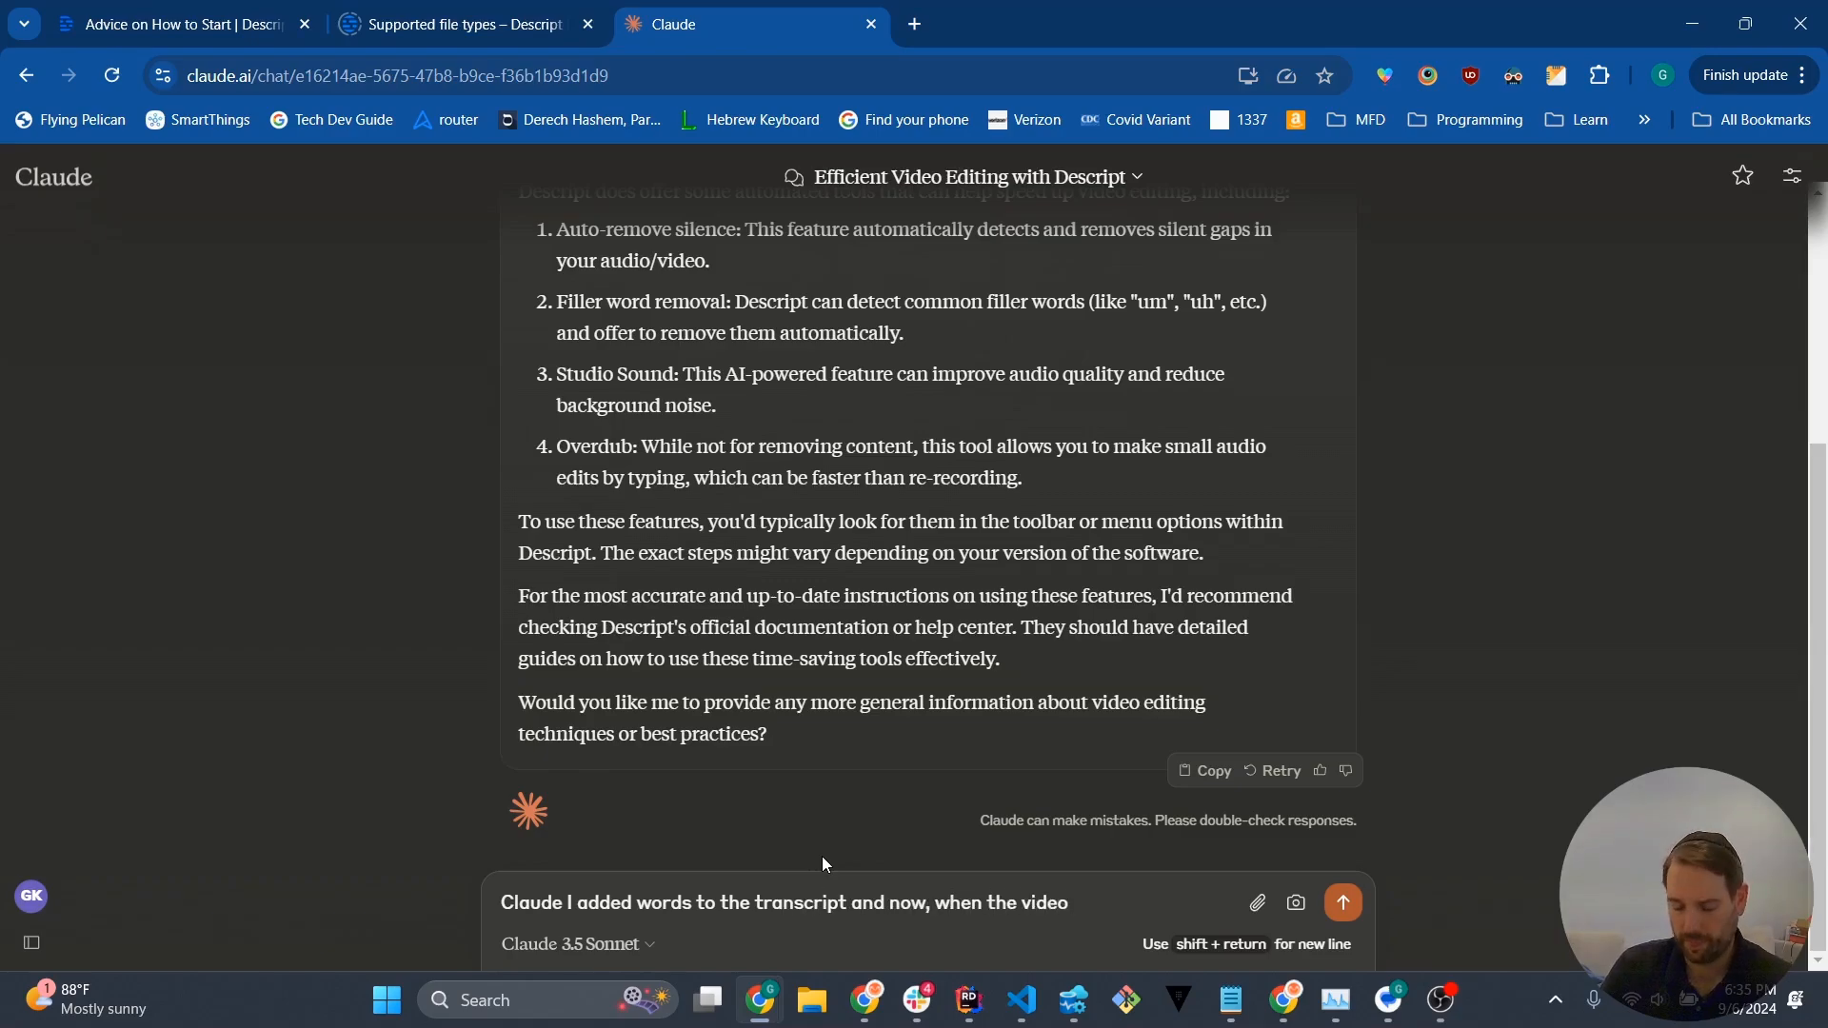
pyautogui.write(' runs over them')
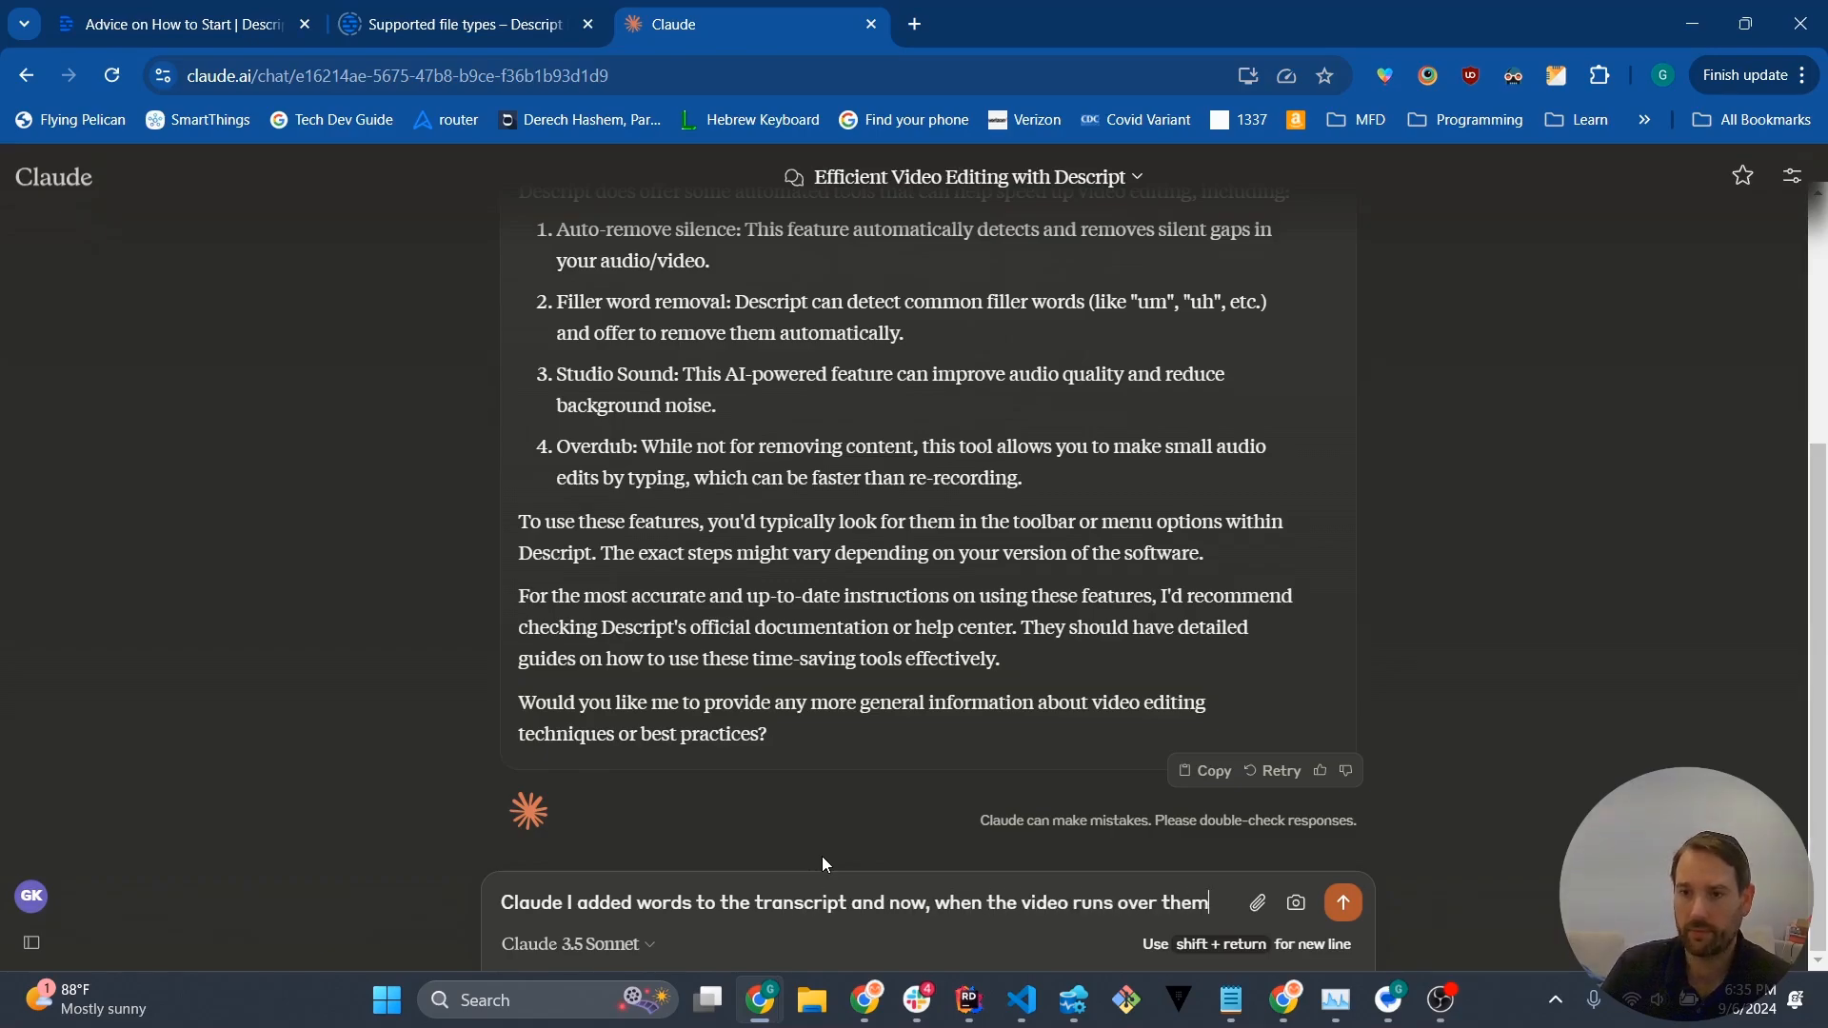
pyautogui.write(" I don't hear")
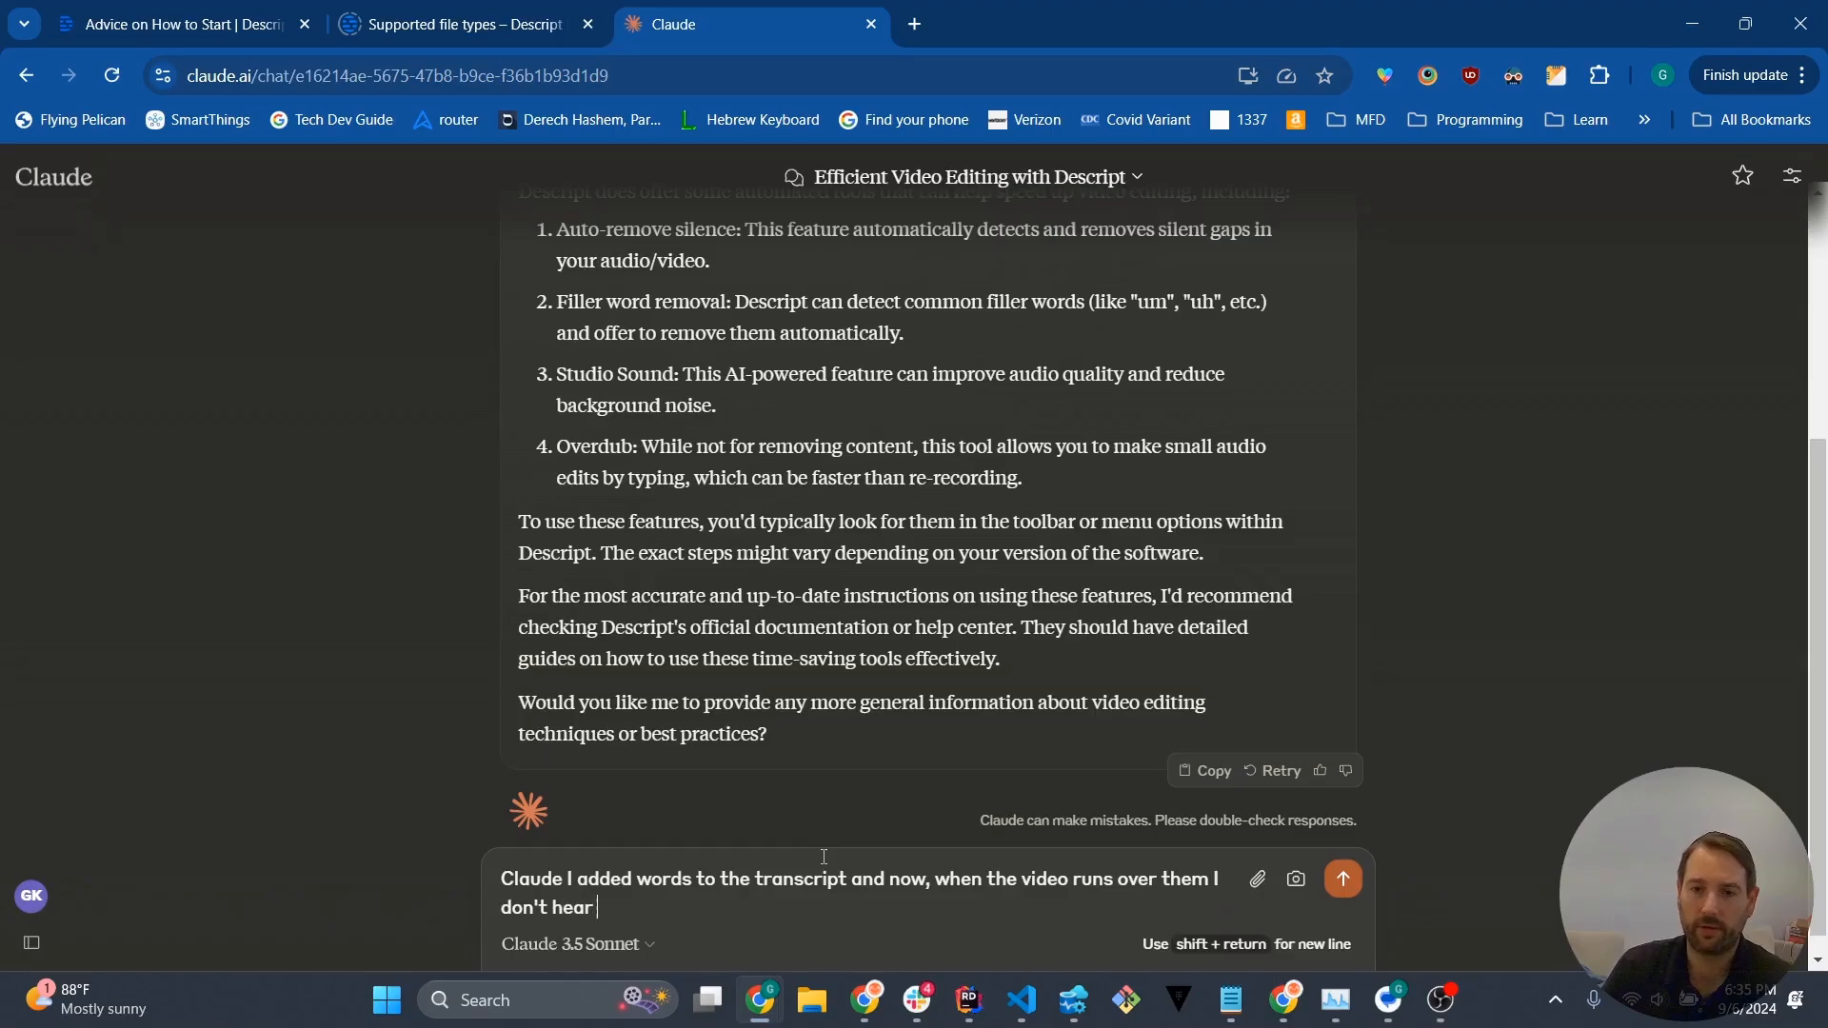
pyautogui.write(' any words spoken. Is th')
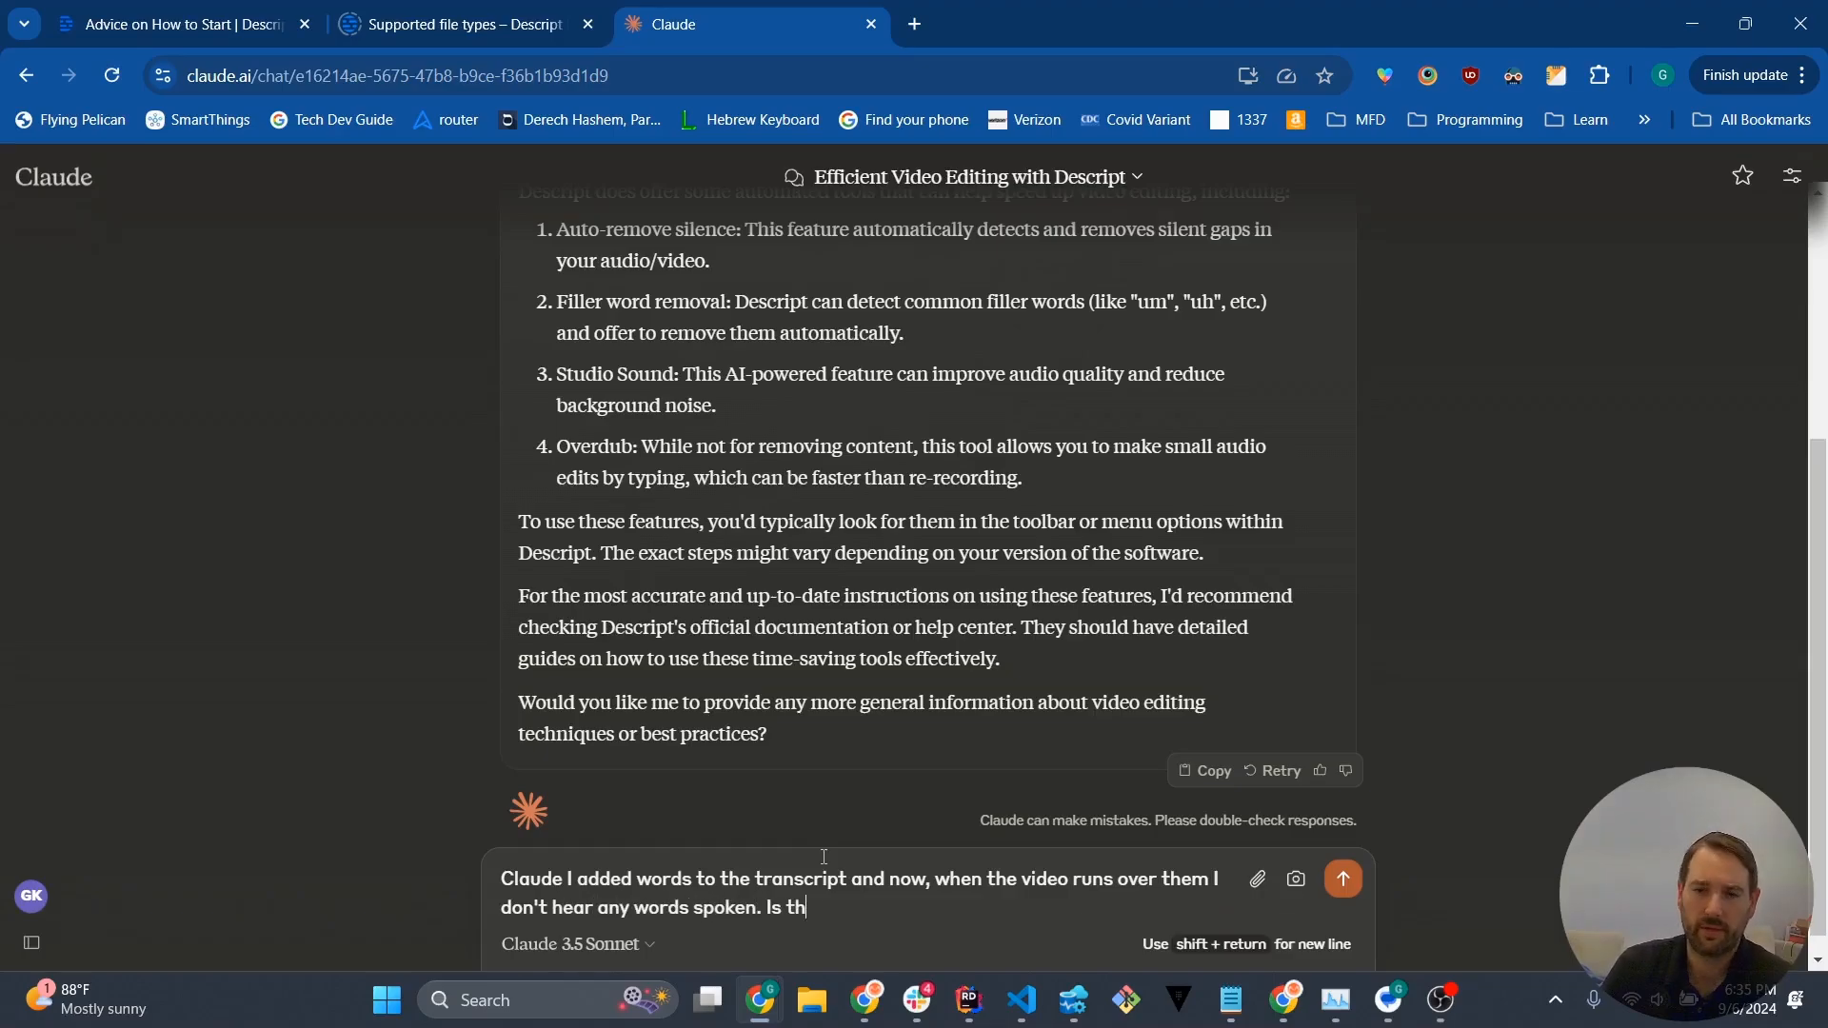
# Step: Finish the message with "Is there something I need to do to get Descript to use my voice to voice these written words?" and send it
pyautogui.write('ere something I ne')
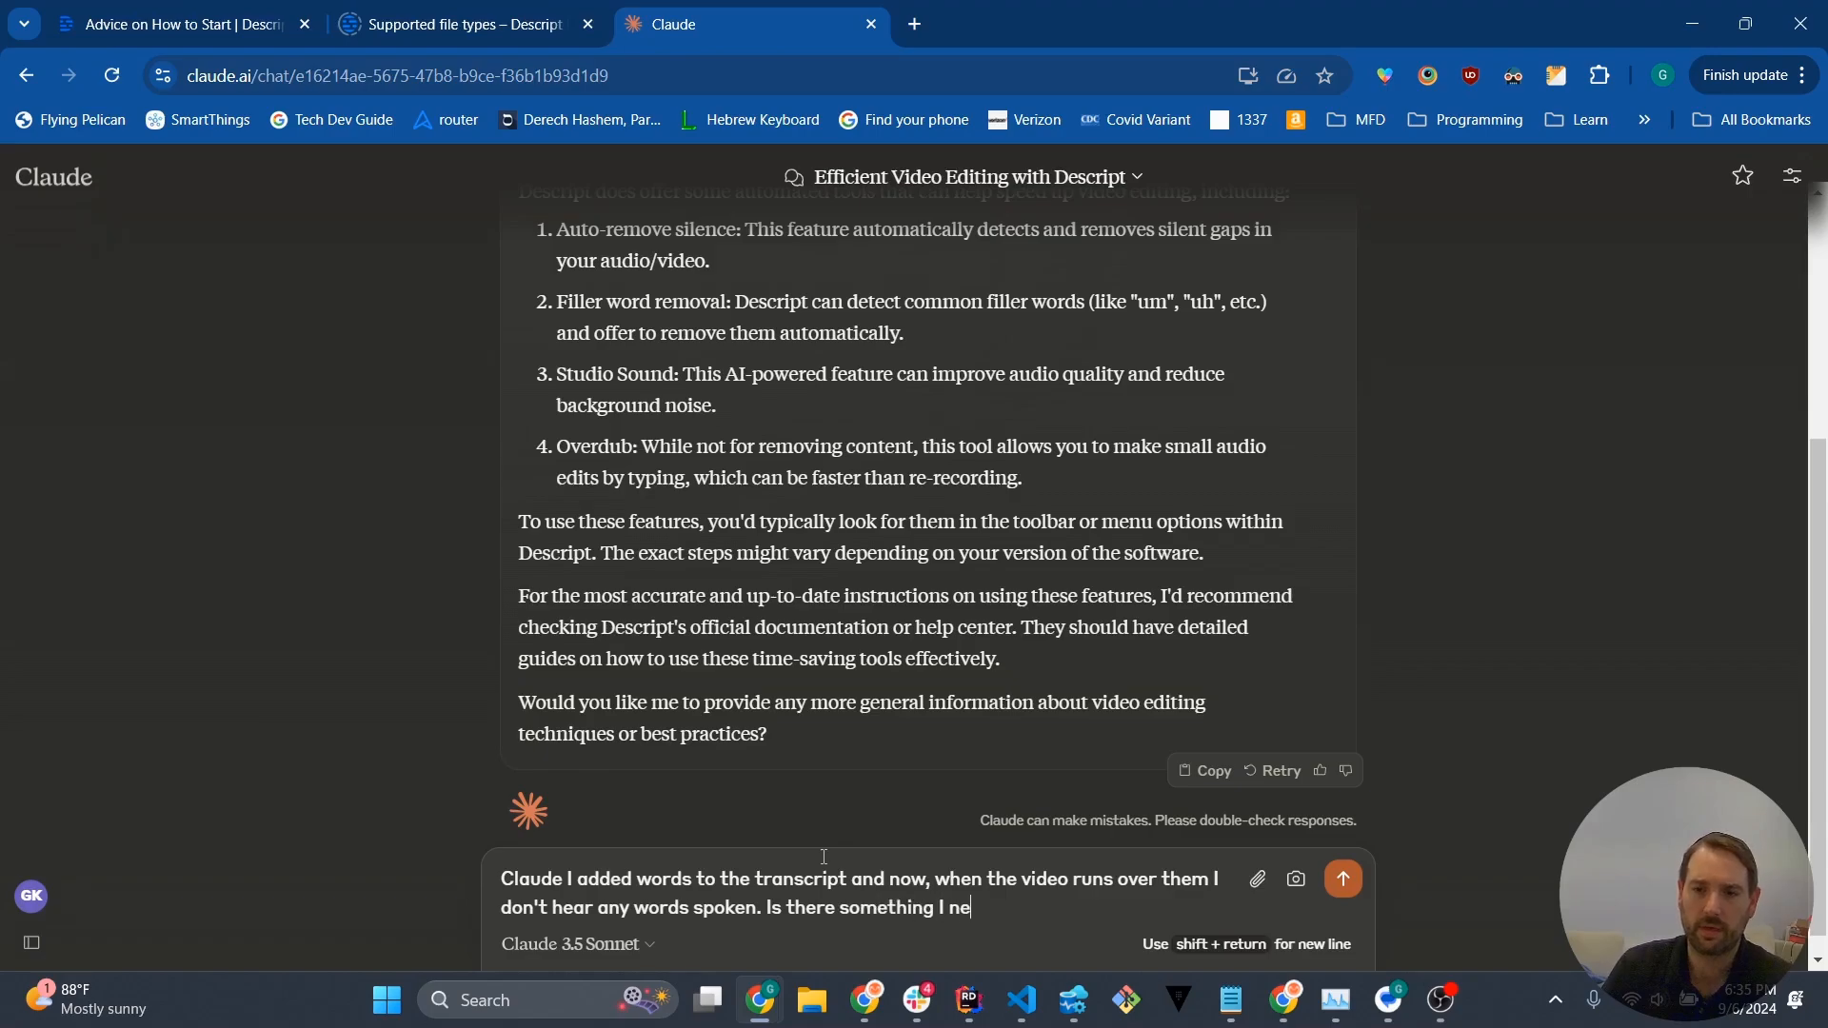
pyautogui.write('ed to do to ')
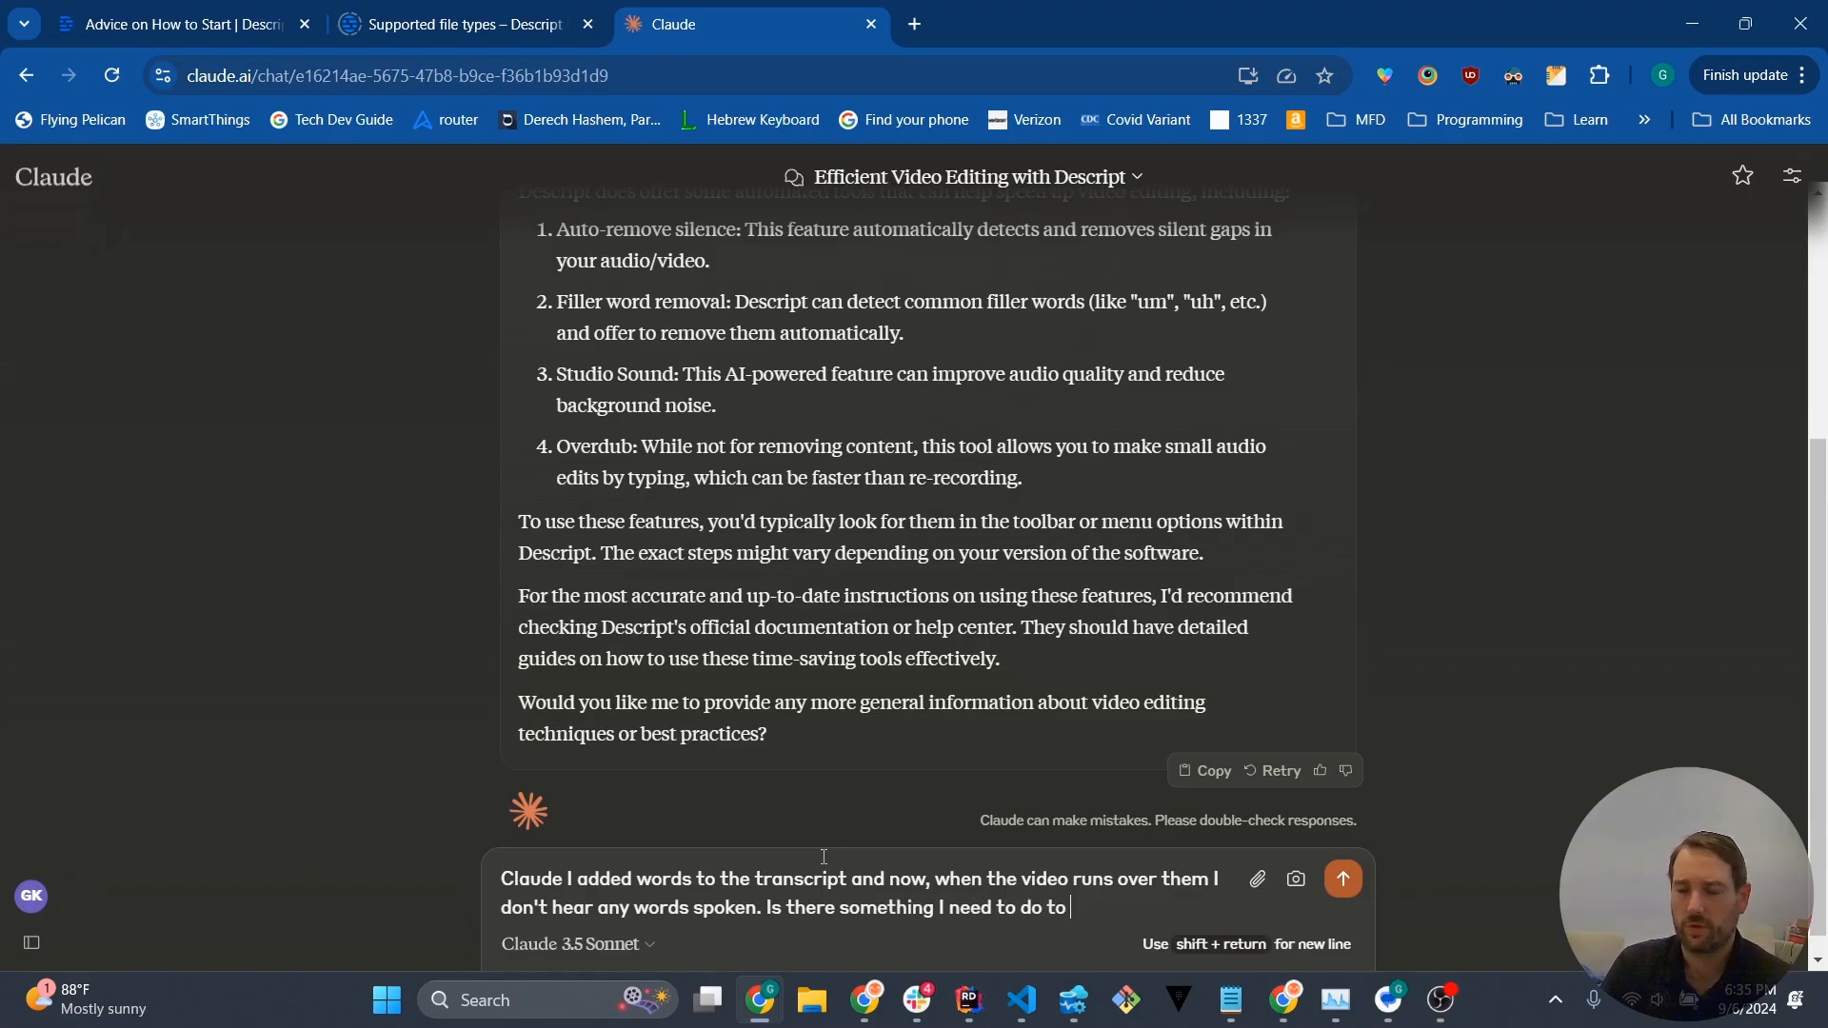
pyautogui.write('get Descript to unders')
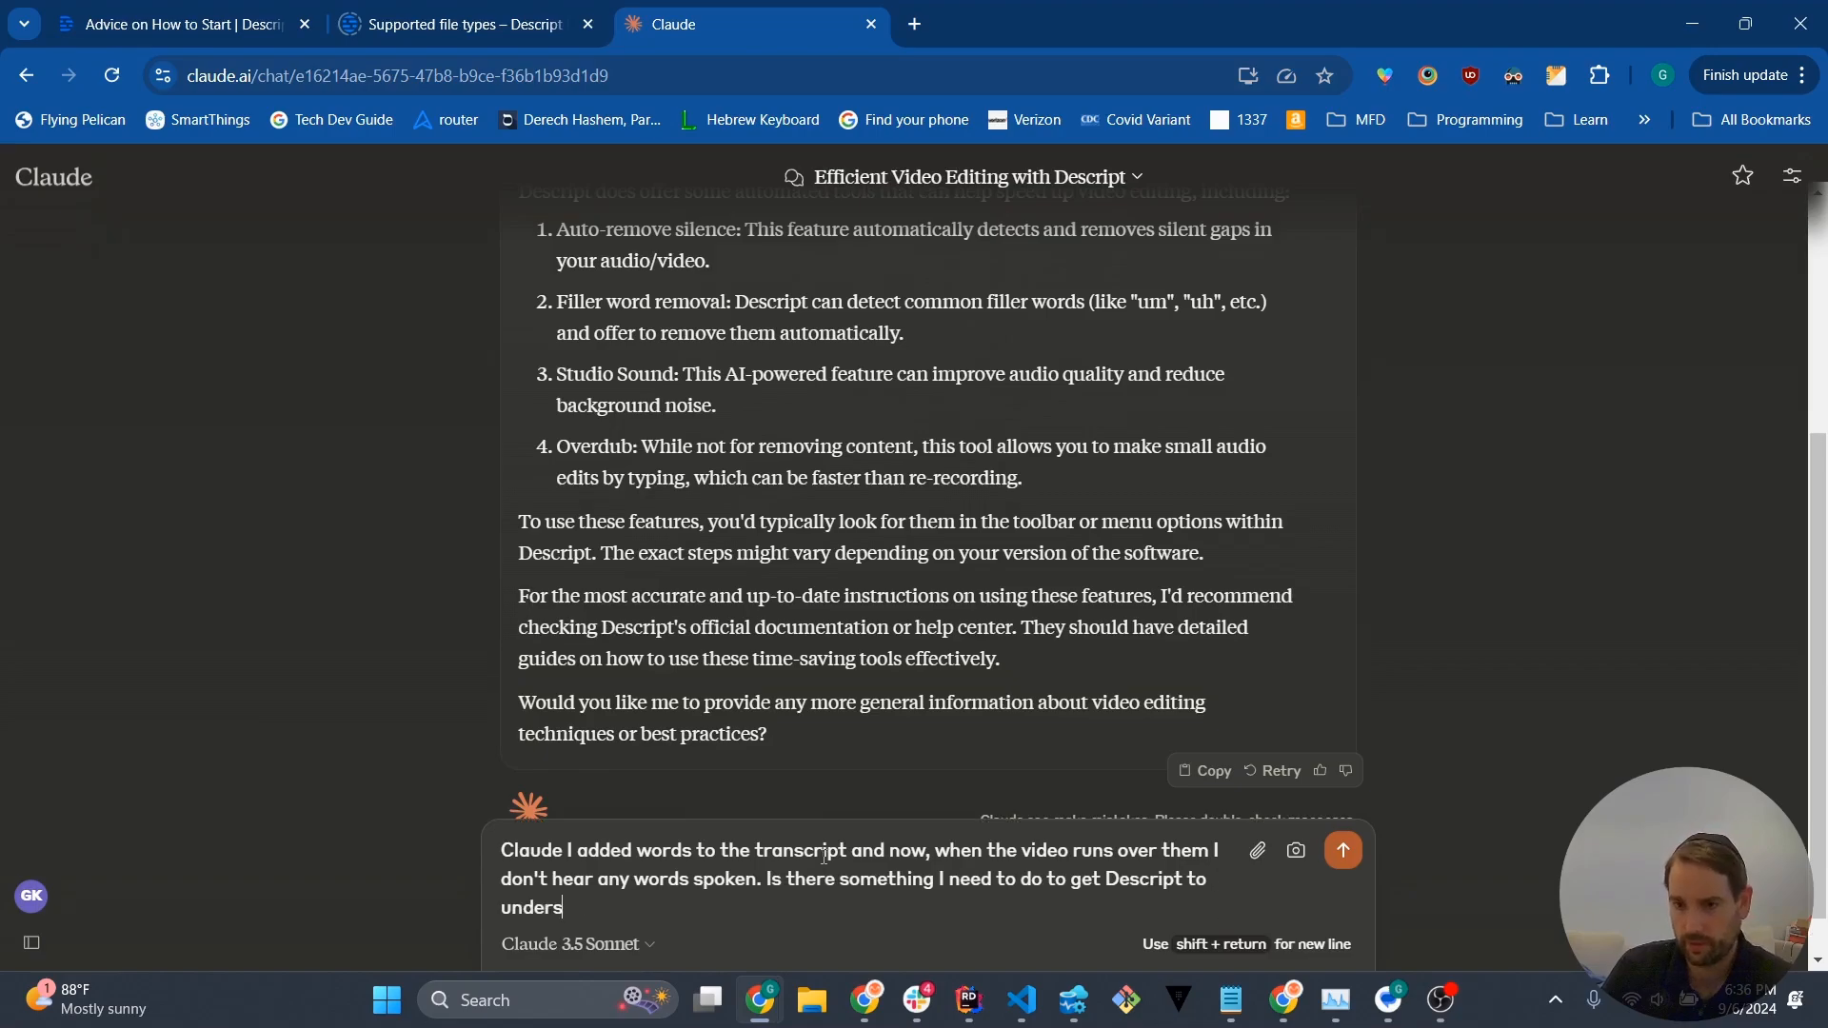
pyautogui.write('tand')
pyautogui.hotkey('ctrl', 'BackSpace')
pyautogui.write('use ')
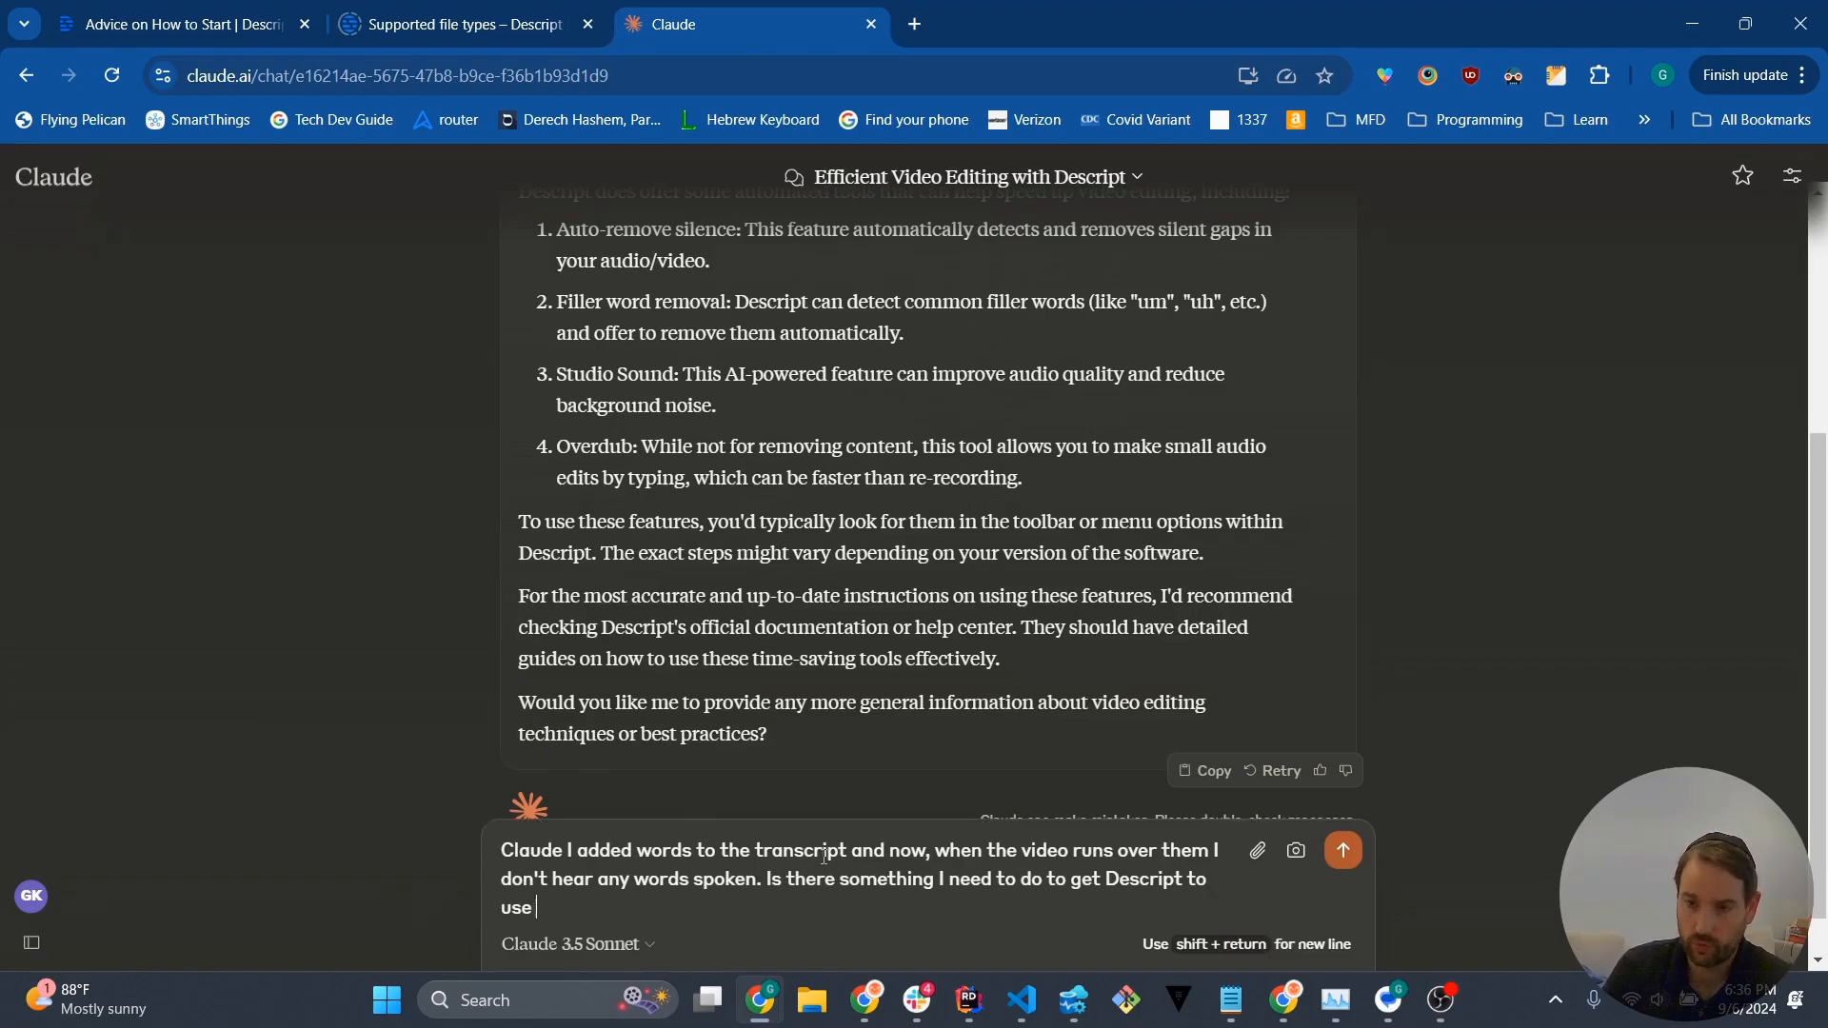
pyautogui.write('my voice to voice ')
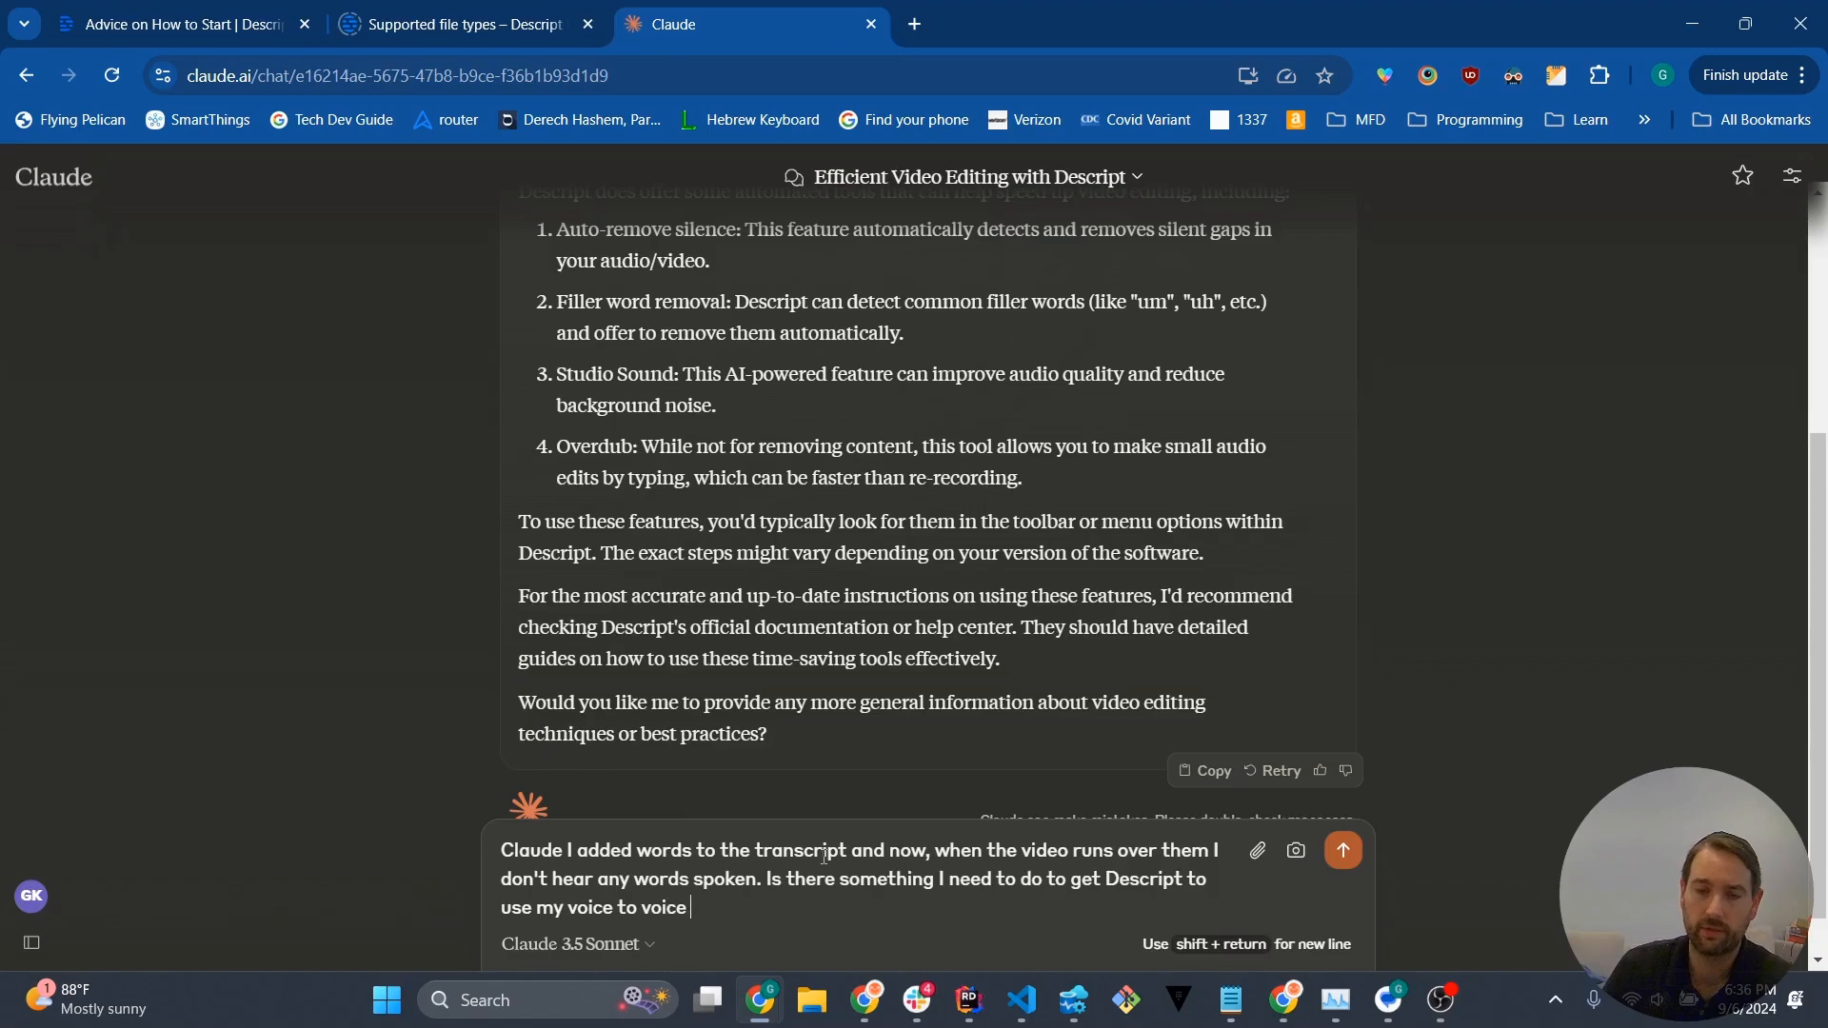
pyautogui.write('these written words?')
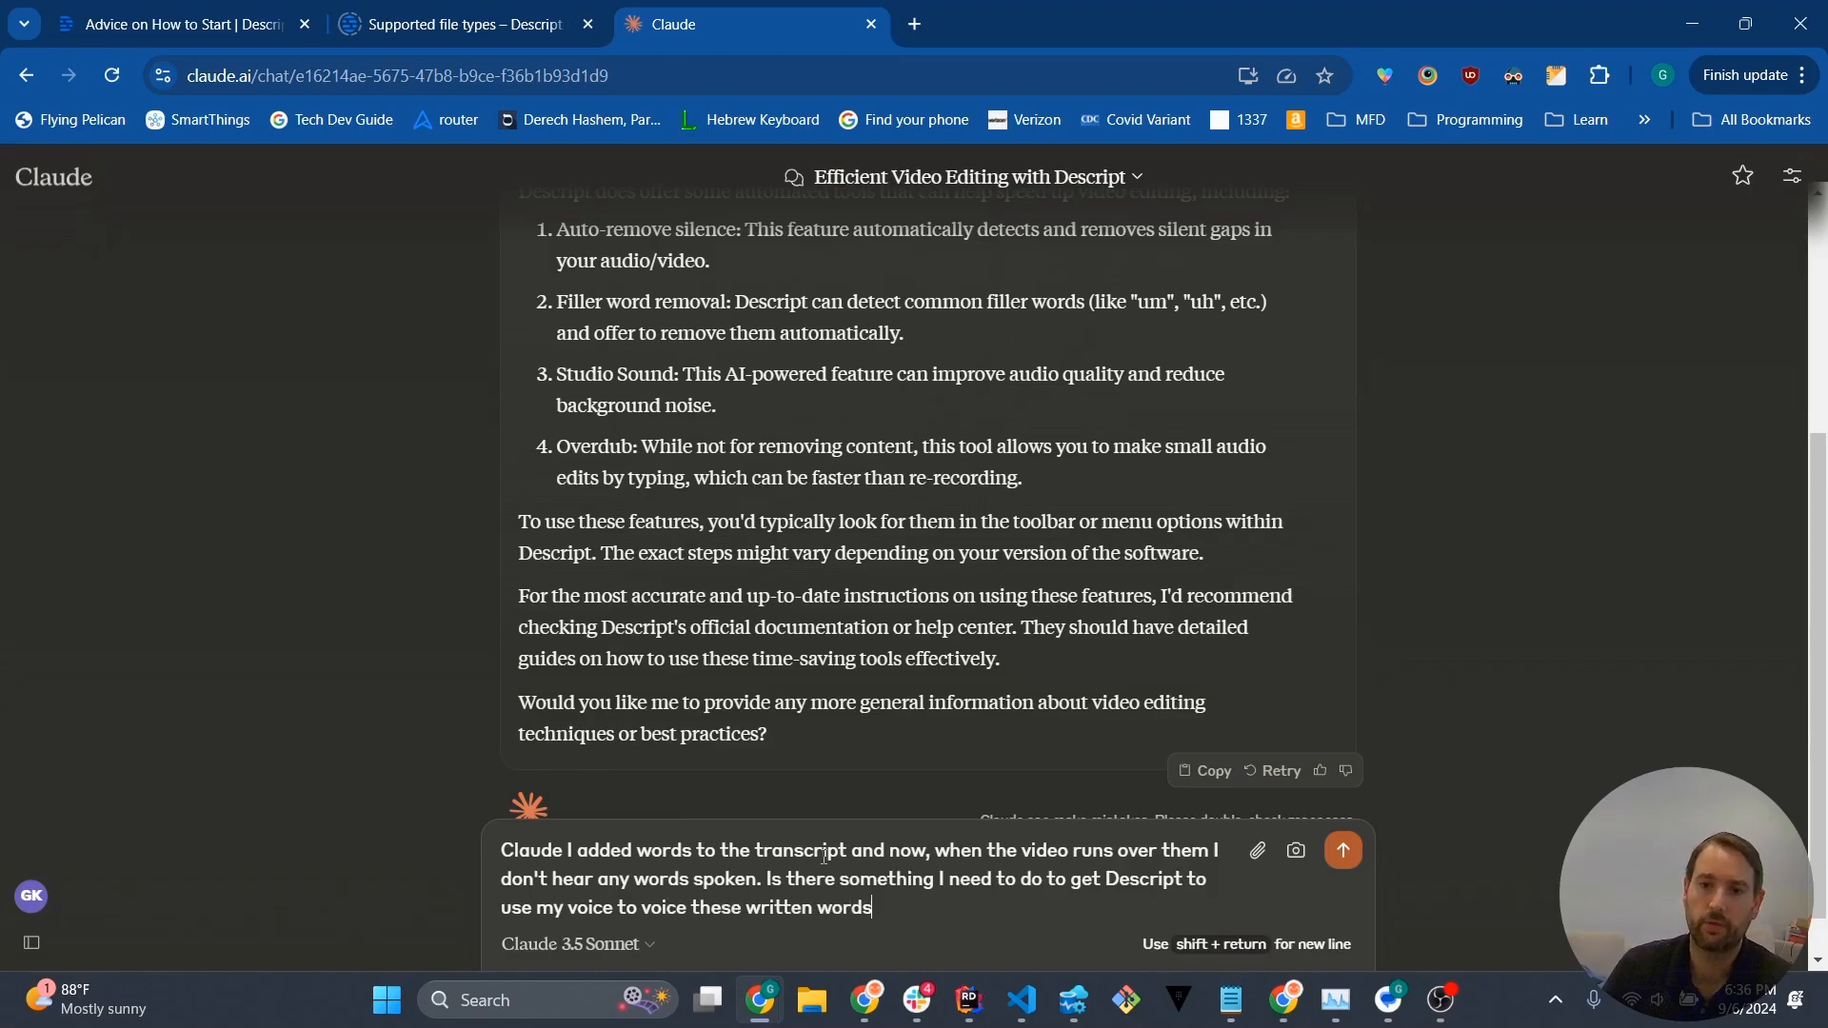
pyautogui.press('Return')
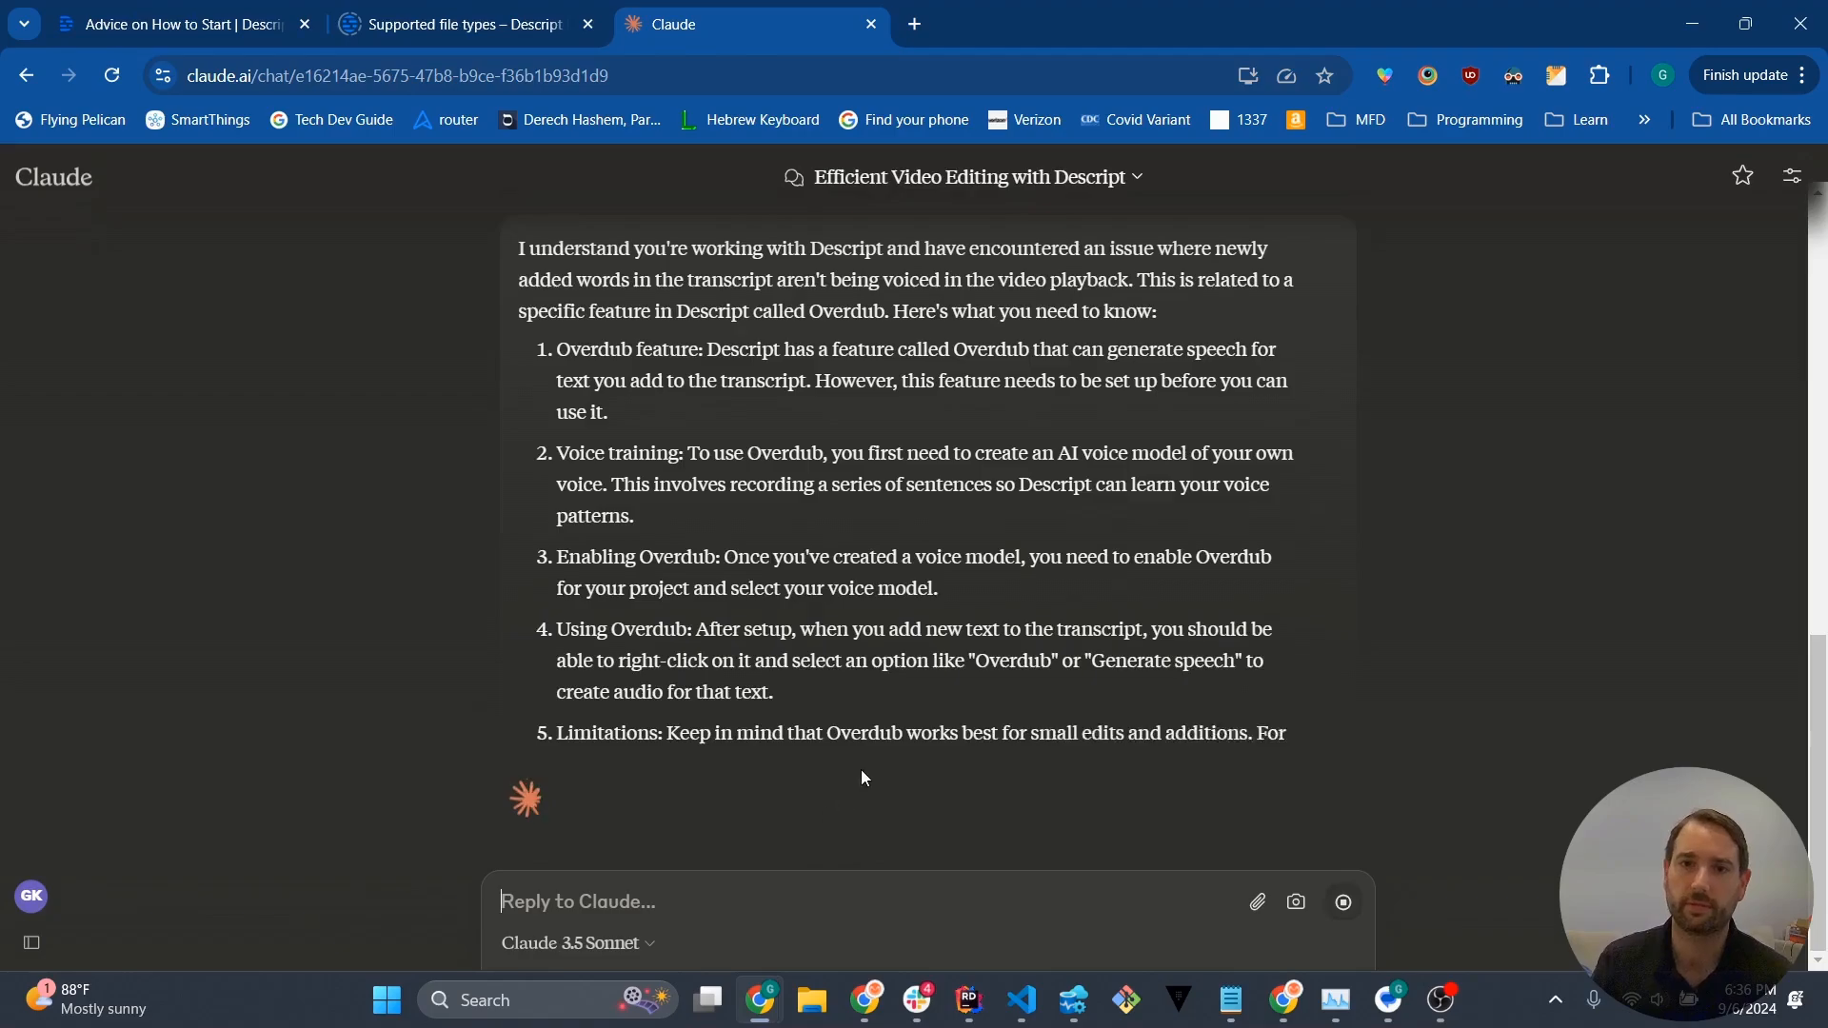
# Step: Read Claude's Overdub answer, return to Descript and look through the further options for the selected "my content" for speech generation
pyautogui.scroll(2, 740, 511)
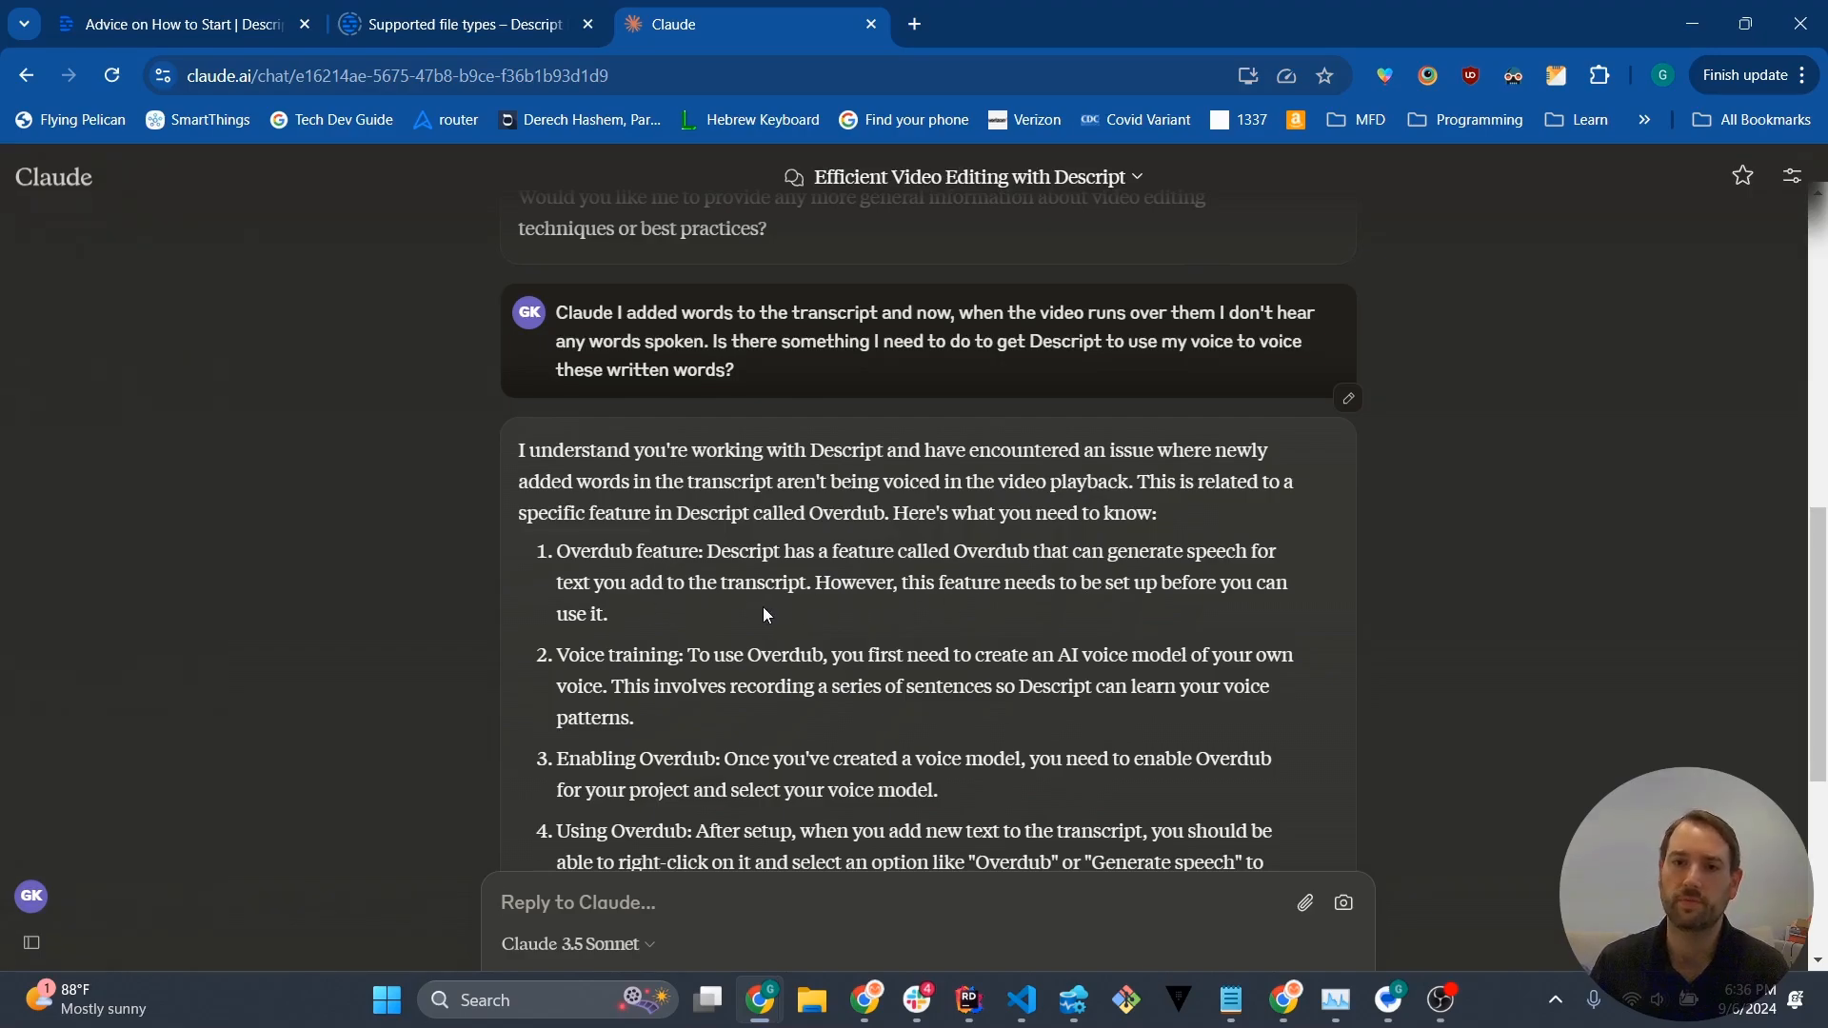
pyautogui.scroll(-1, 695, 645)
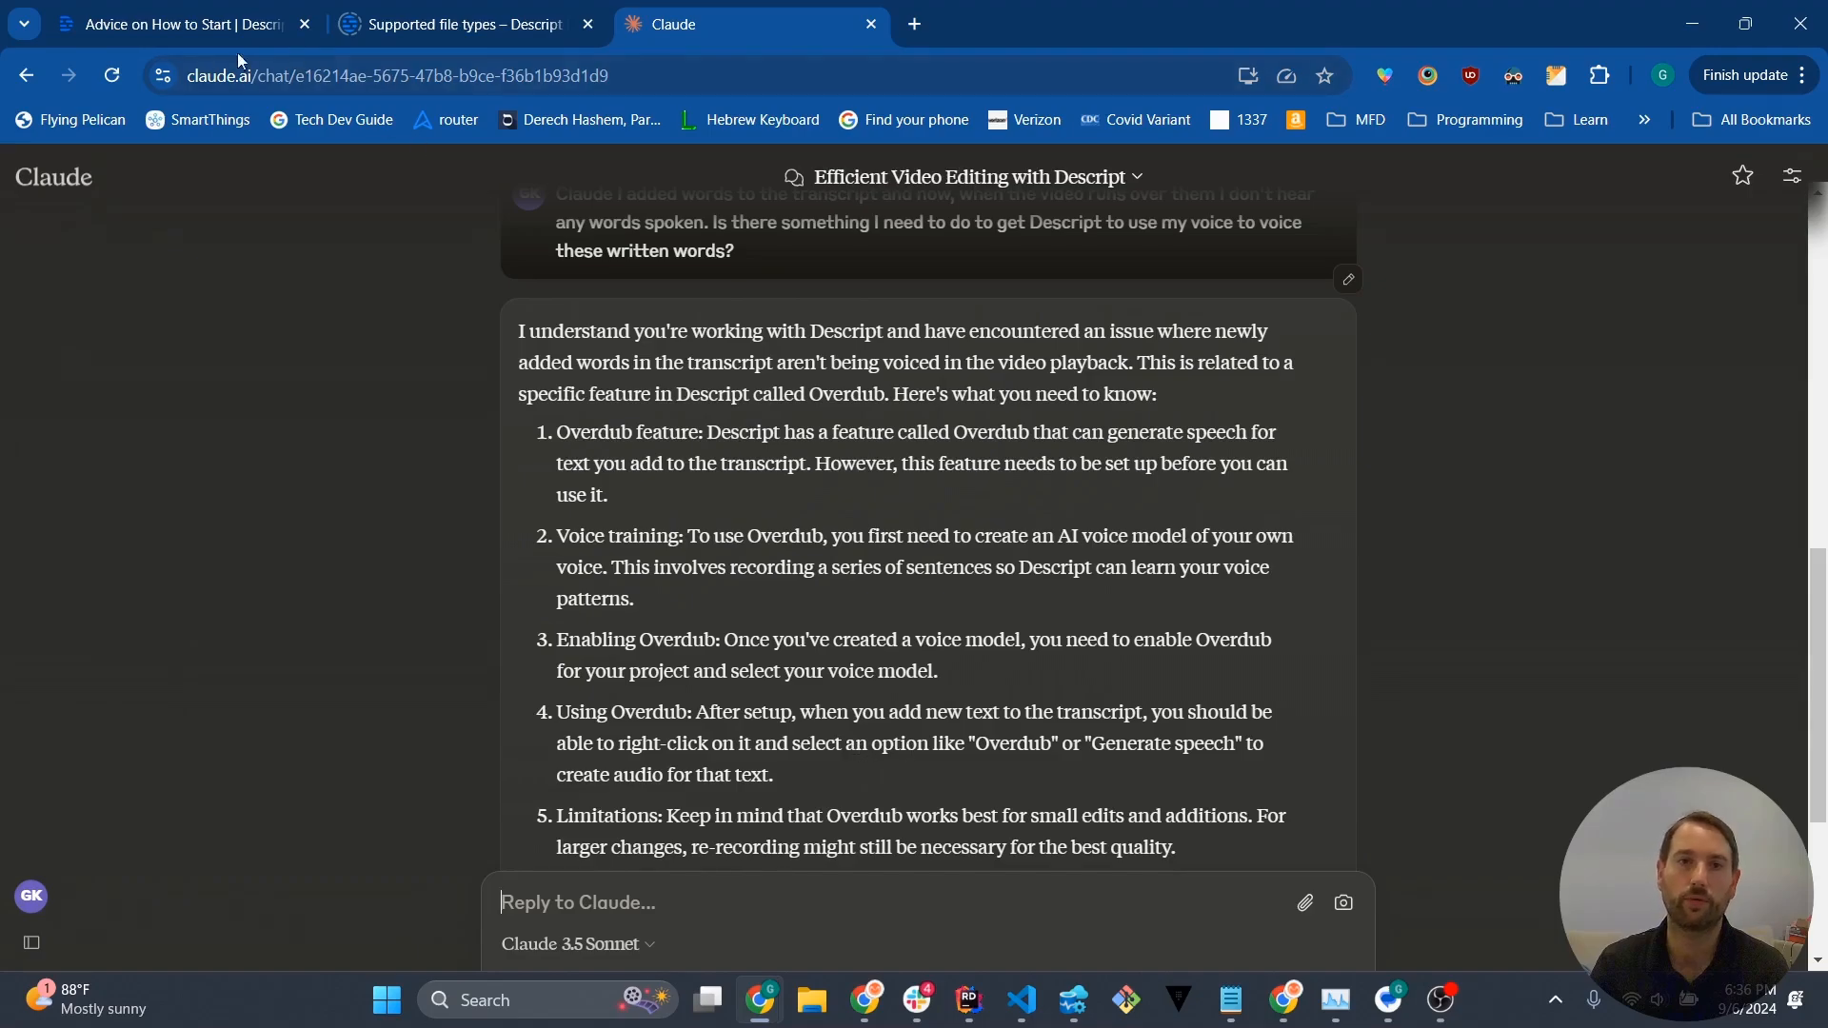
pyautogui.click(158, 28)
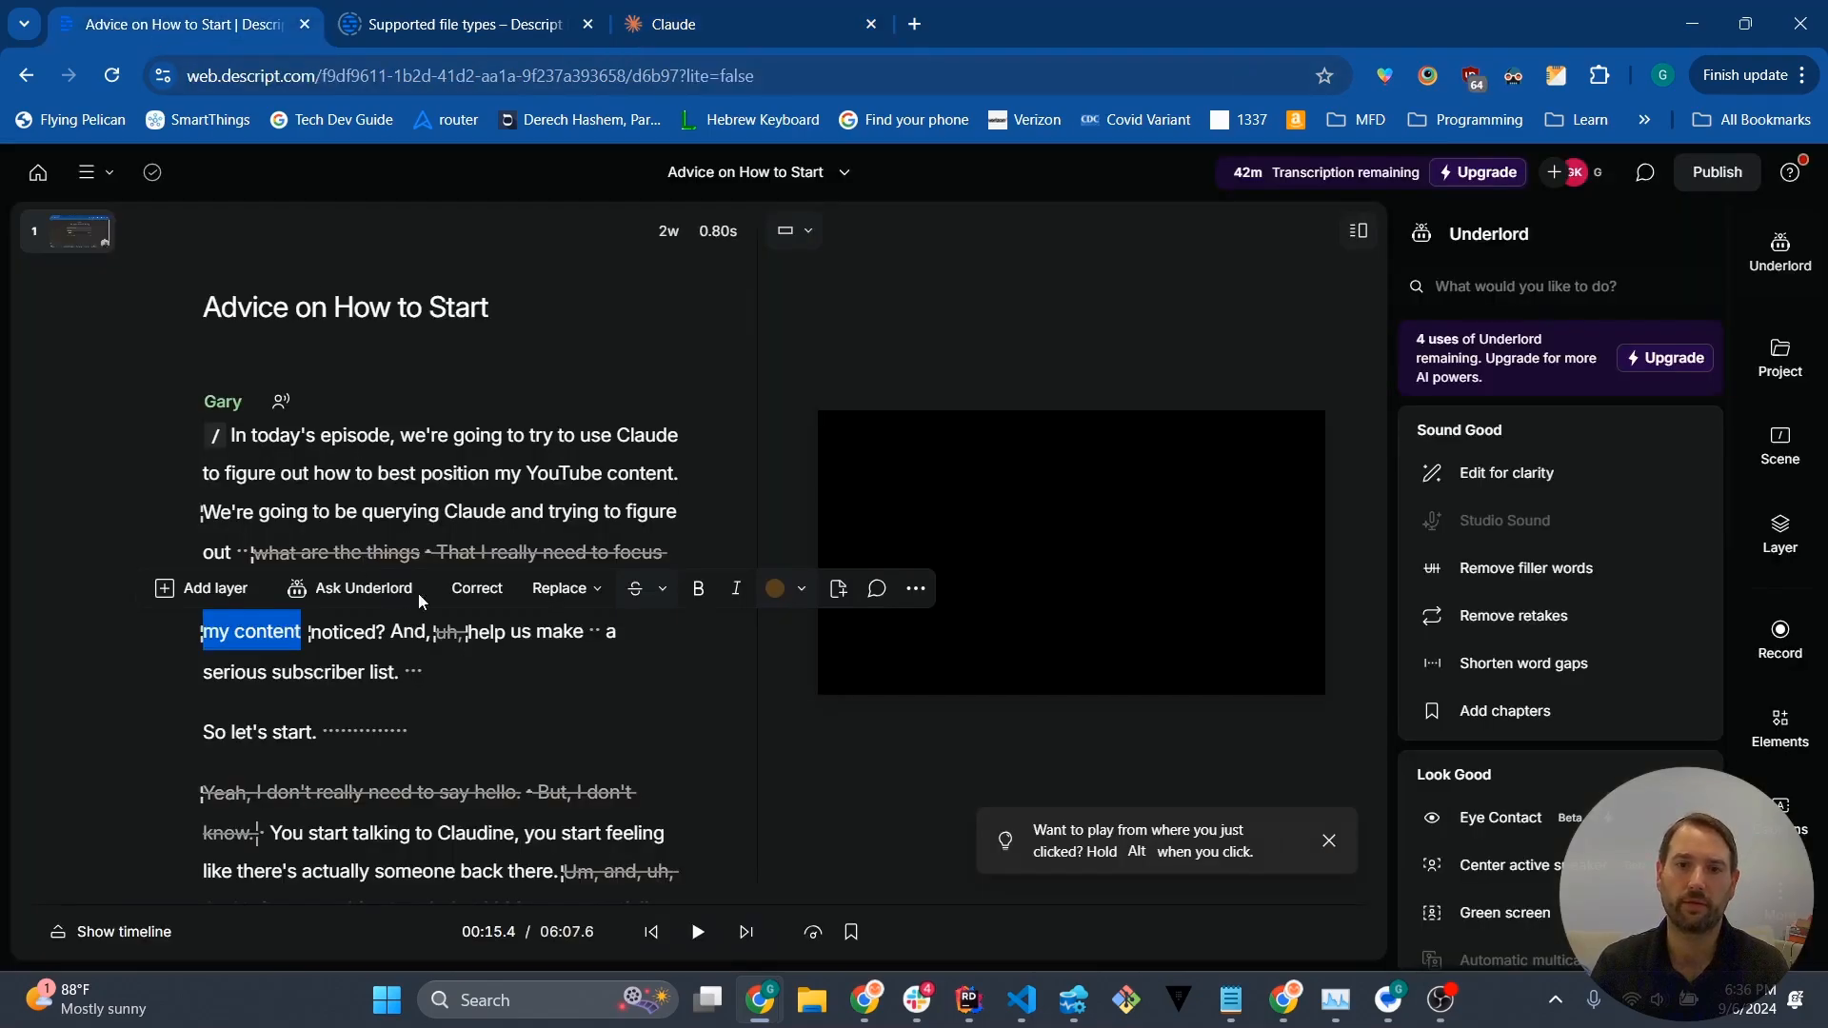
pyautogui.click(915, 591)
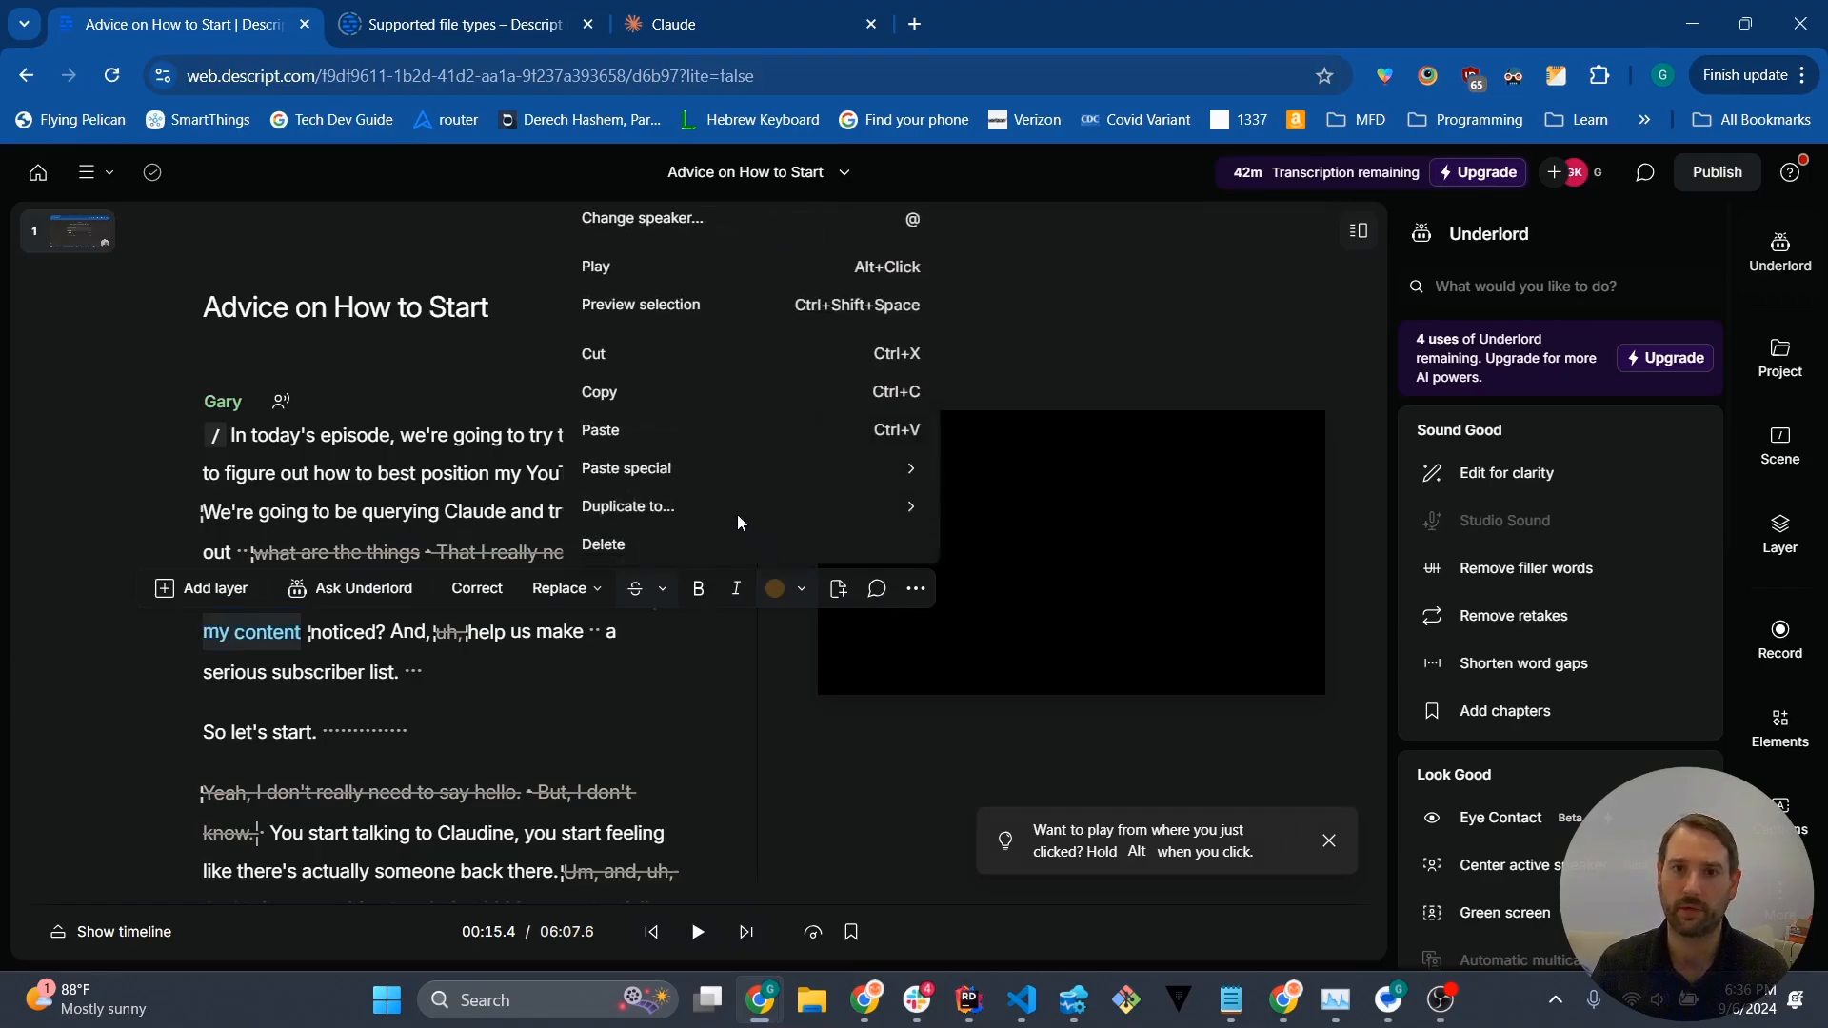
pyautogui.click(561, 640)
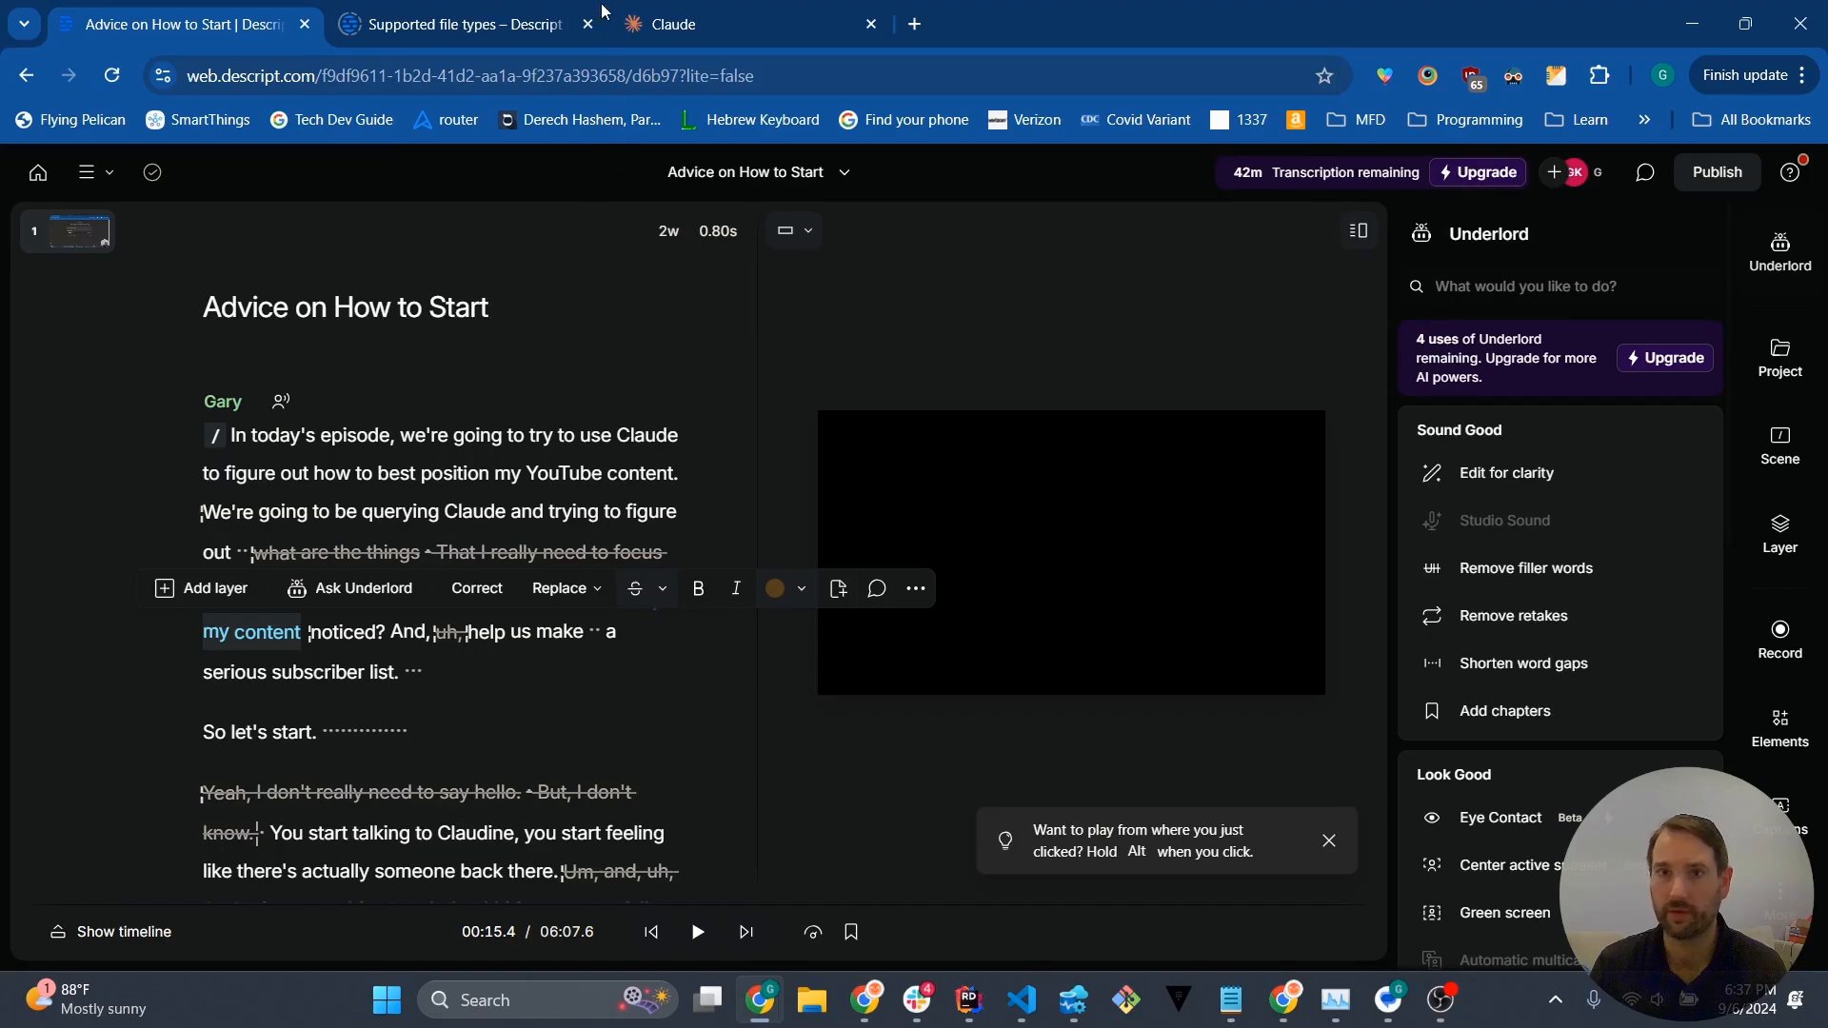
# Step: Switch to Claude and send "Ok. I'd like to setup Obserduv. But before I do I need to save my project. How would I do that?"
pyautogui.click(693, 23)
pyautogui.click(1237, 917)
pyautogui.write('Ok')
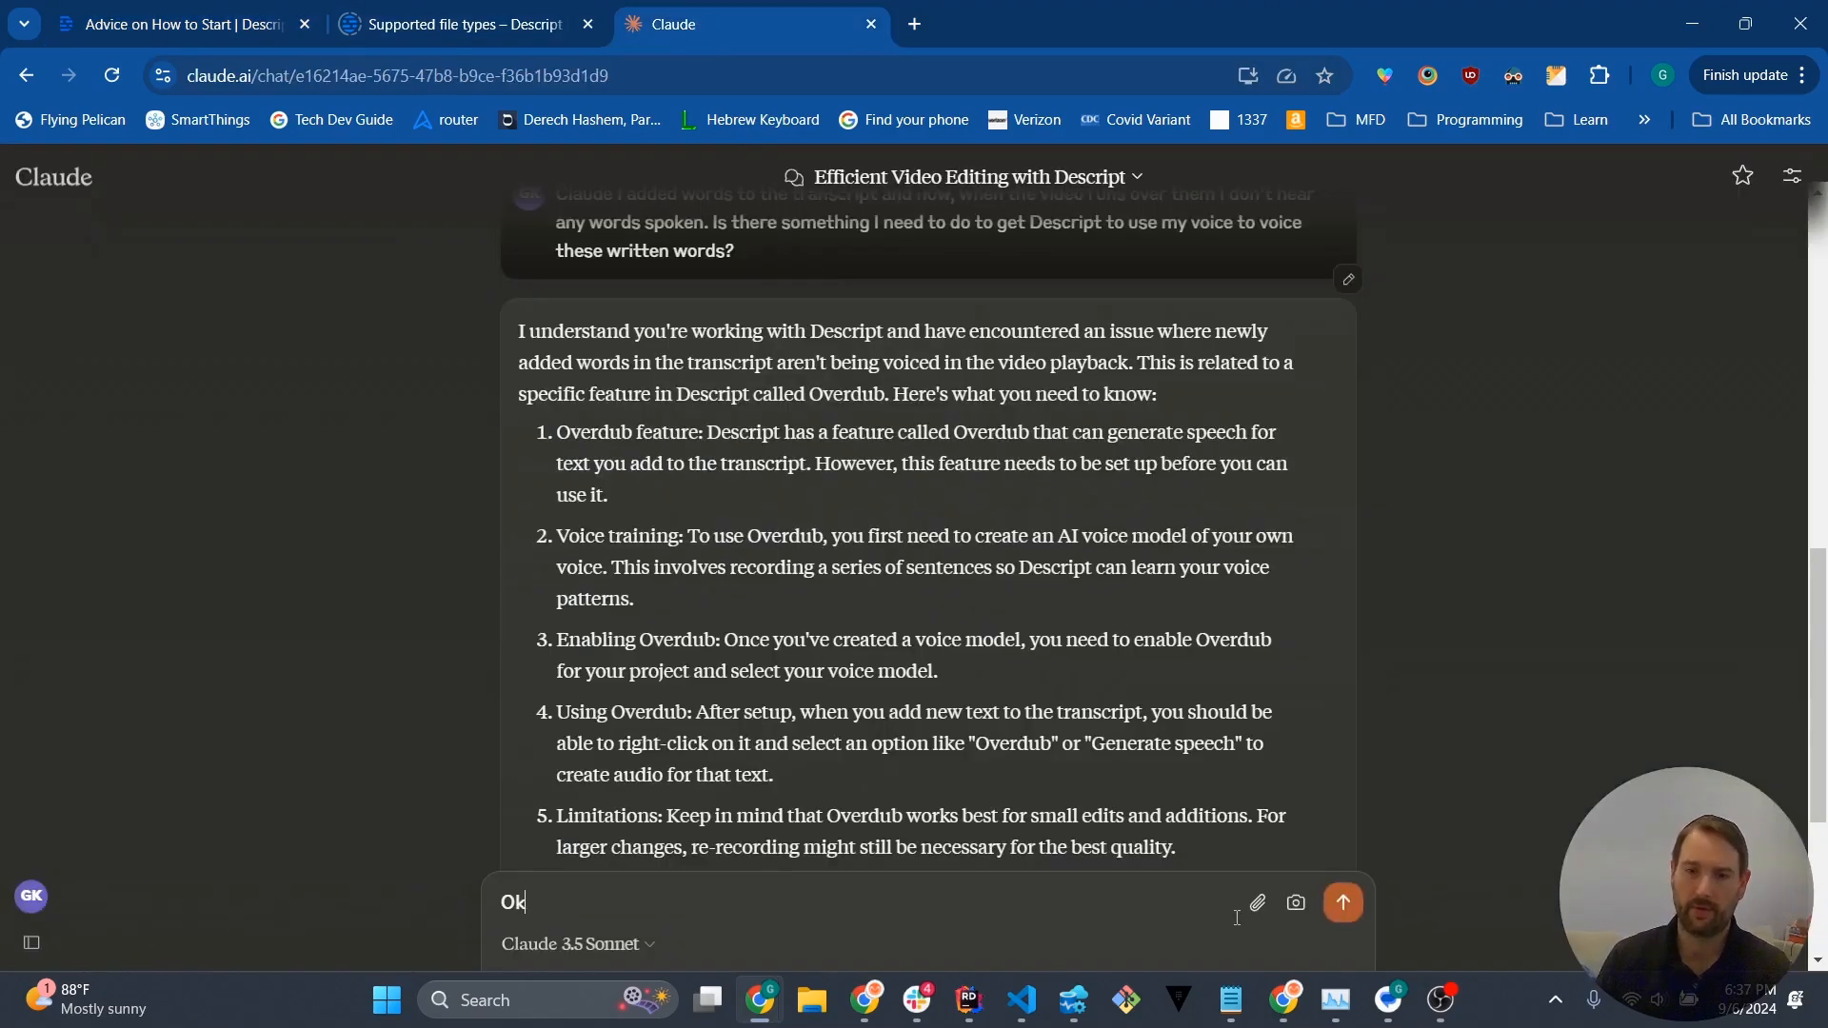
pyautogui.write(". .I'd'd lo")
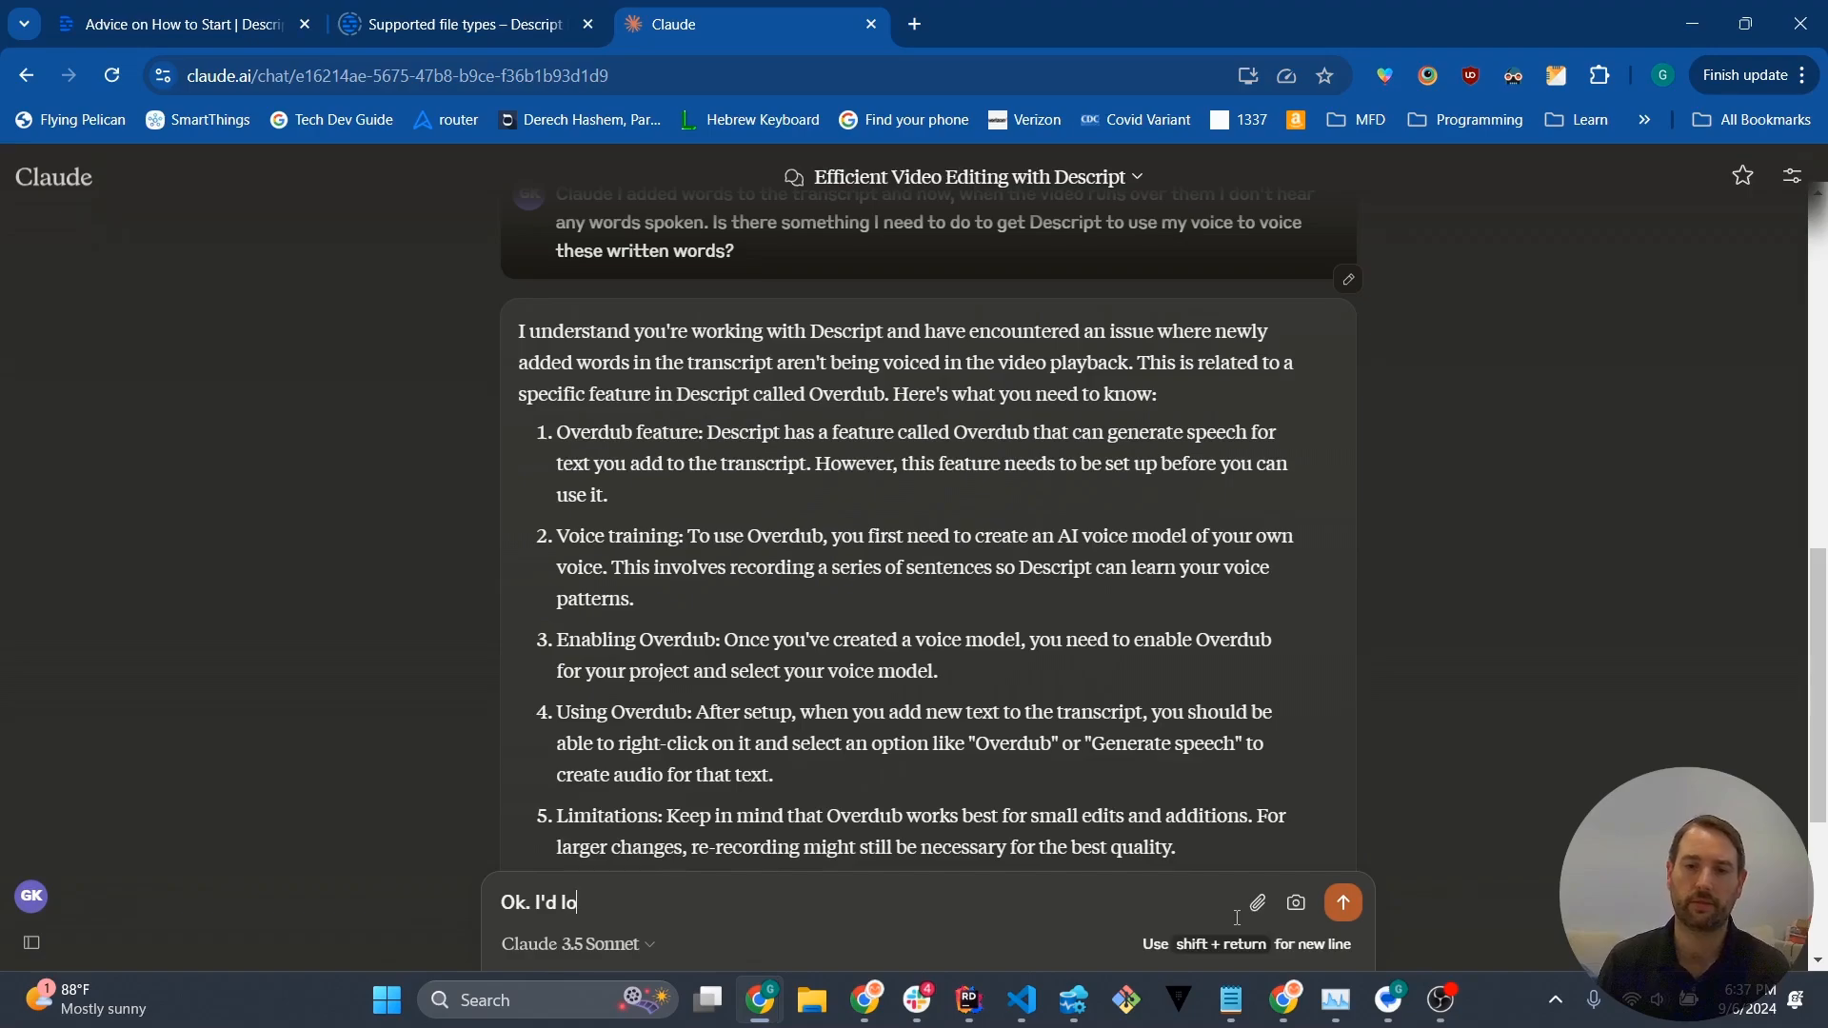
pyautogui.write('ke to setu')
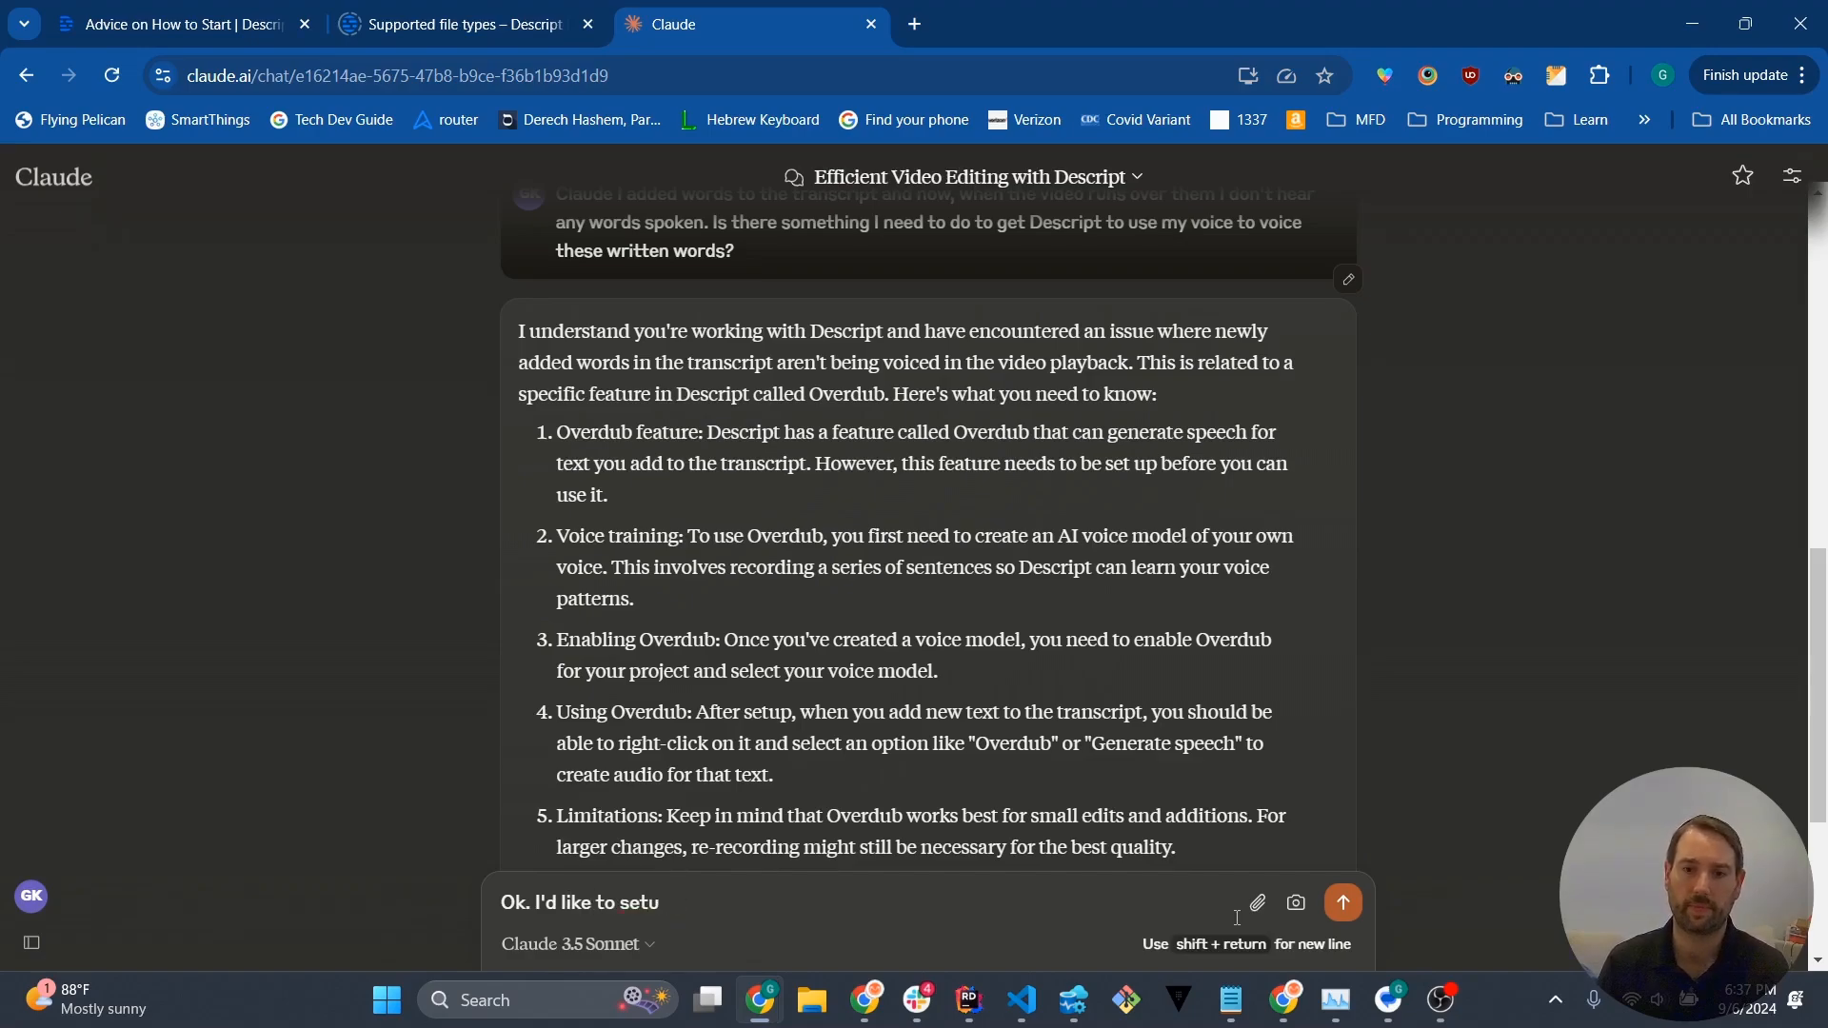
pyautogui.write('p Obserbud. B')
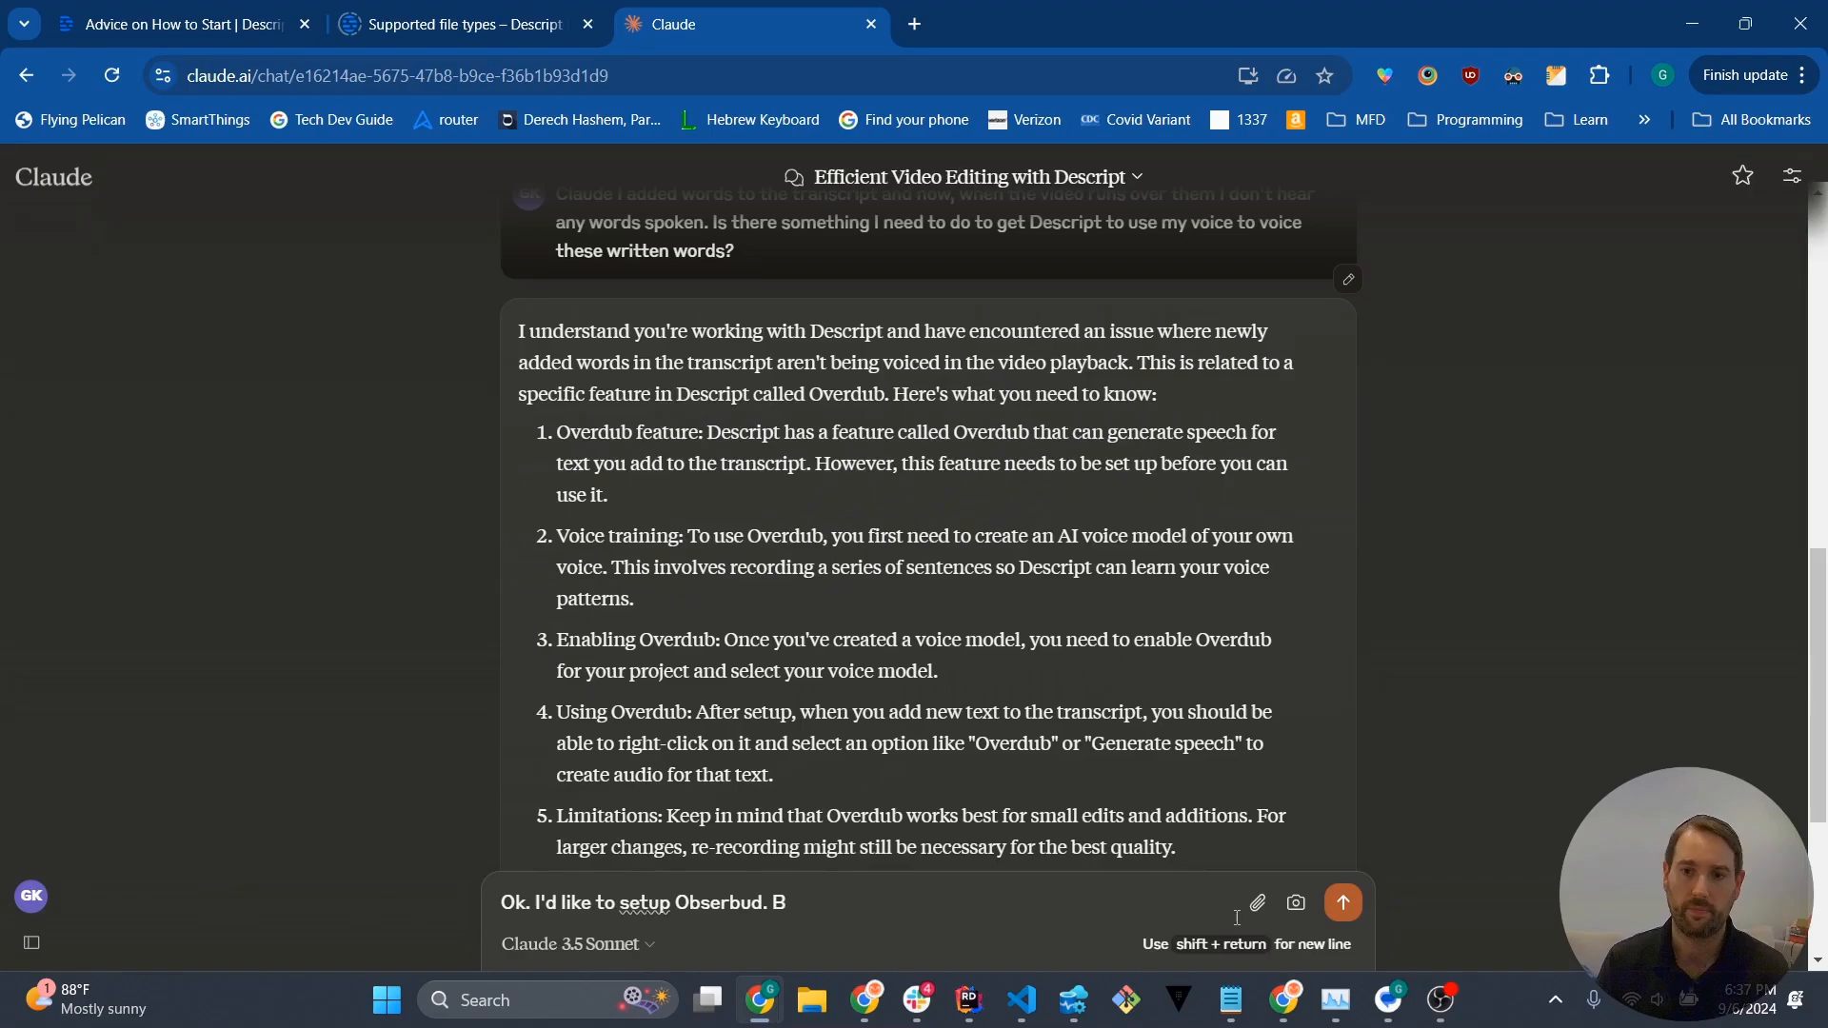
pyautogui.press('BackSpace')
pyautogui.press('BackSpace')
pyautogui.press('BackSpace')
pyautogui.press('BackSpace')
pyautogui.press('BackSpace')
pyautogui.press('BackSpace')
pyautogui.write('duv. But')
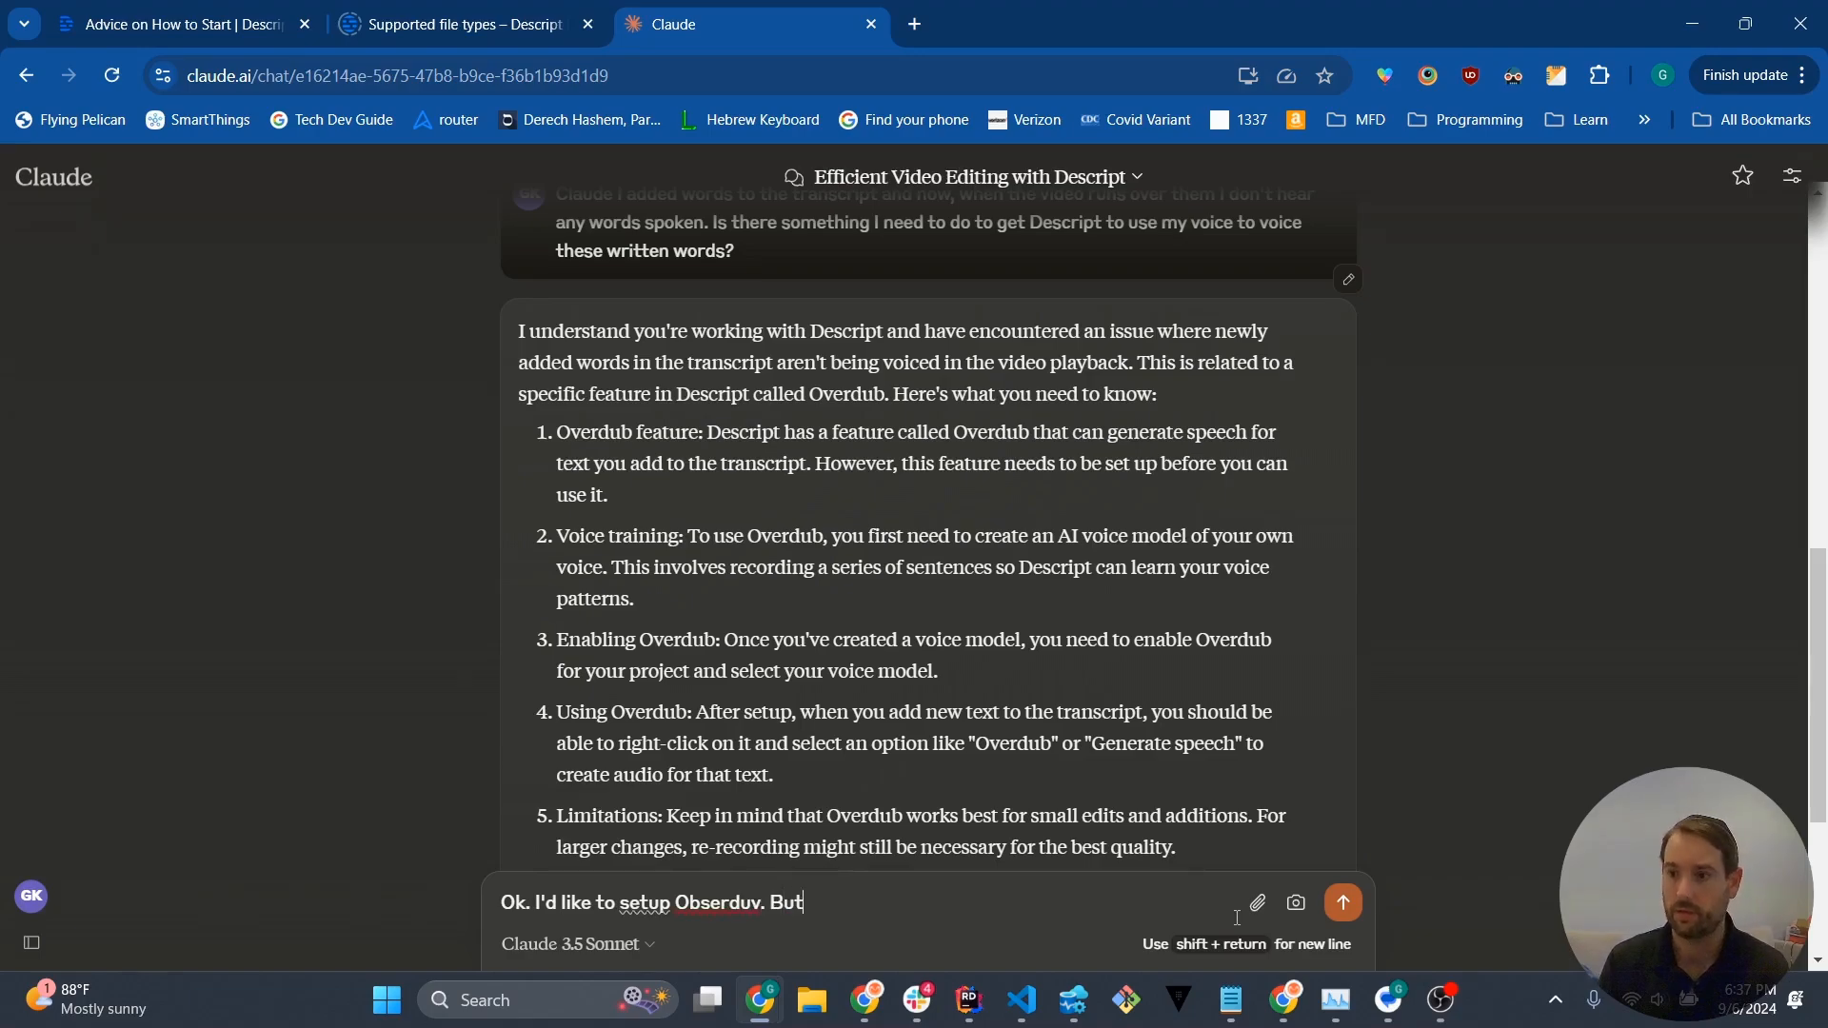
pyautogui.write(' before I do I need to ')
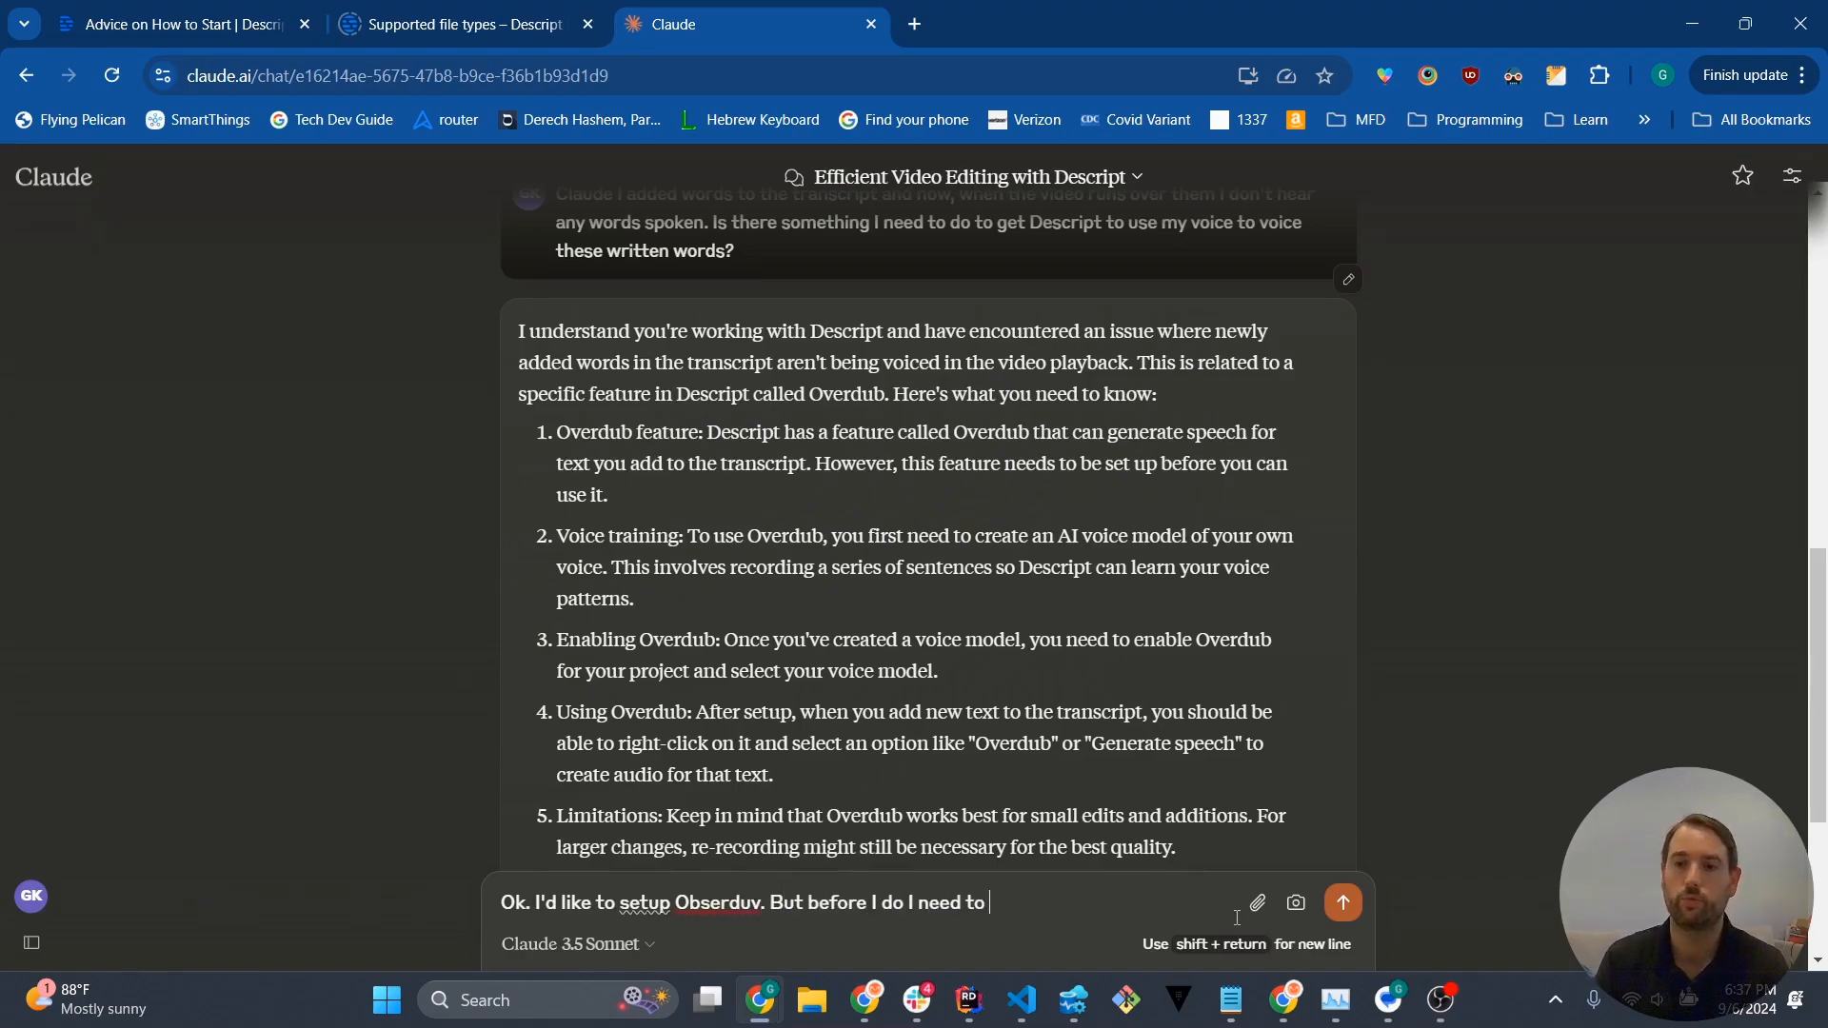
pyautogui.write('save my project. How would i')
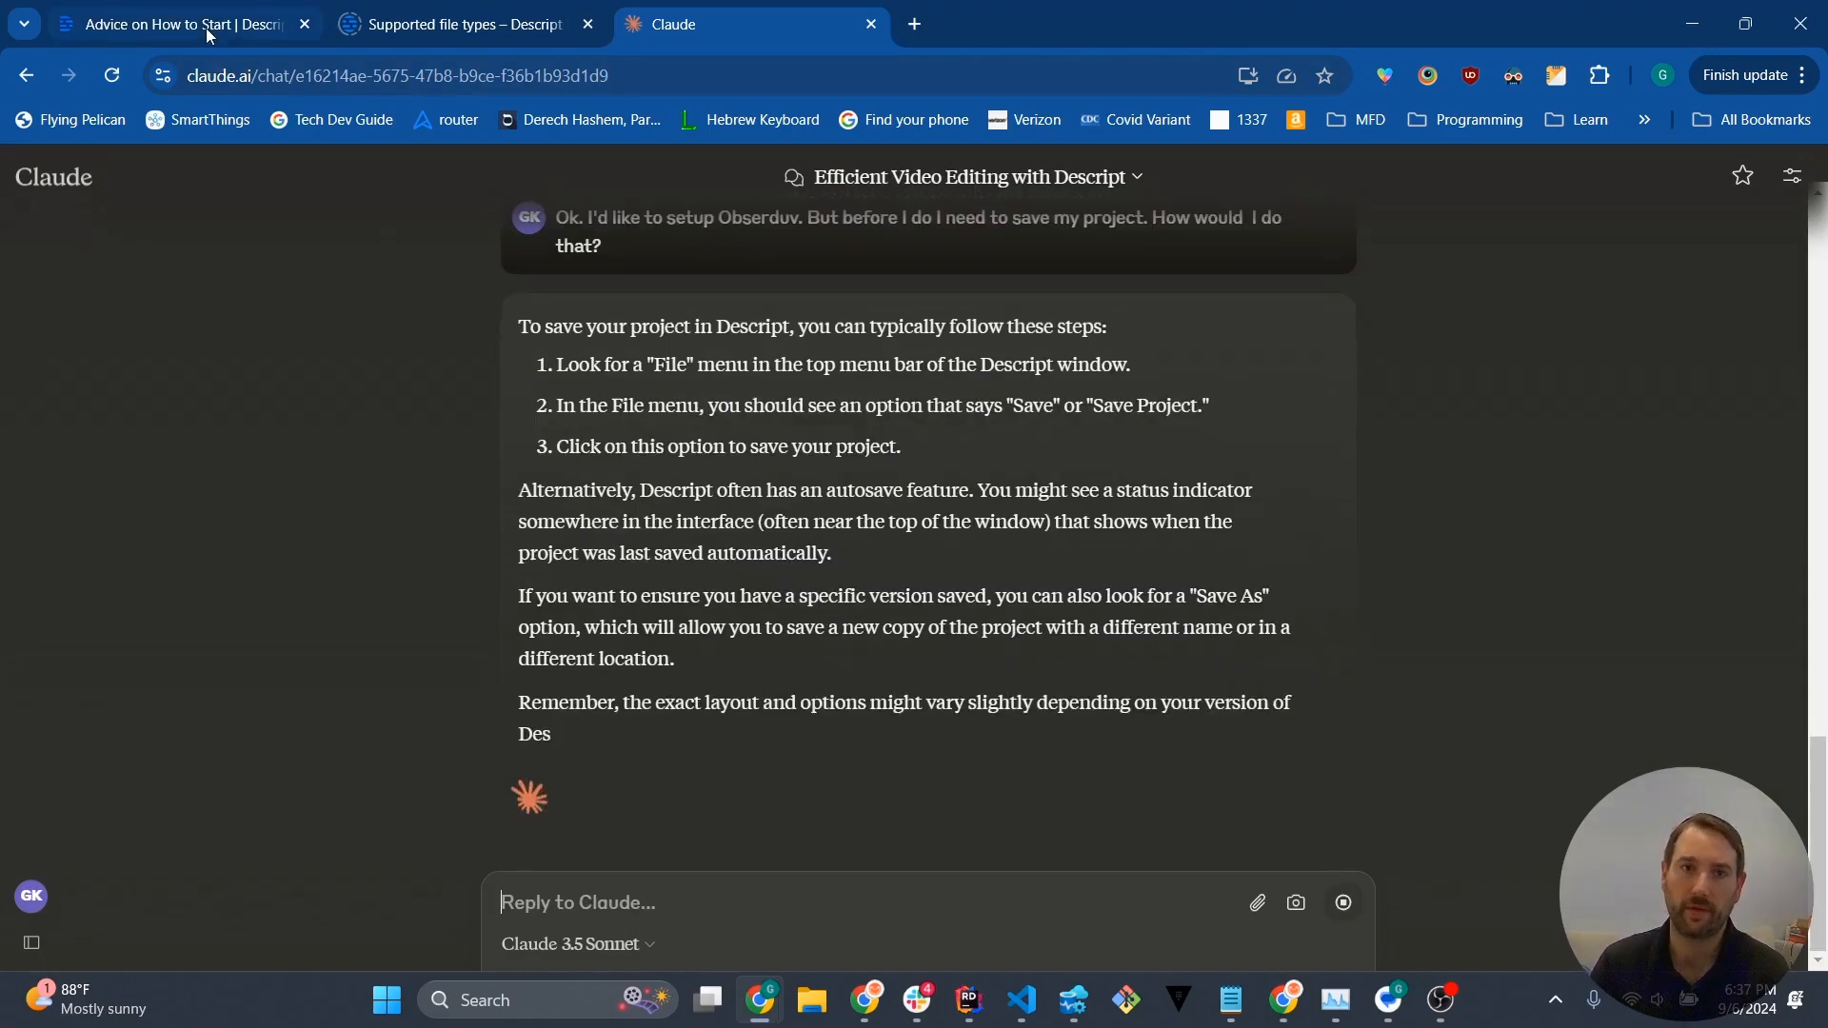
# Step: Switch to the Descript project and check its file commands for a way to save the project
pyautogui.click(206, 25)
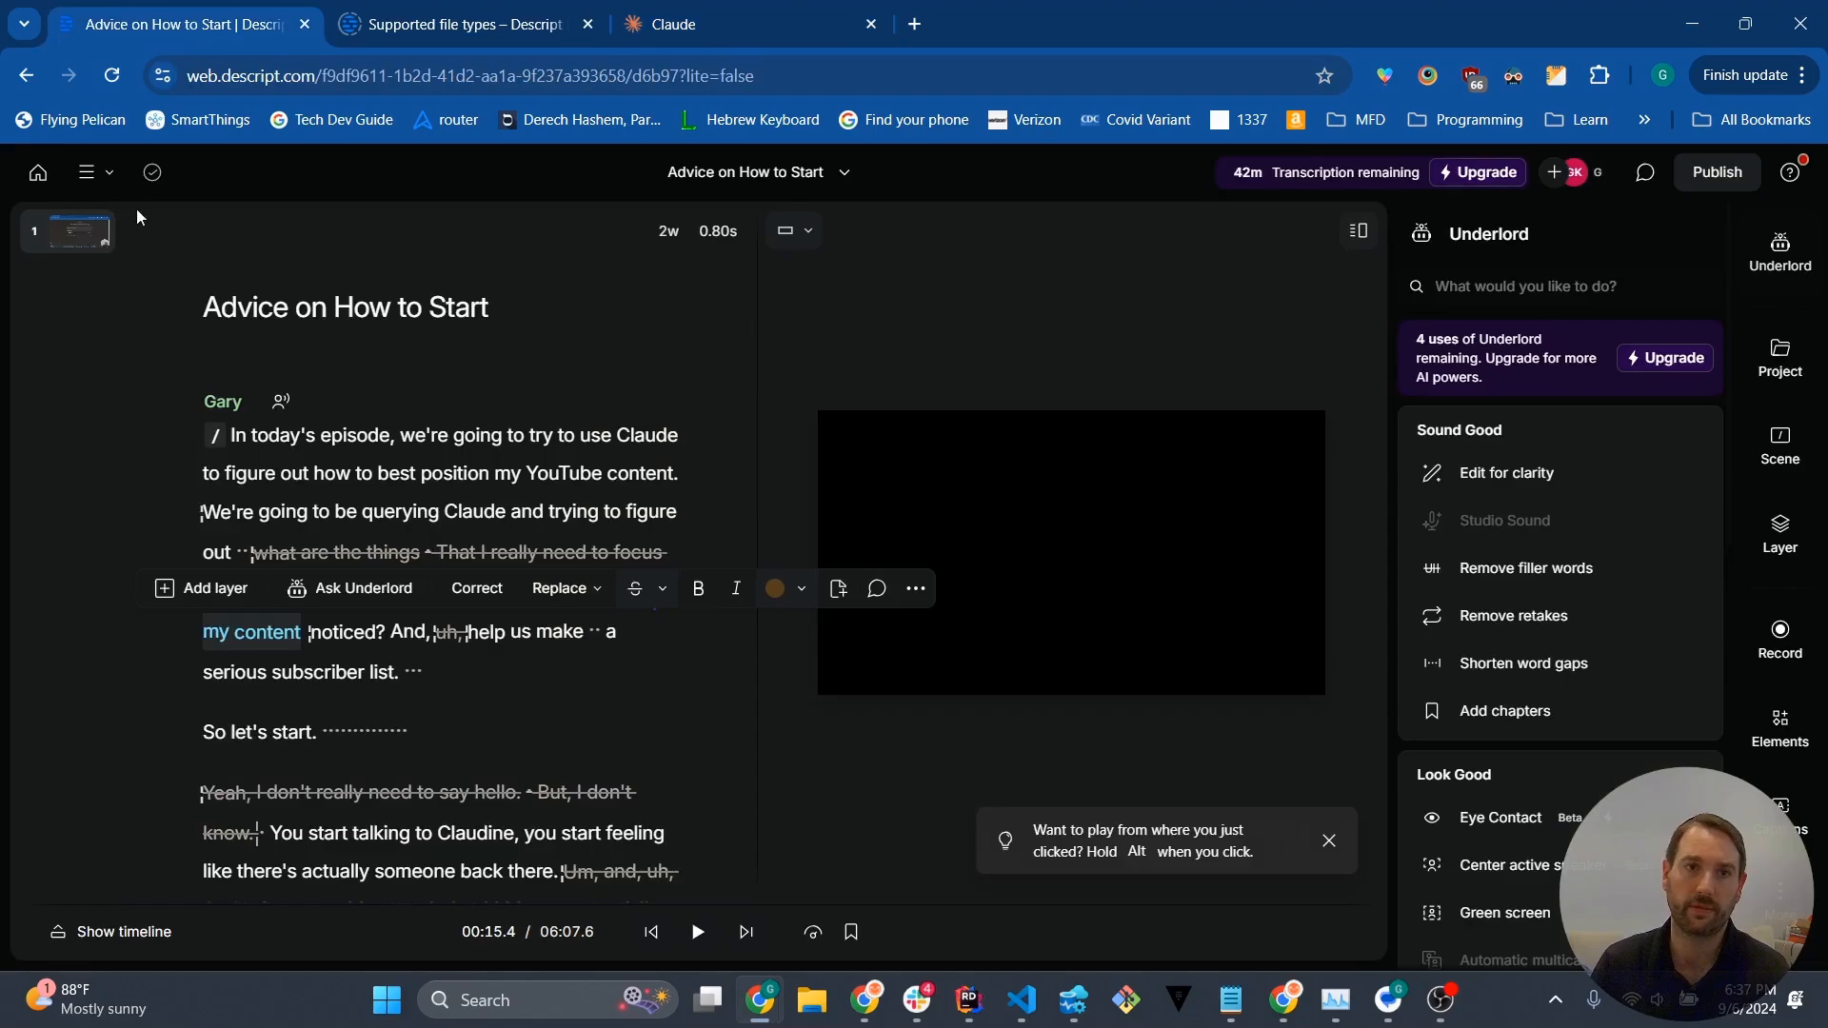
pyautogui.click(106, 181)
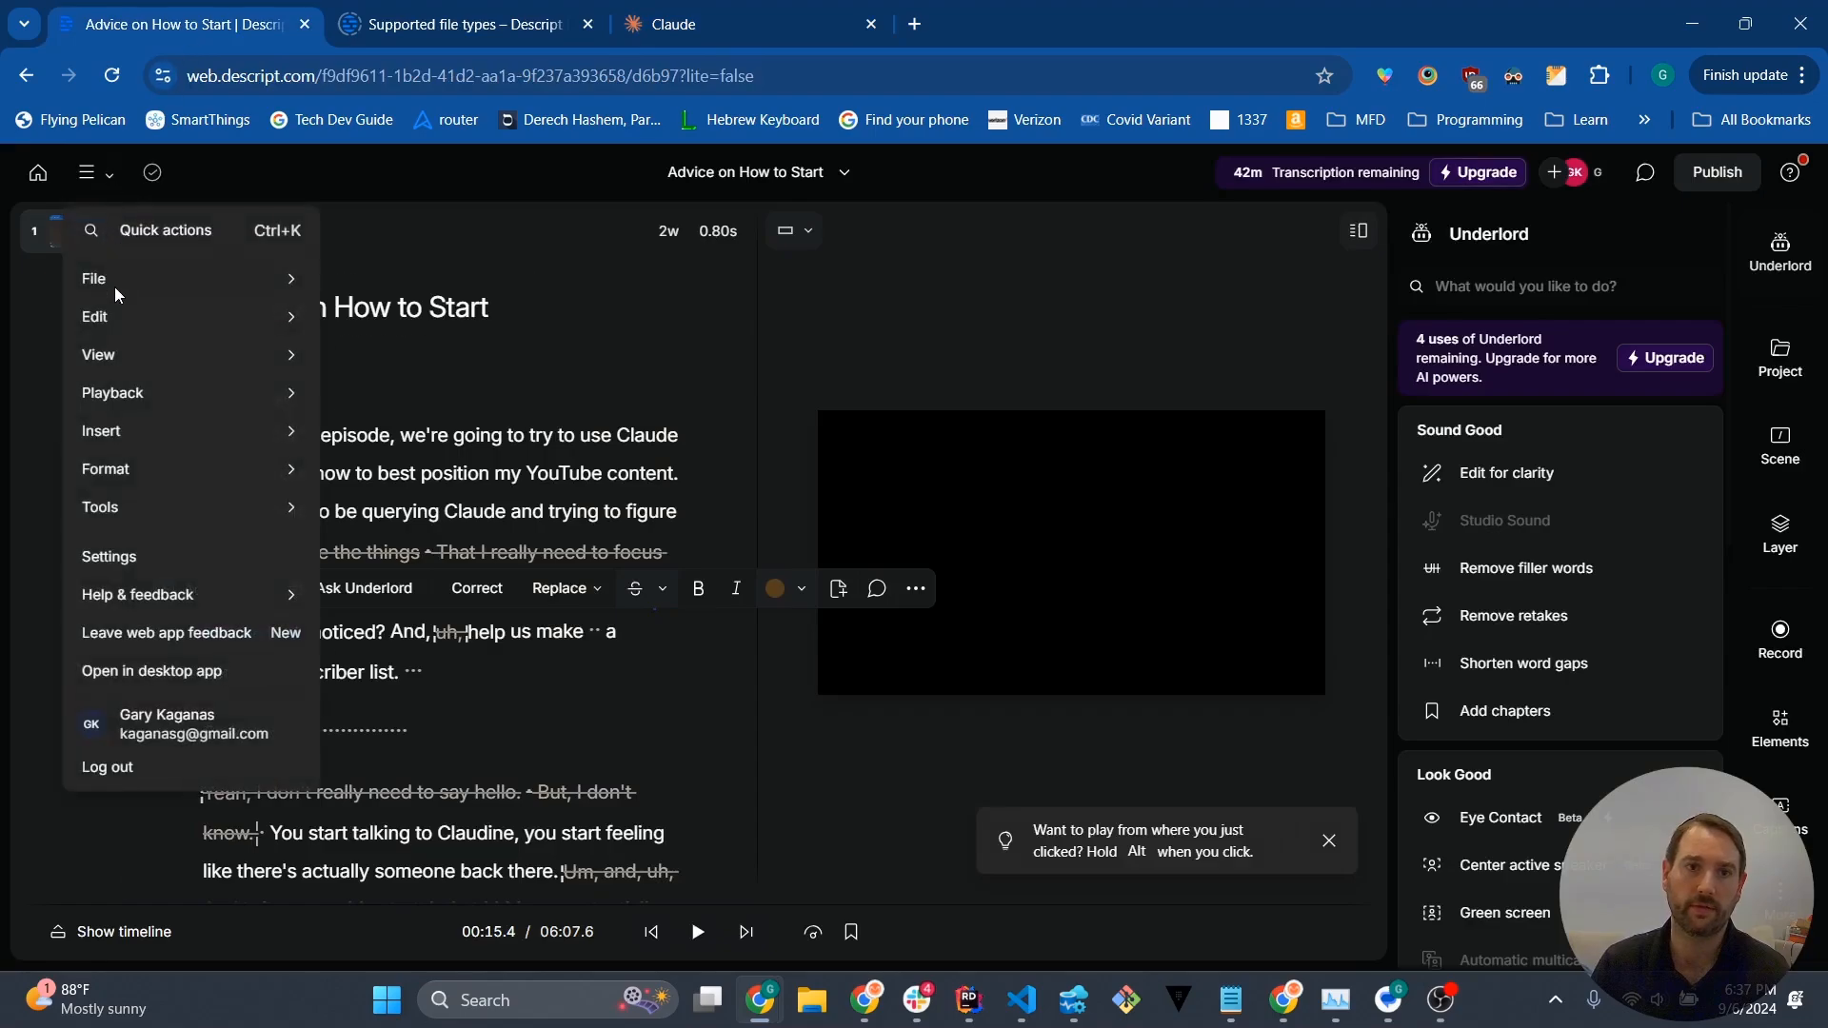
pyautogui.moveTo(115, 288)
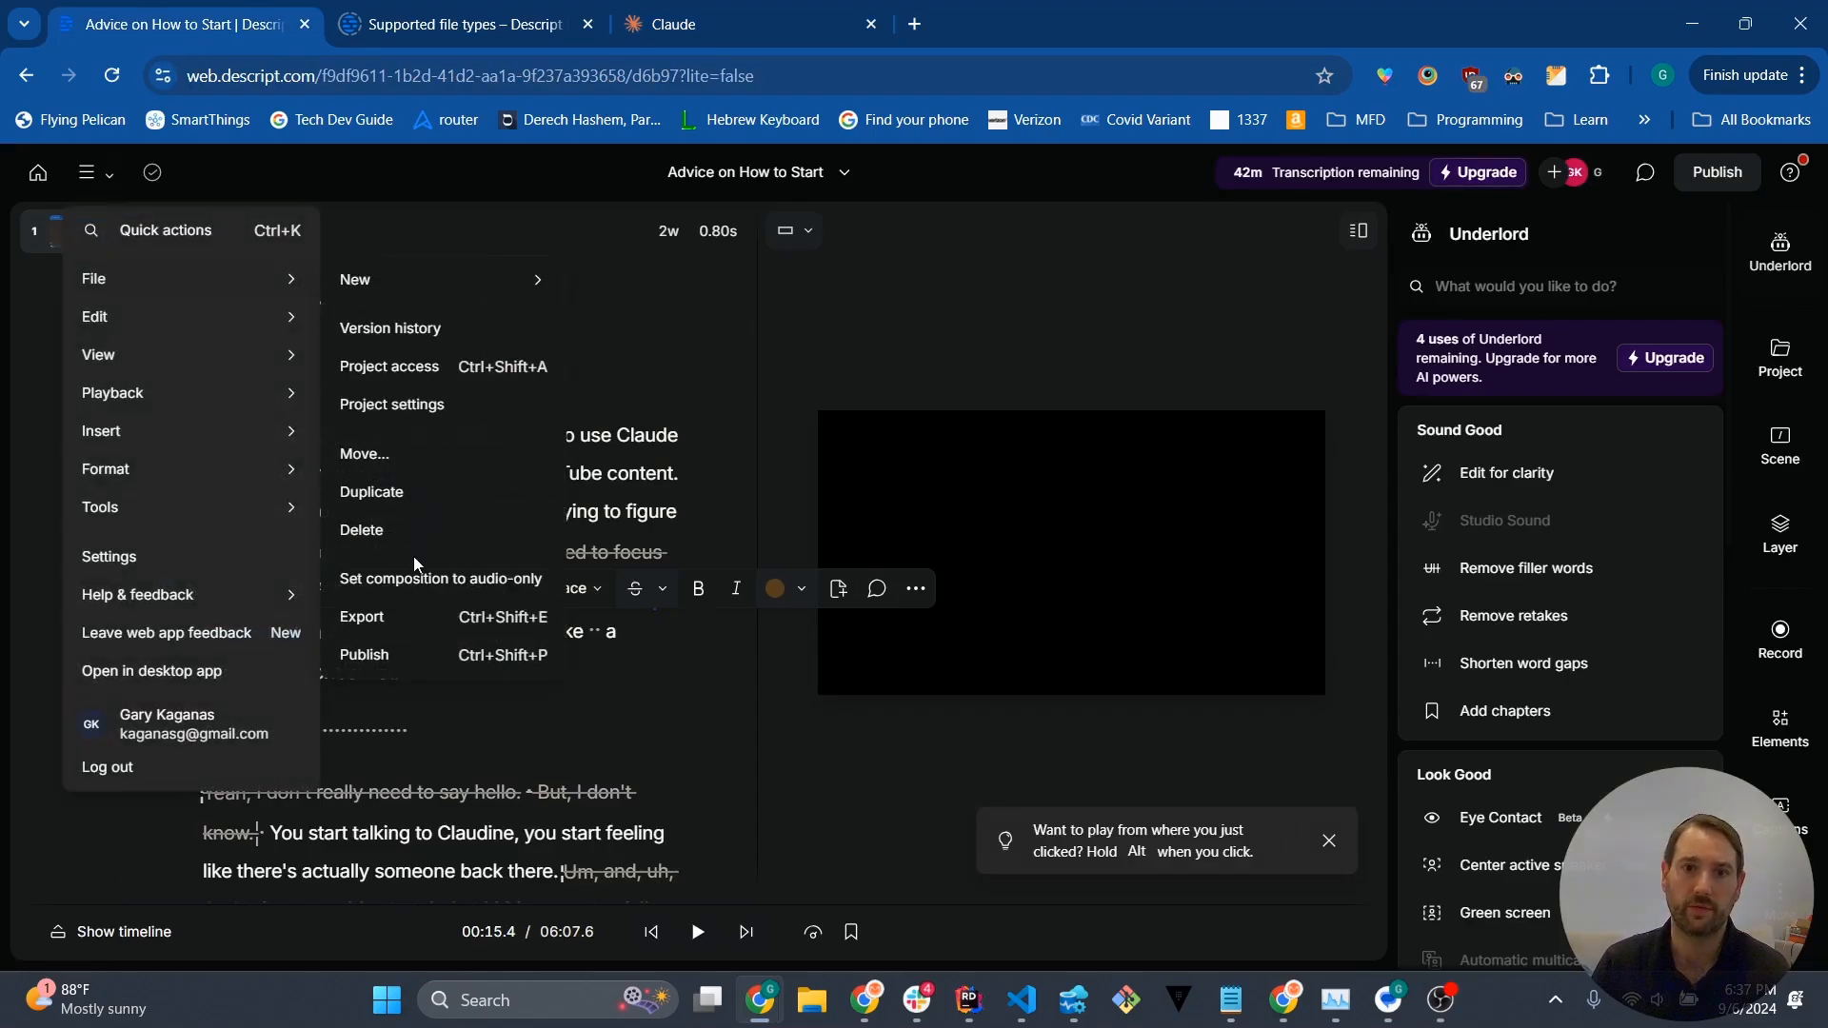
# Step: Reread Claude's instructions for saving the project and check back with the Descript project
pyautogui.click(677, 24)
pyautogui.scroll(1, 925, 578)
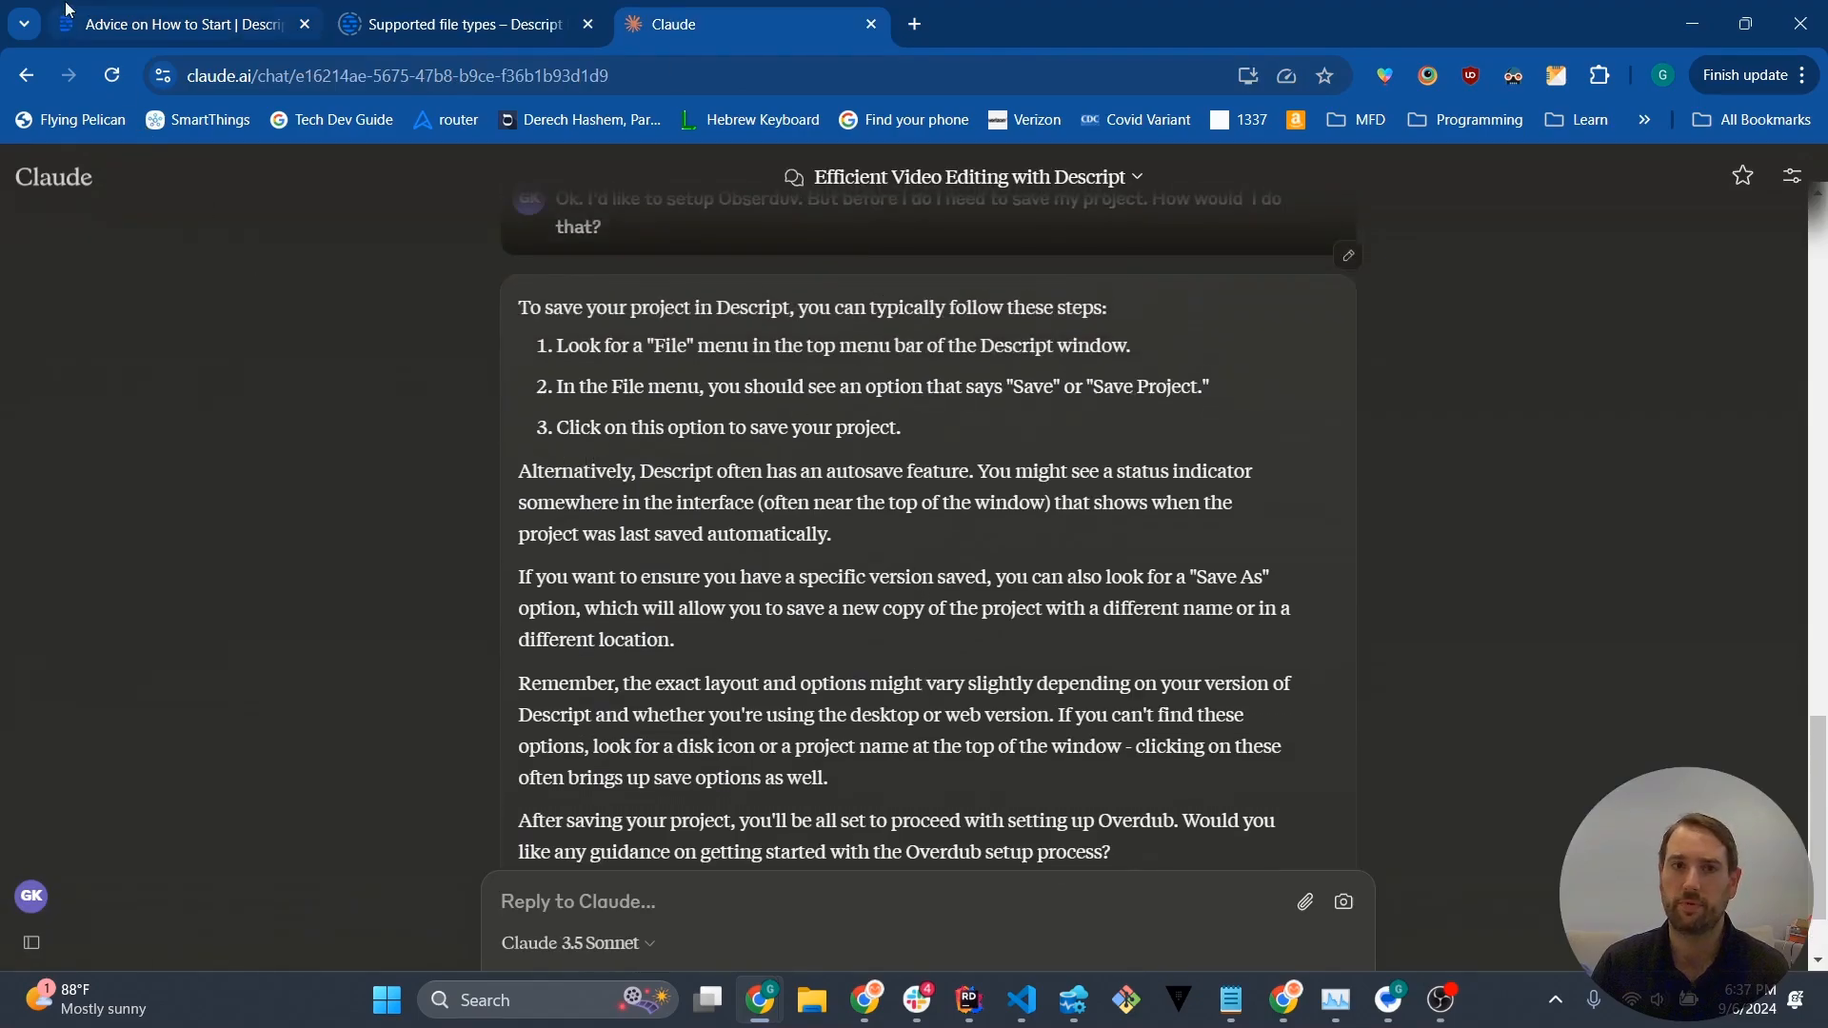
pyautogui.click(151, 29)
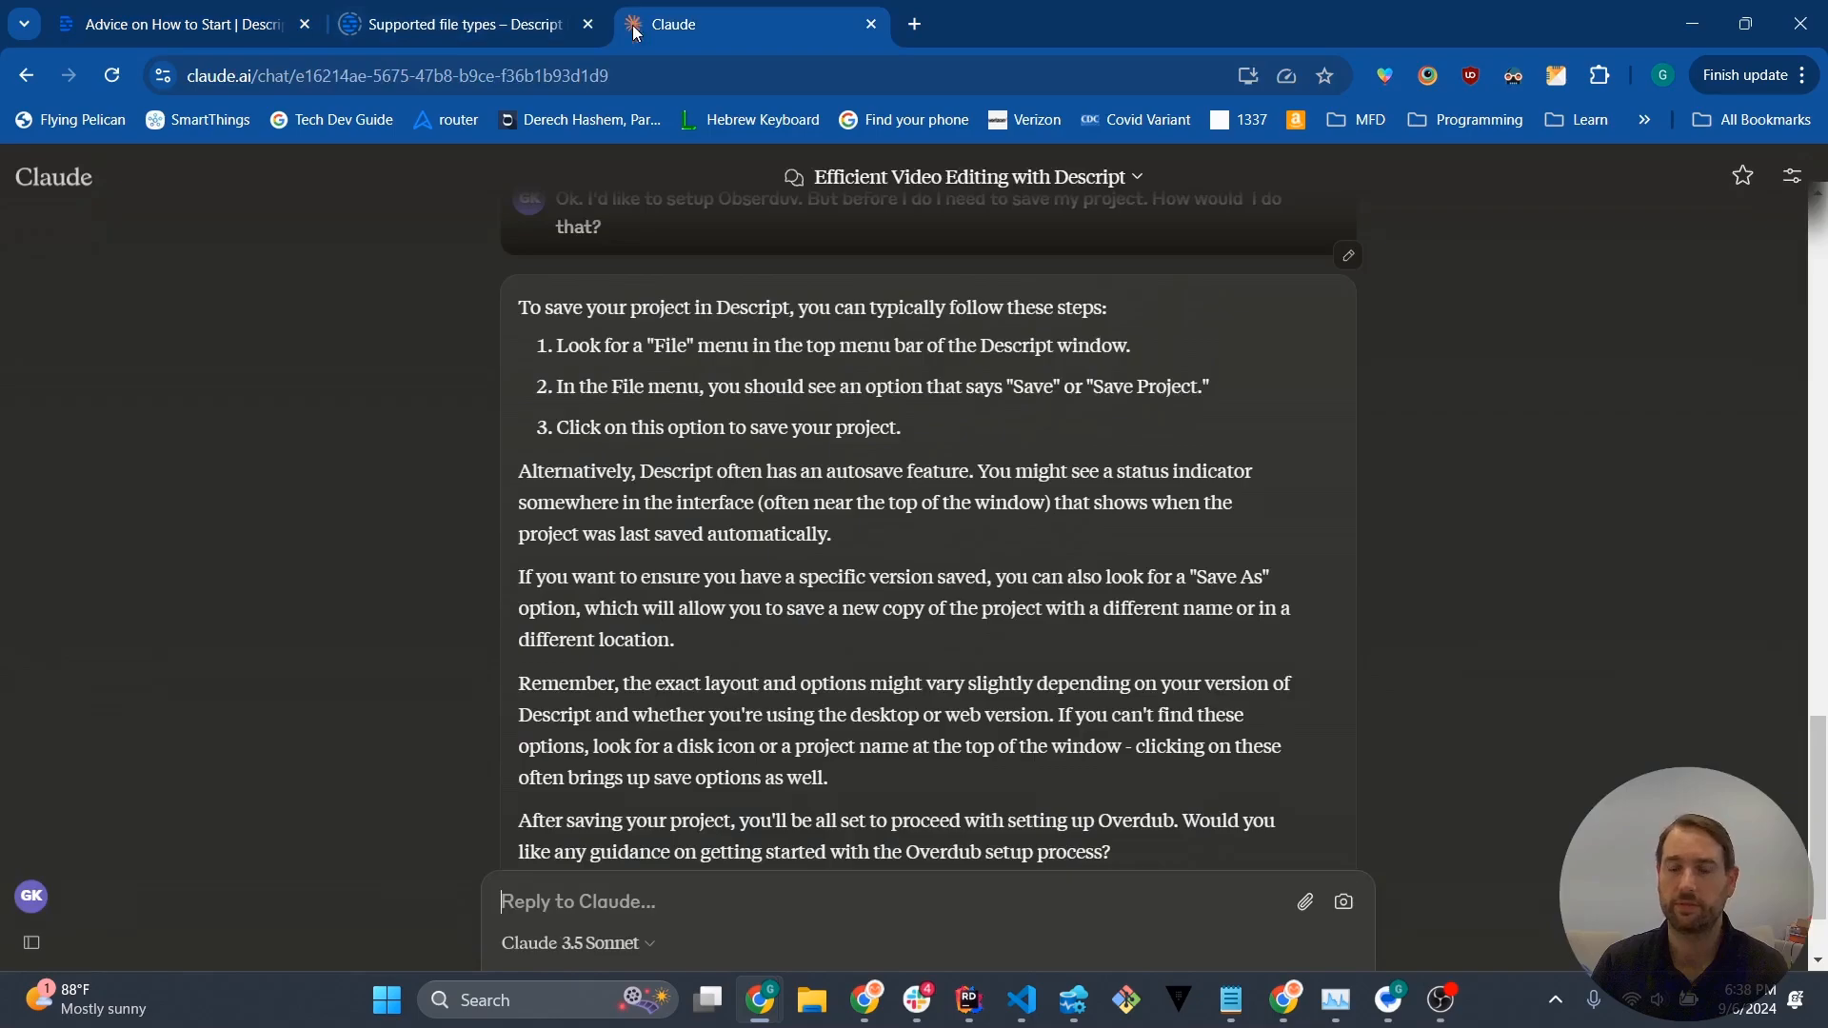
# Step: Read Claude's paragraph about Descript's autosave feature and check the Descript project for a saving status indicator
pyautogui.click(657, 26)
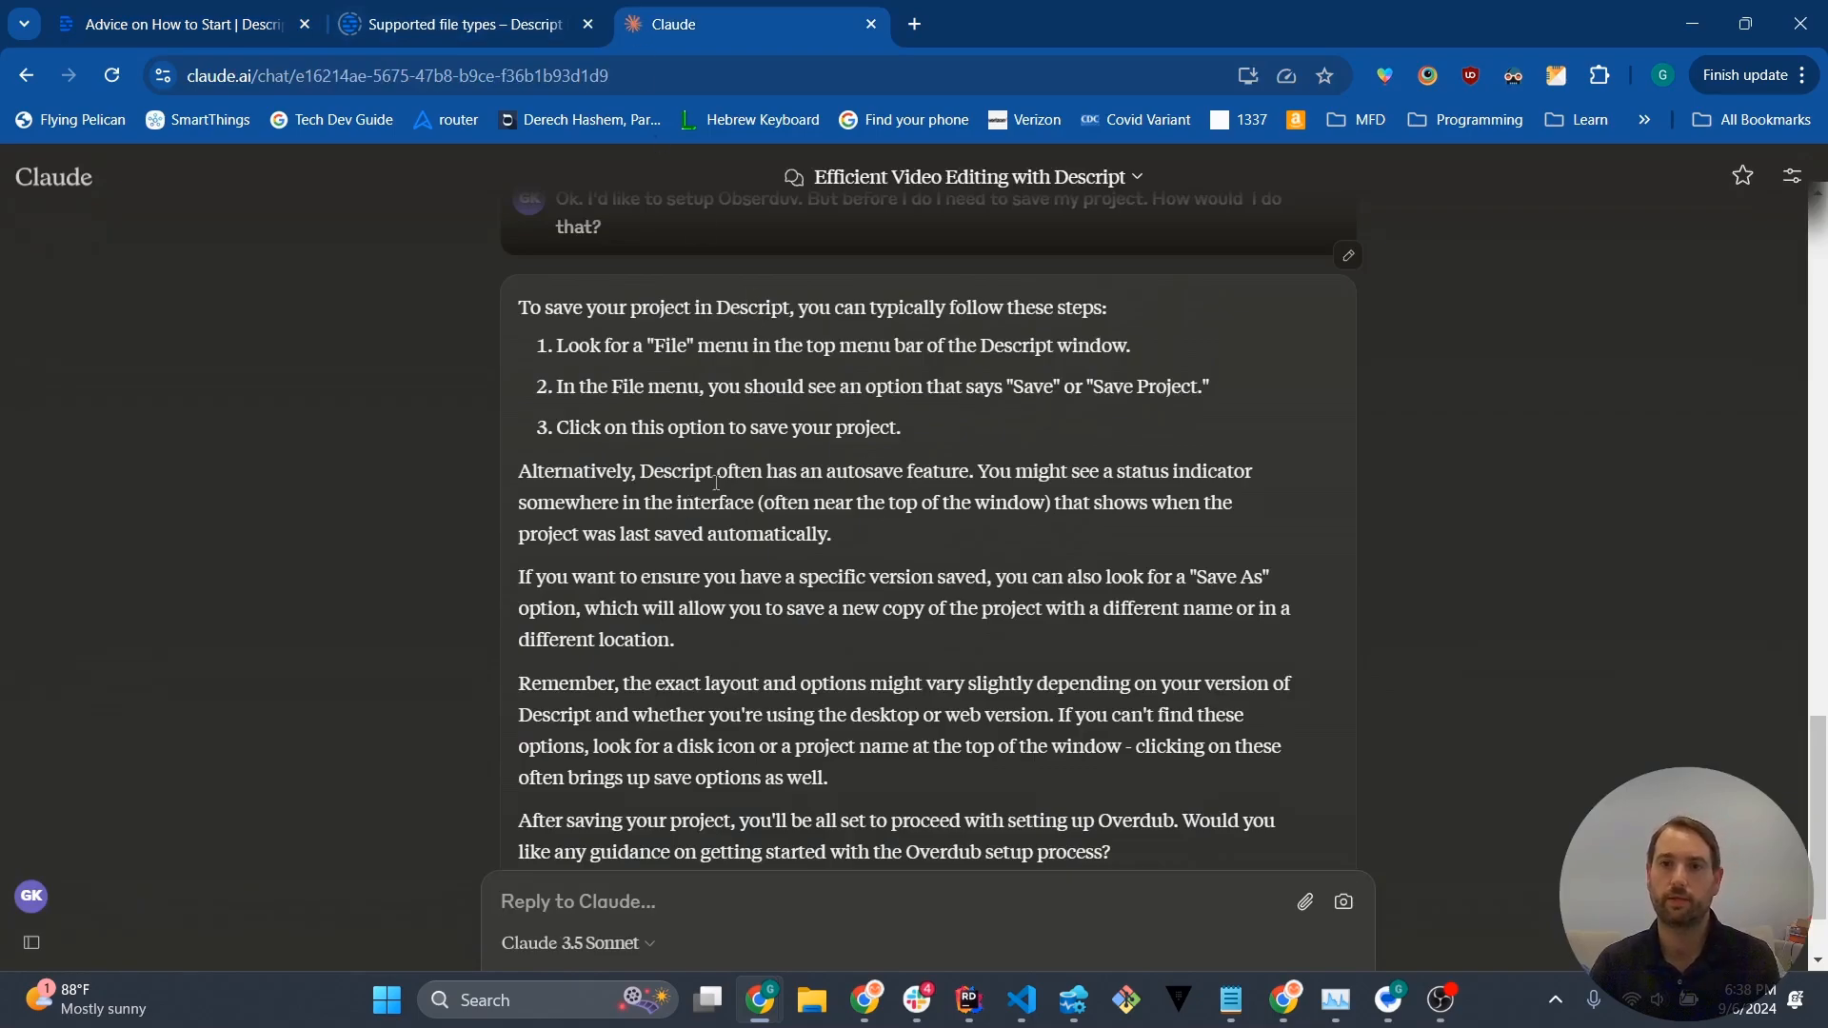
pyautogui.tripleClick(942, 470)
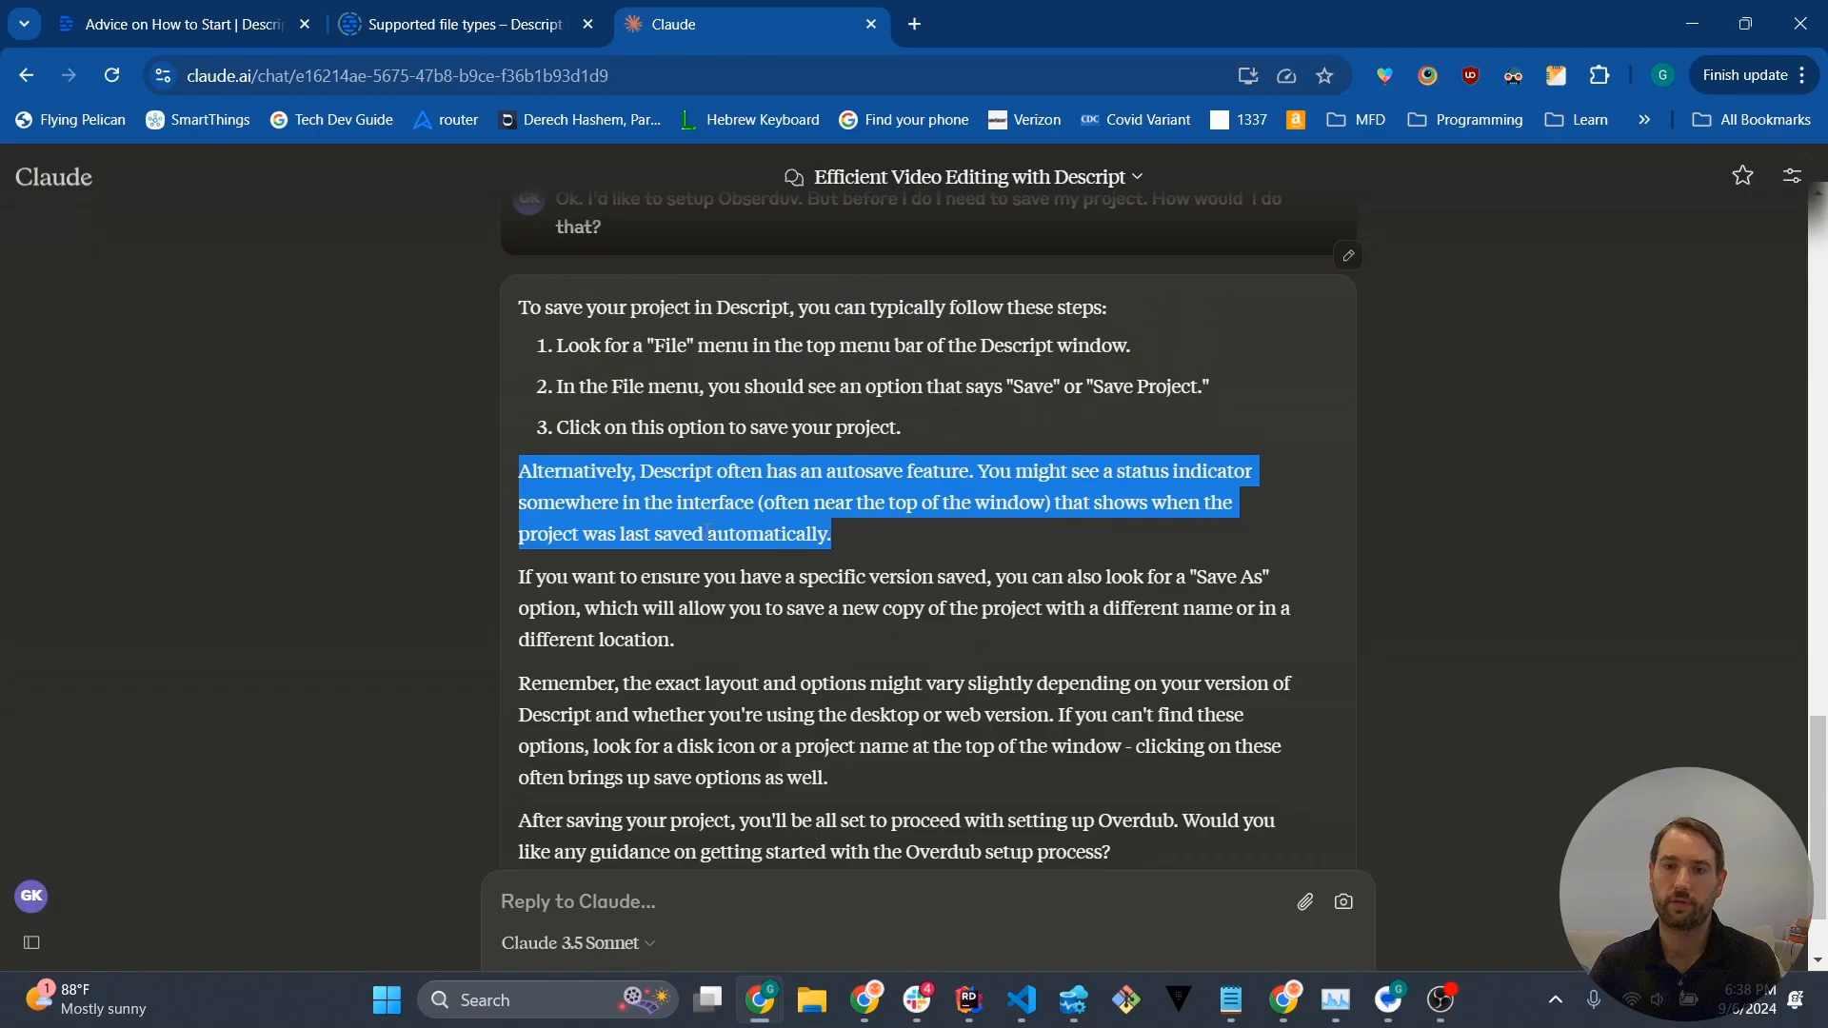
pyautogui.click(210, 21)
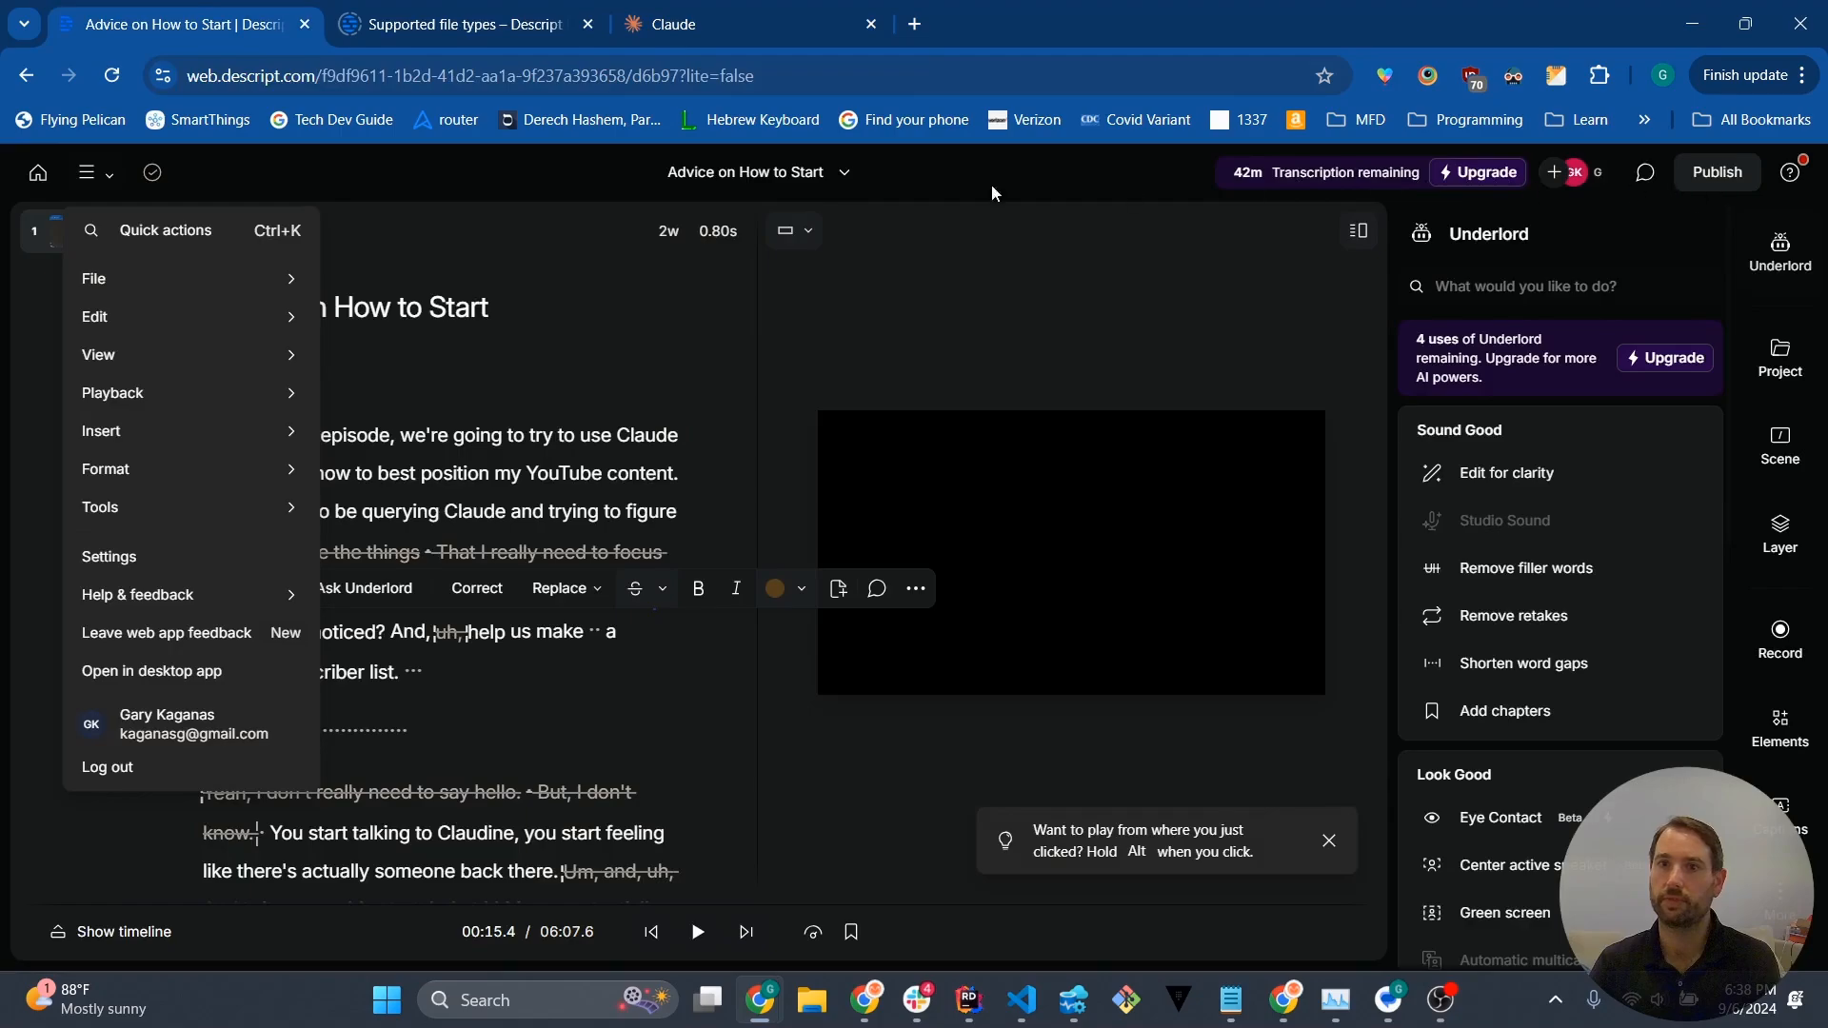
# Step: Switch to Claude and send "Actually I don't see a Save As option under the File menu. Can you verify if Descript does AutoSaving?"
pyautogui.click(785, 13)
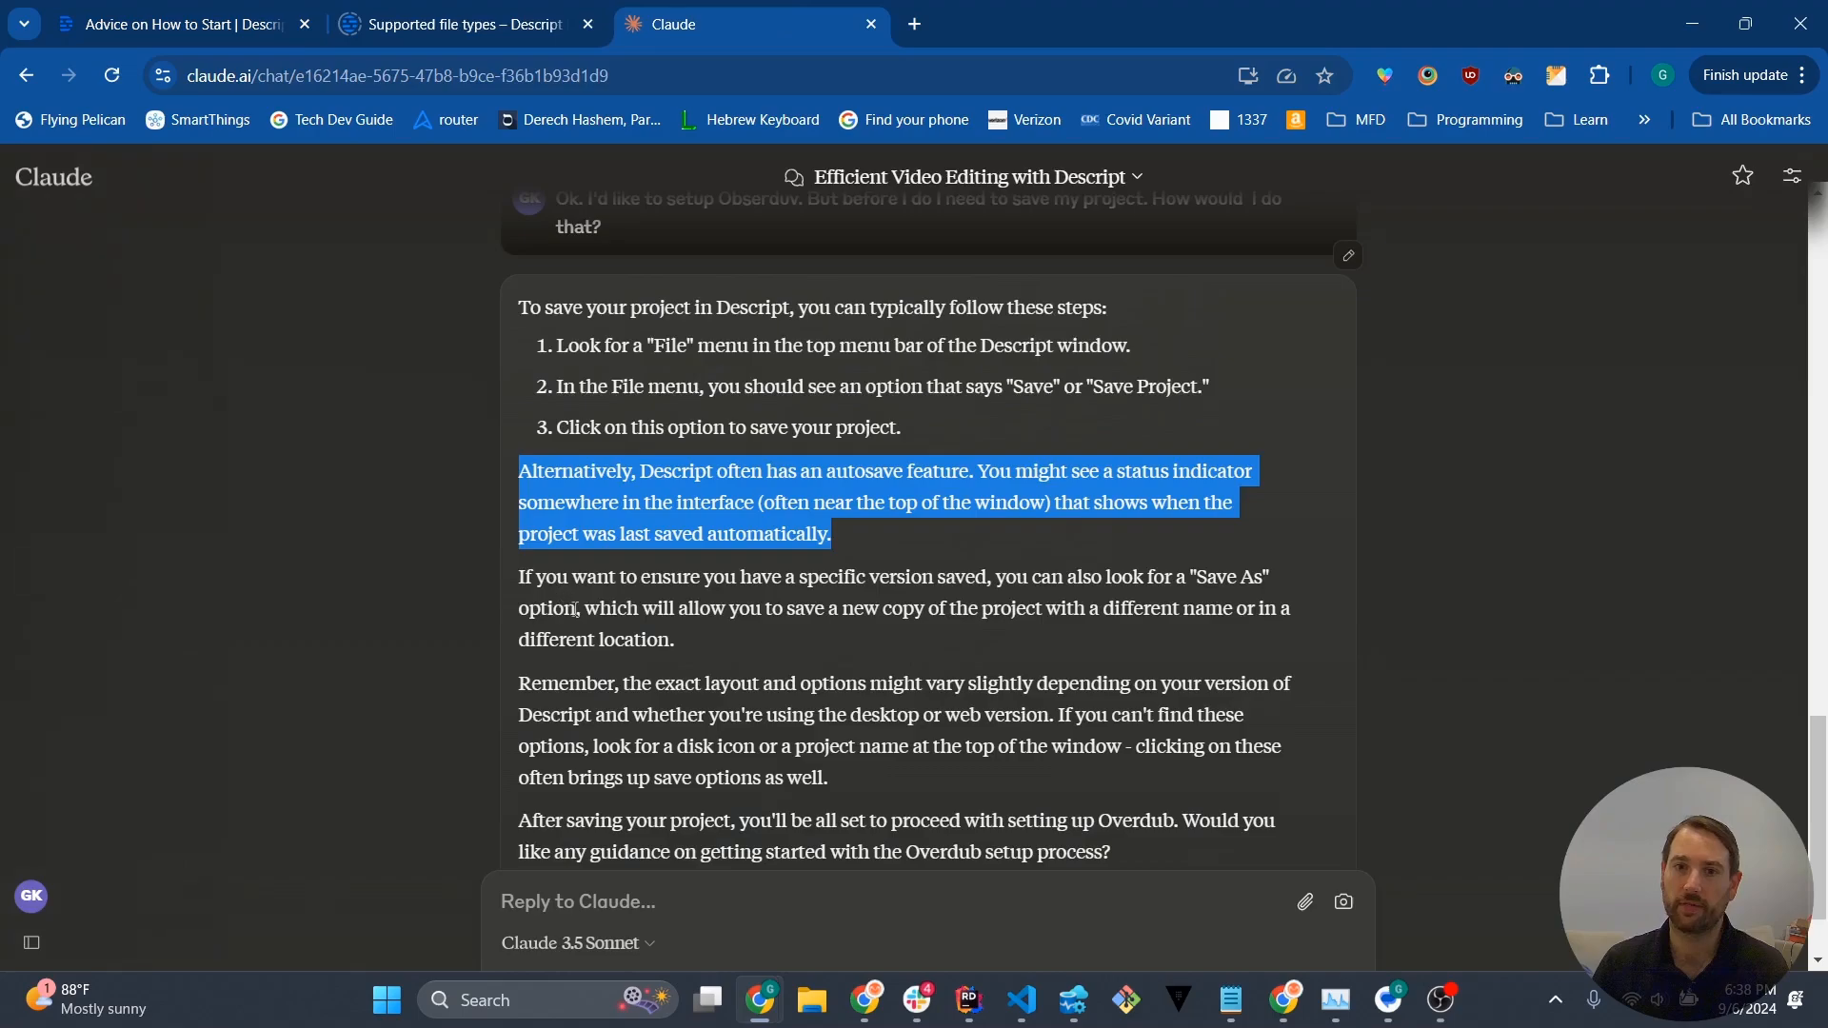
pyautogui.scroll(-2, 590, 723)
pyautogui.click(622, 902)
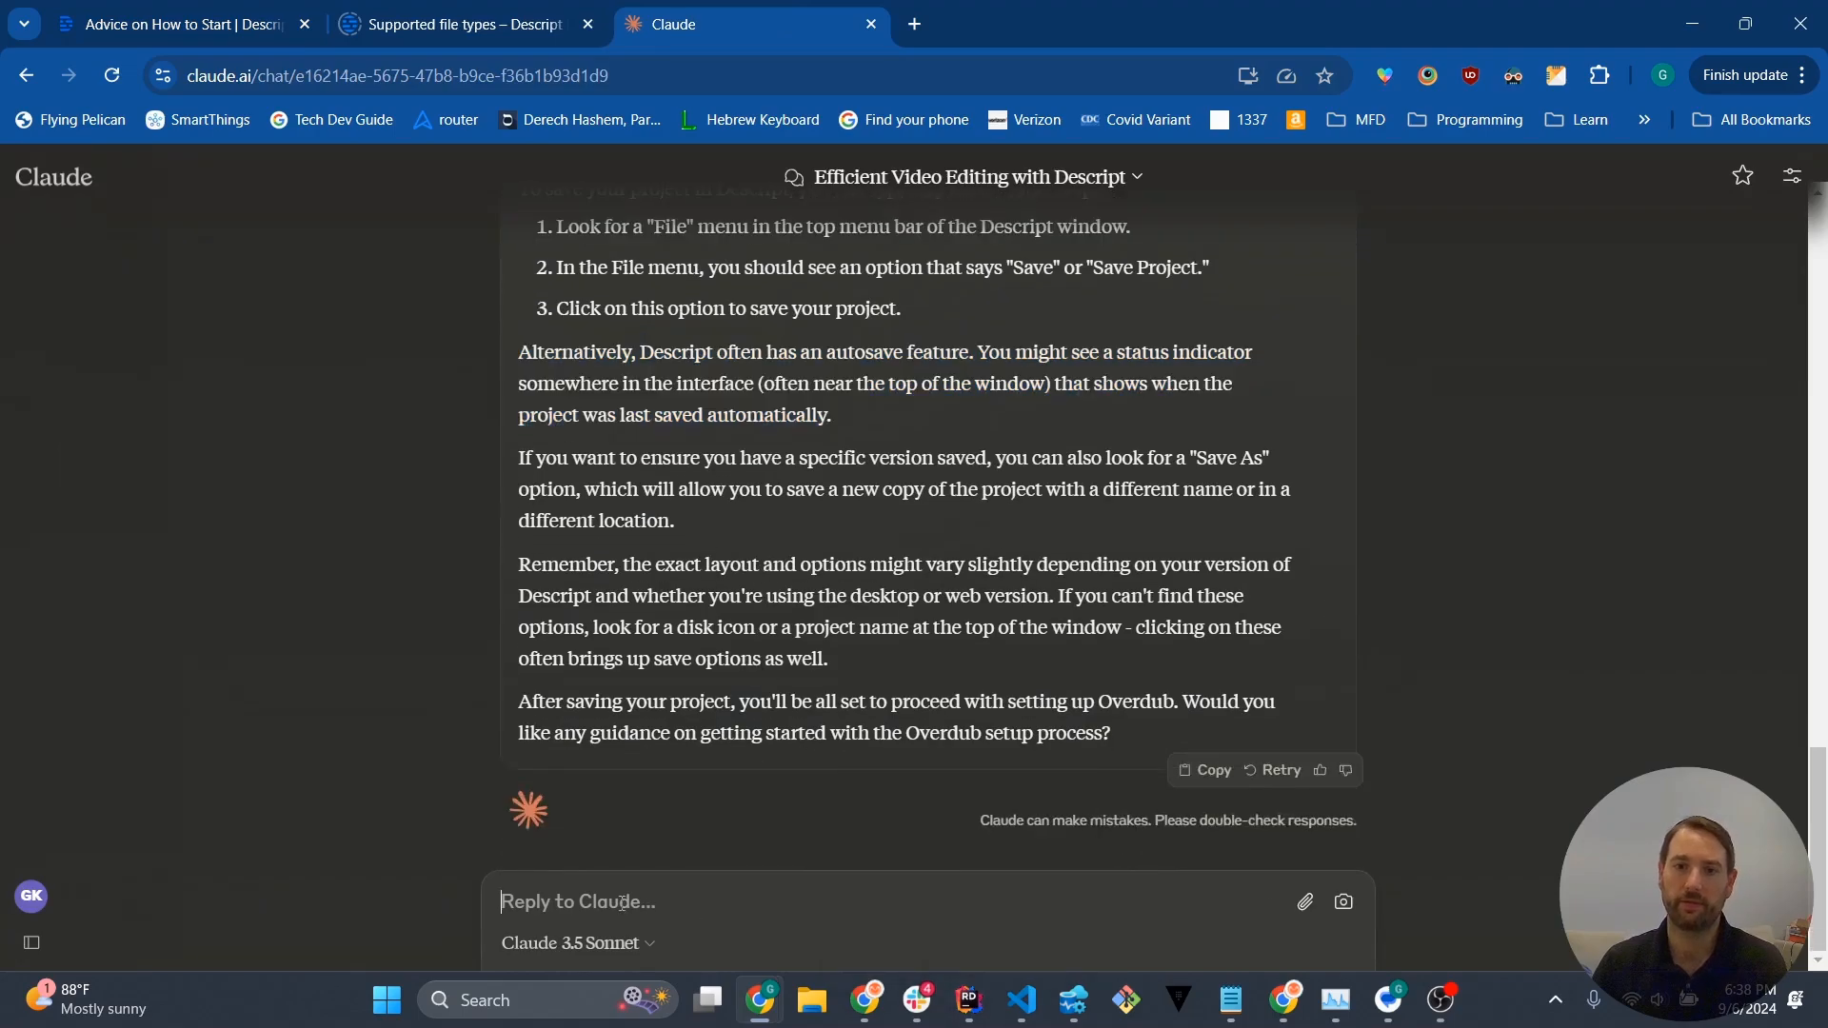
pyautogui.write('Actual')
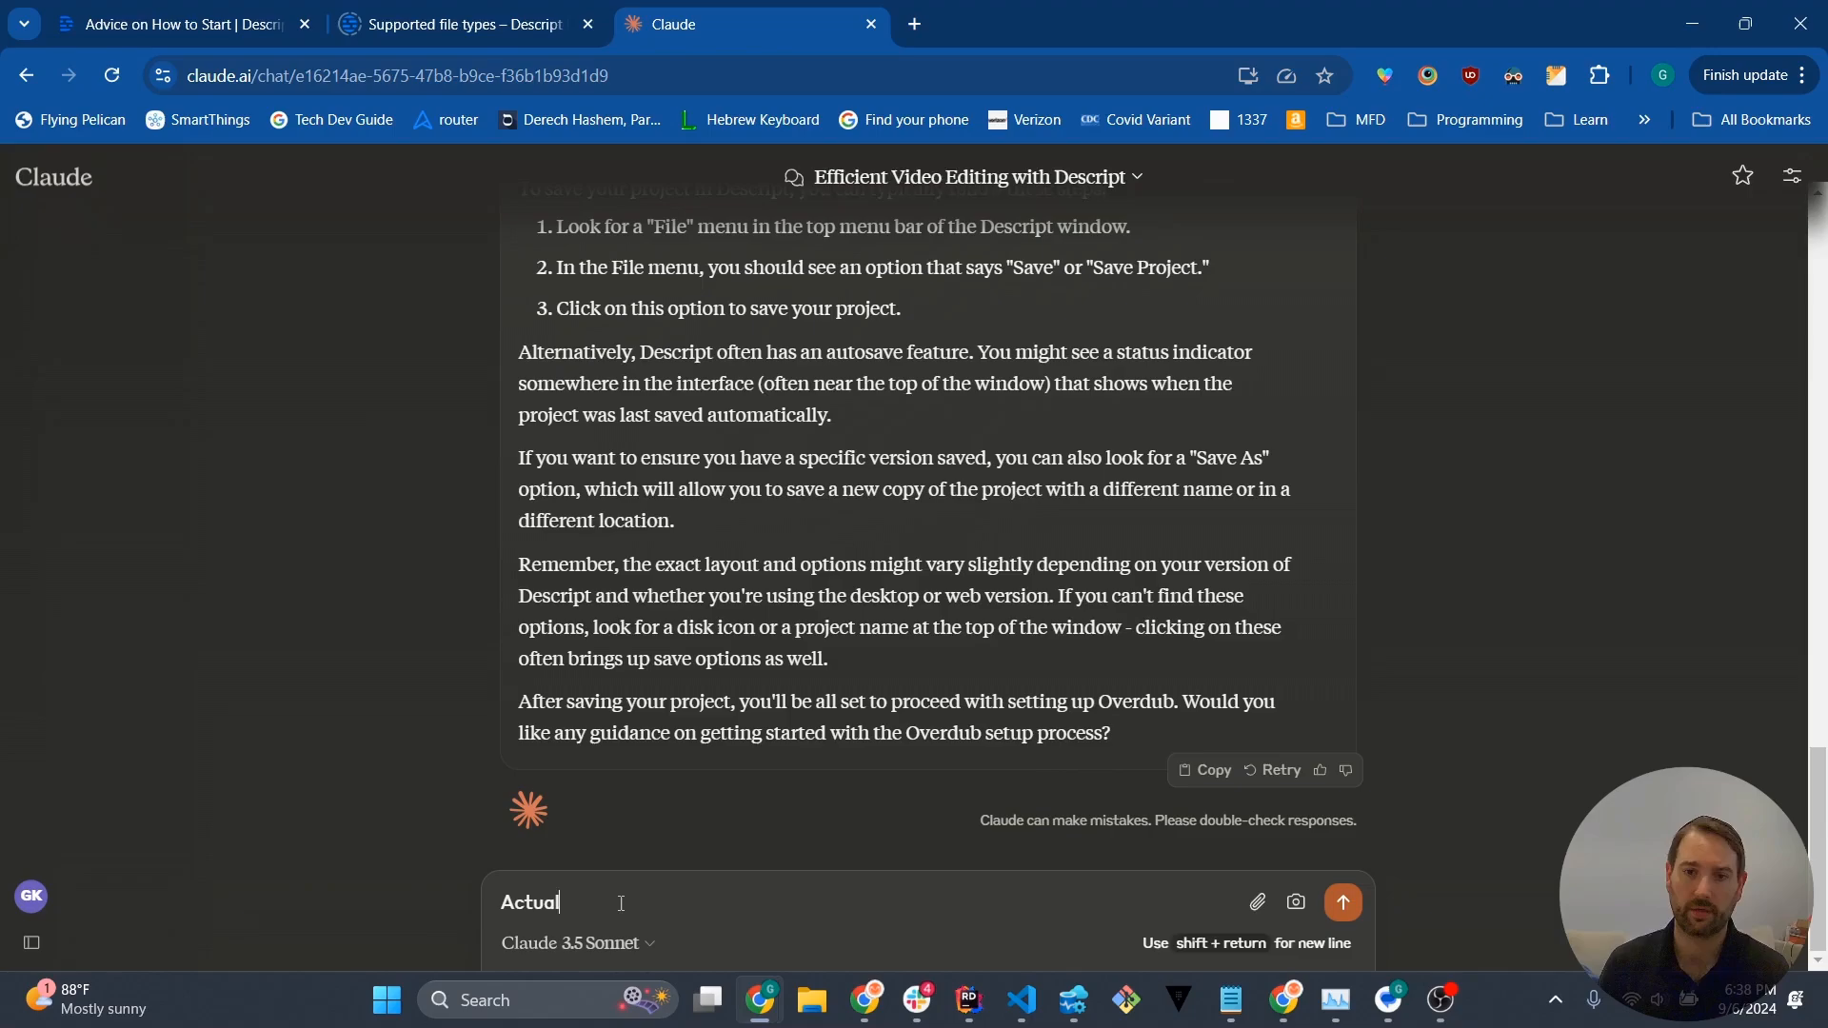
pyautogui.write("ly I don't see a Save")
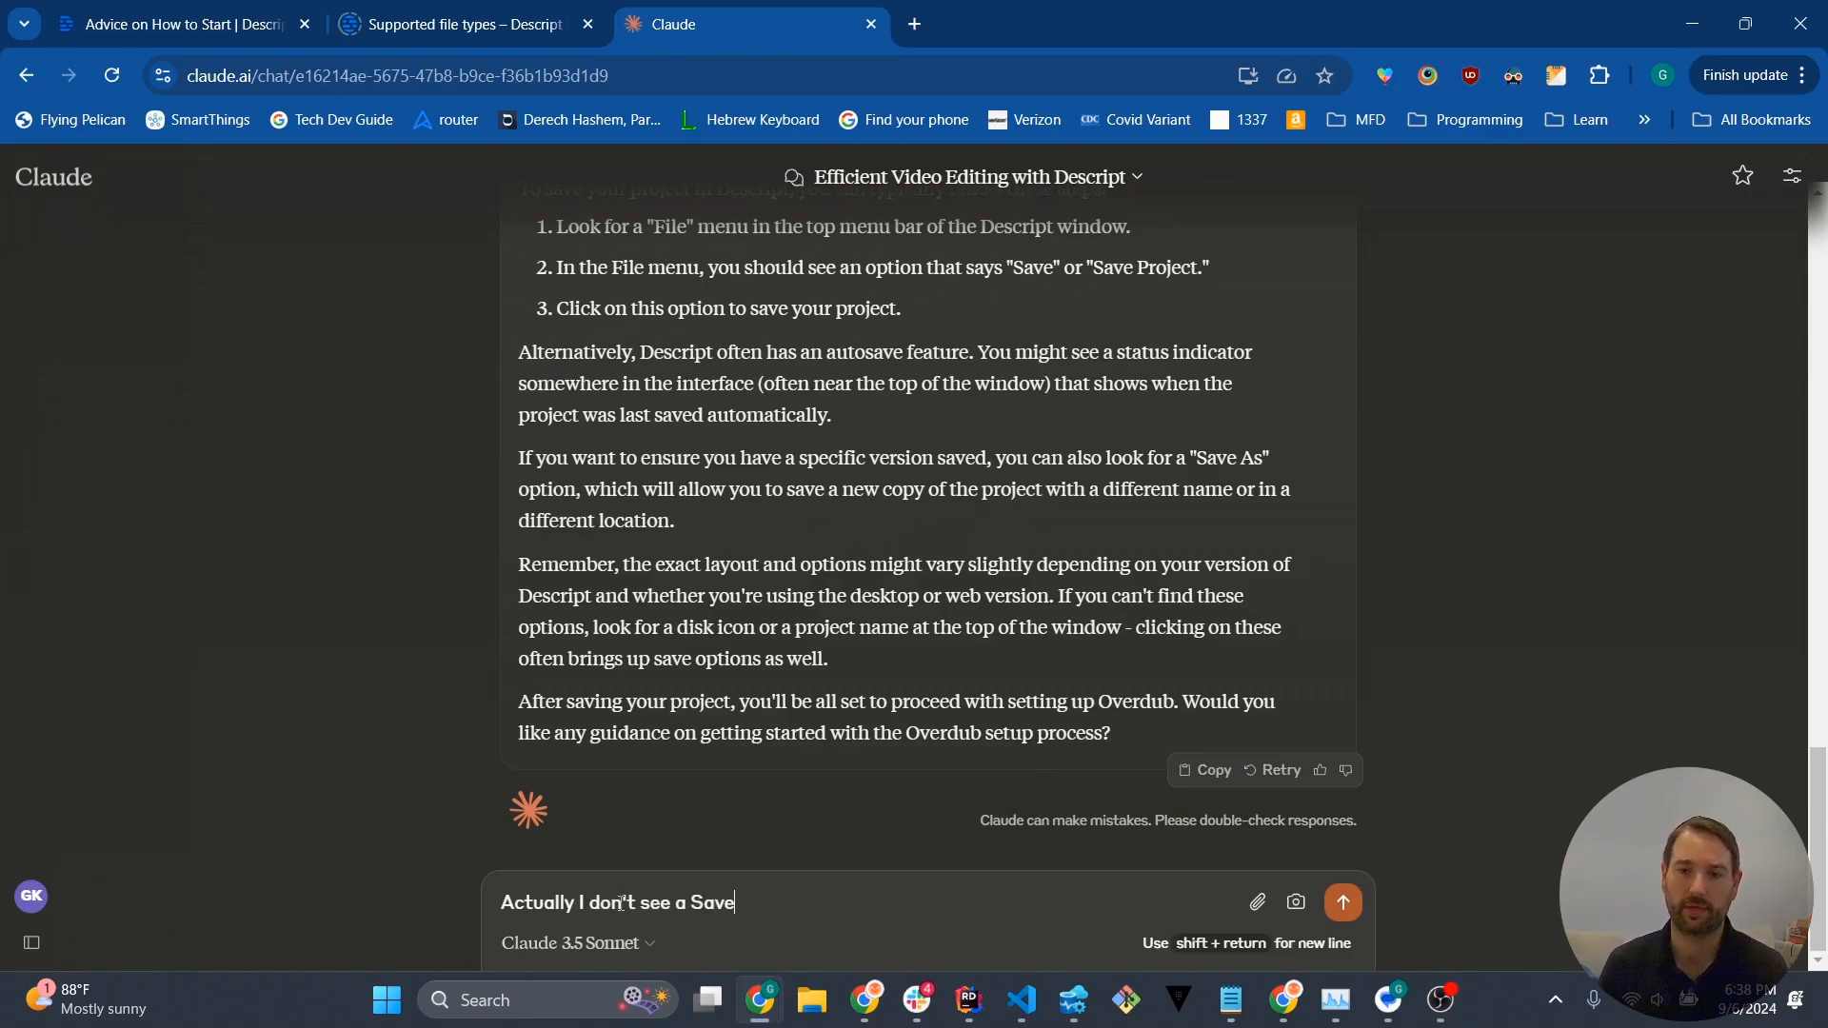
pyautogui.write(' As option i')
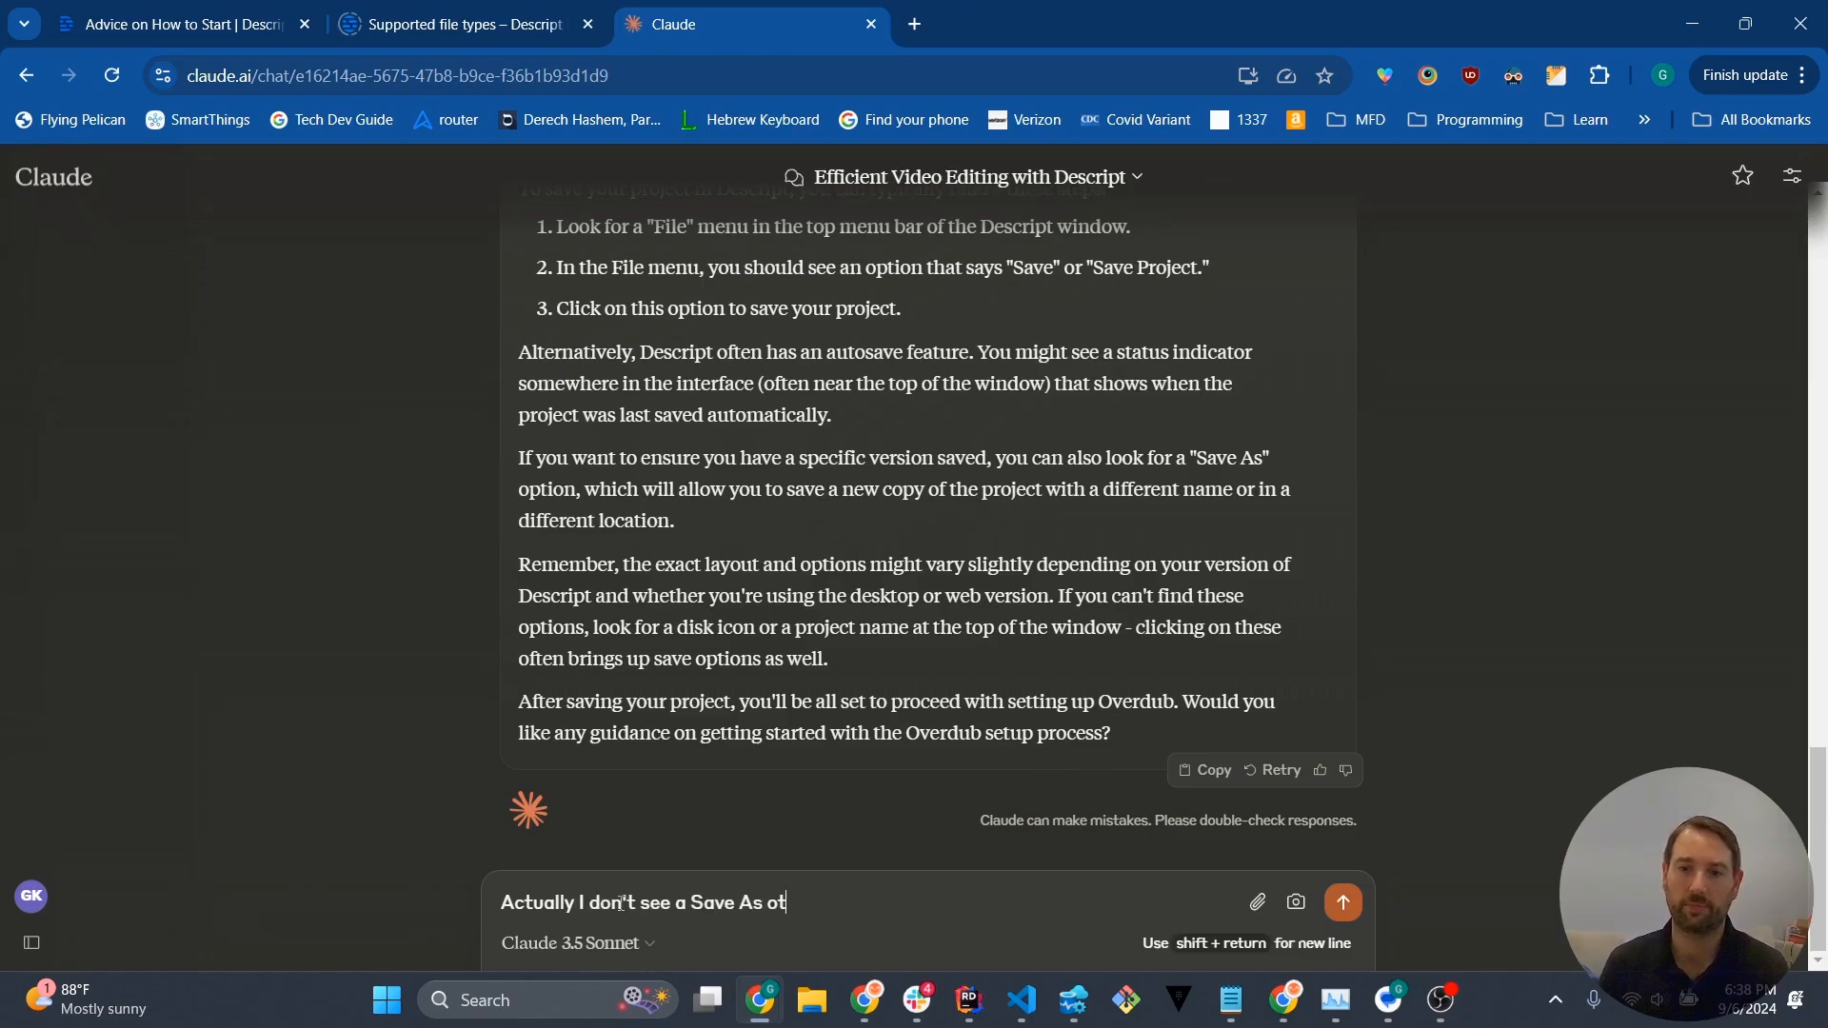
pyautogui.write('n the')
pyautogui.press('BackSpace')
pyautogui.press('BackSpace')
pyautogui.press('BackSpace')
pyautogui.press('BackSpace')
pyautogui.press('BackSpace')
pyautogui.press('BackSpace')
pyautogui.write('u')
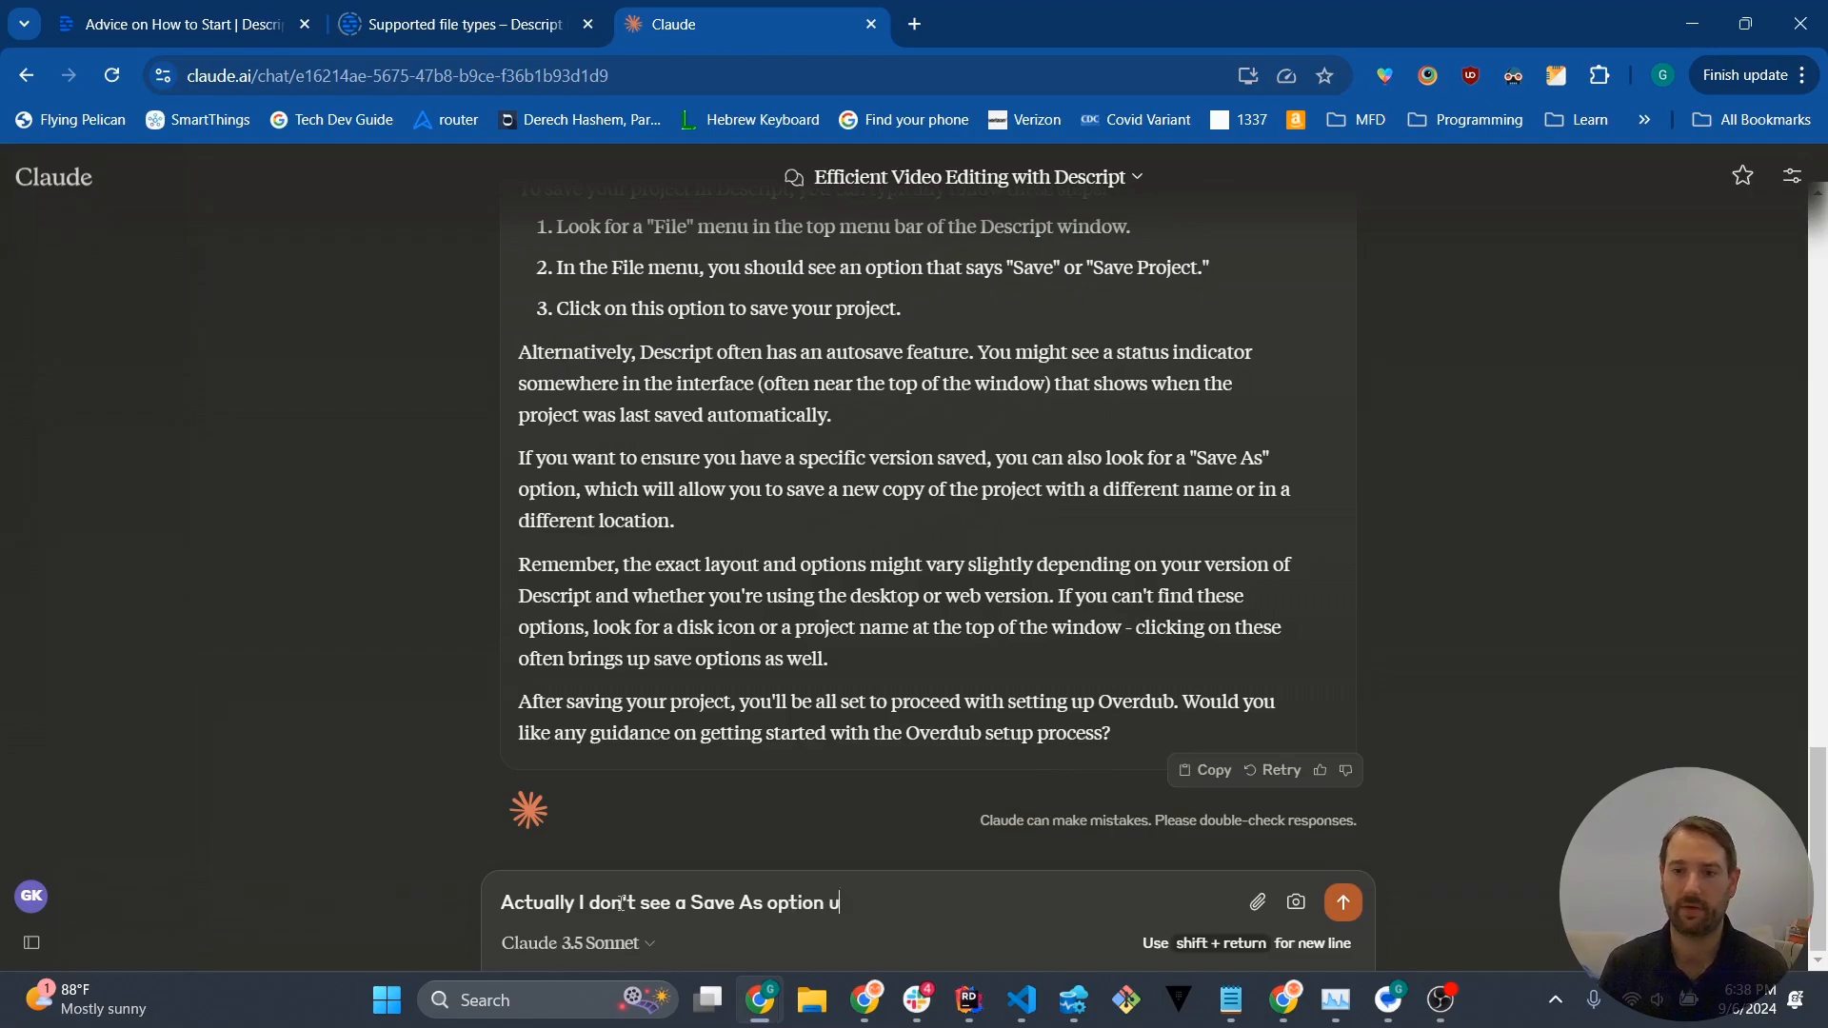
pyautogui.write('nder the File Menu. C')
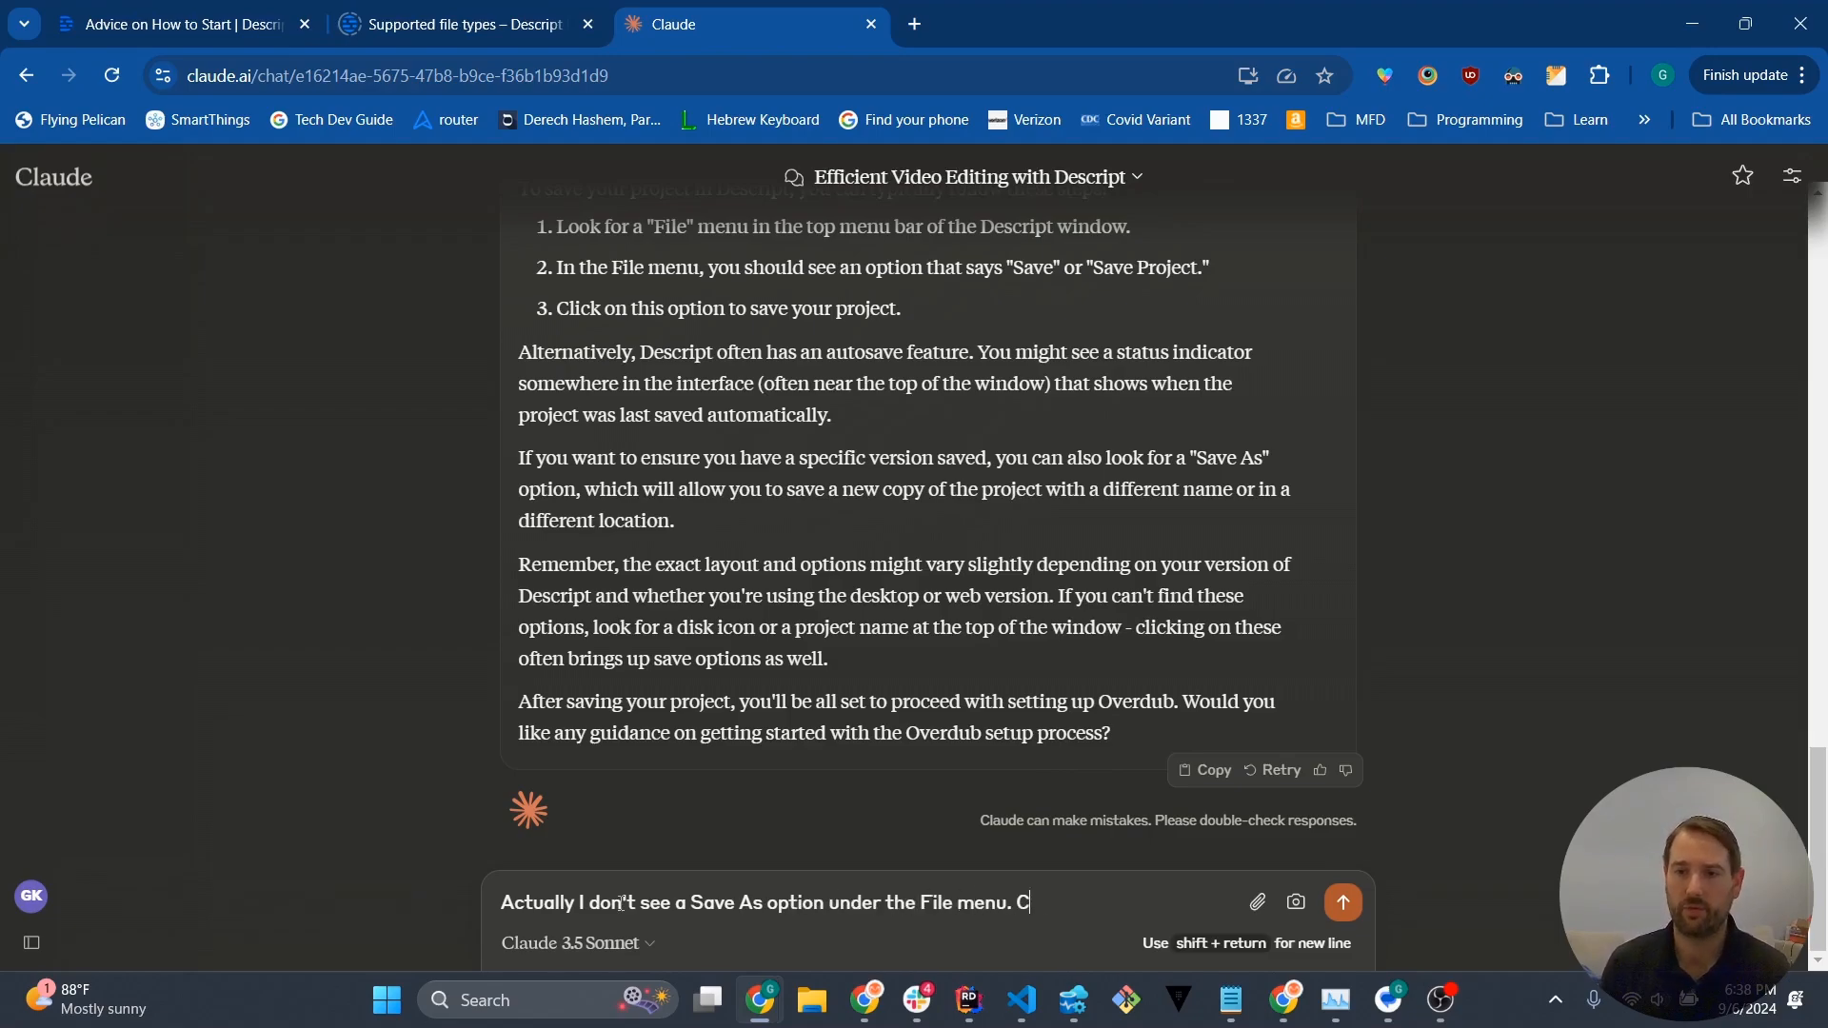
pyautogui.write('an you verify if De')
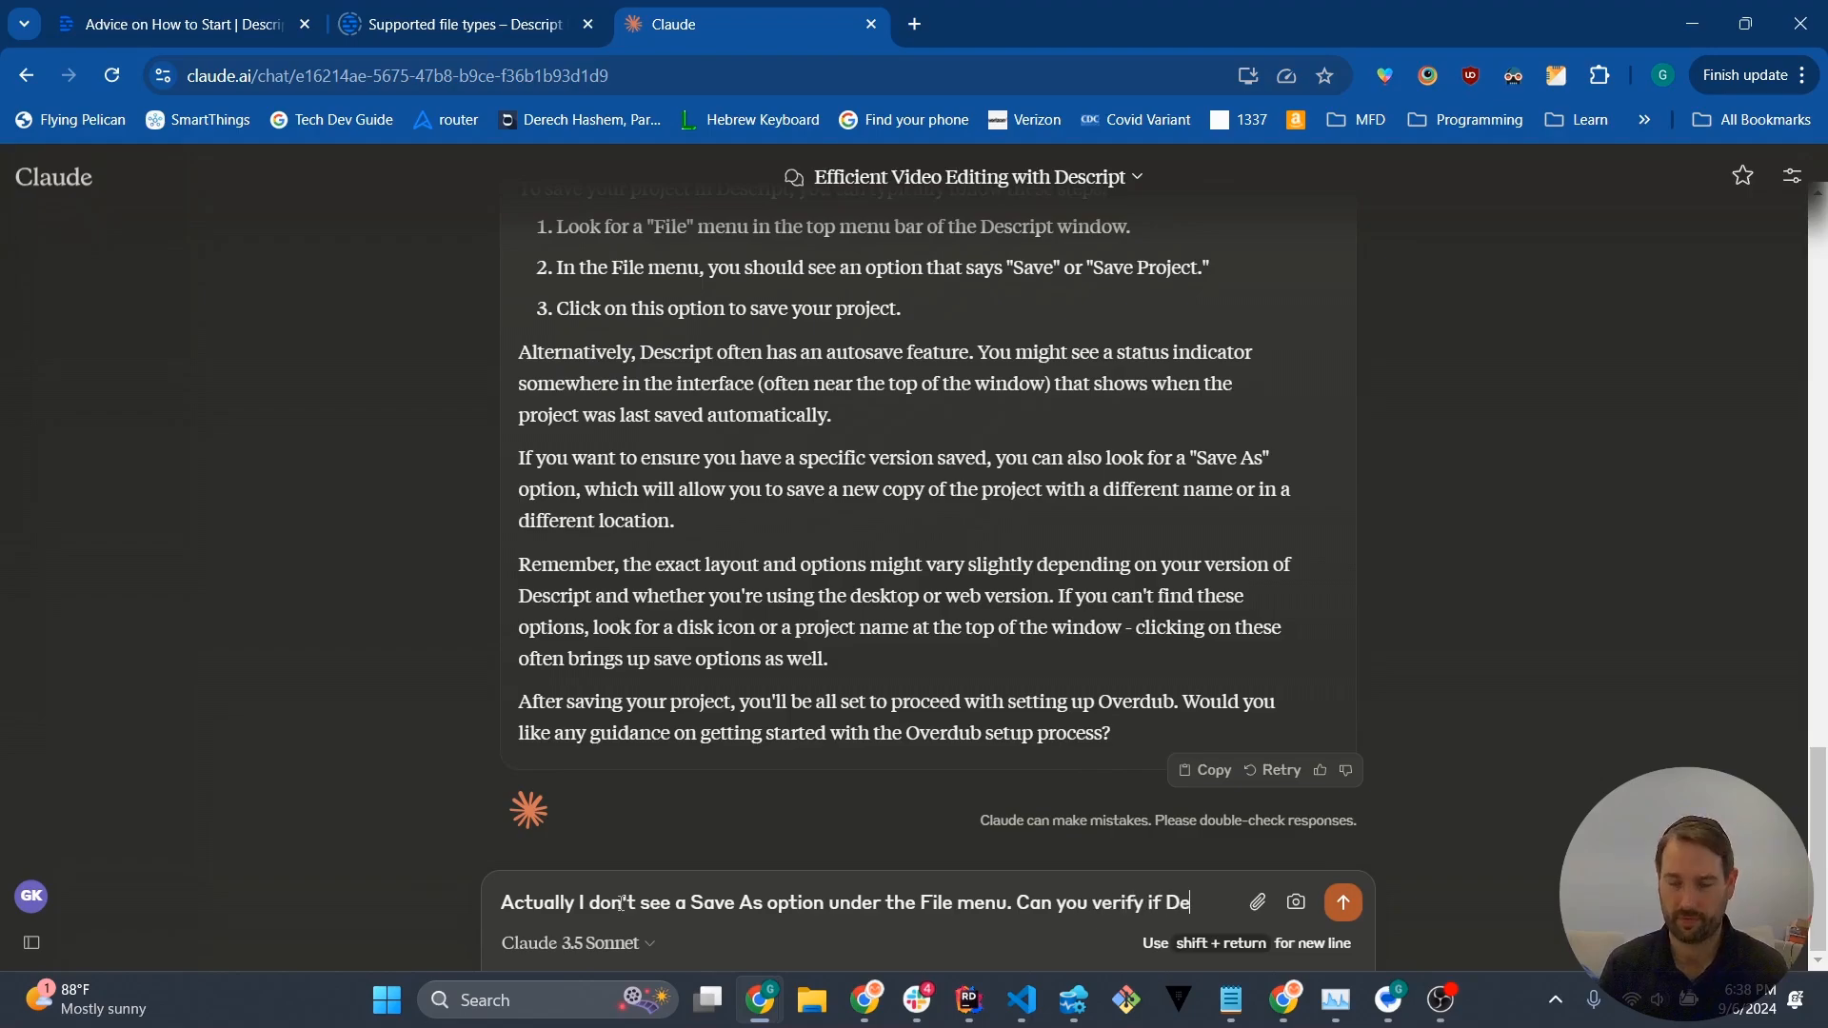
pyautogui.write('script does a')
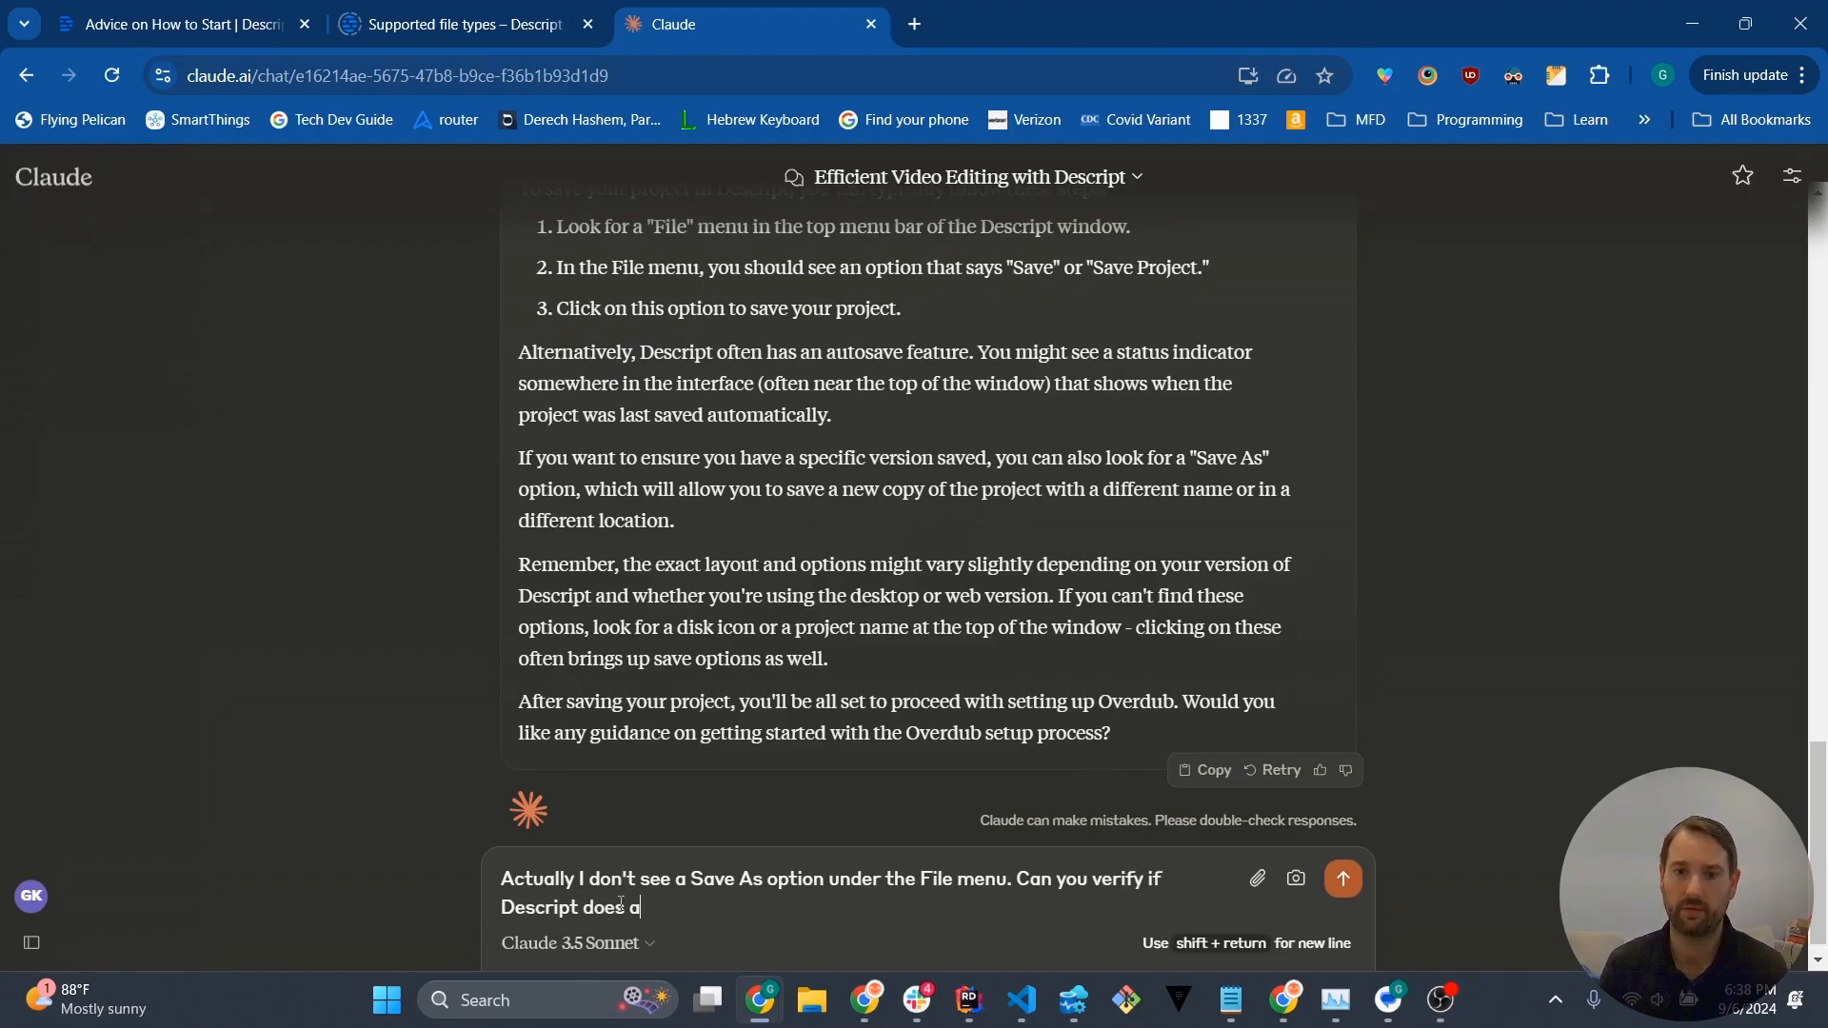
pyautogui.press('BackSpace')
pyautogui.write('AutoSaving?')
pyautogui.press('Return')
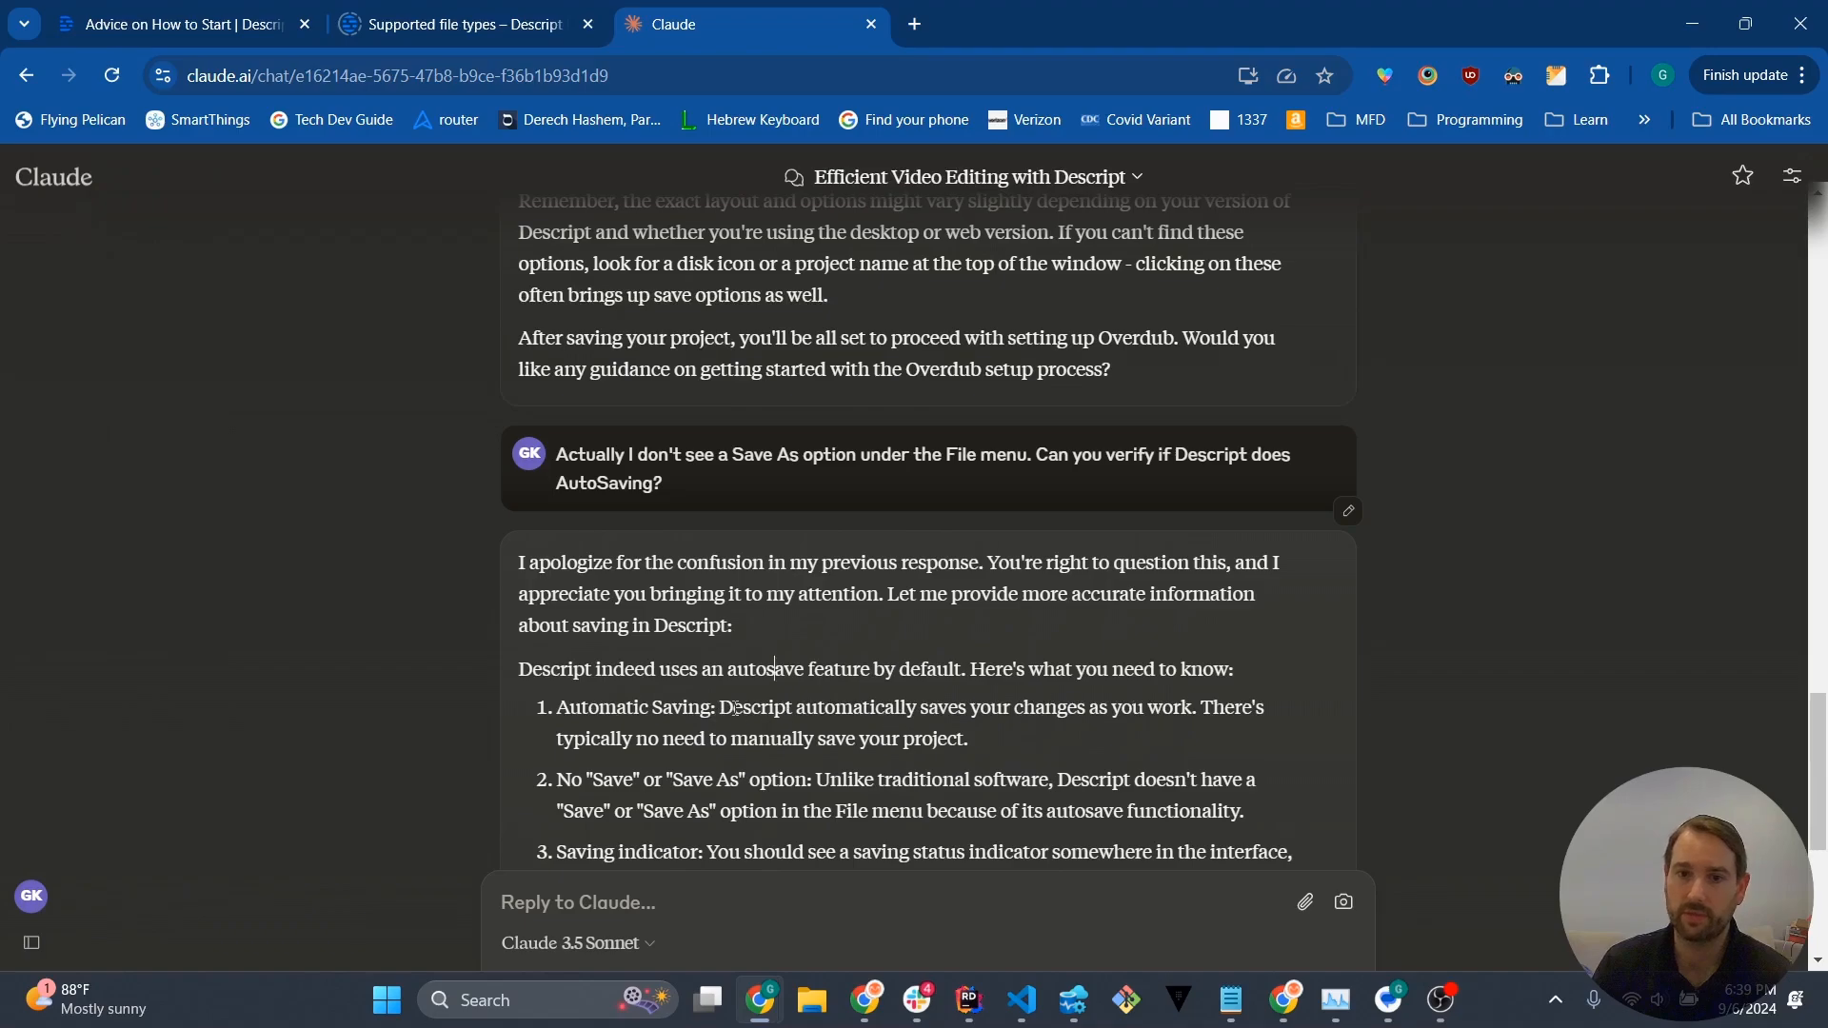
# Step: Read Claude's autosave answer and check the saved edits in a duplicate tab of the Descript project, closing the duplicate and the open menu
pyautogui.scroll(-2, 736, 710)
pyautogui.scroll(-3, 734, 607)
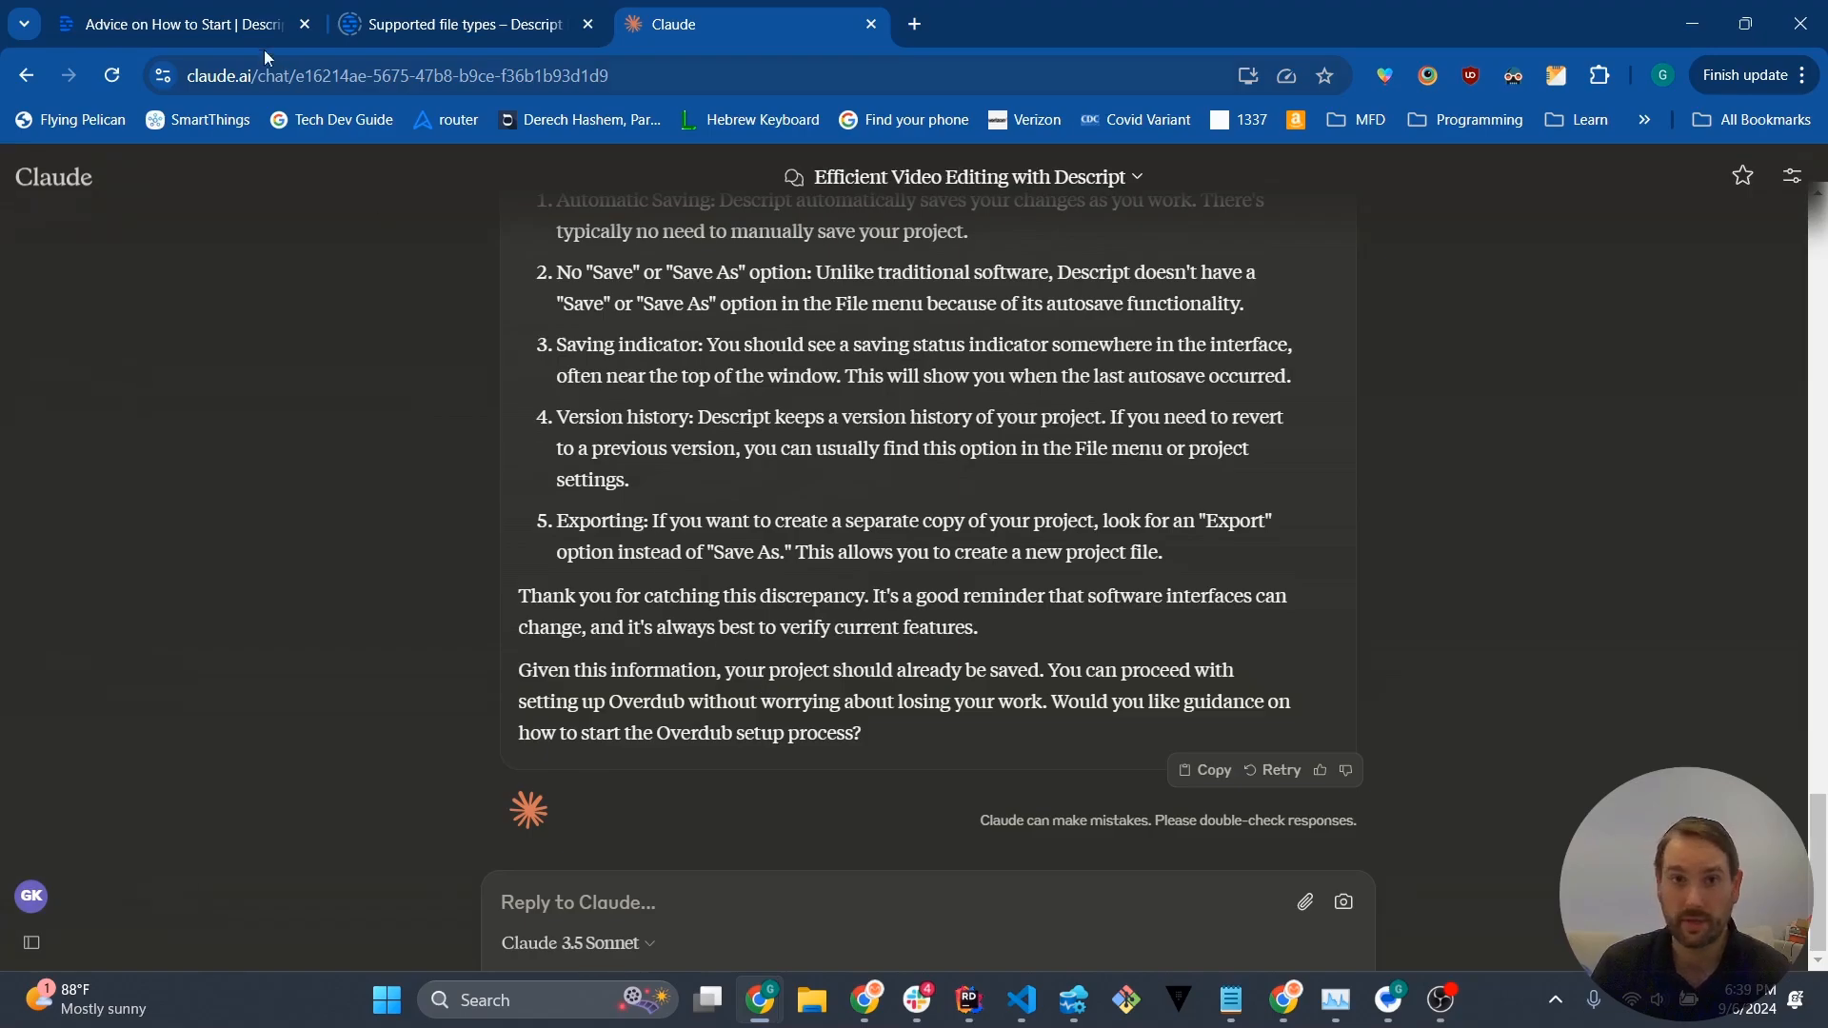
pyautogui.click(160, 21)
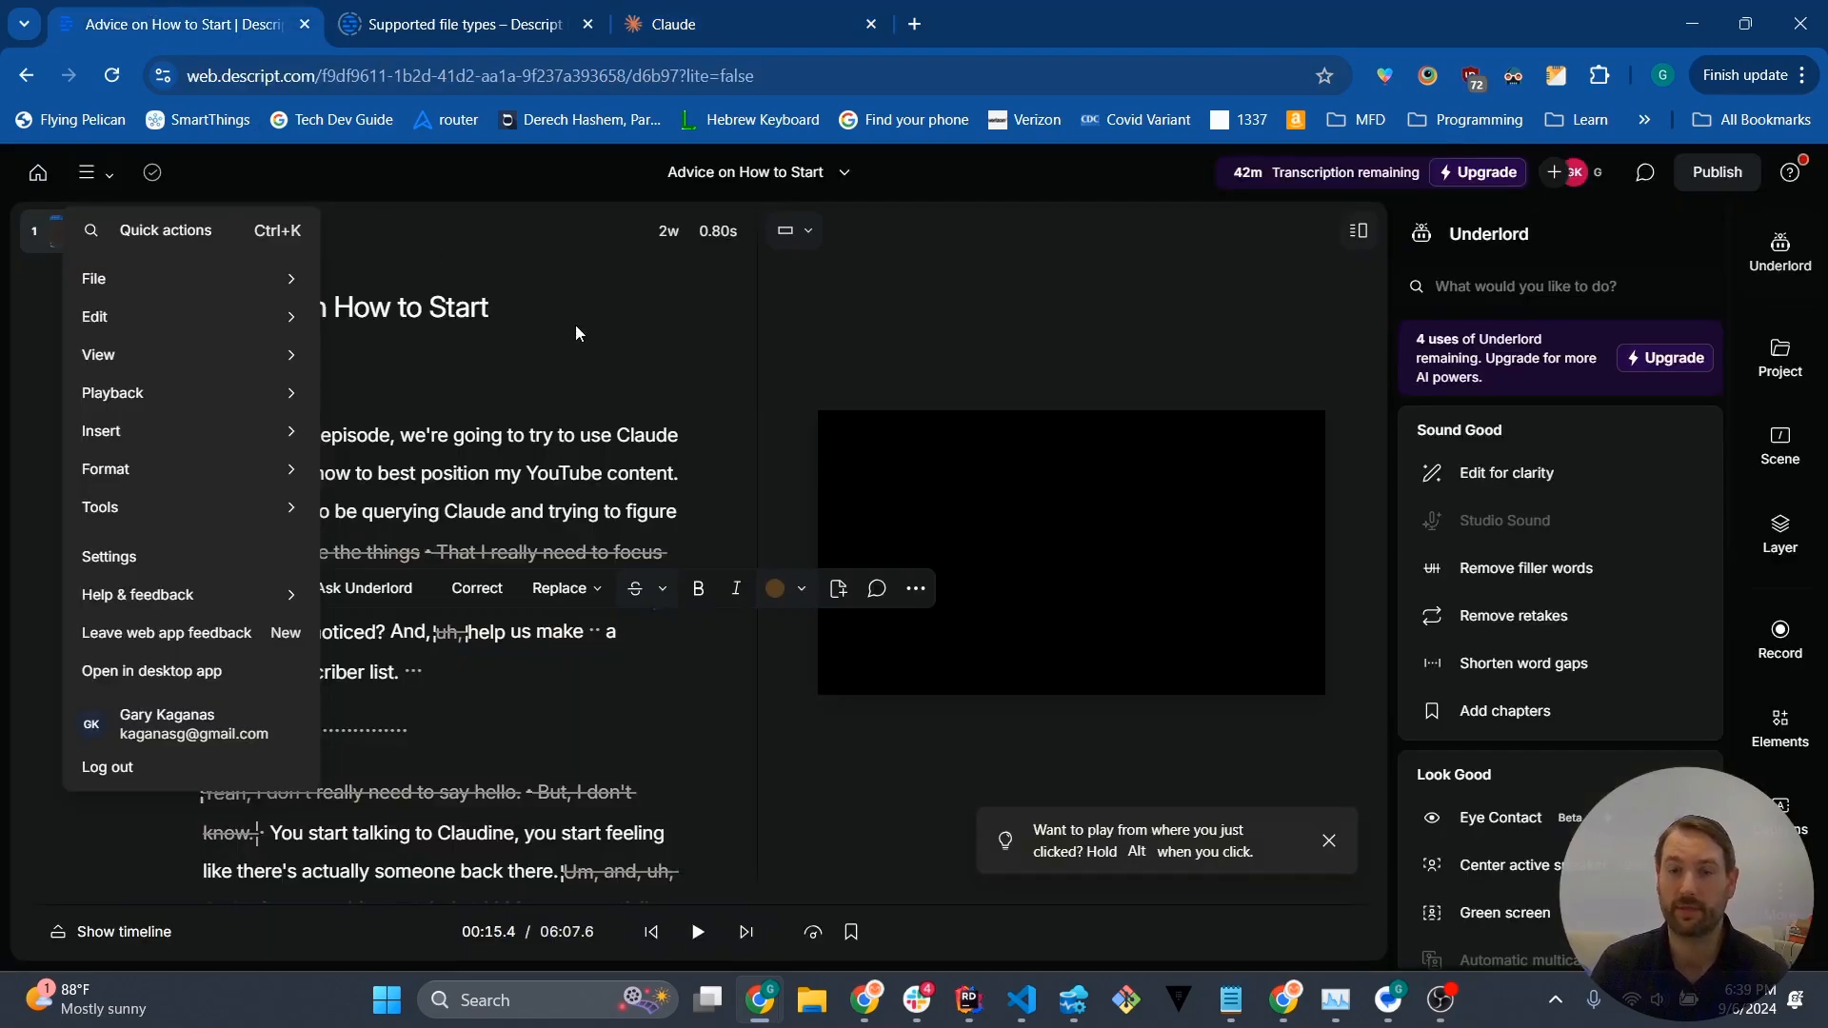
pyautogui.rightClick(201, 23)
pyautogui.click(357, 234)
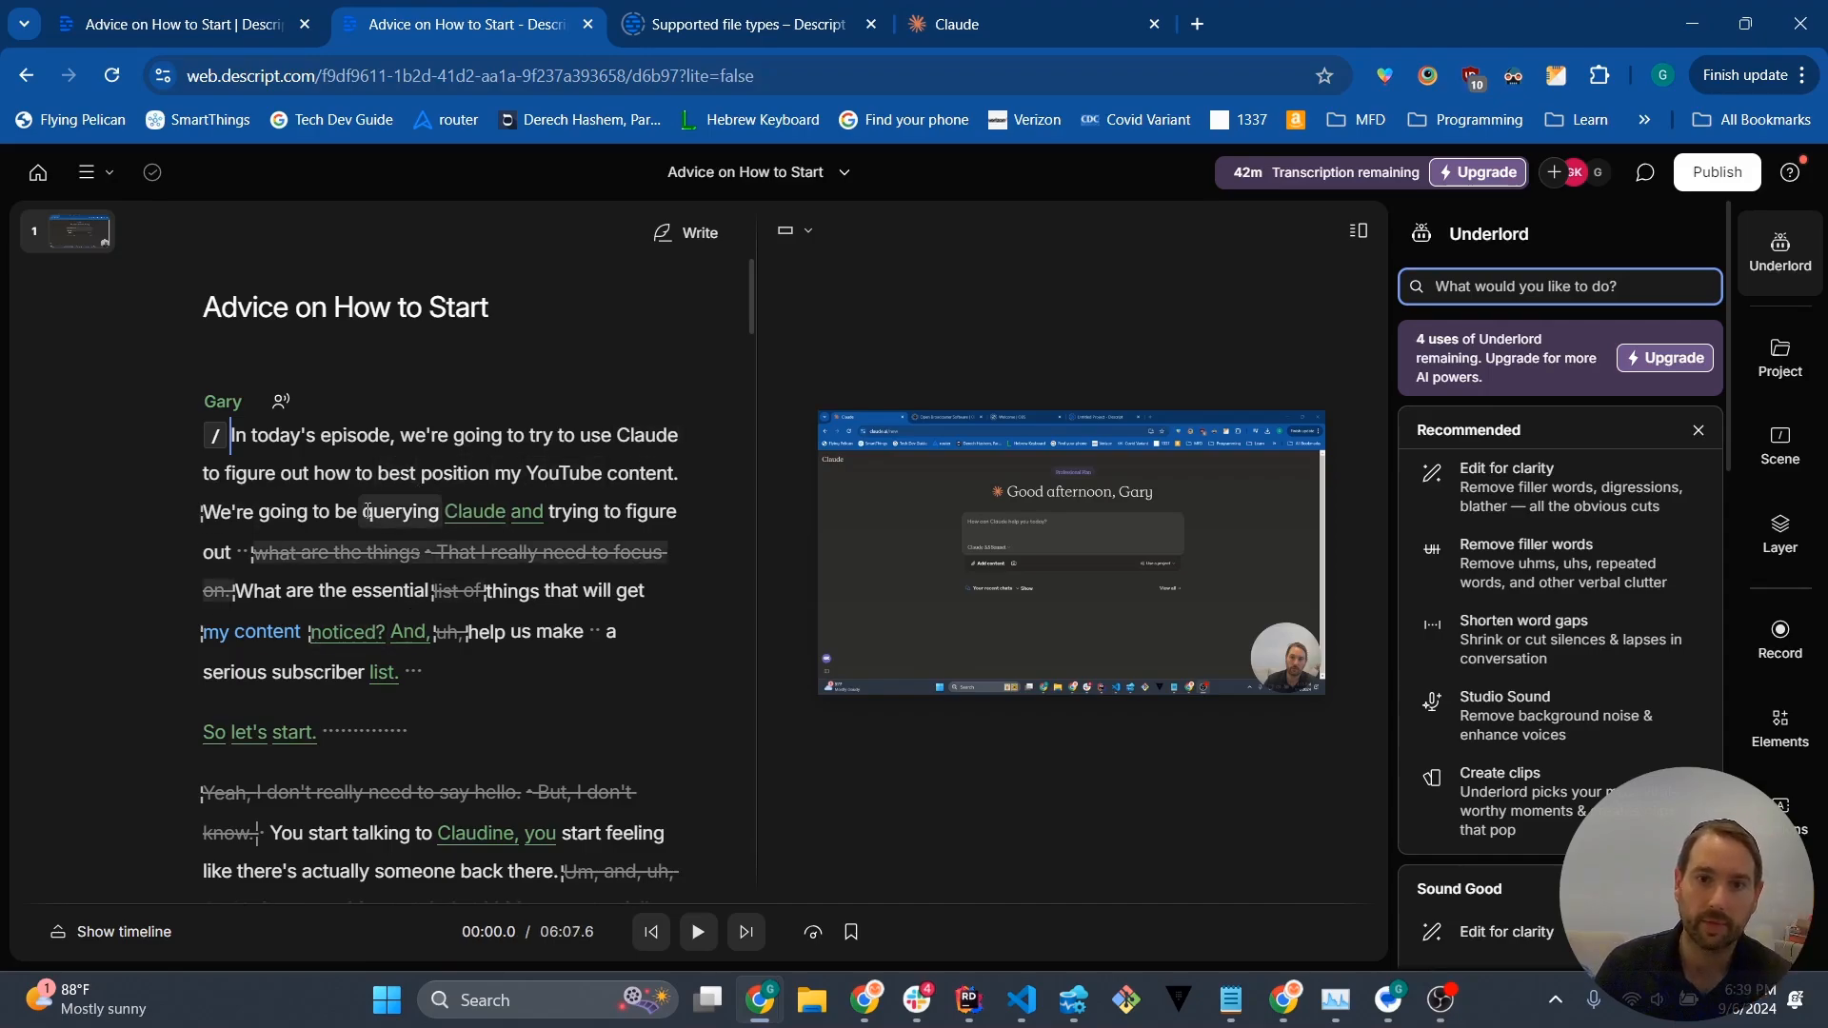
pyautogui.click(590, 27)
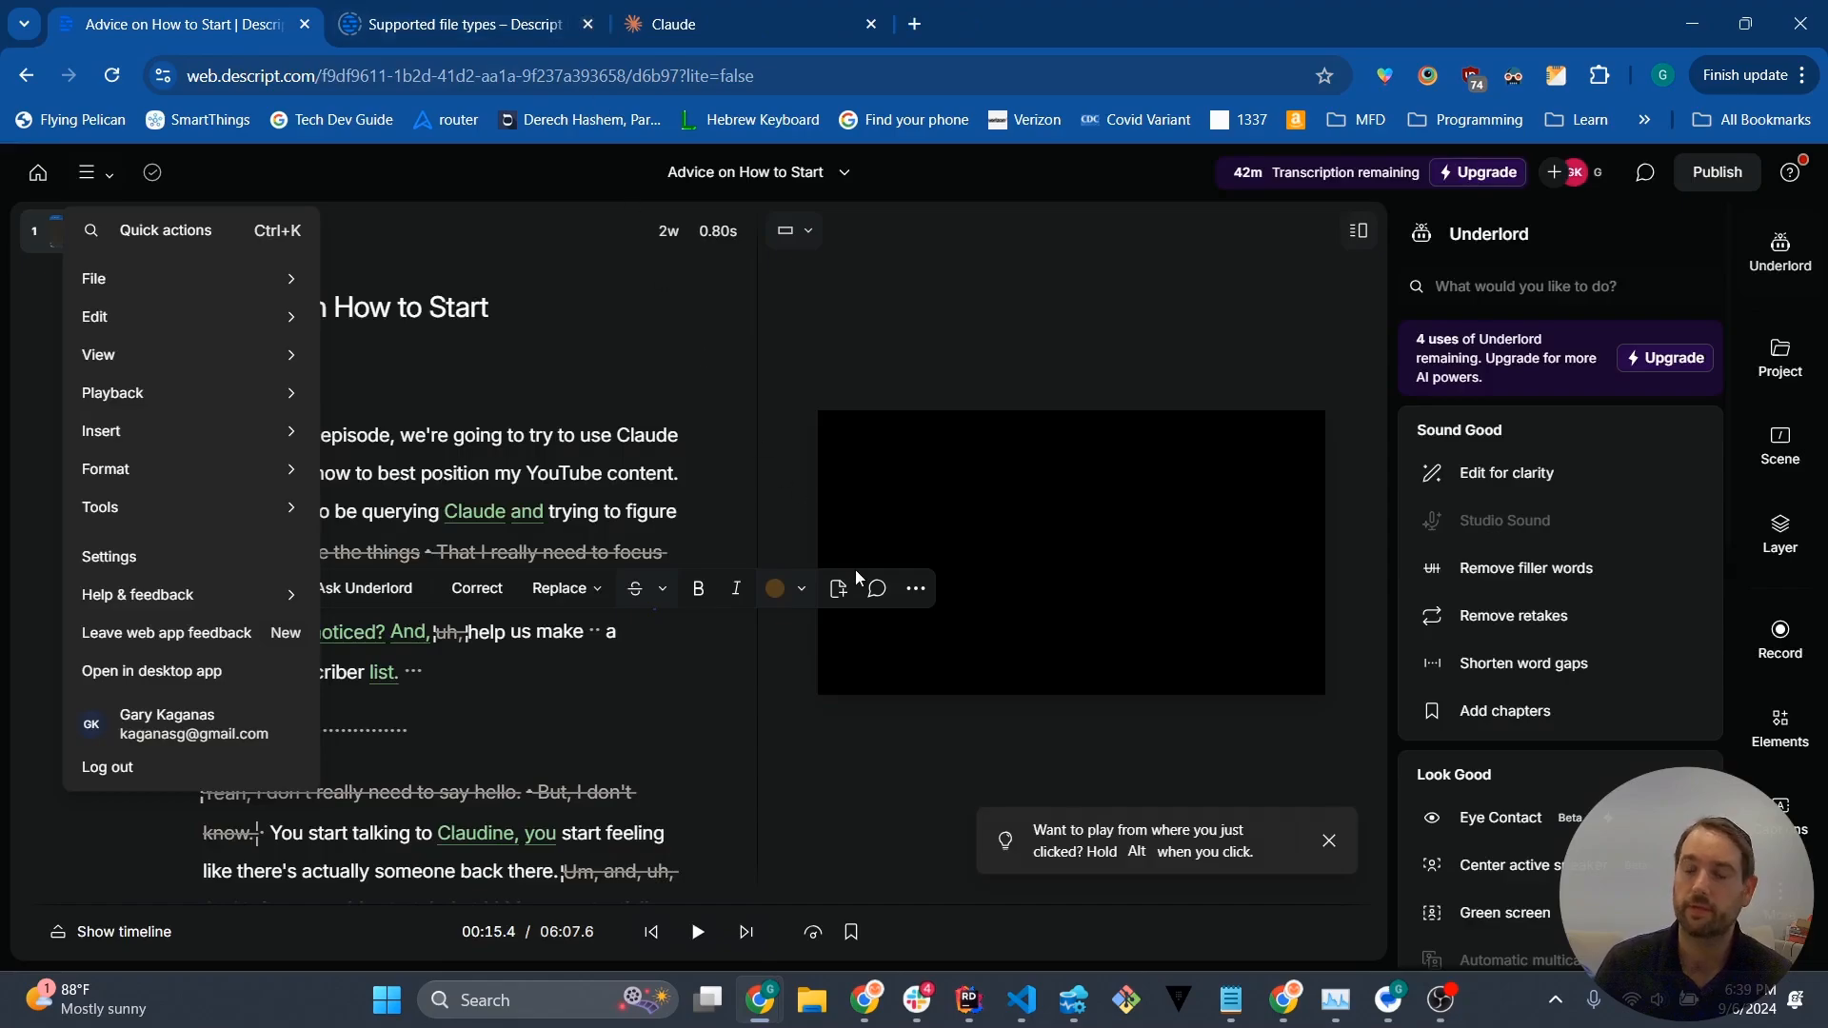
pyautogui.click(917, 358)
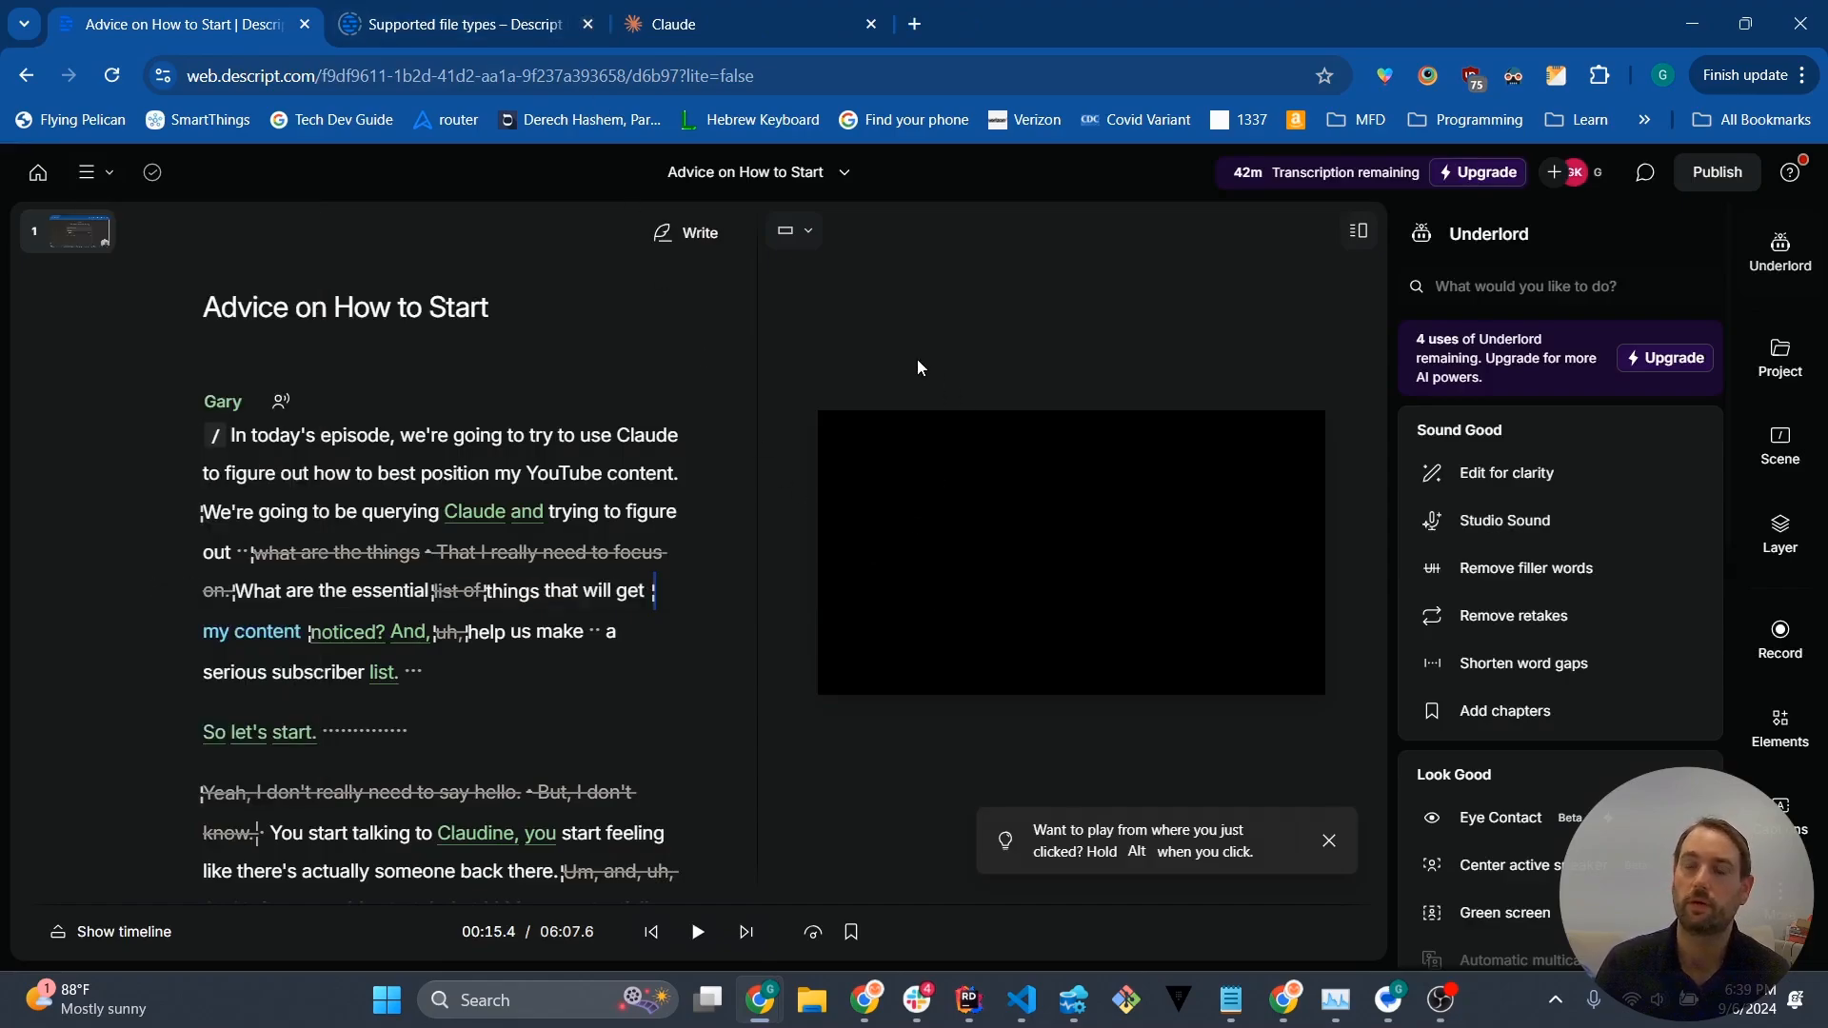
# Step: Switch to Claude and send "How do we set up Overdub? What page should I go to?"
pyautogui.click(657, 25)
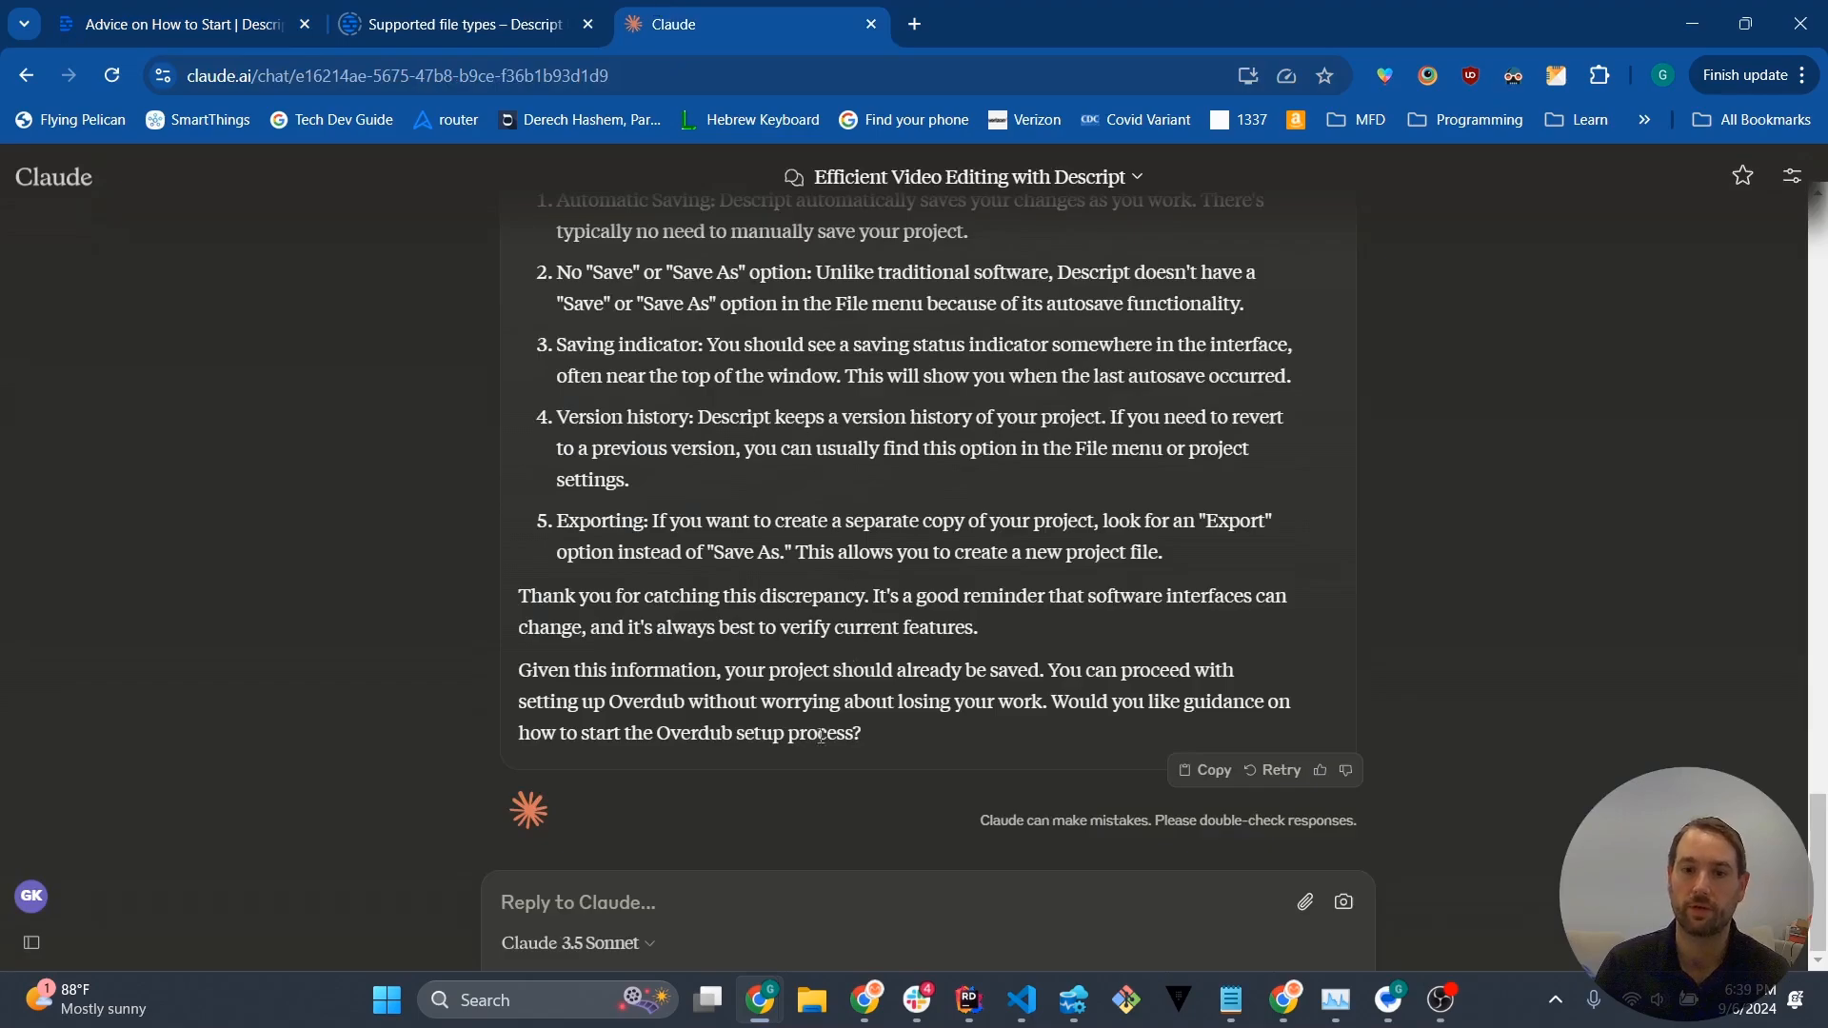
pyautogui.write('How do we st')
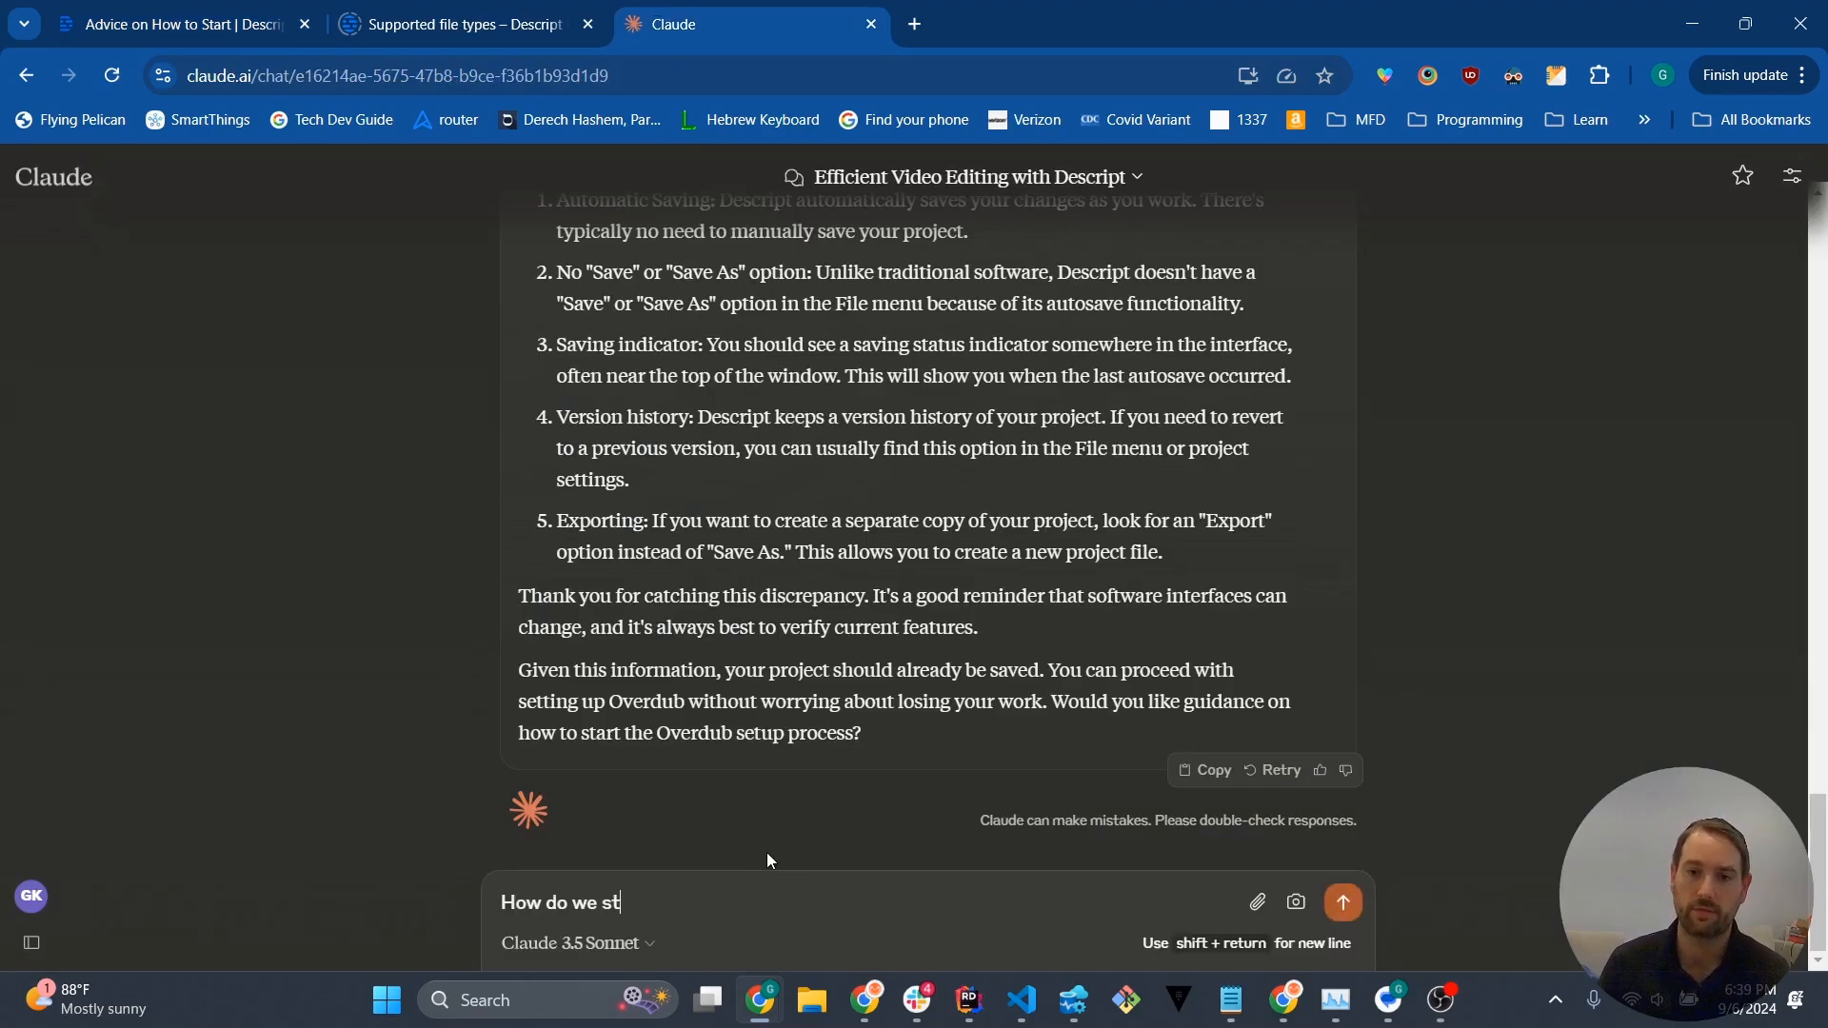
pyautogui.press('BackSpace')
pyautogui.write('et up Ove')
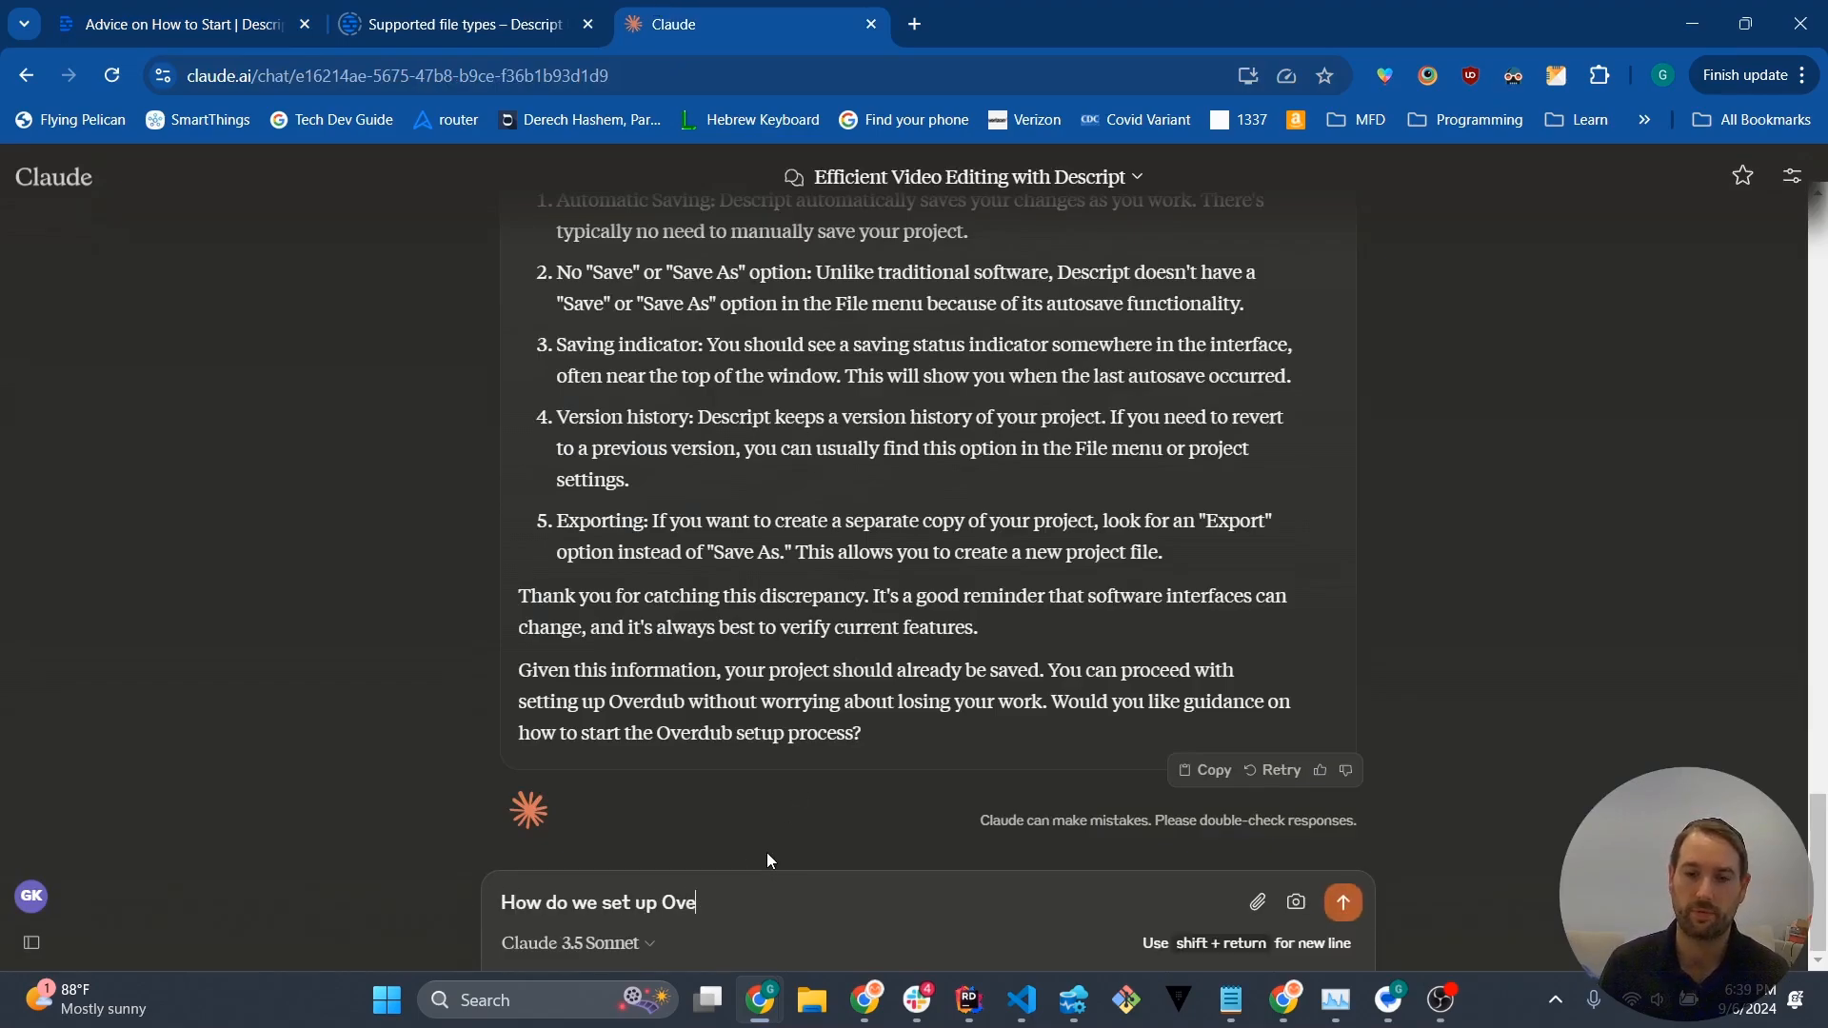
pyautogui.write('rbud.')
pyautogui.press('BackSpace')
pyautogui.press('BackSpace')
pyautogui.press('BackSpace')
pyautogui.press('BackSpace')
pyautogui.press('BackSpace')
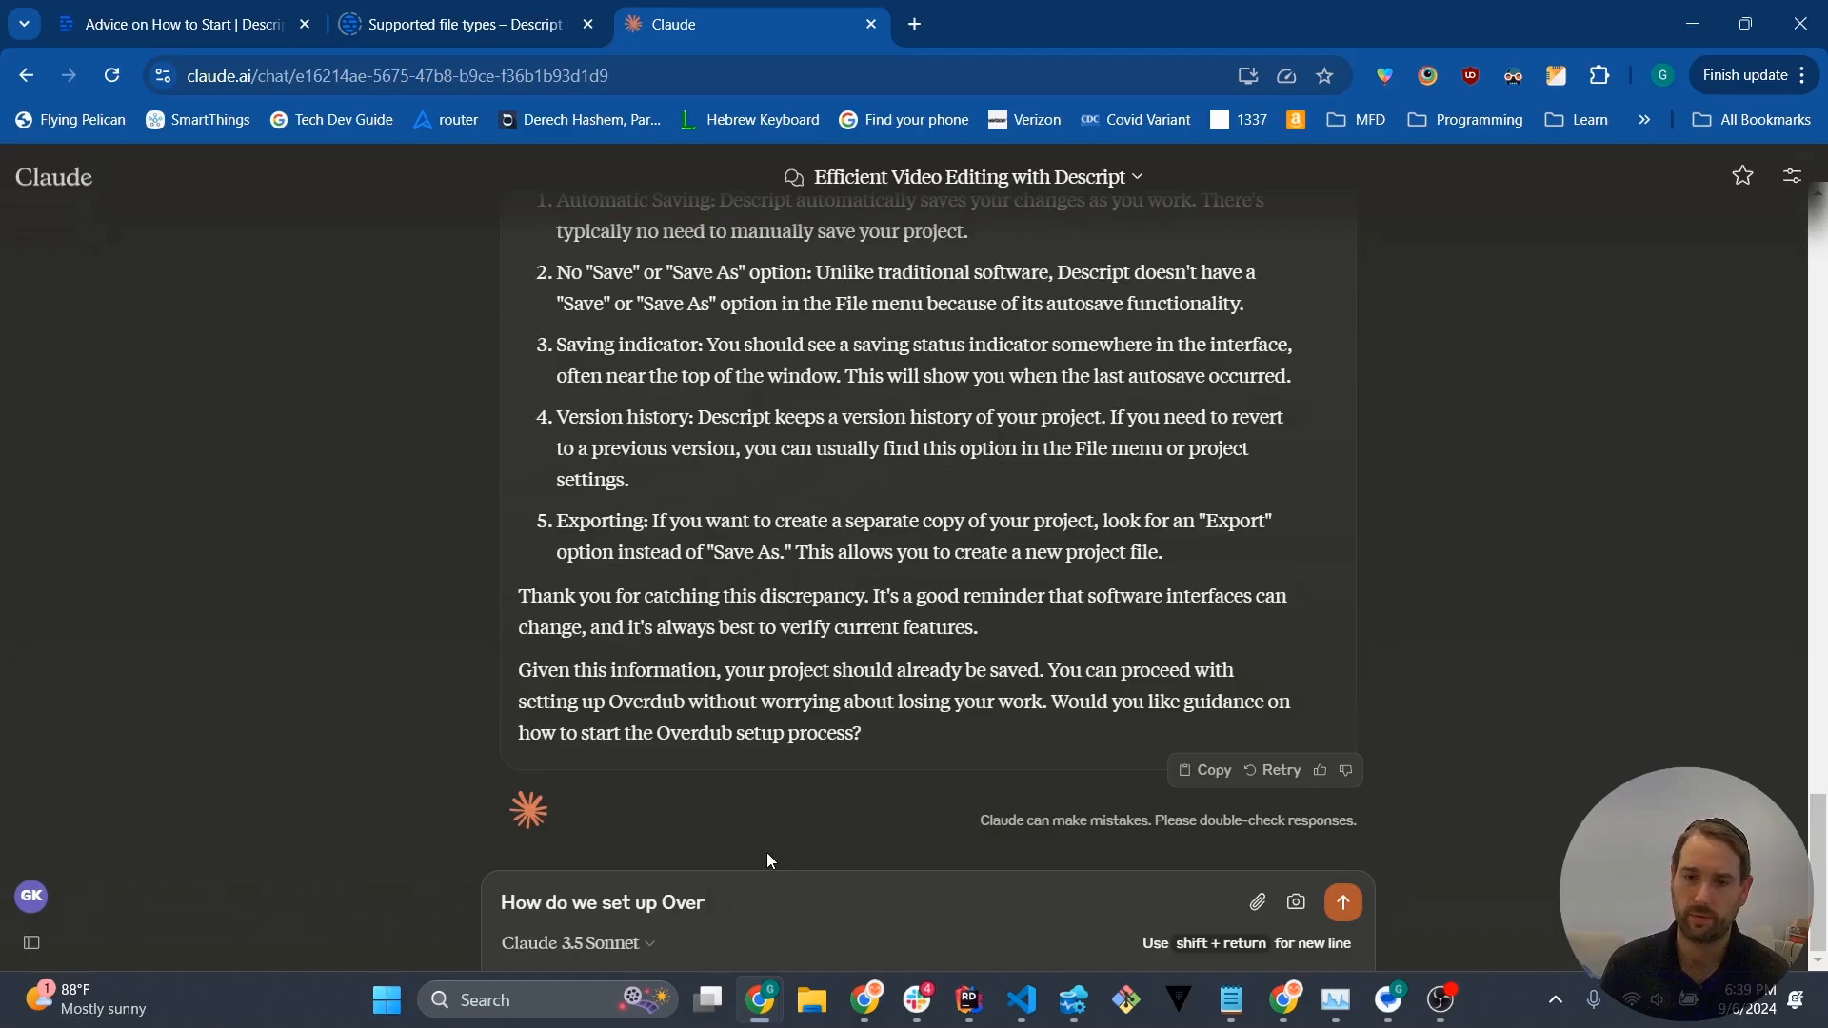
pyautogui.write('d')
pyautogui.write('ub? What ')
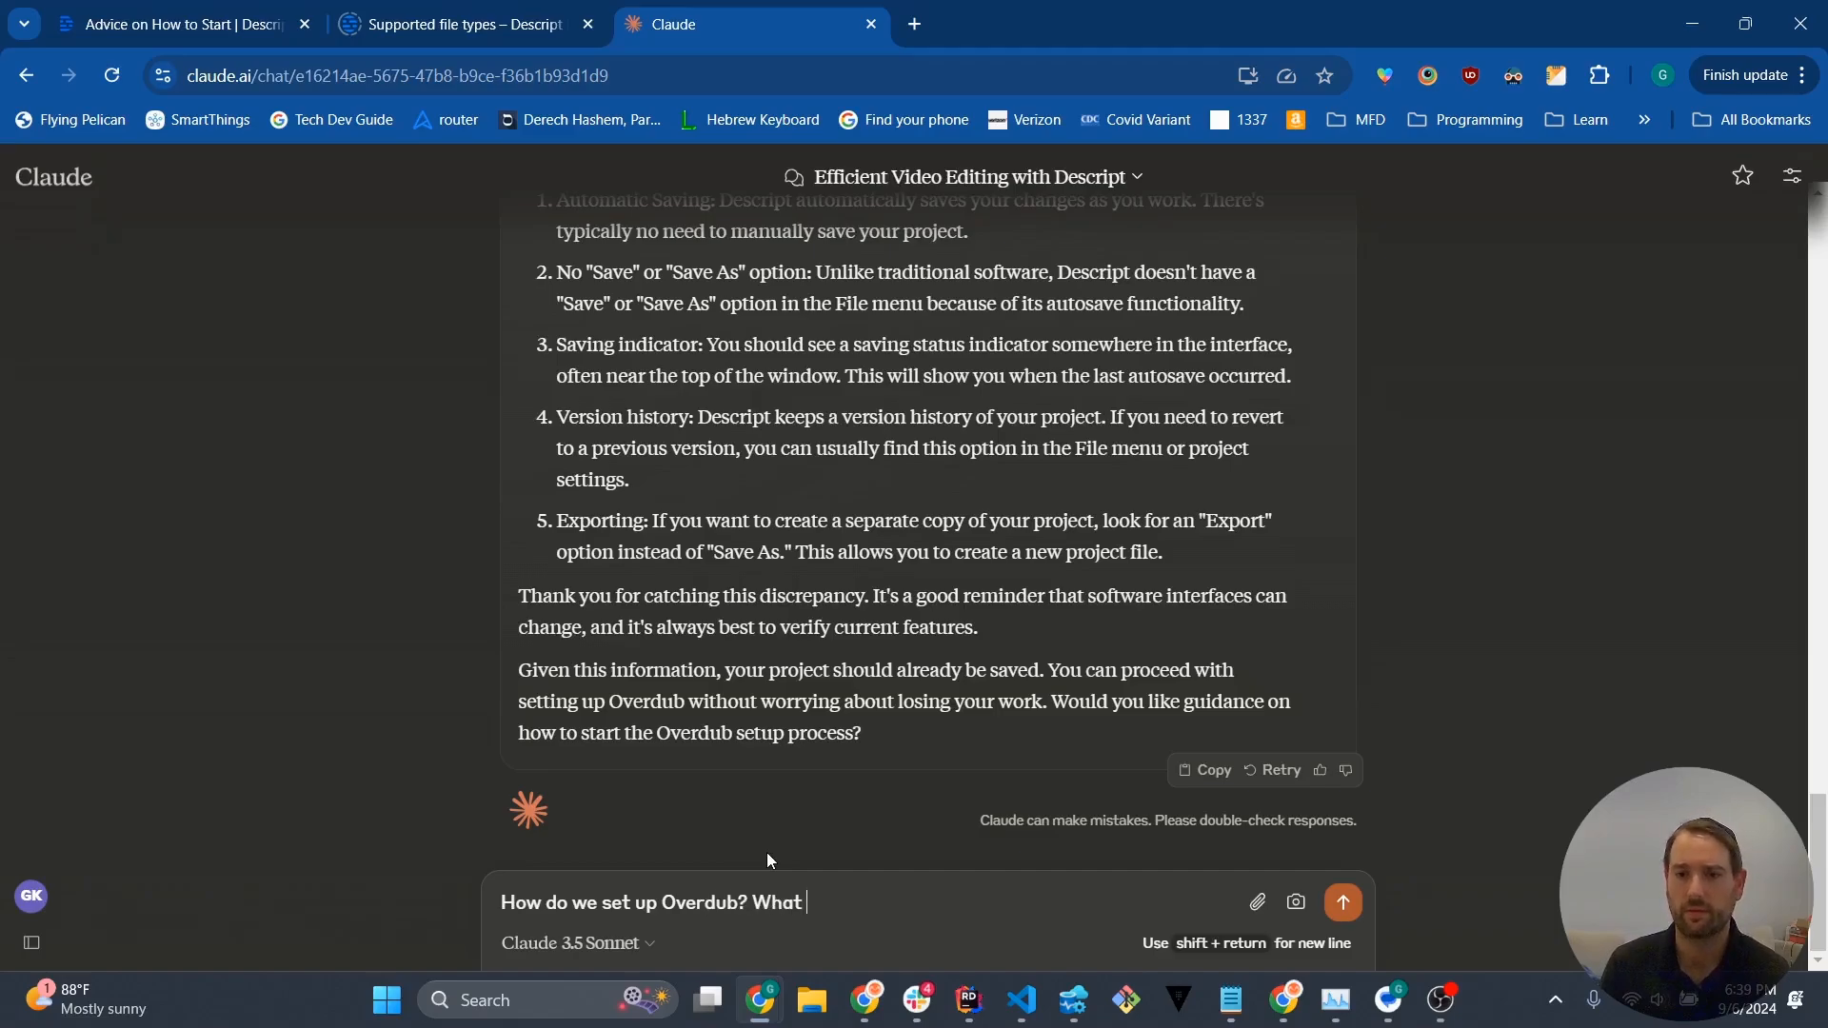
pyautogui.write('page should I go to?')
pyautogui.press('Return')
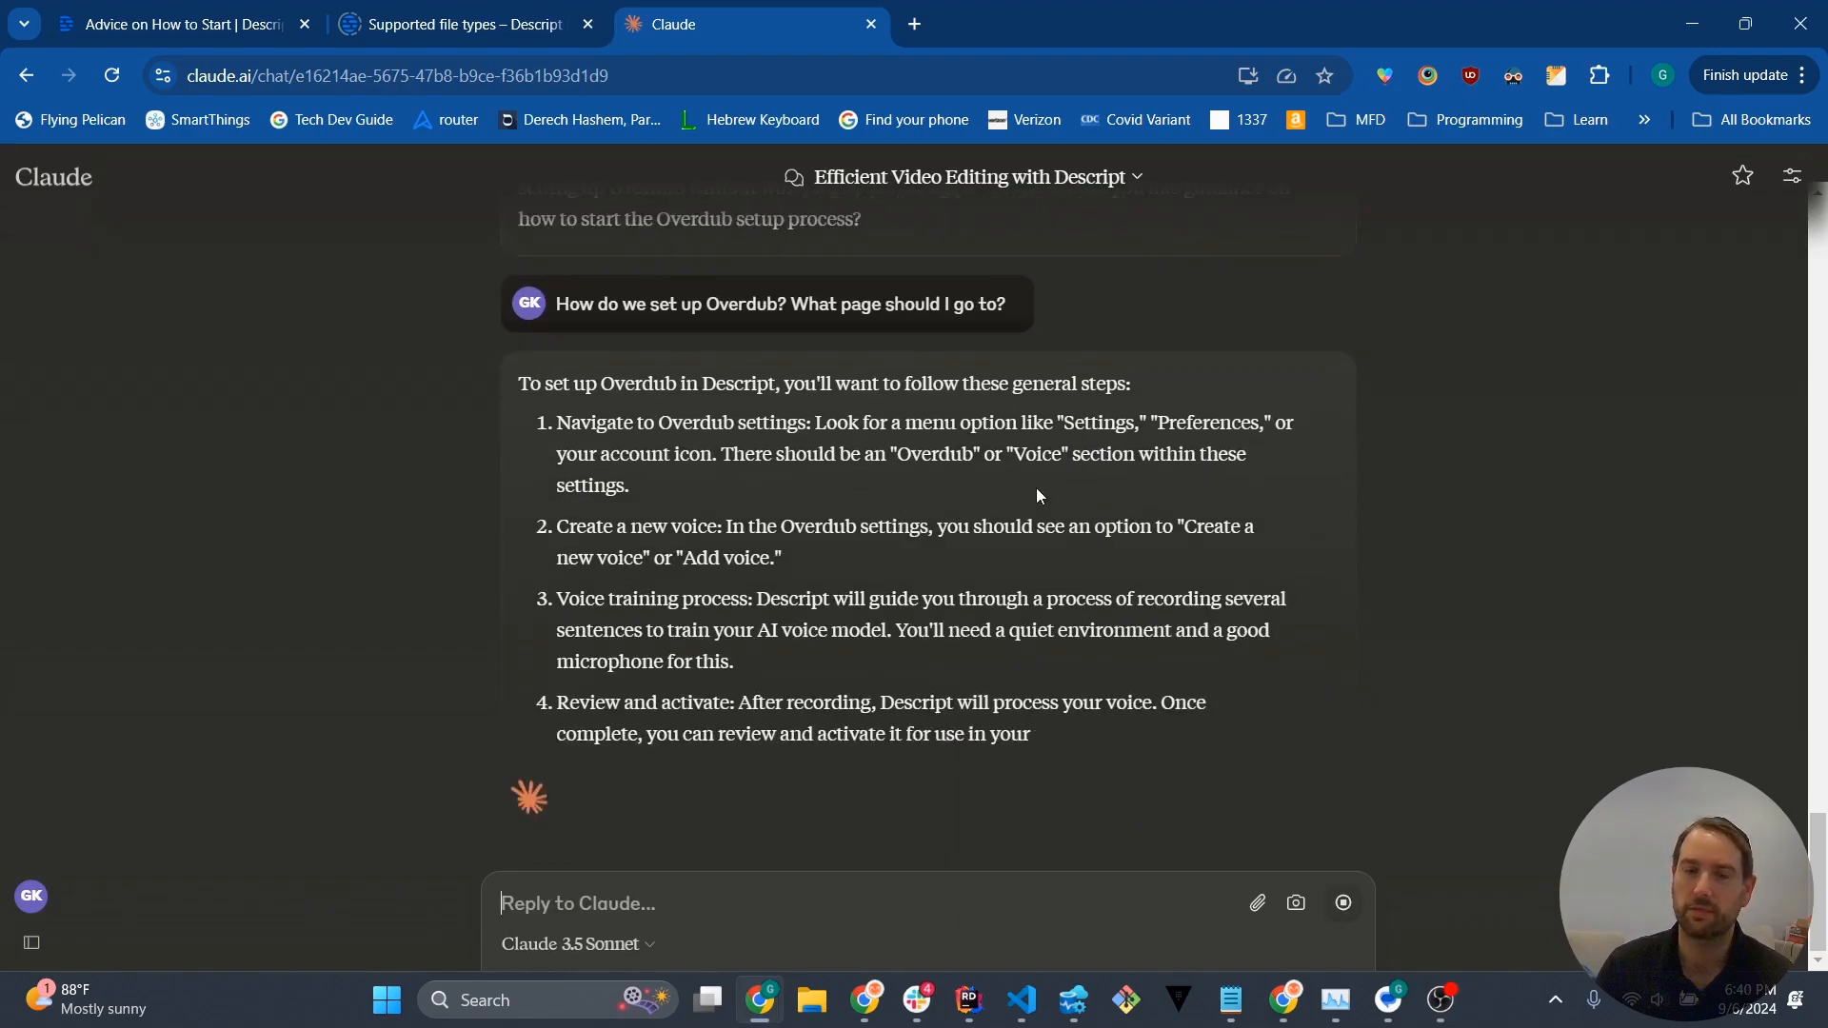
# Step: Switch to the Descript project and check its help options for a way to reach the Overdub settings
pyautogui.click(242, 37)
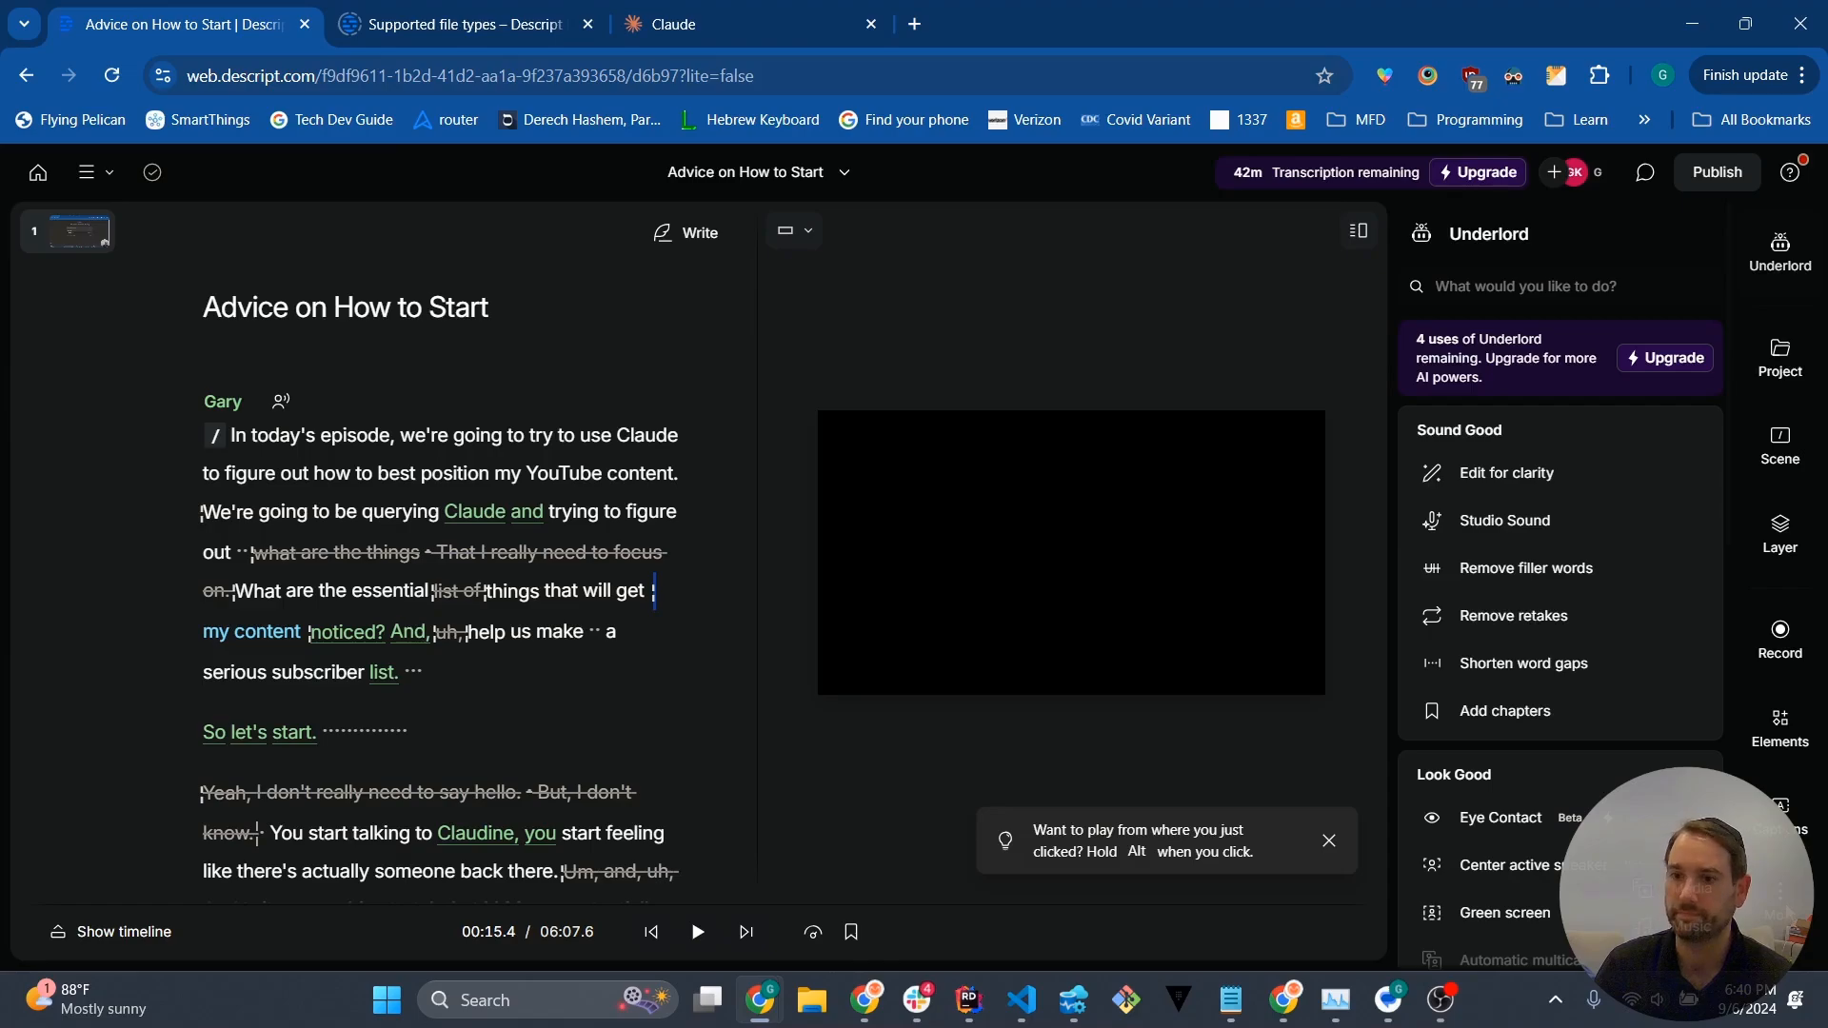
pyautogui.click(1799, 174)
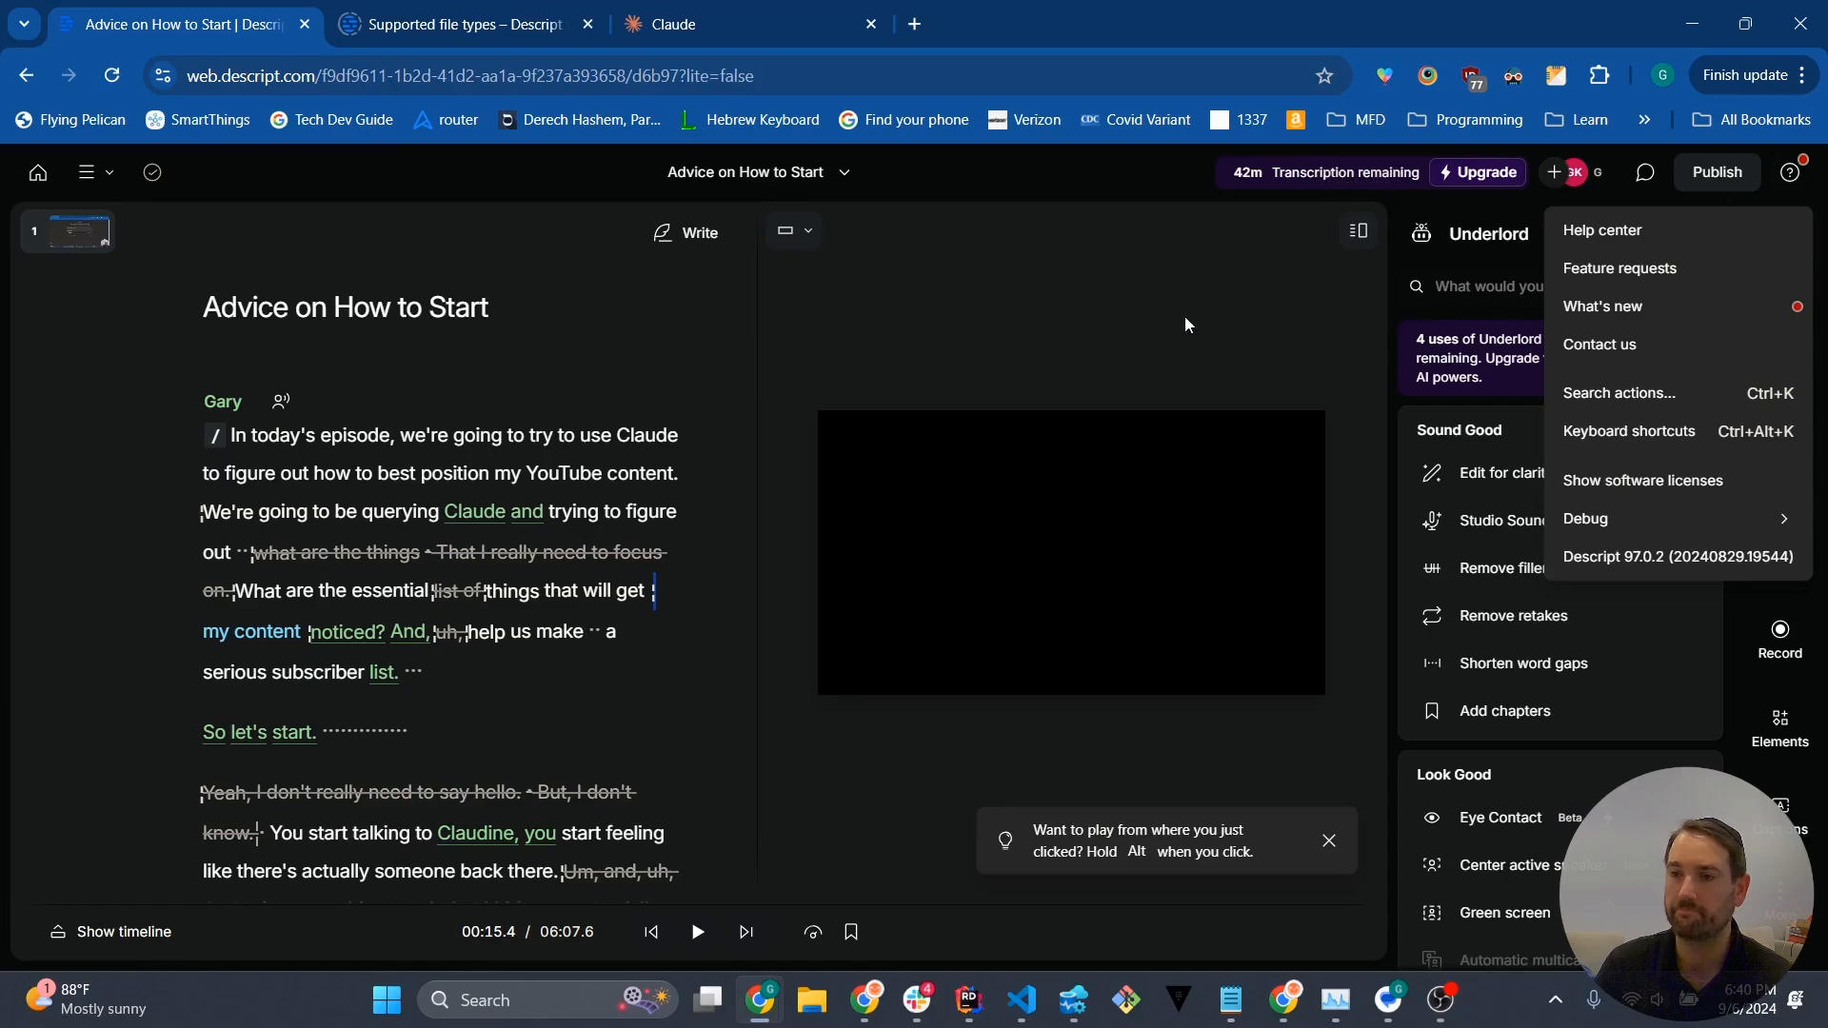
pyautogui.click(1196, 347)
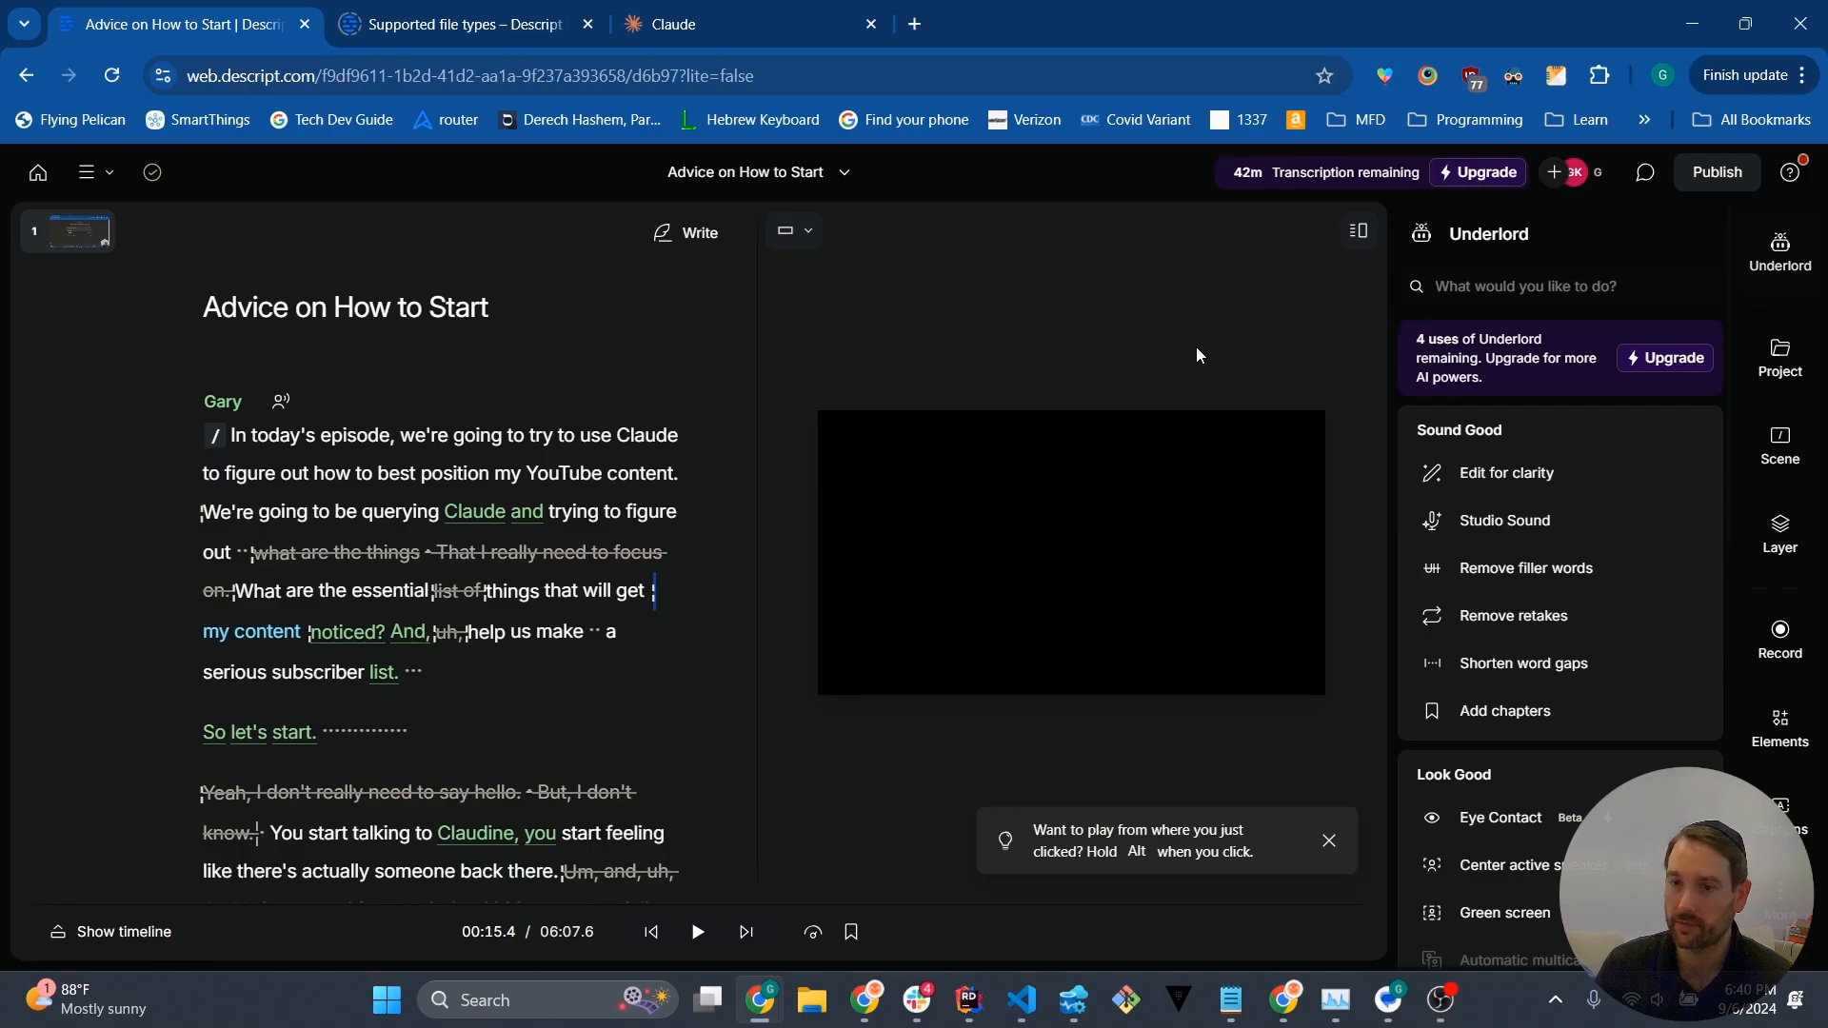
# Step: Return to Claude and read the rest of its Overdub setup answer, including the recommendations for finding missing options
pyautogui.click(673, 24)
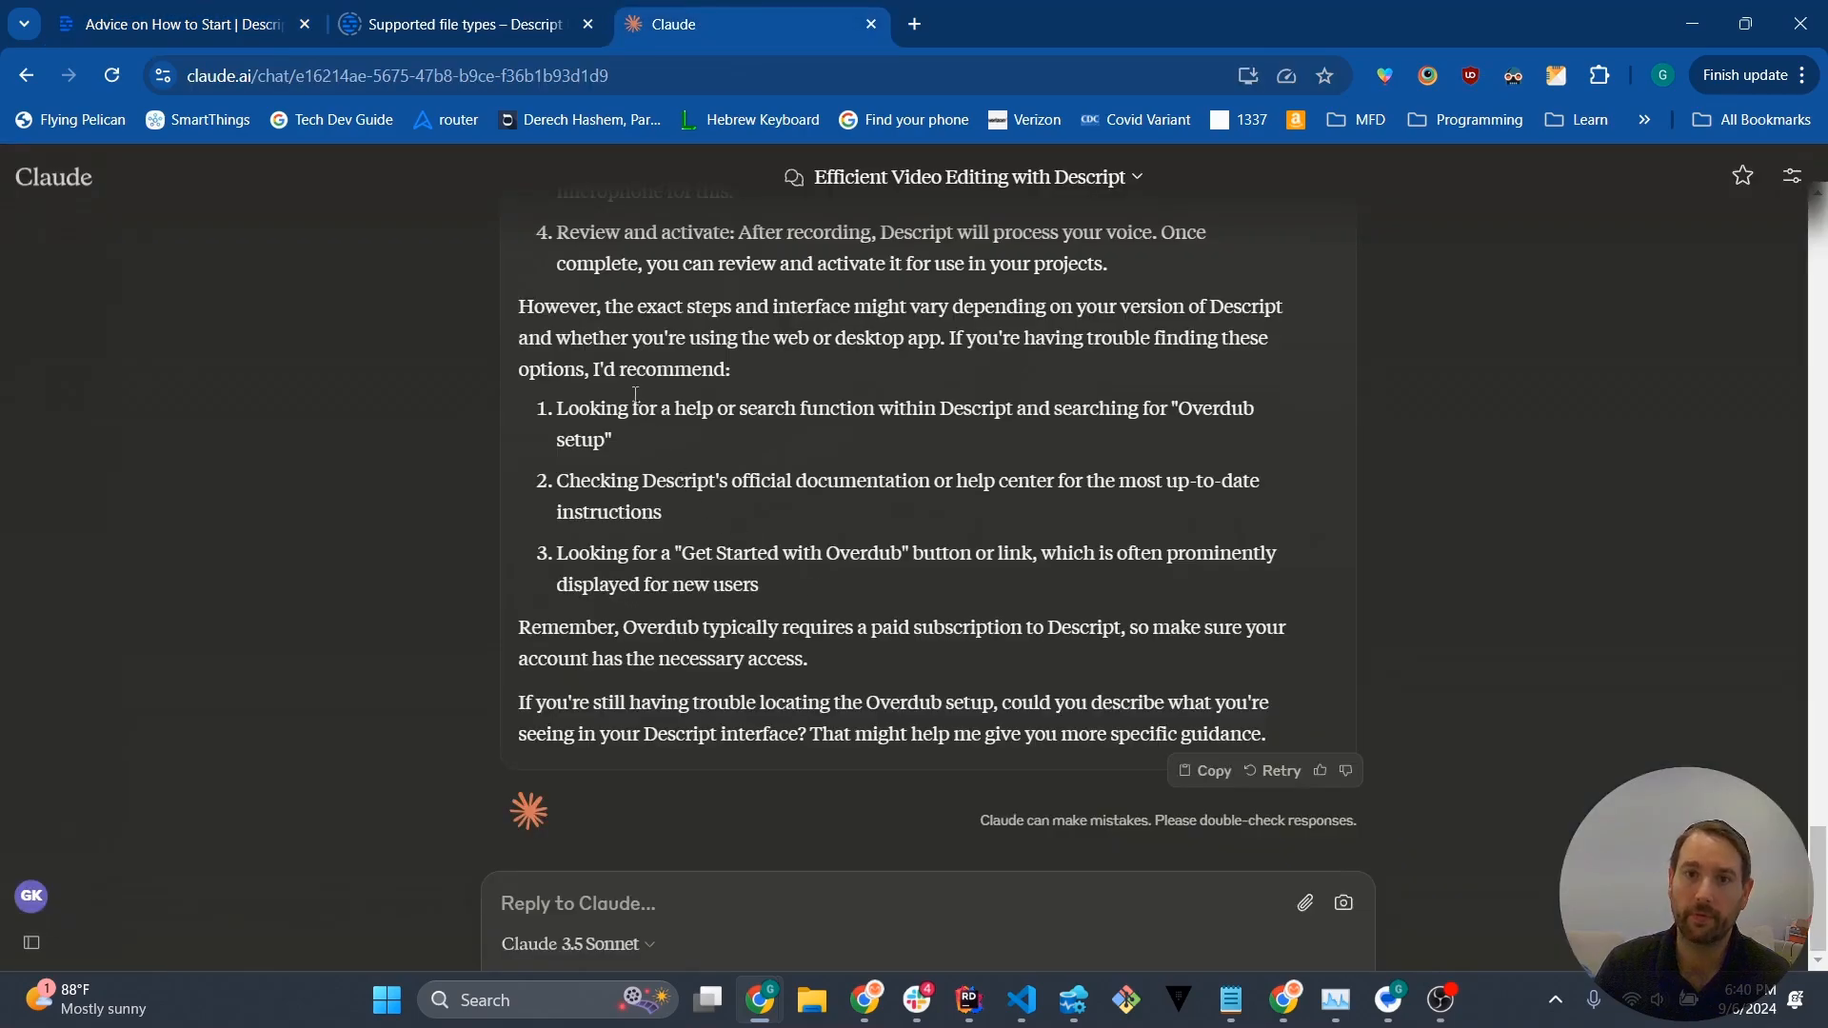
pyautogui.scroll(1, 341, 322)
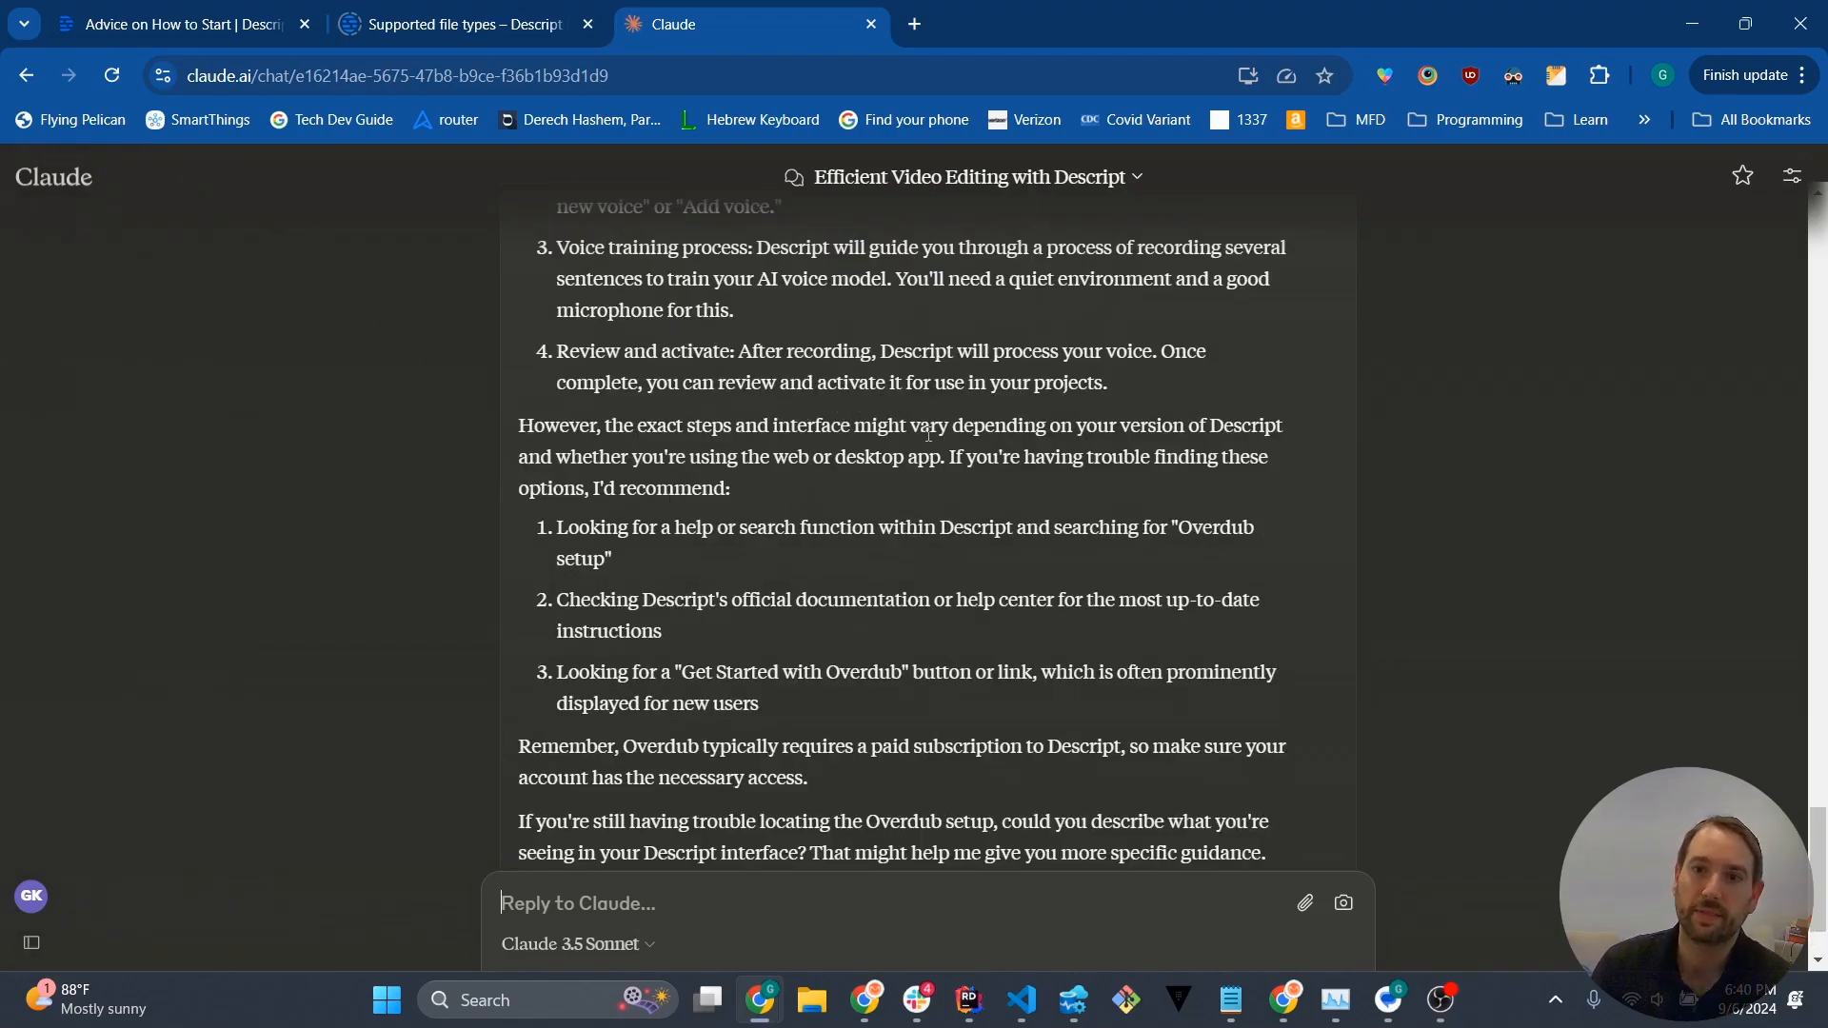
pyautogui.tripleClick(861, 431)
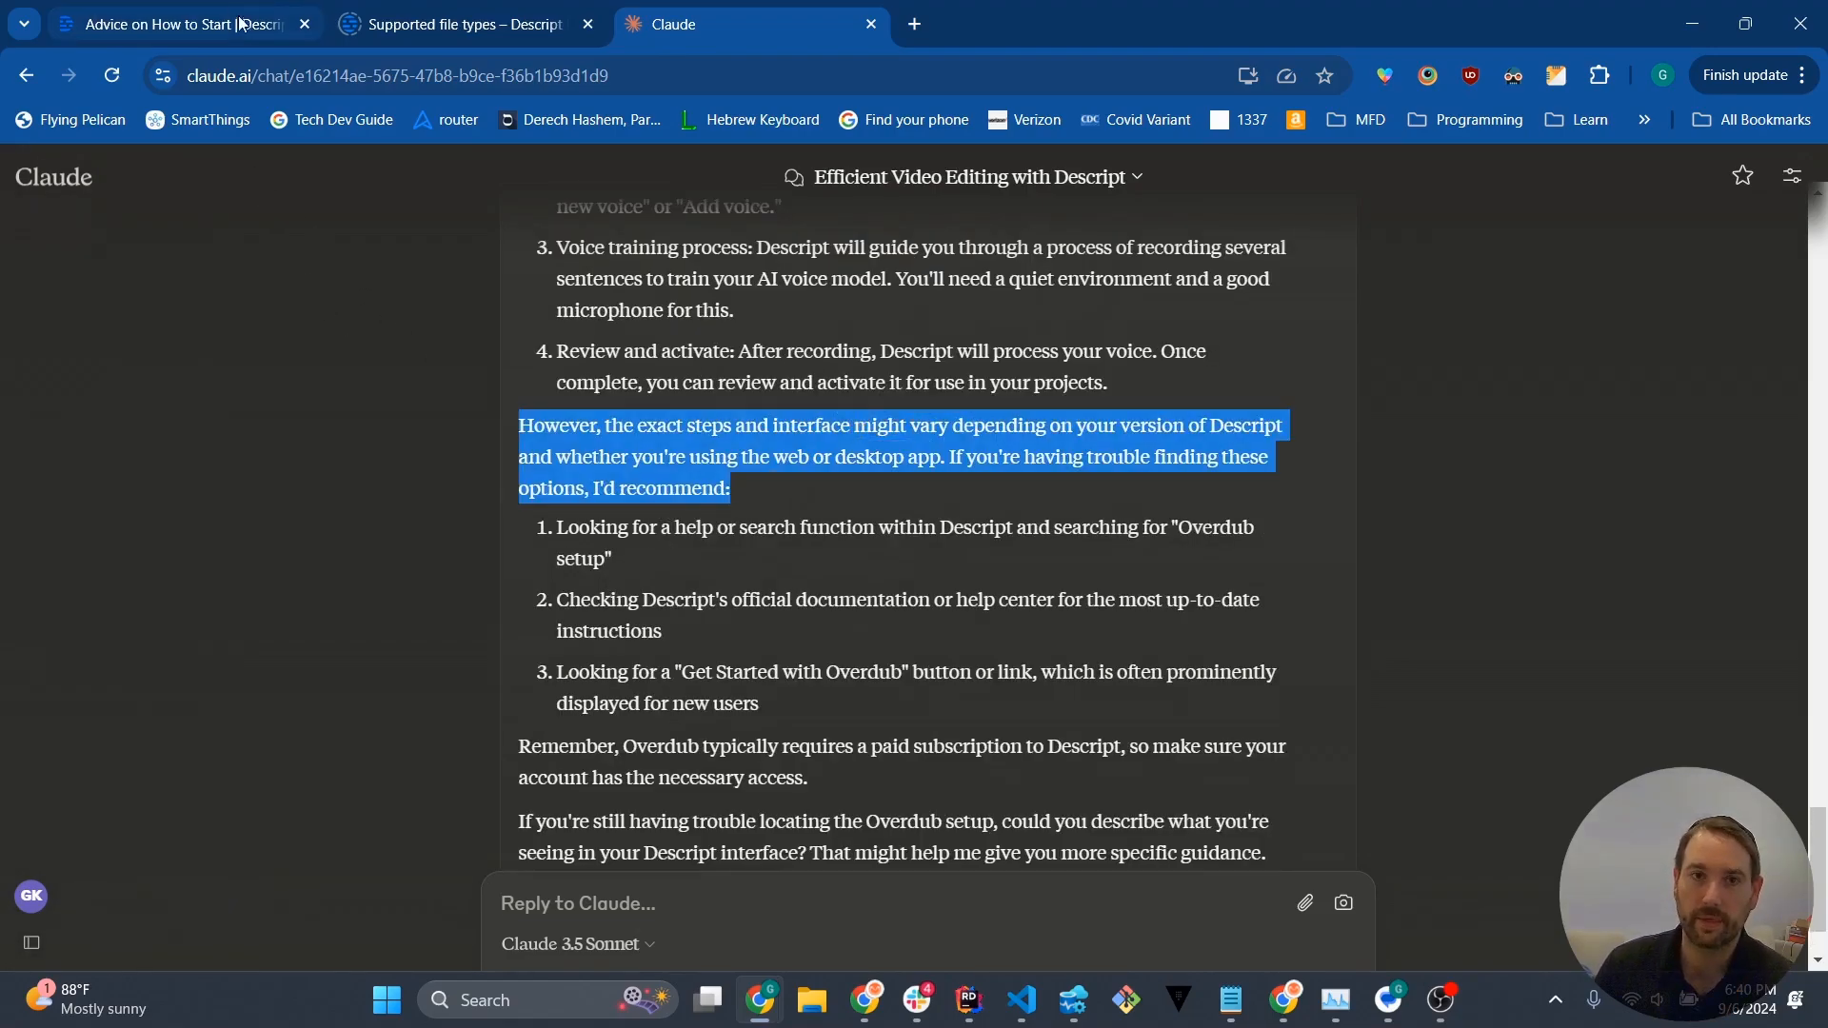
# Step: Switch to the Descript project and look through the Underlord tool list for an Overdub or voice option
pyautogui.click(181, 24)
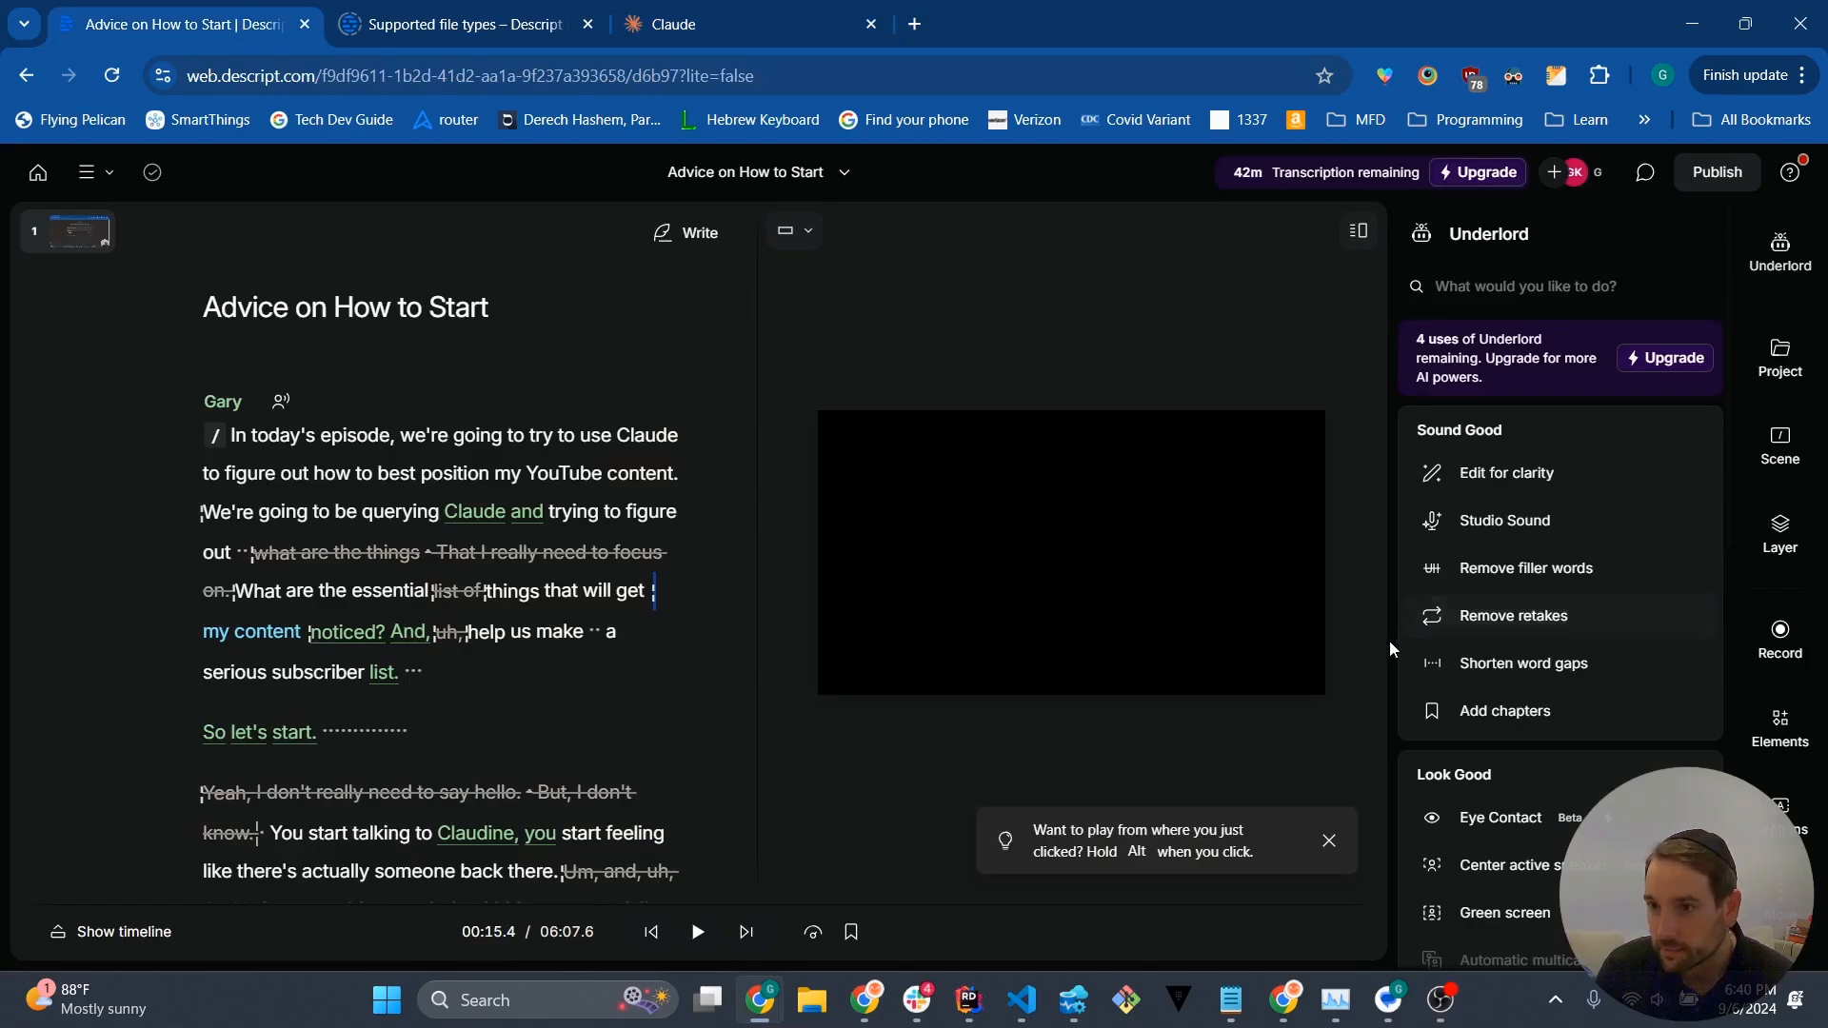
pyautogui.scroll(-3, 1551, 832)
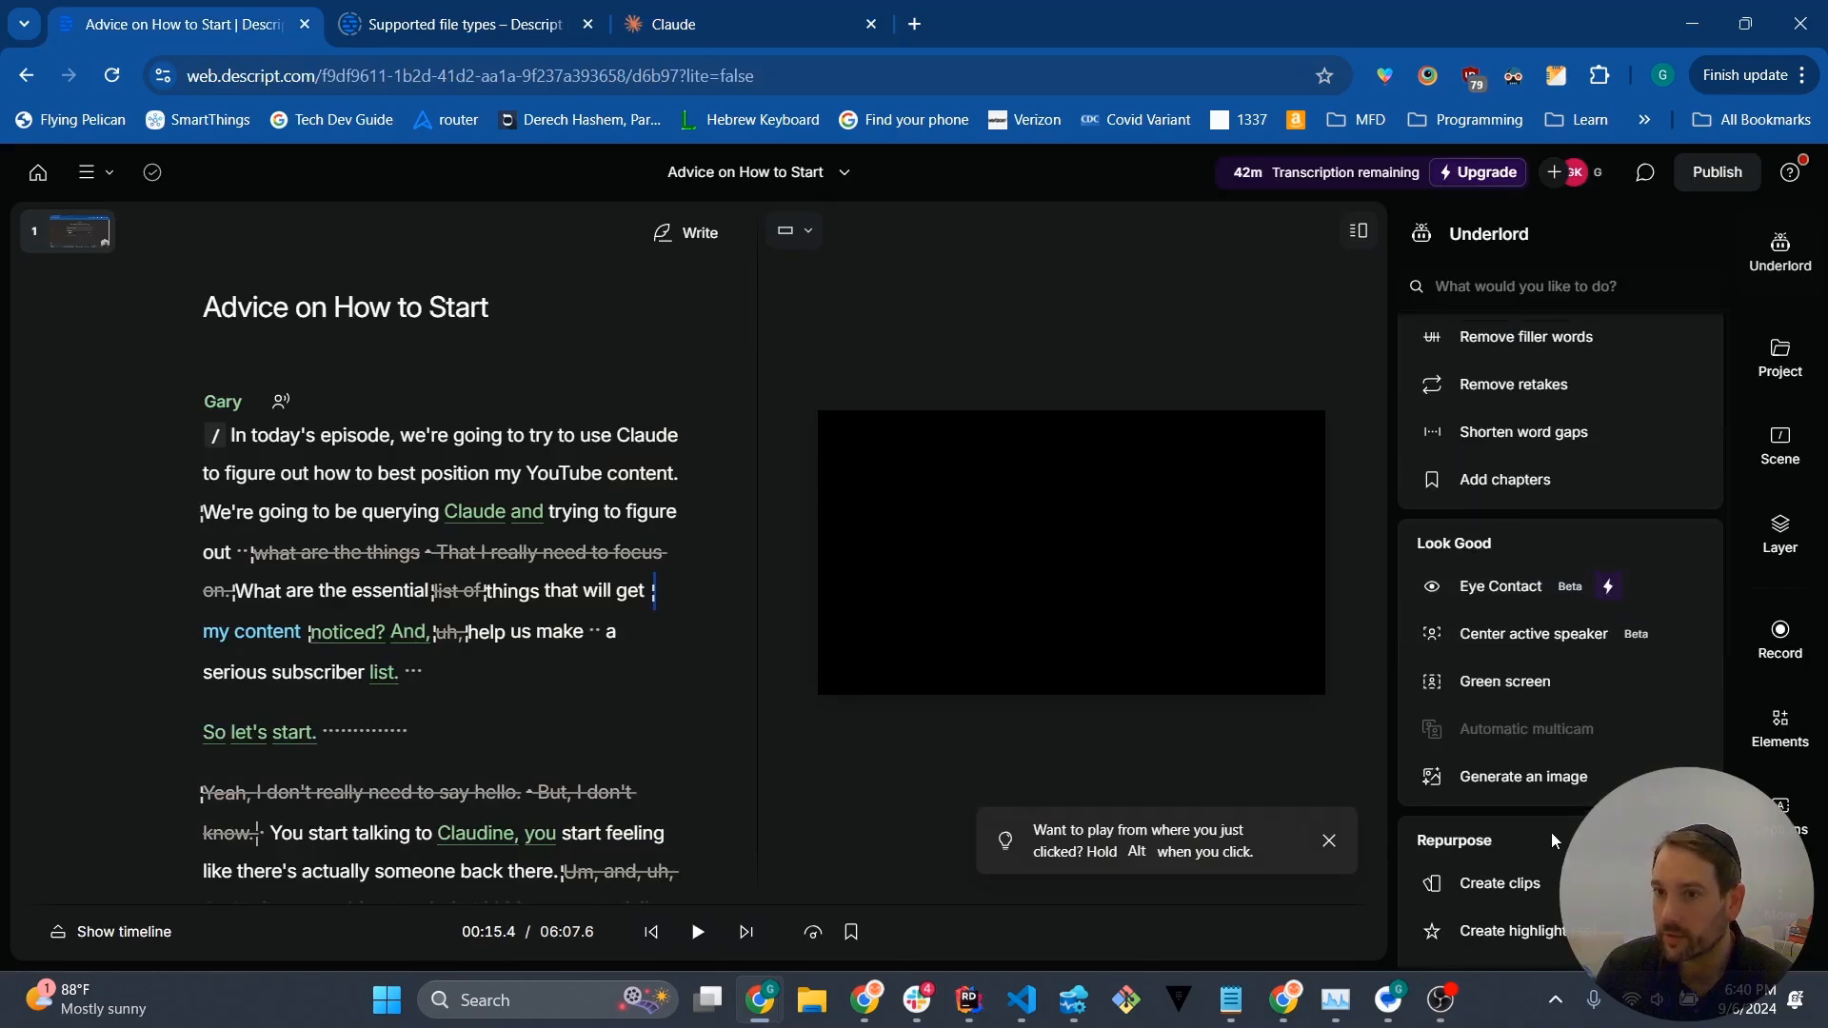
pyautogui.scroll(2, 1551, 832)
pyautogui.scroll(-3, 1551, 832)
pyautogui.scroll(-6, 1551, 832)
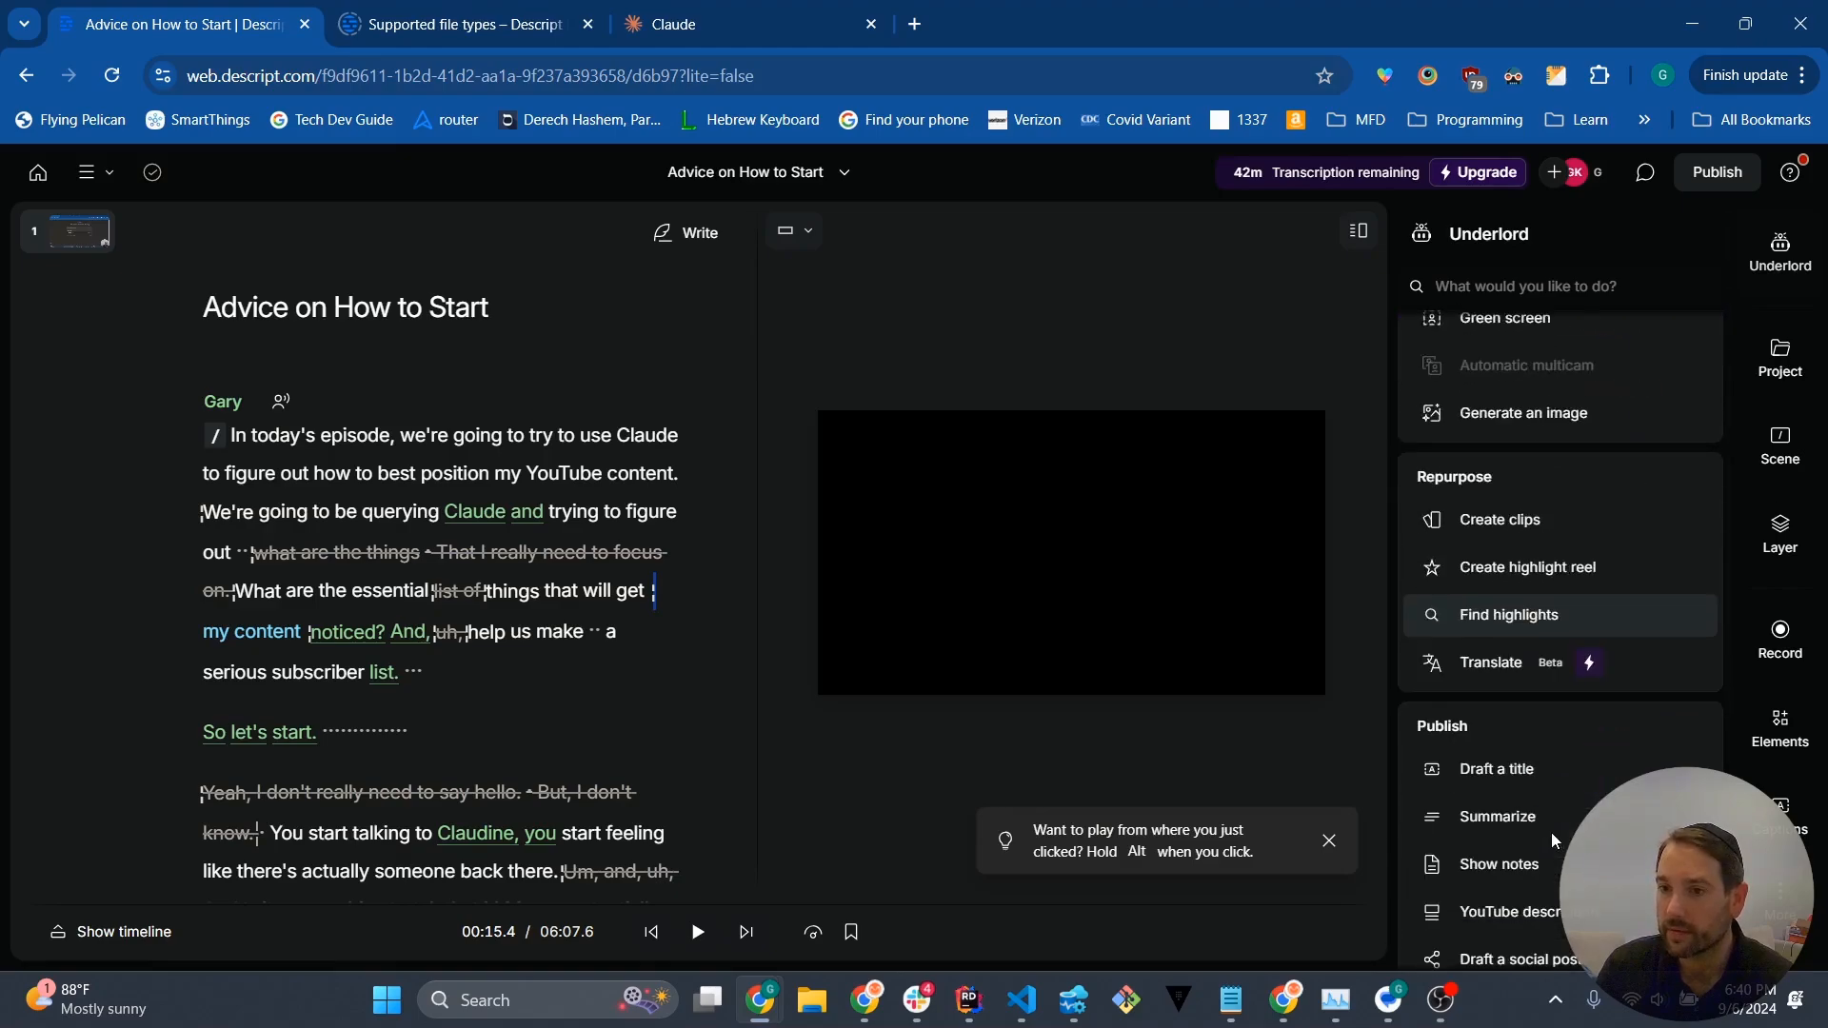
pyautogui.scroll(7, 1553, 841)
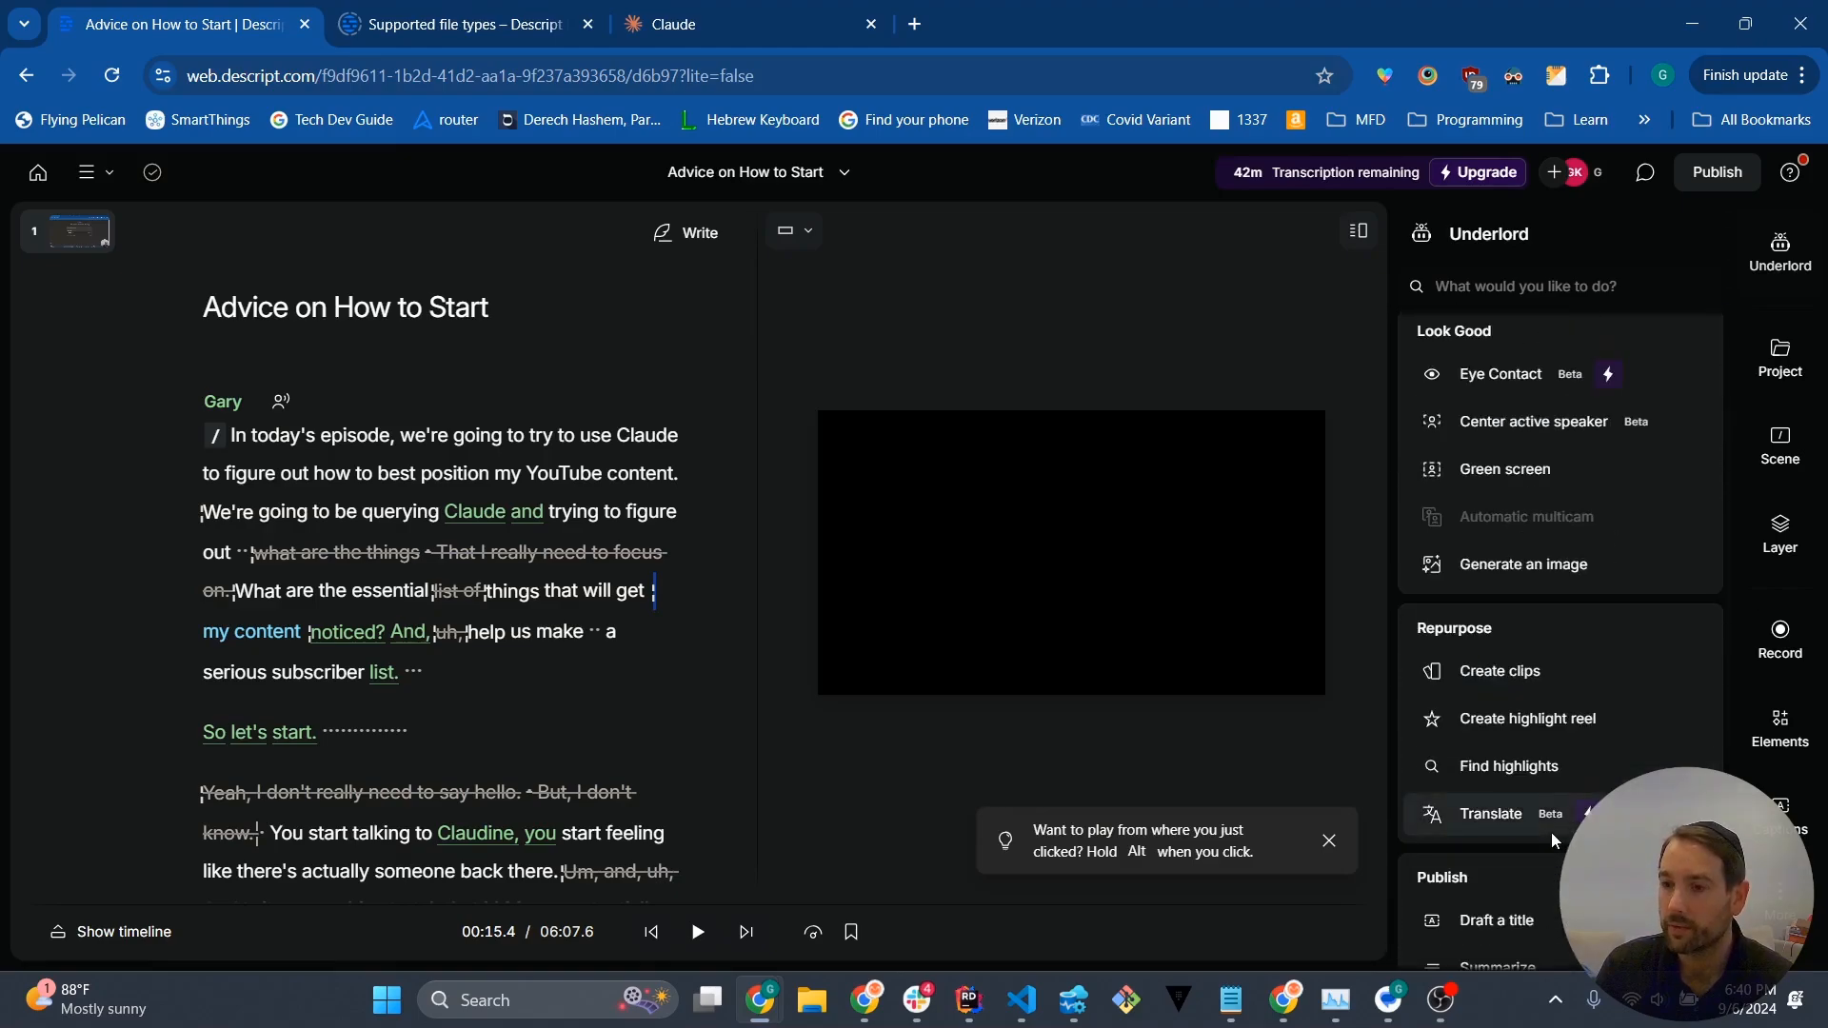
pyautogui.scroll(4, 1551, 832)
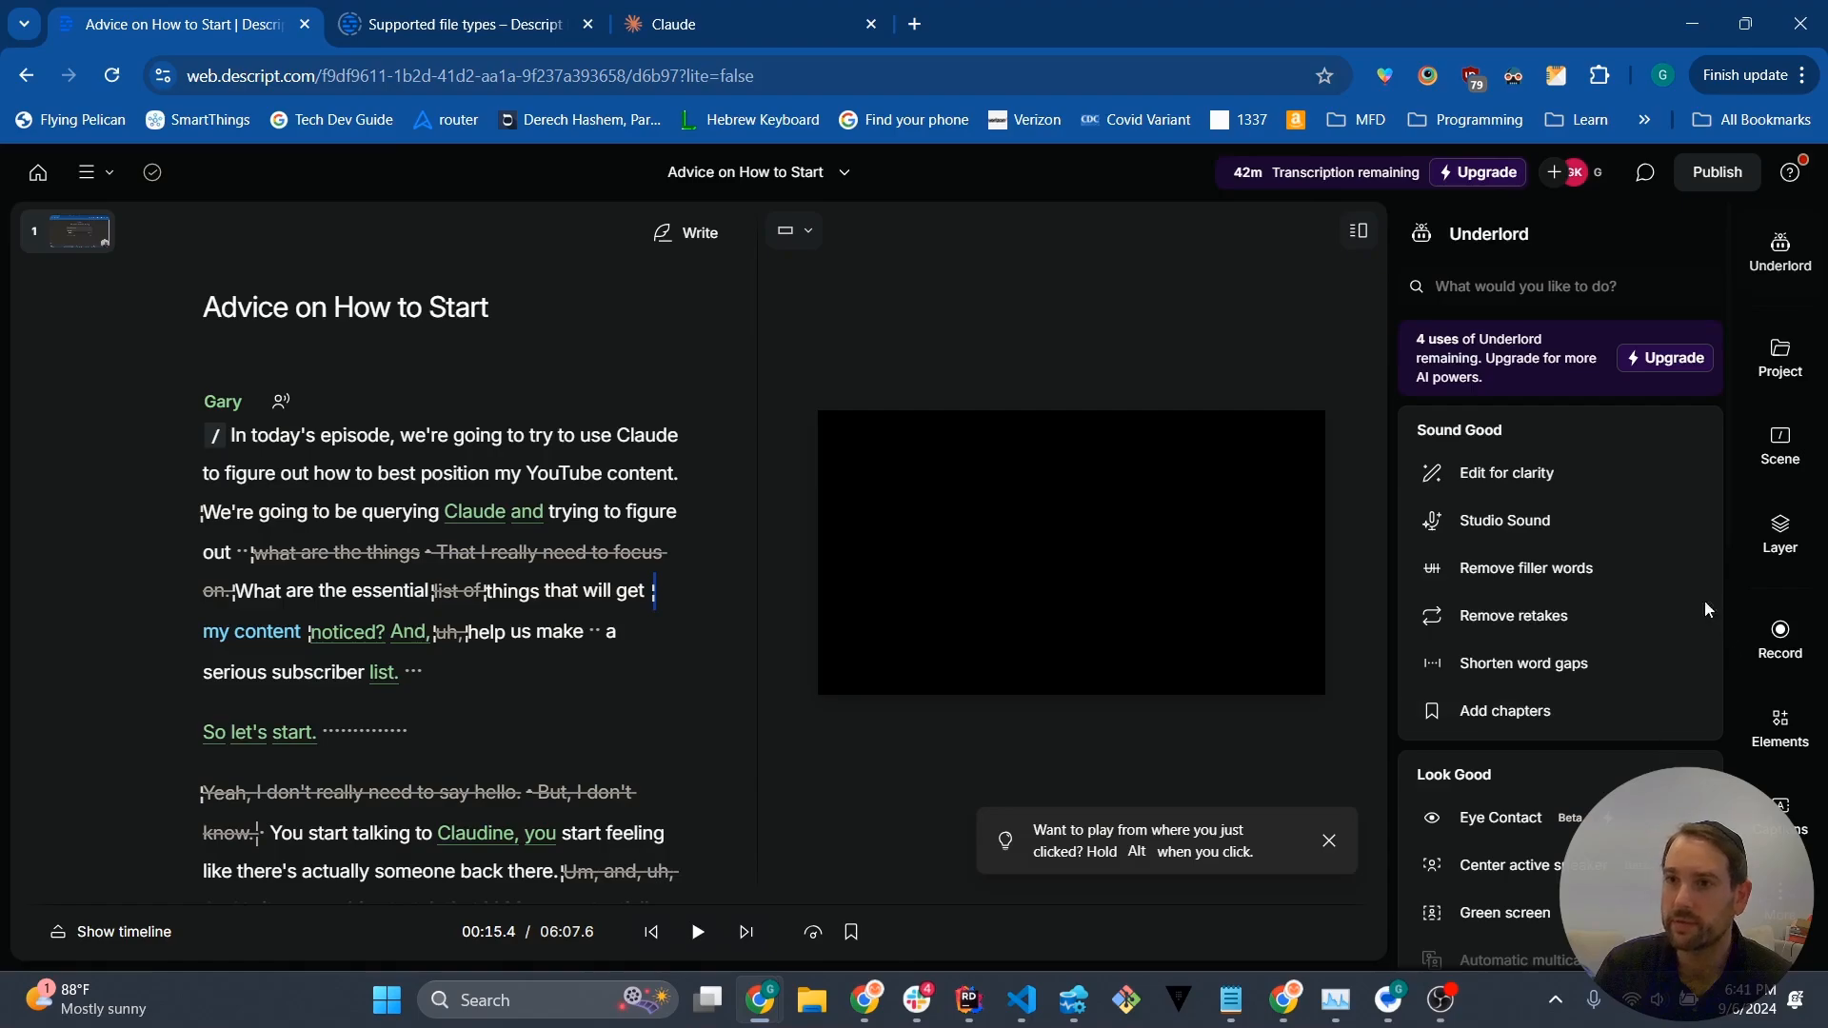
# Step: Search Descript for "Overdub"
pyautogui.click(1543, 284)
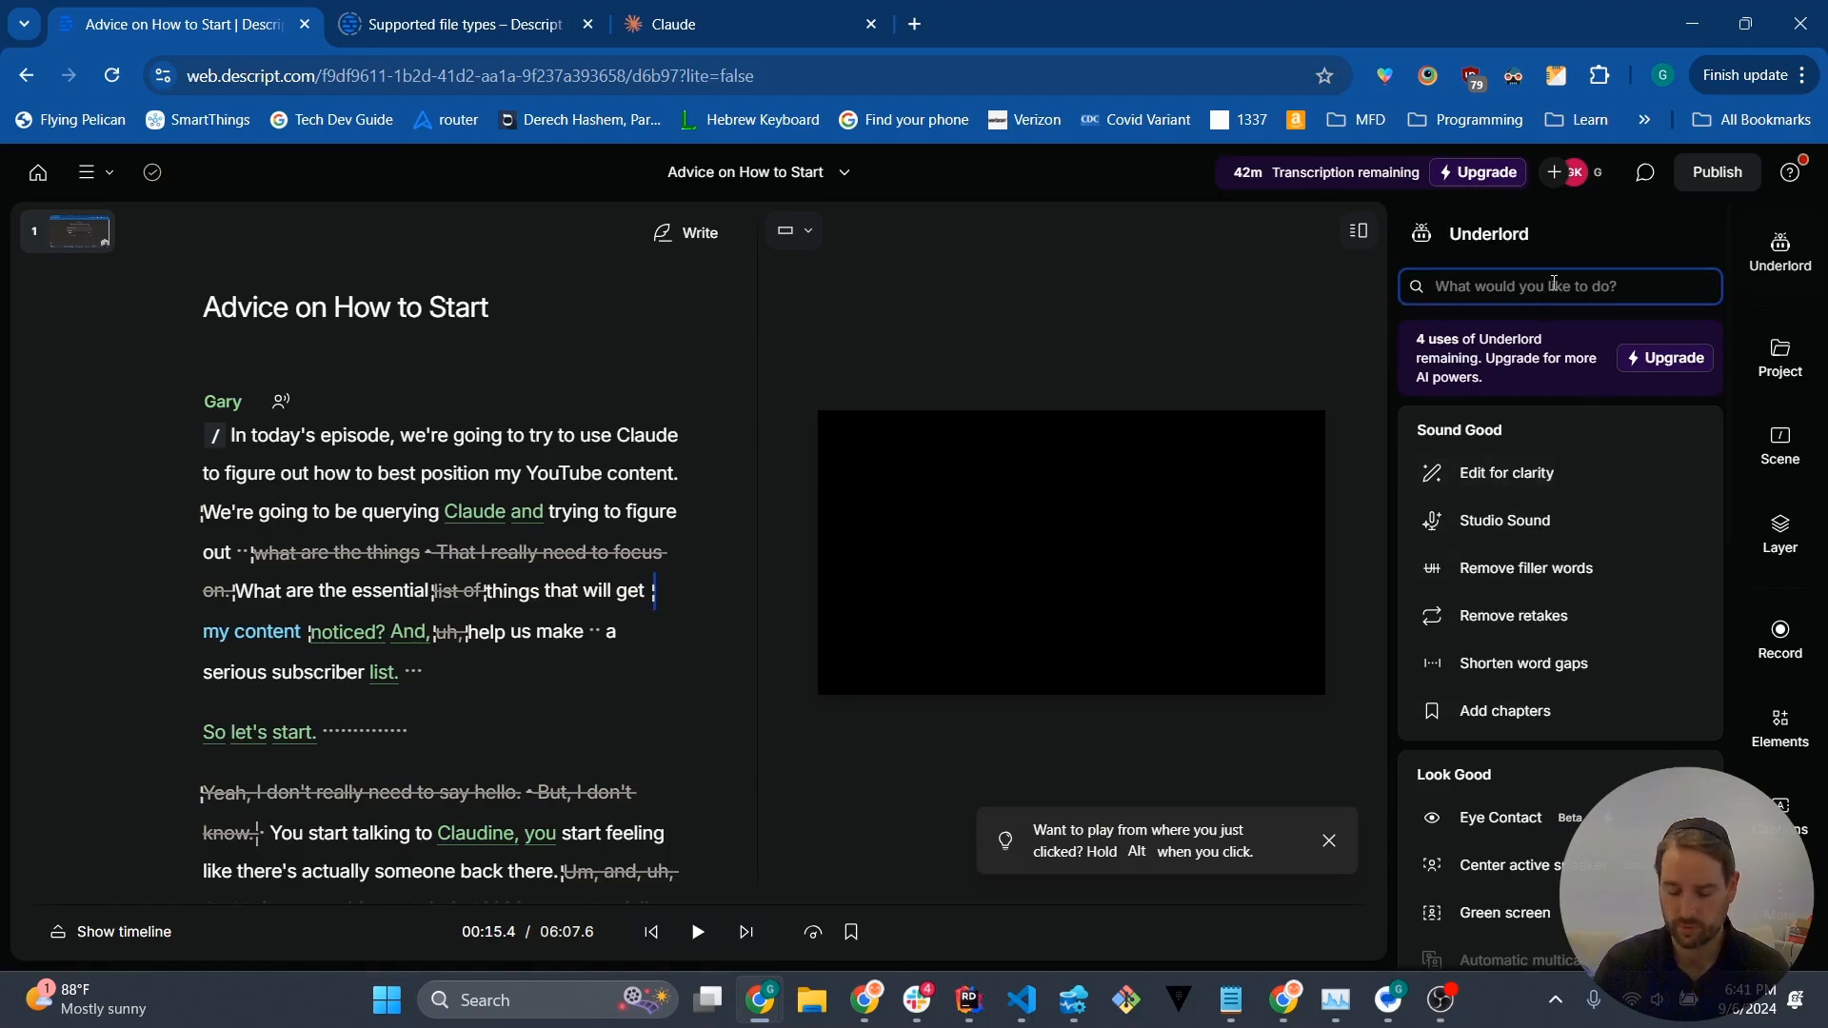
pyautogui.write('Oberdub')
pyautogui.click(1554, 398)
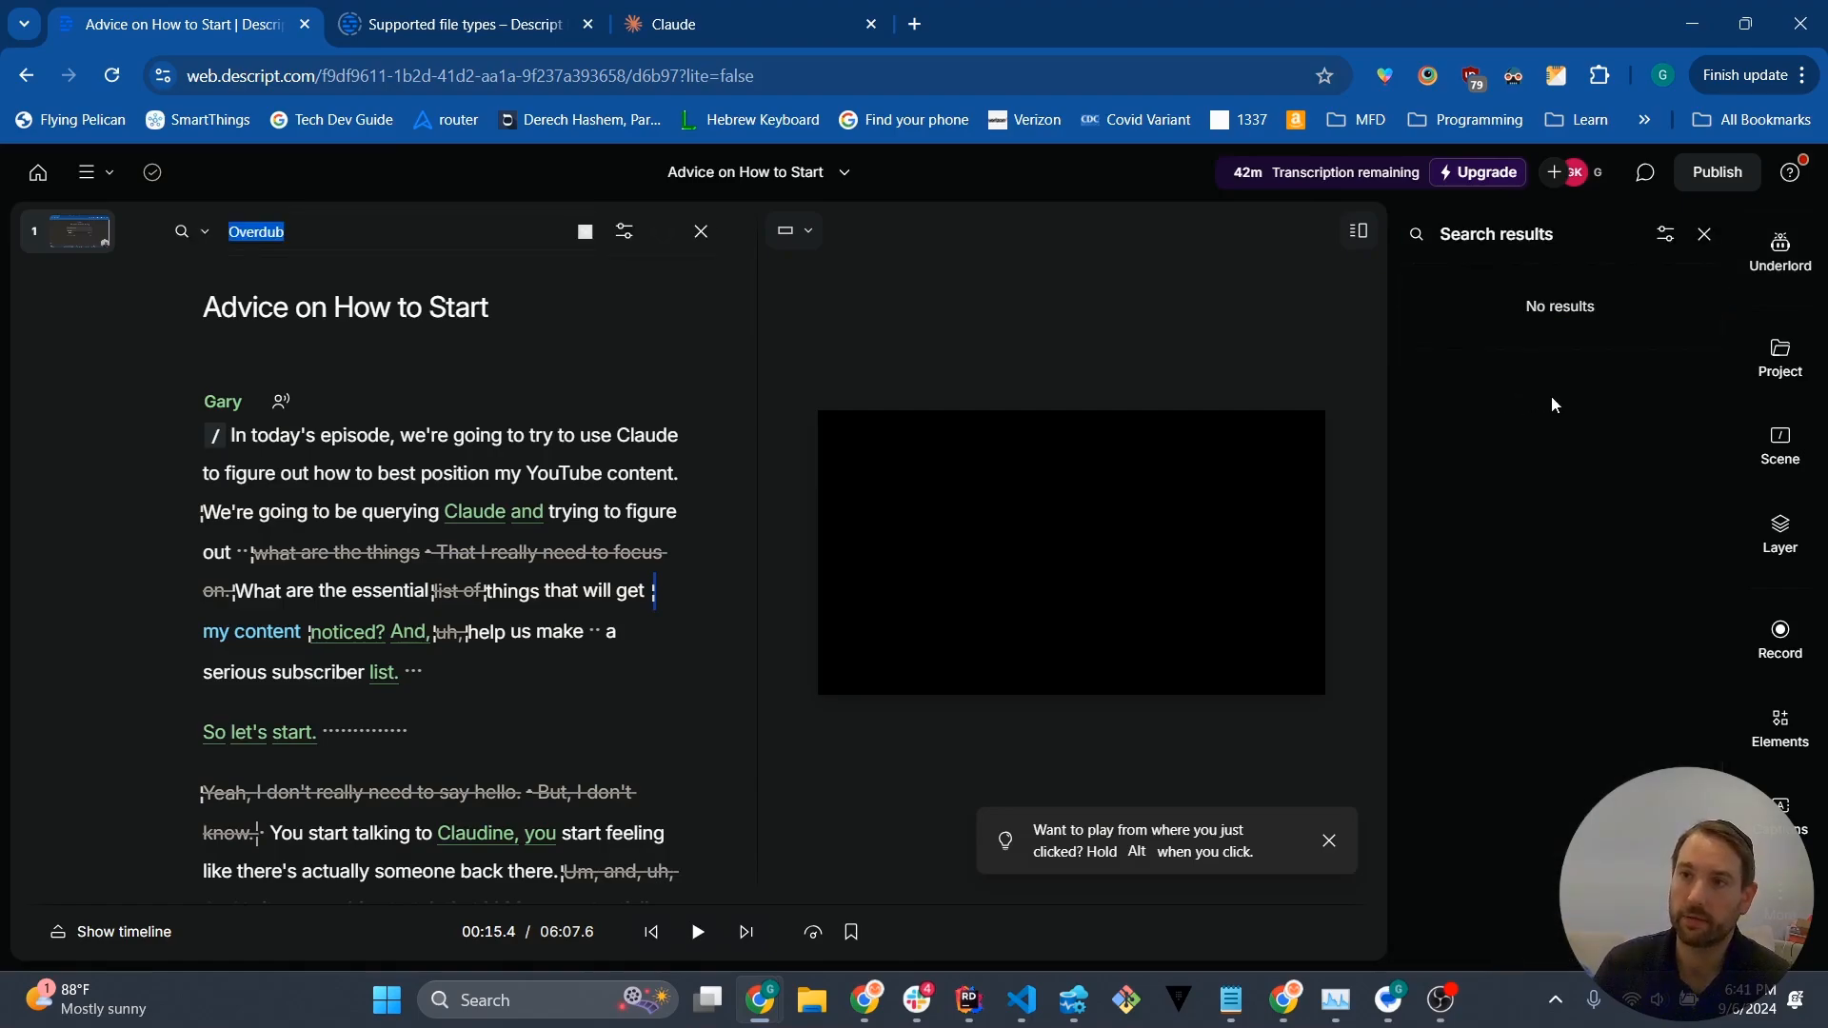
# Step: Switch to Claude and send "I asked Descript to show me documention on Overdub and it failed to find any."
pyautogui.hotkey('ctrl', '3')
pyautogui.write('I a')
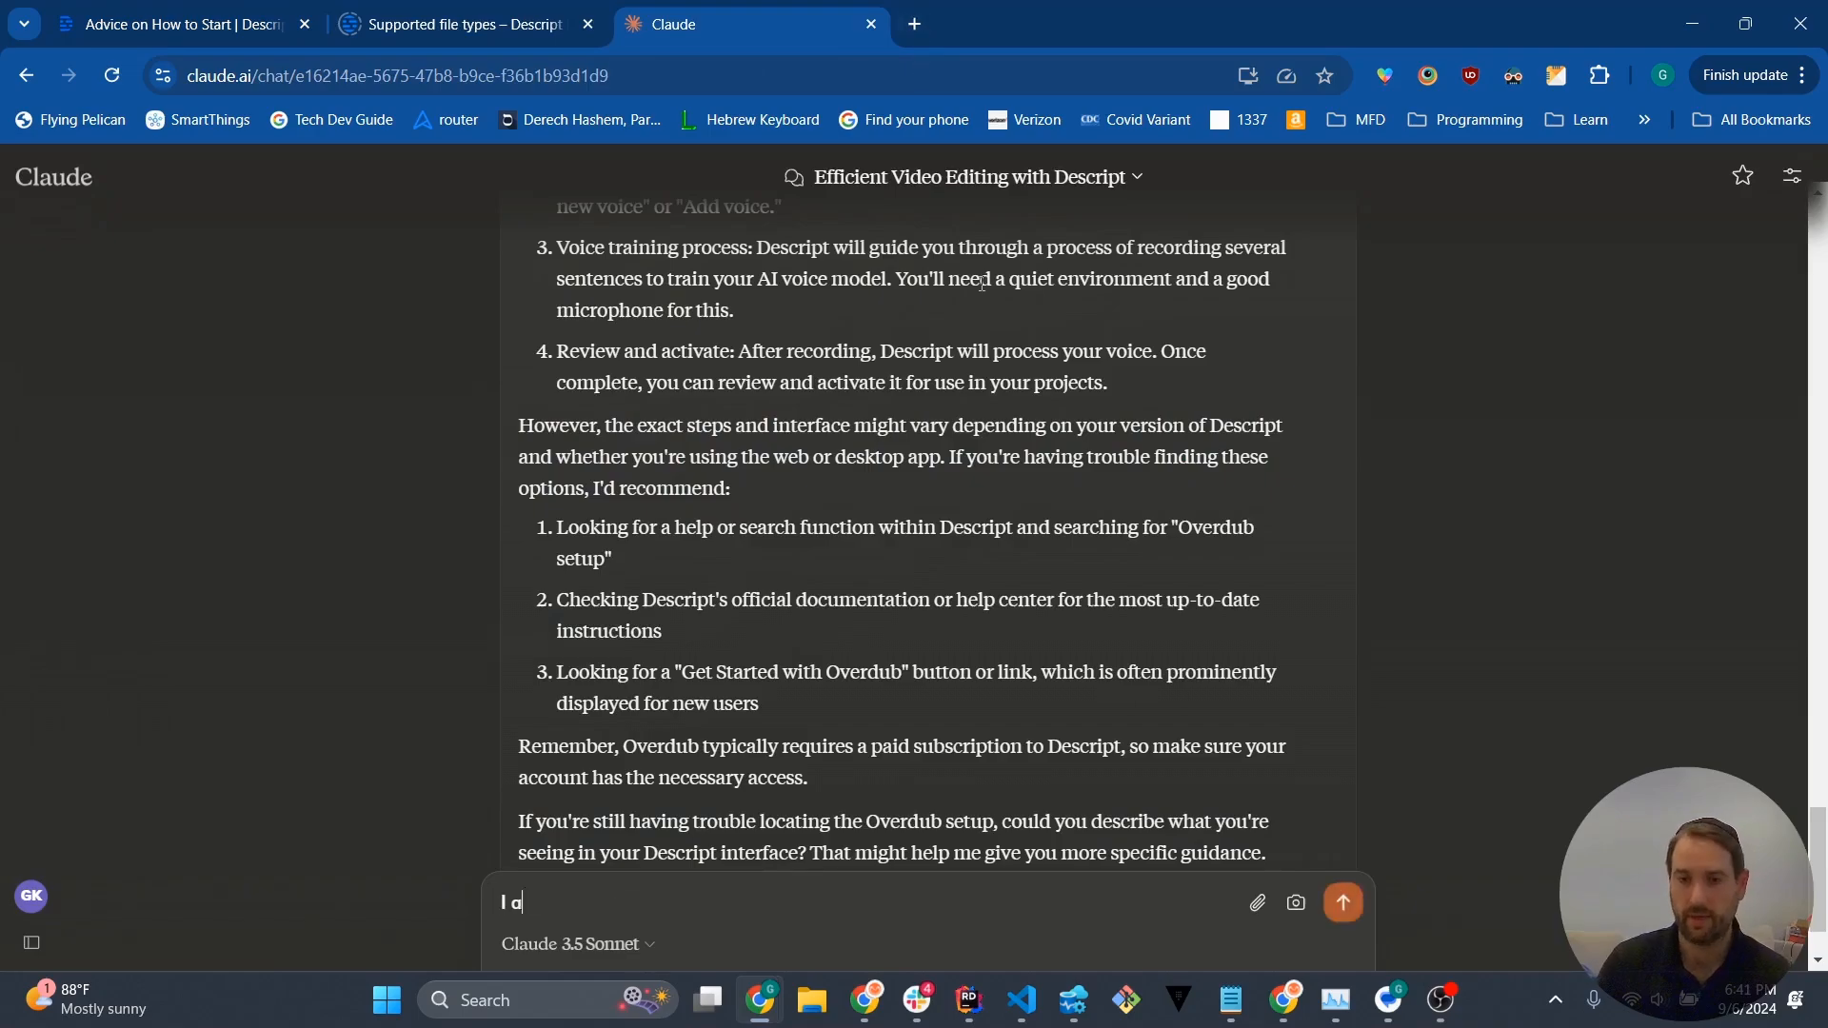
pyautogui.write('sked Descript to show ')
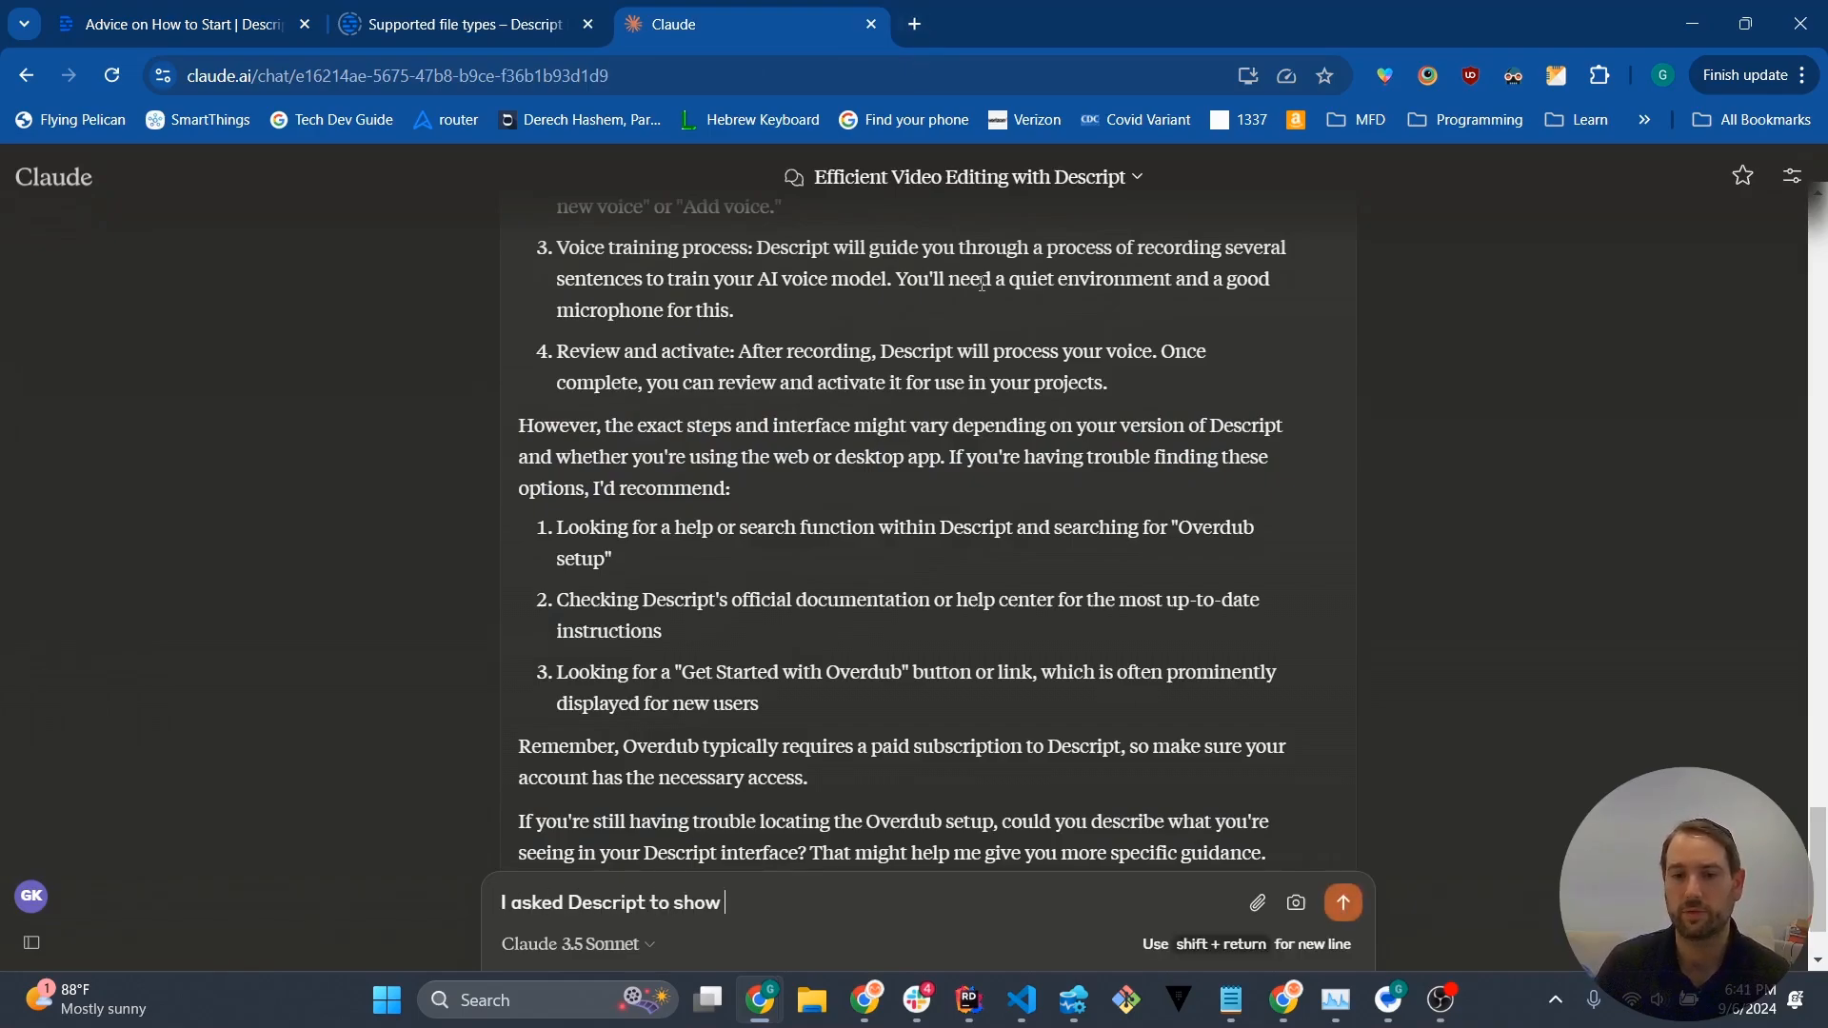
pyautogui.write('me document')
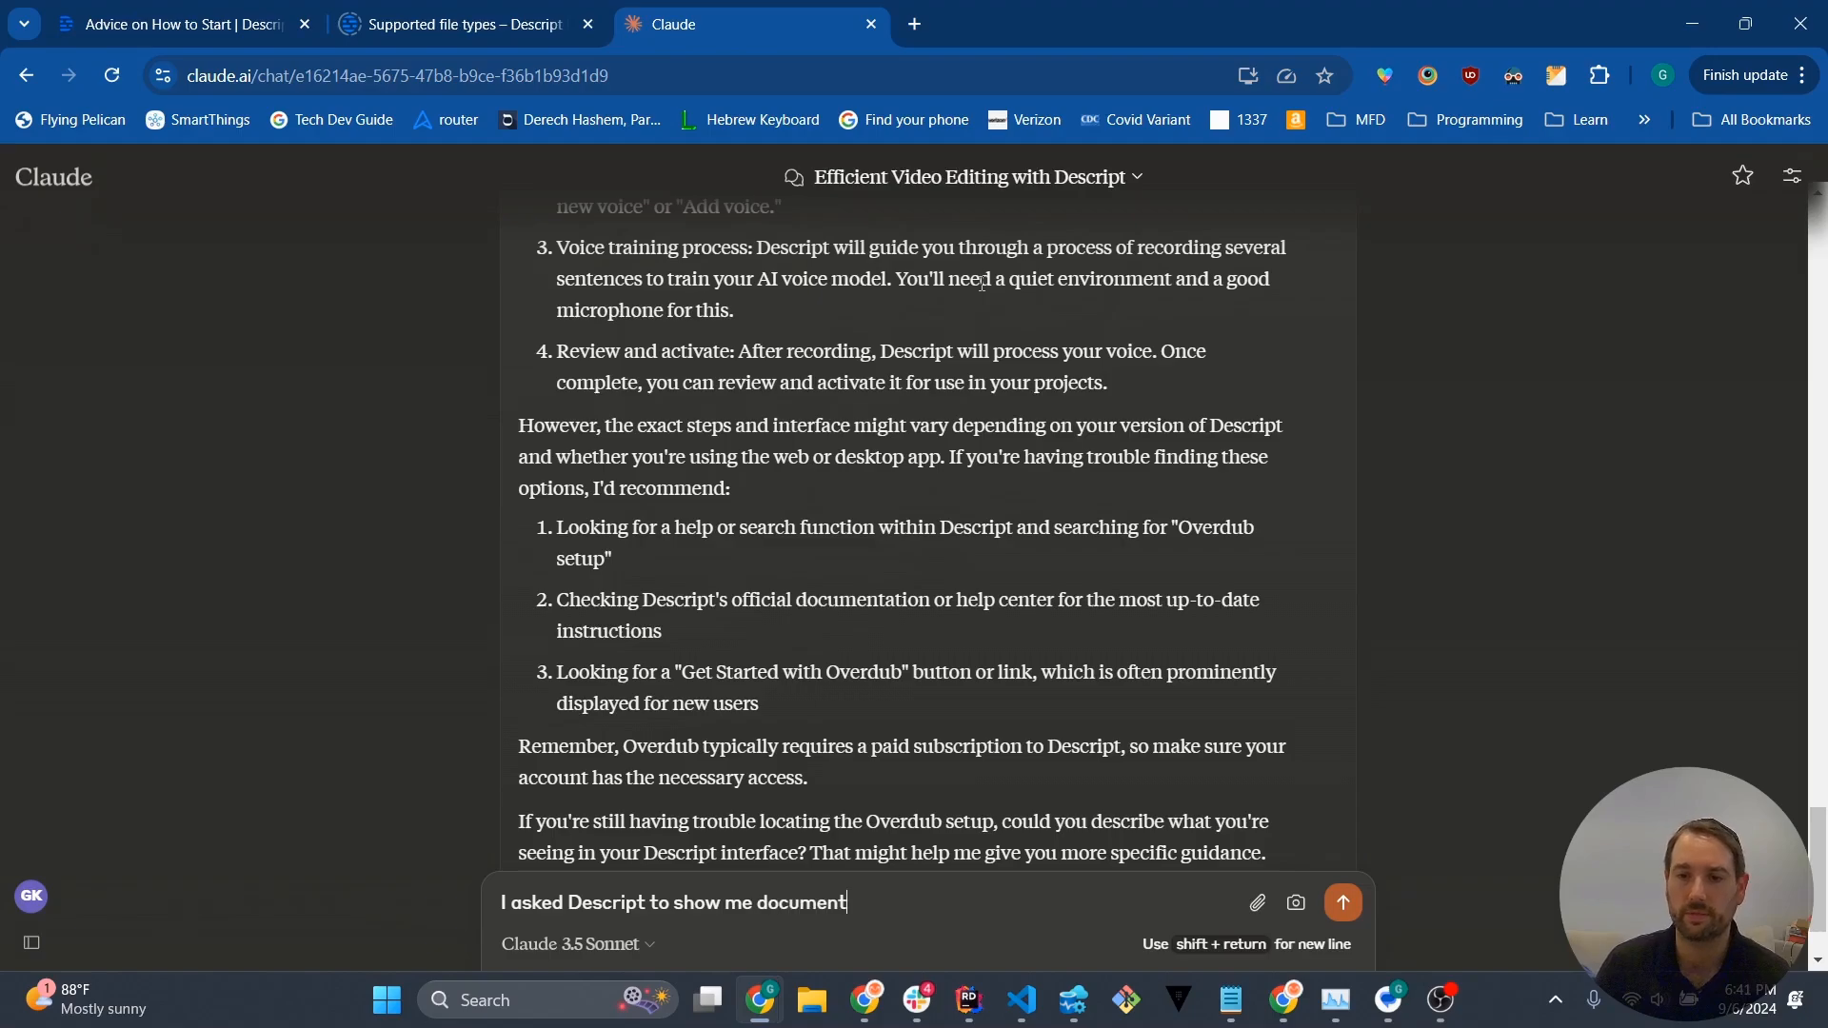
pyautogui.write('ion on Over')
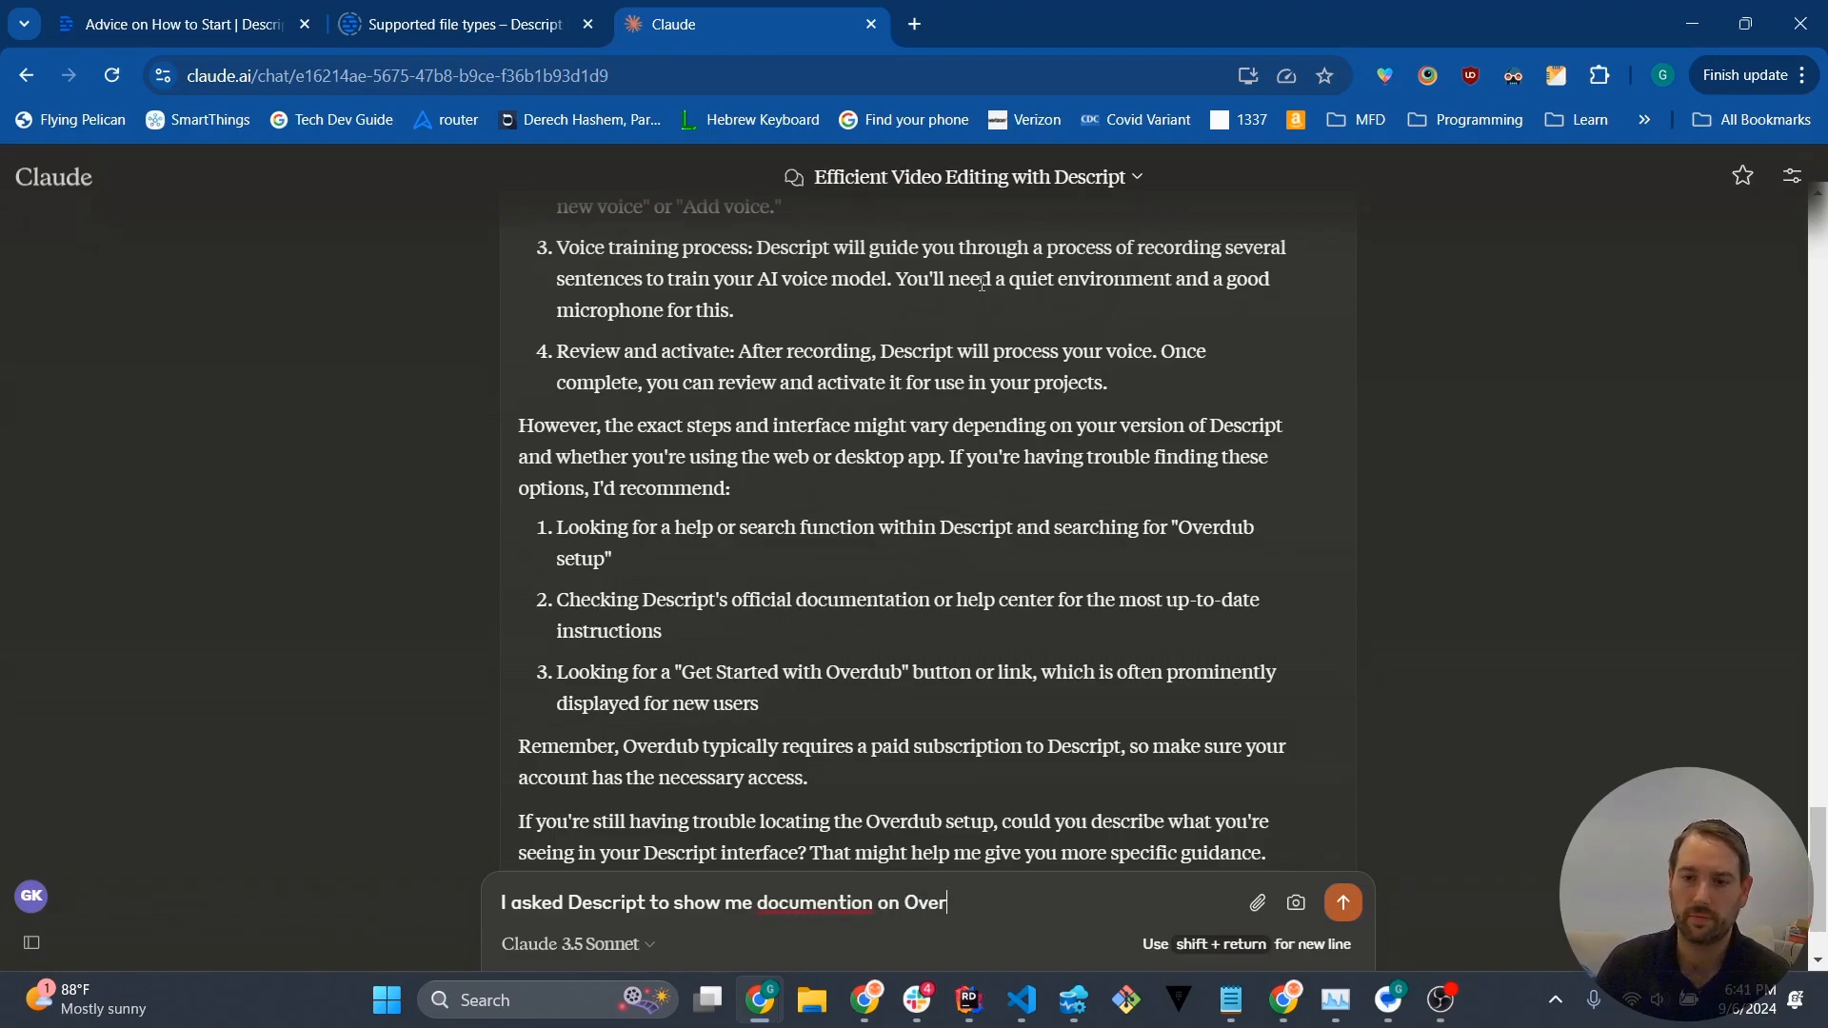
pyautogui.write('dub and it ')
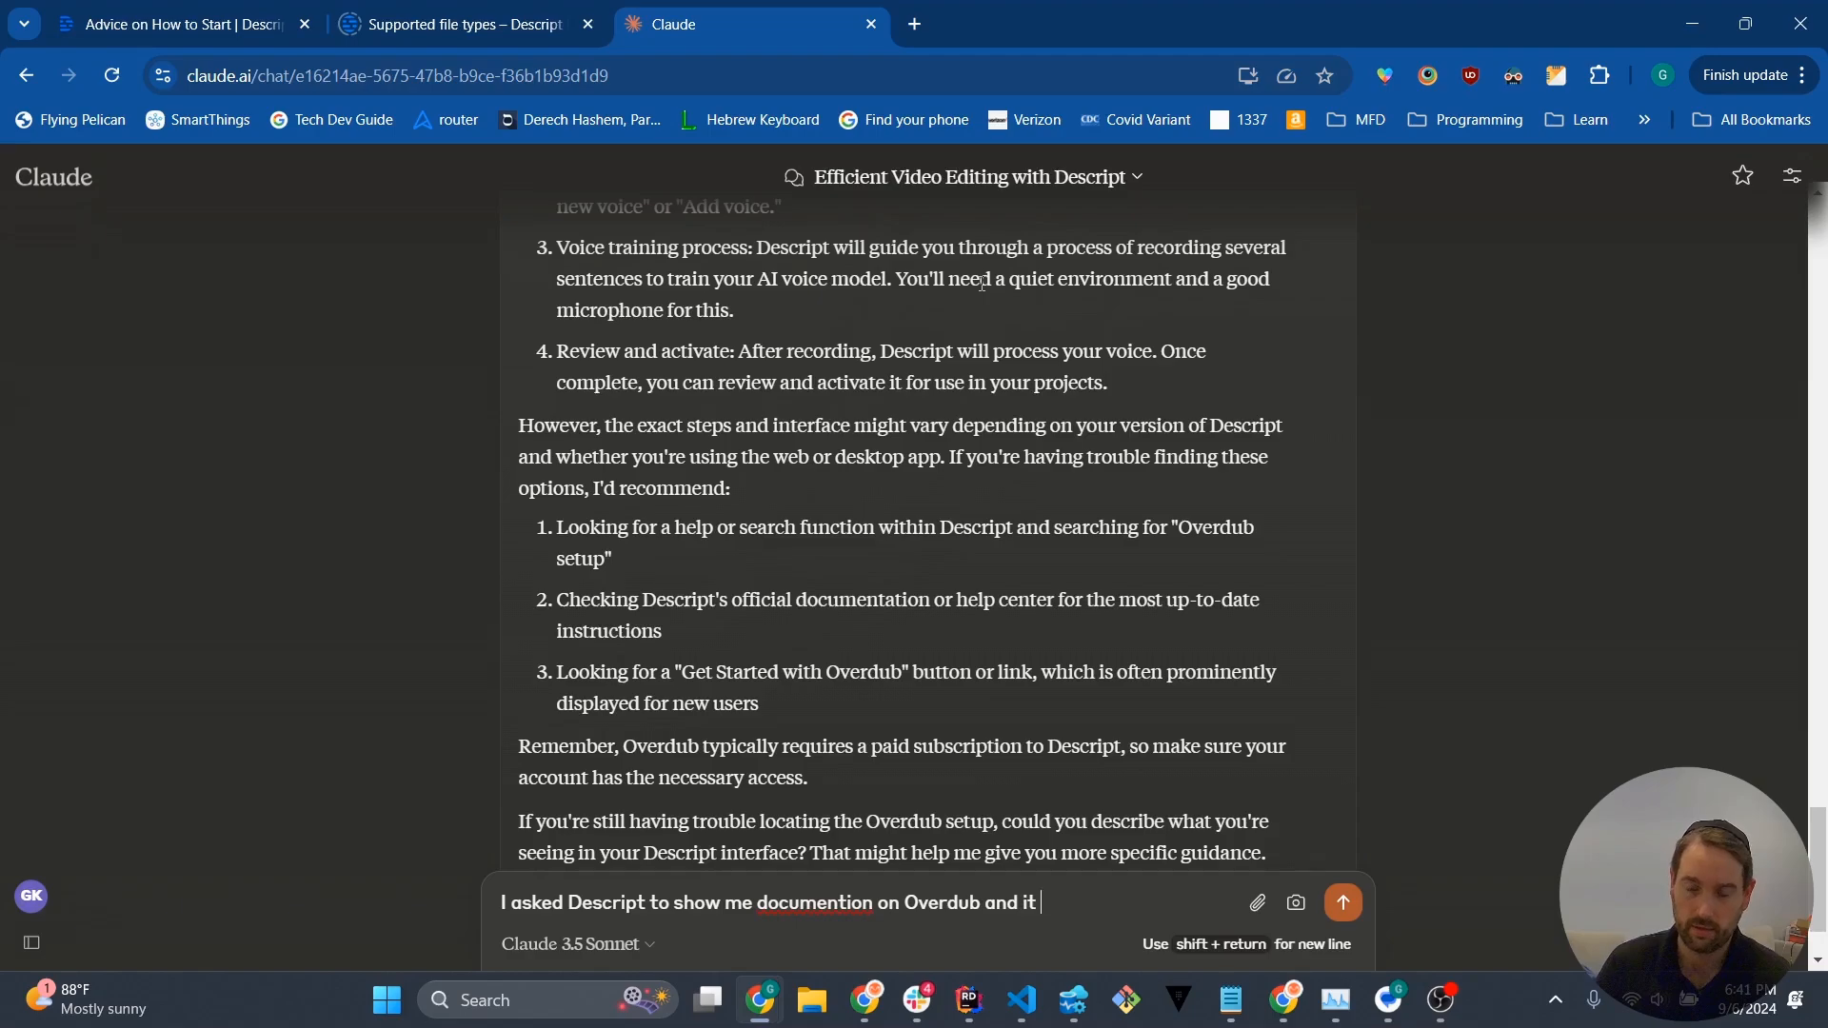
pyautogui.write('failed to dind')
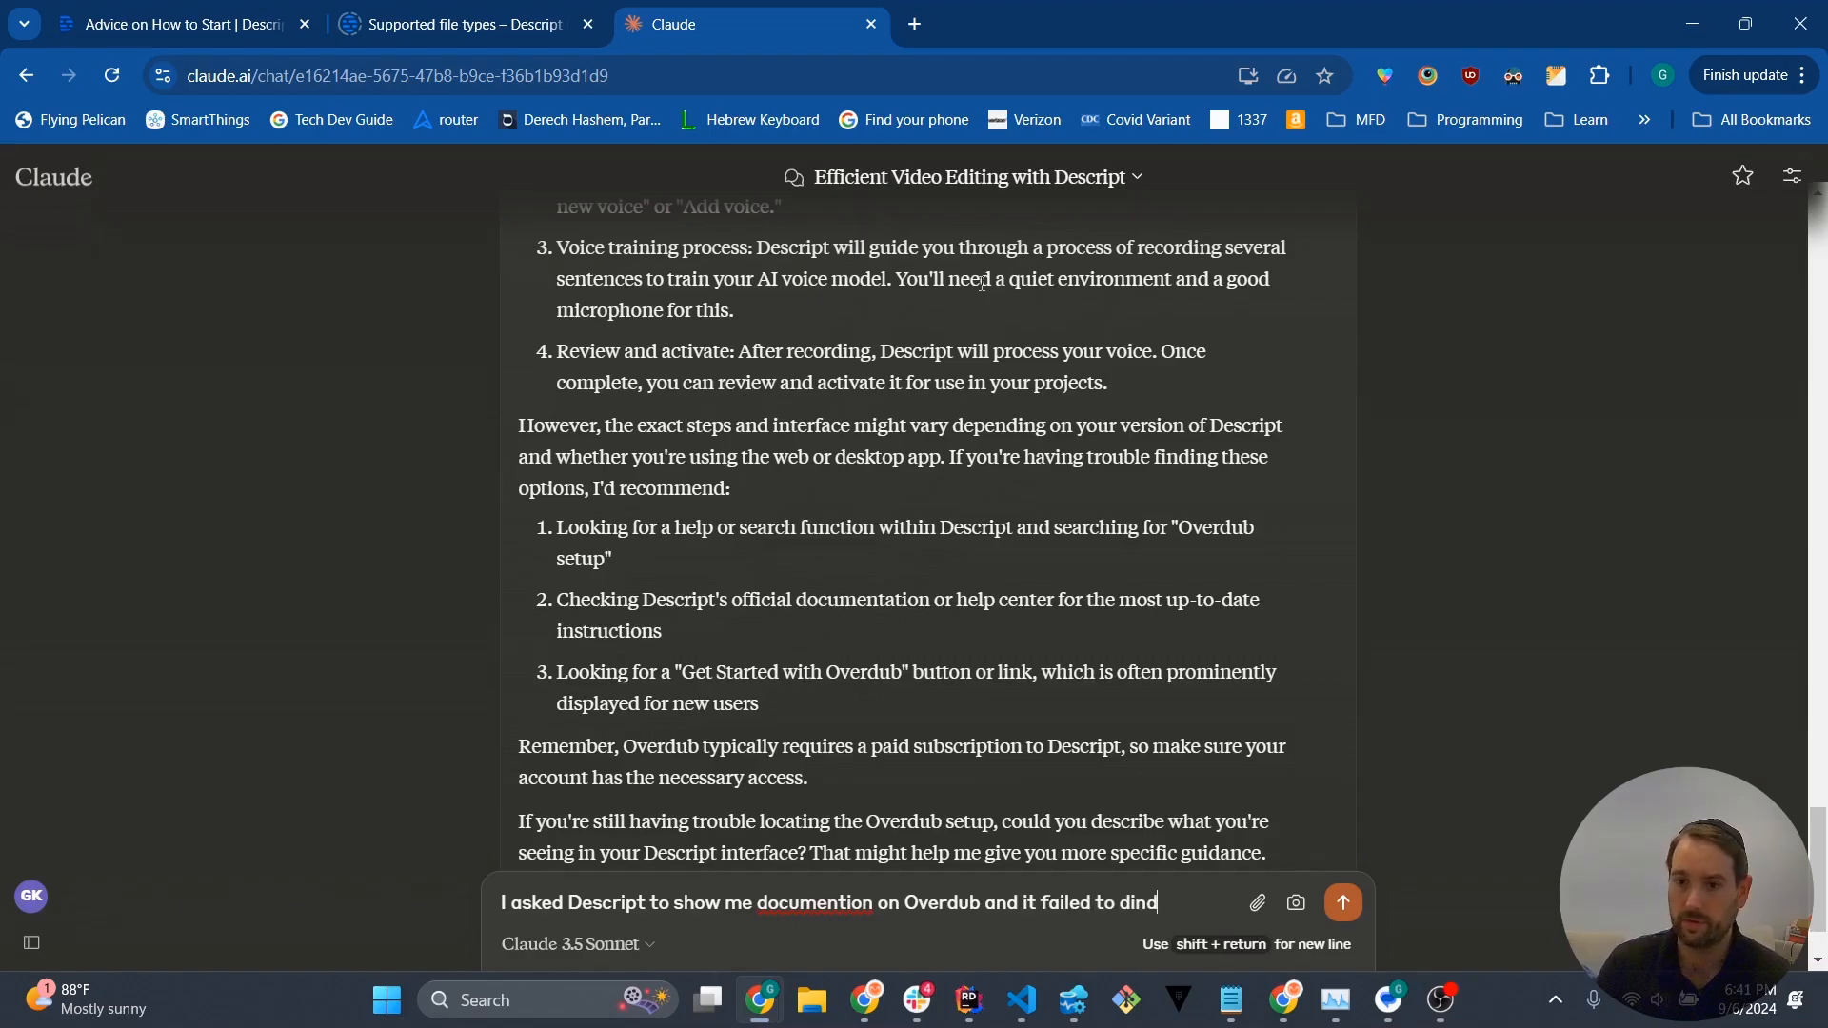
pyautogui.press('BackSpace')
pyautogui.press('BackSpace')
pyautogui.press('BackSpace')
pyautogui.press('BackSpace')
pyautogui.write('find any.')
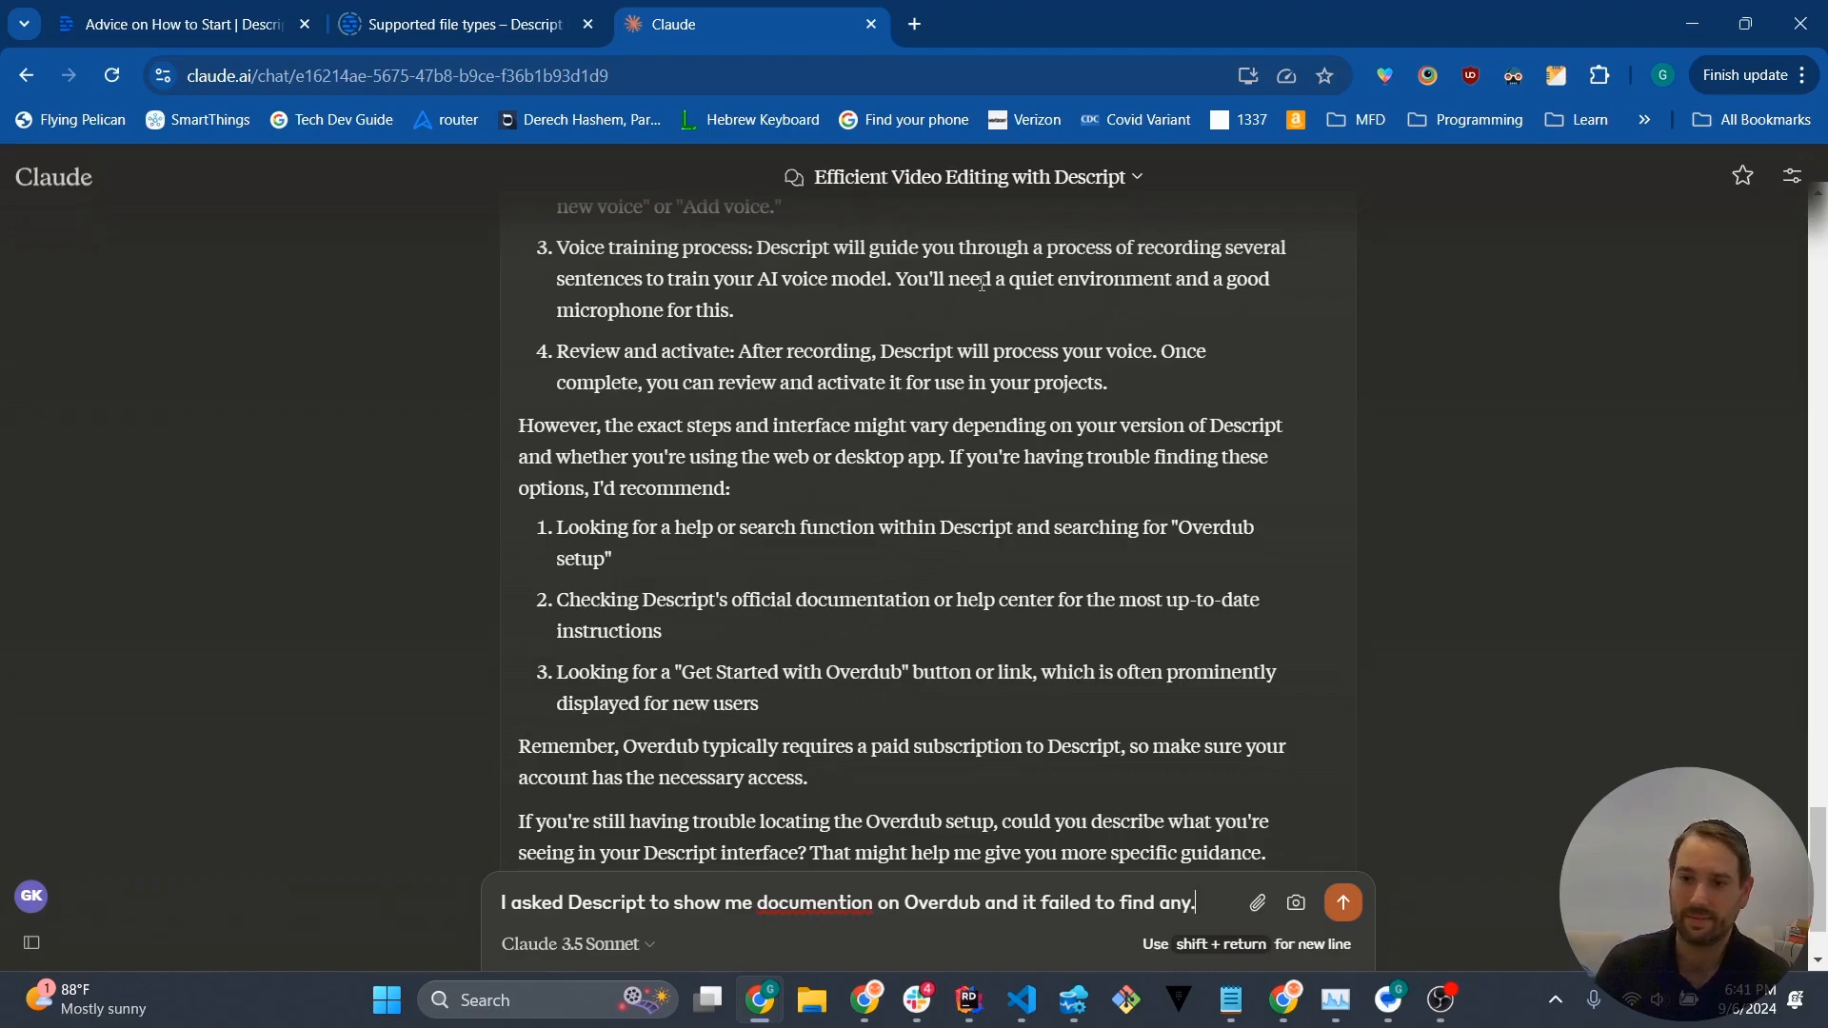
pyautogui.press('Return')
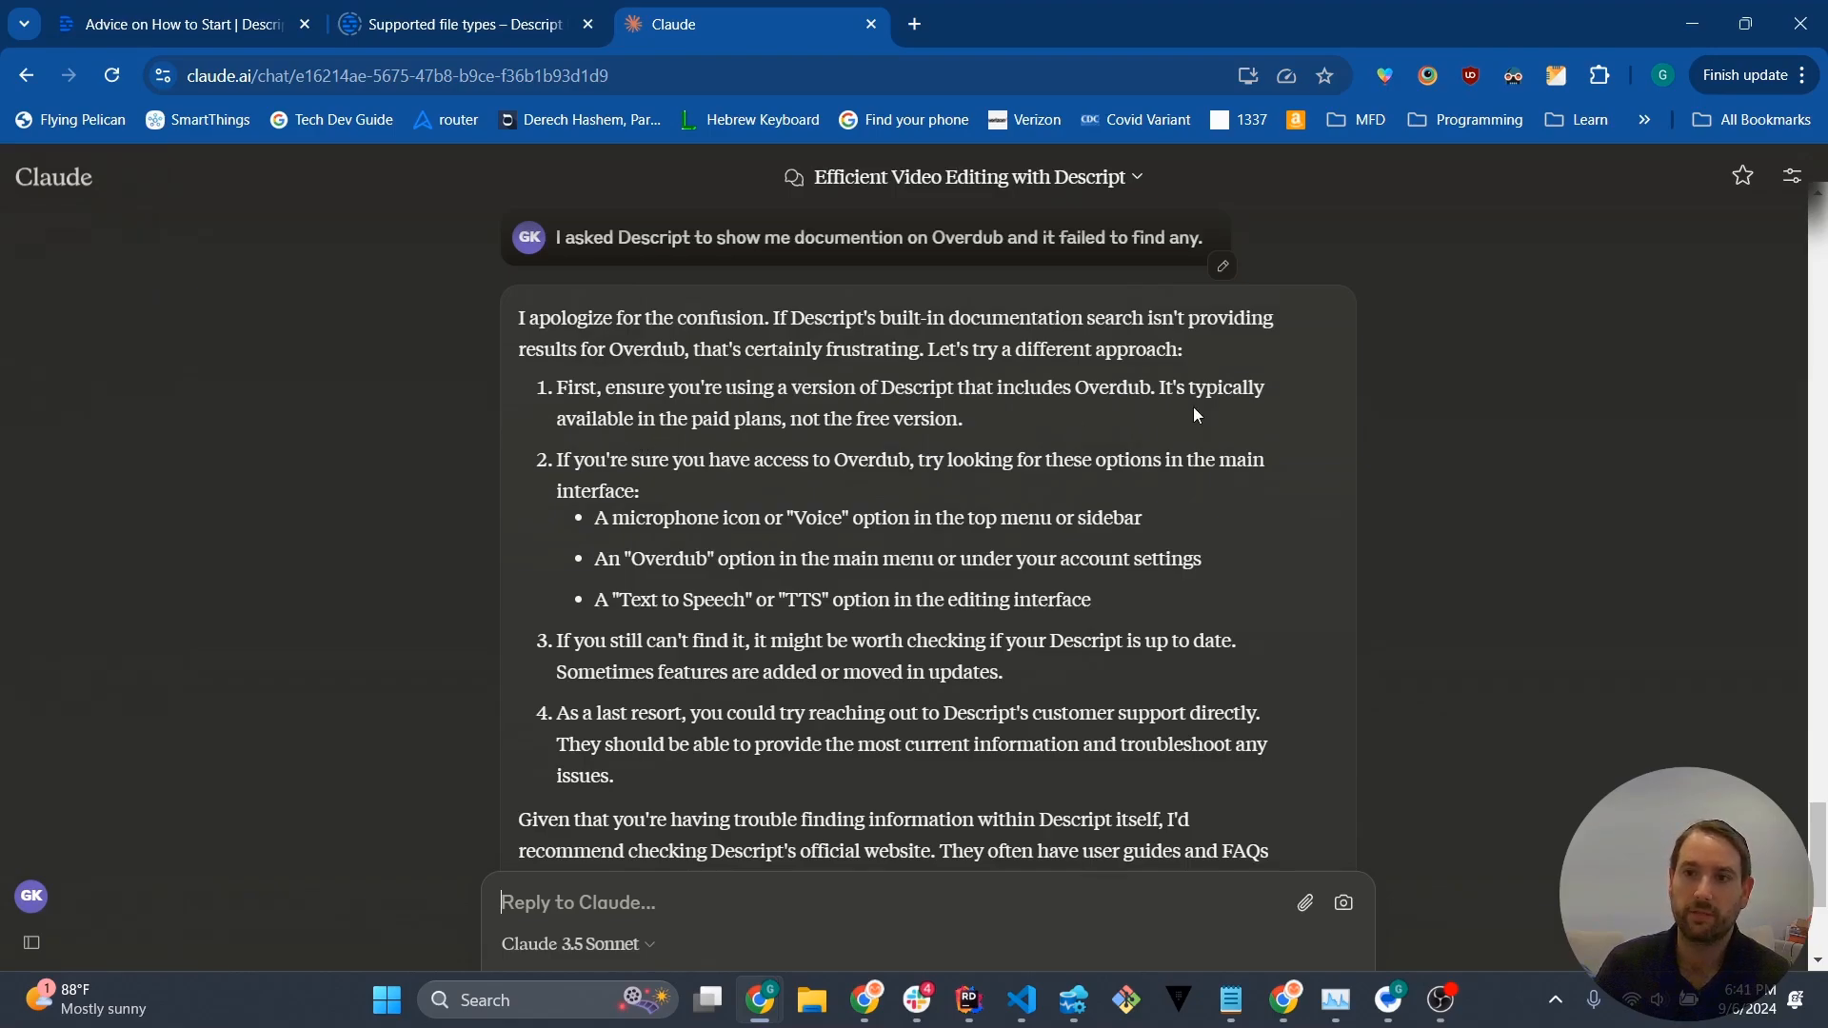
# Step: Read Claude's reply about which Descript plans include Overdub and switch back to the Descript project
pyautogui.moveTo(1159, 388); pyautogui.dragTo(1162, 417)
pyautogui.click(1072, 419)
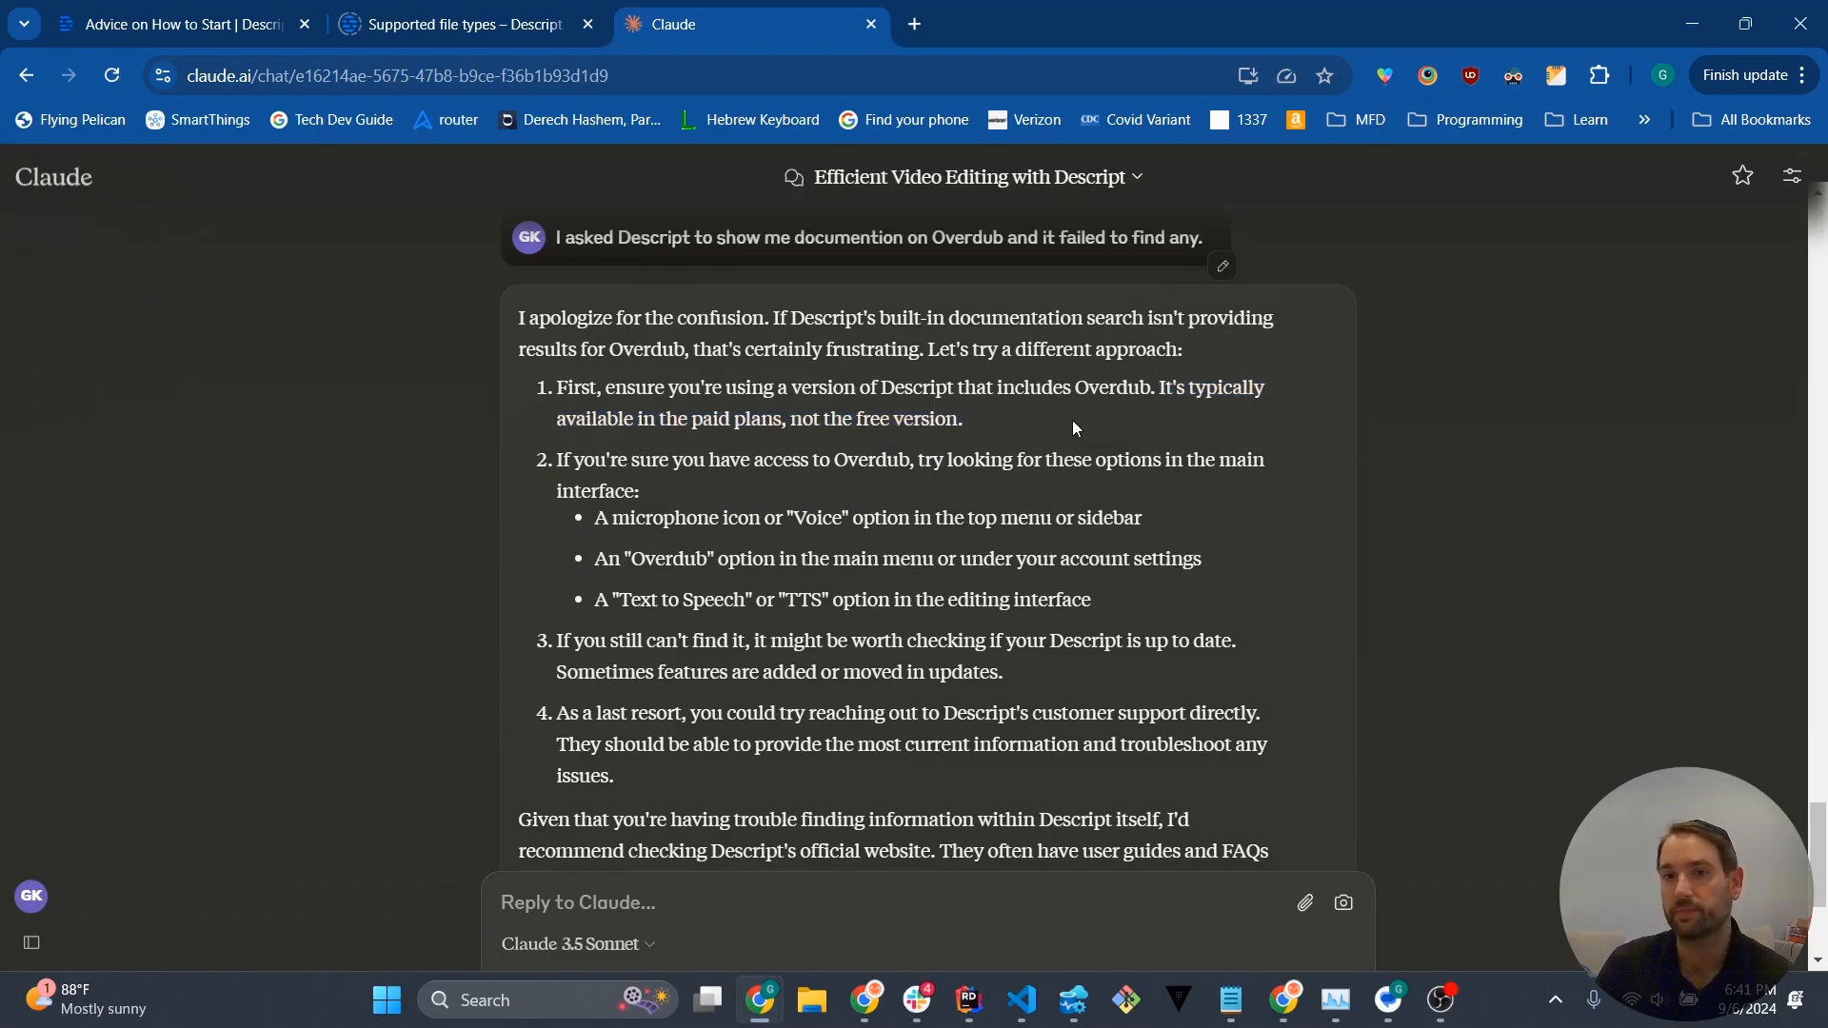
pyautogui.click(246, 26)
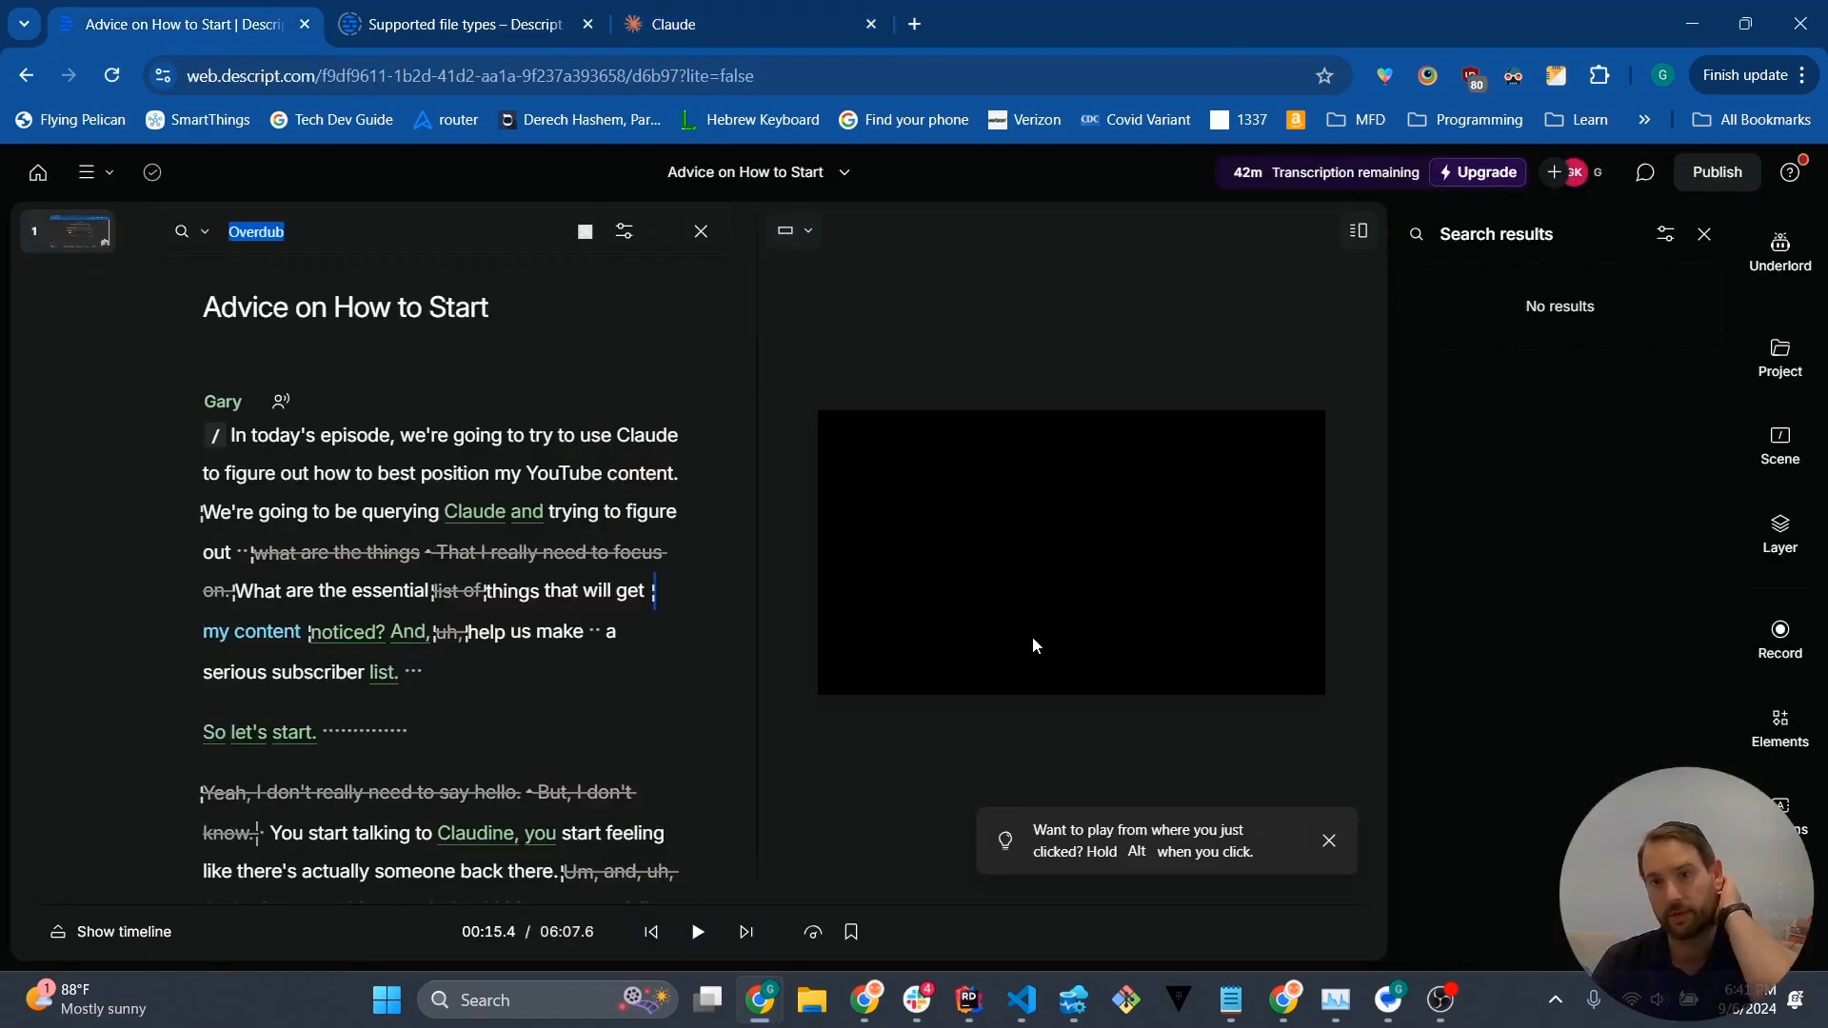
pyautogui.click(907, 529)
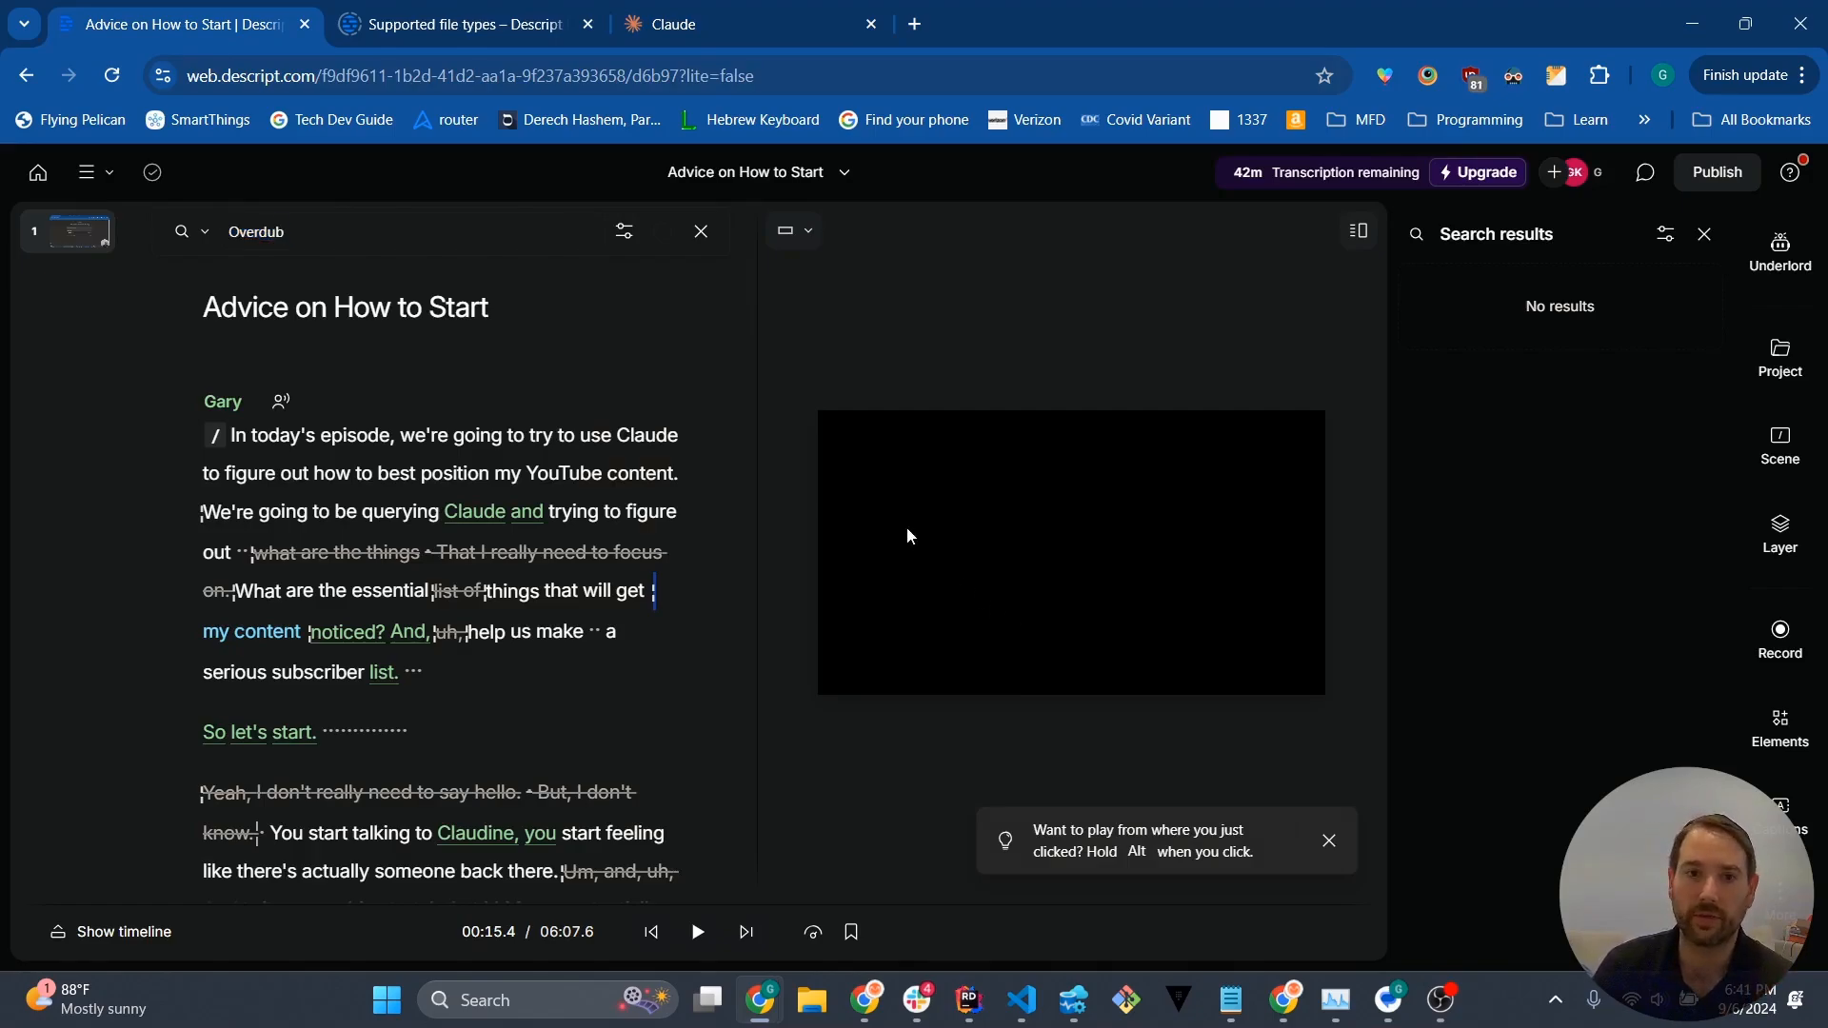
# Step: Review the opening of the script and select the added words "my content" in the first paragraph
pyautogui.click(234, 437)
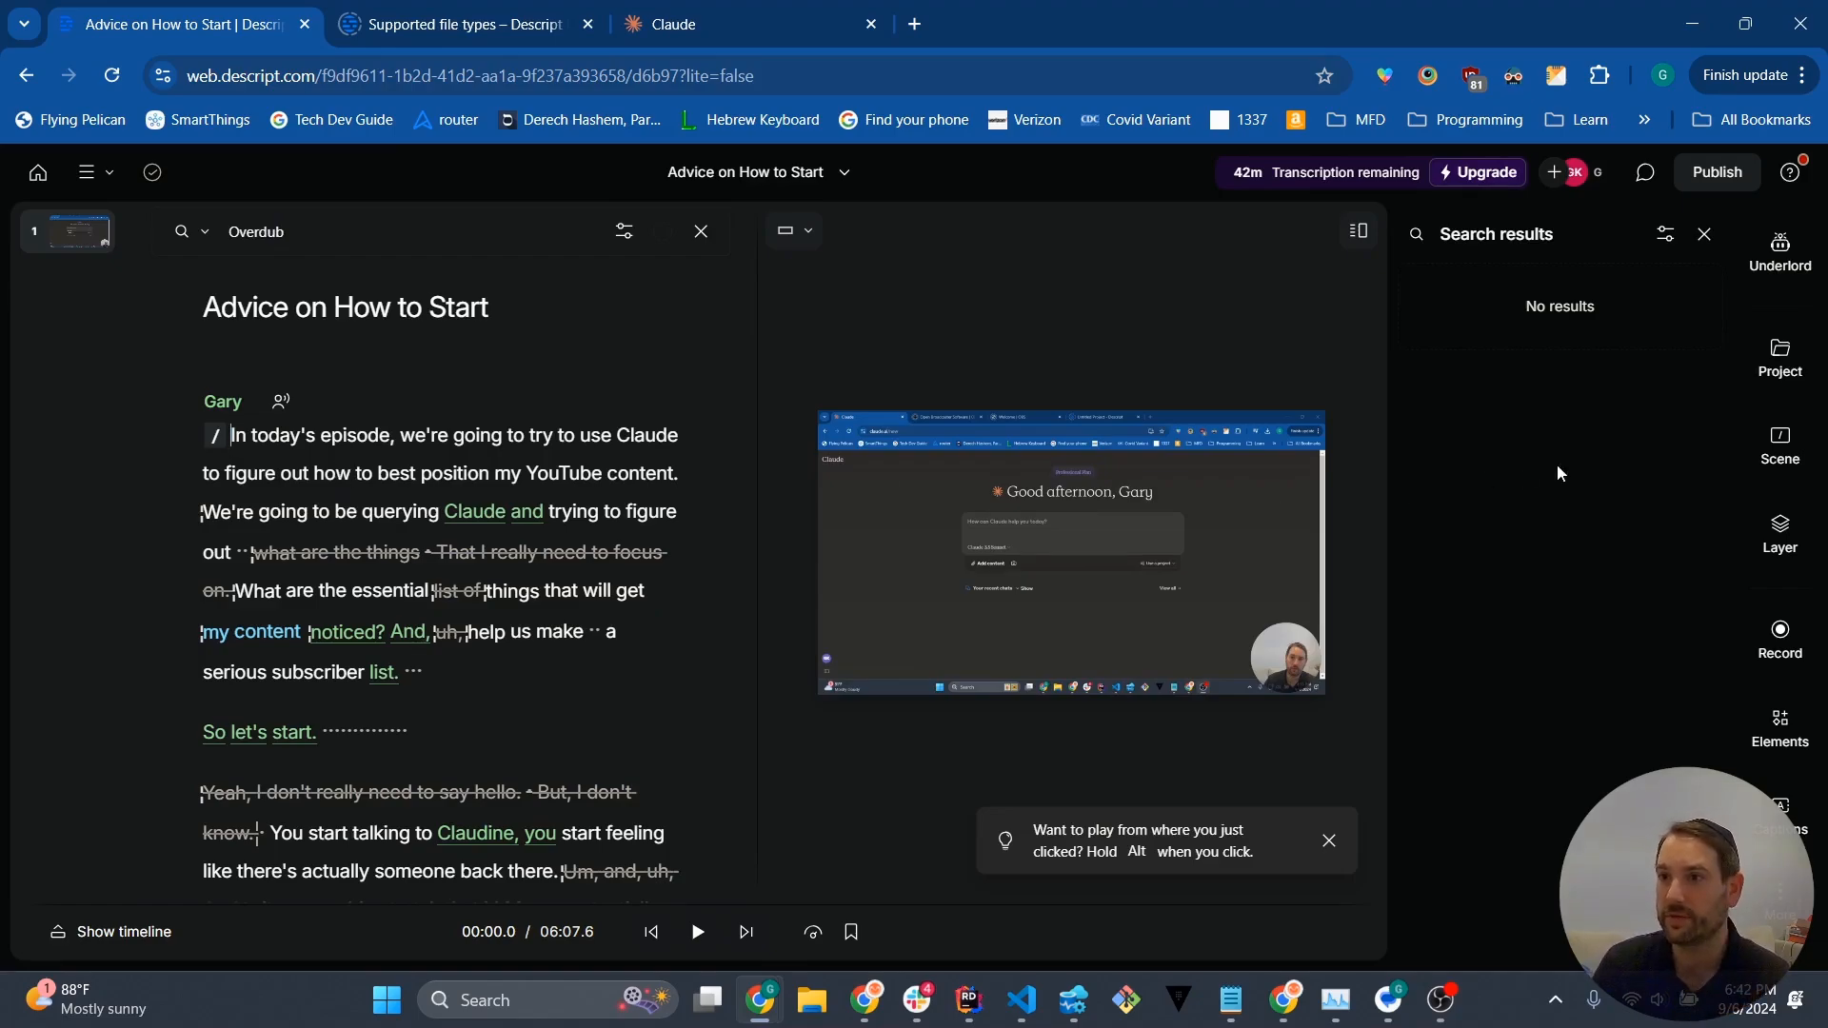
pyautogui.doubleClick(270, 633)
pyautogui.moveTo(213, 634); pyautogui.dragTo(303, 631)
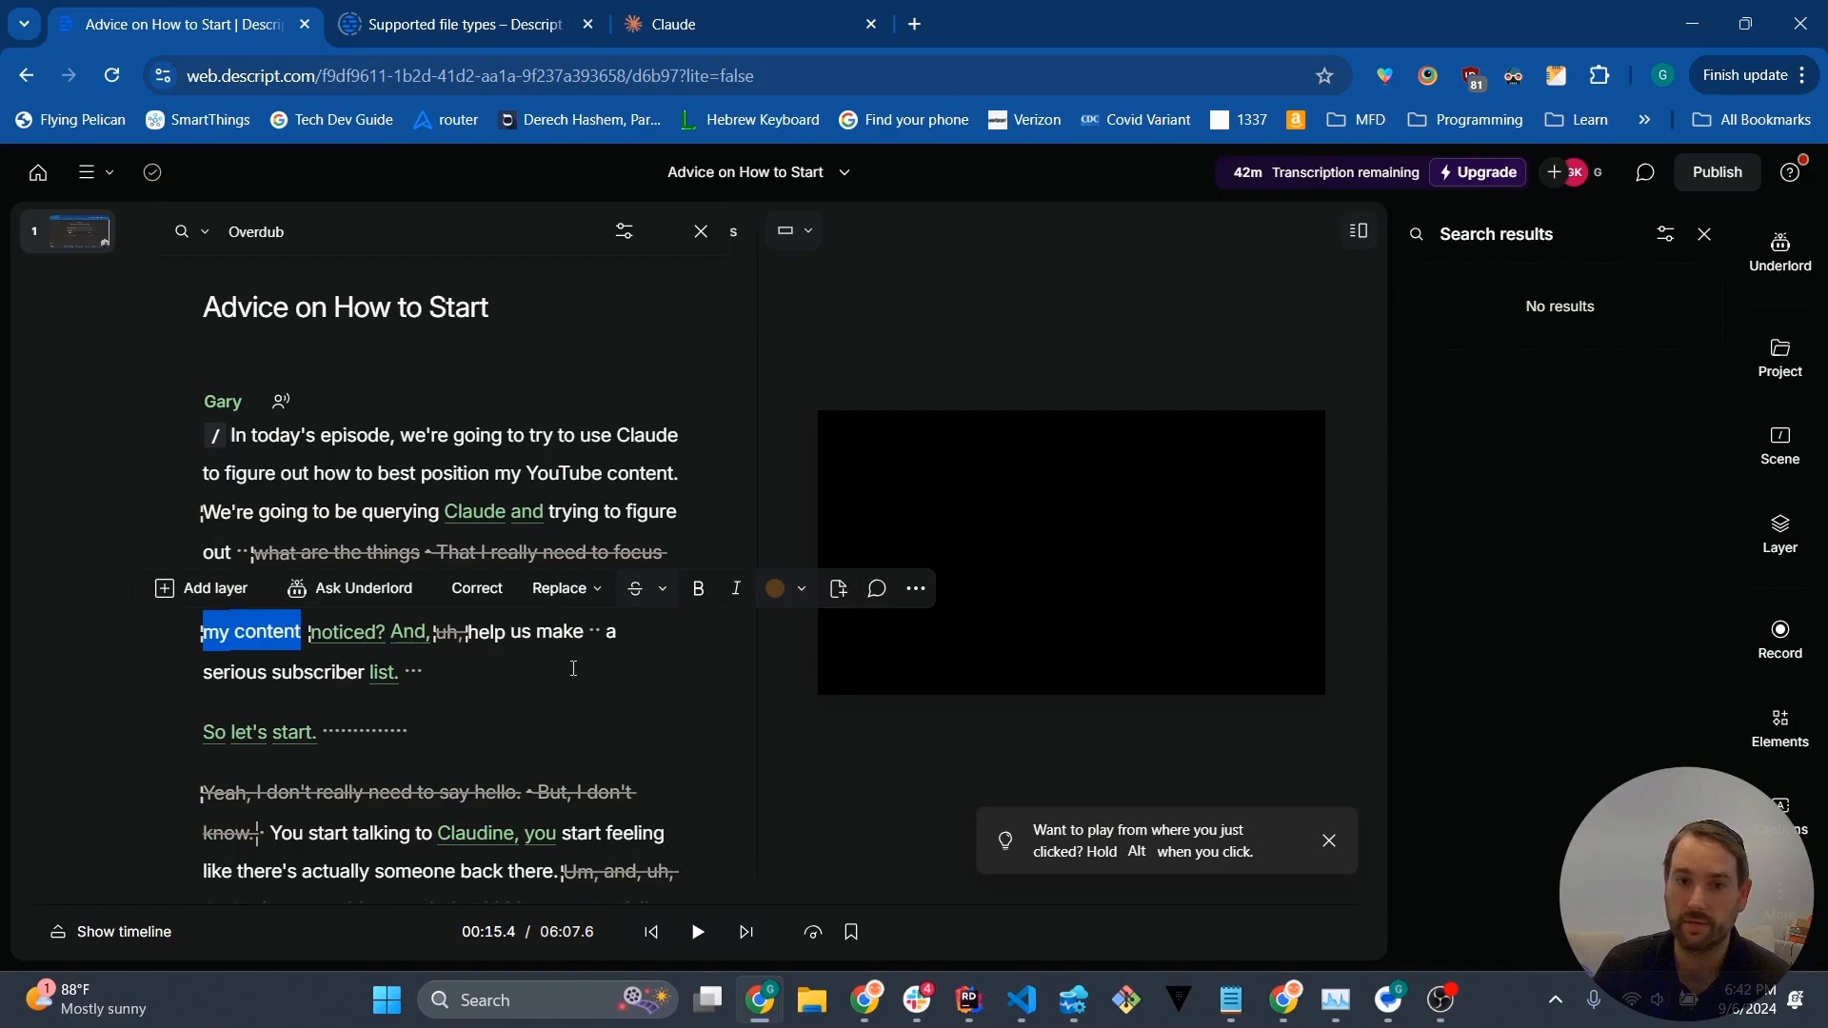
# Step: Delete the pause after "subscriber list." at the end of the first paragraph
pyautogui.click(467, 675)
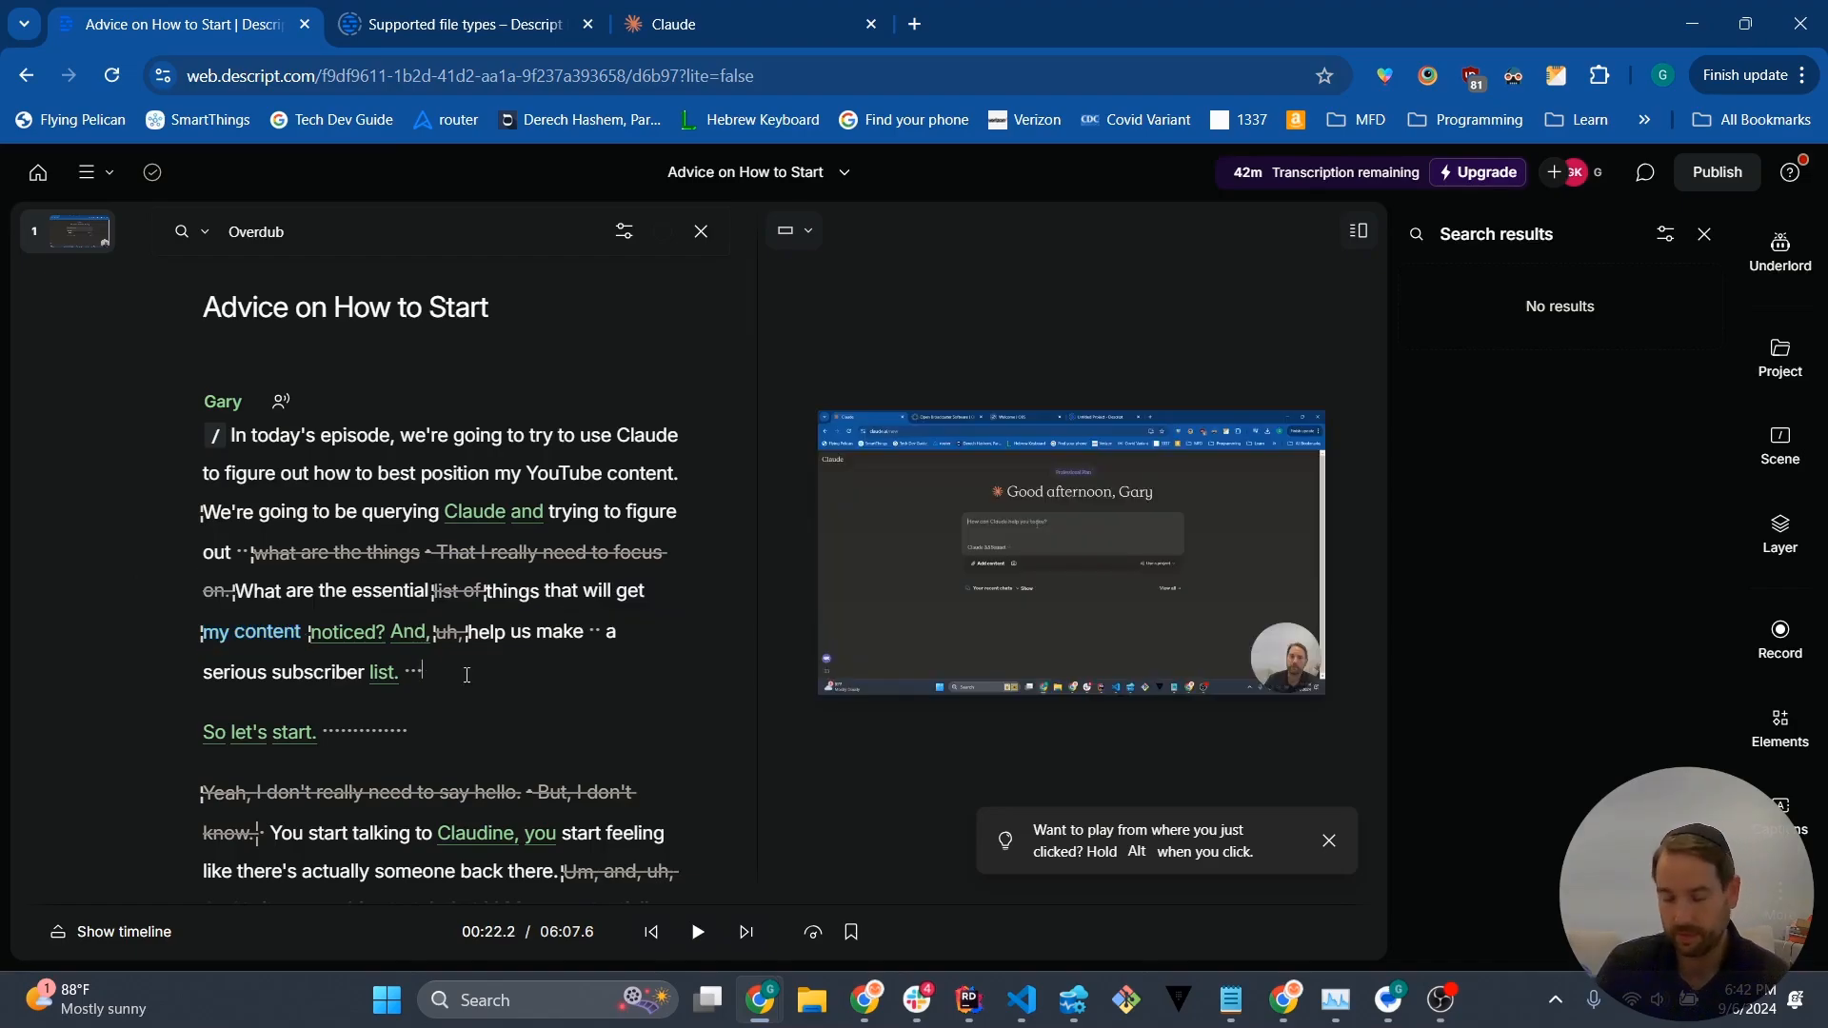
pyautogui.press('BackSpace')
pyautogui.press('BackSpace')
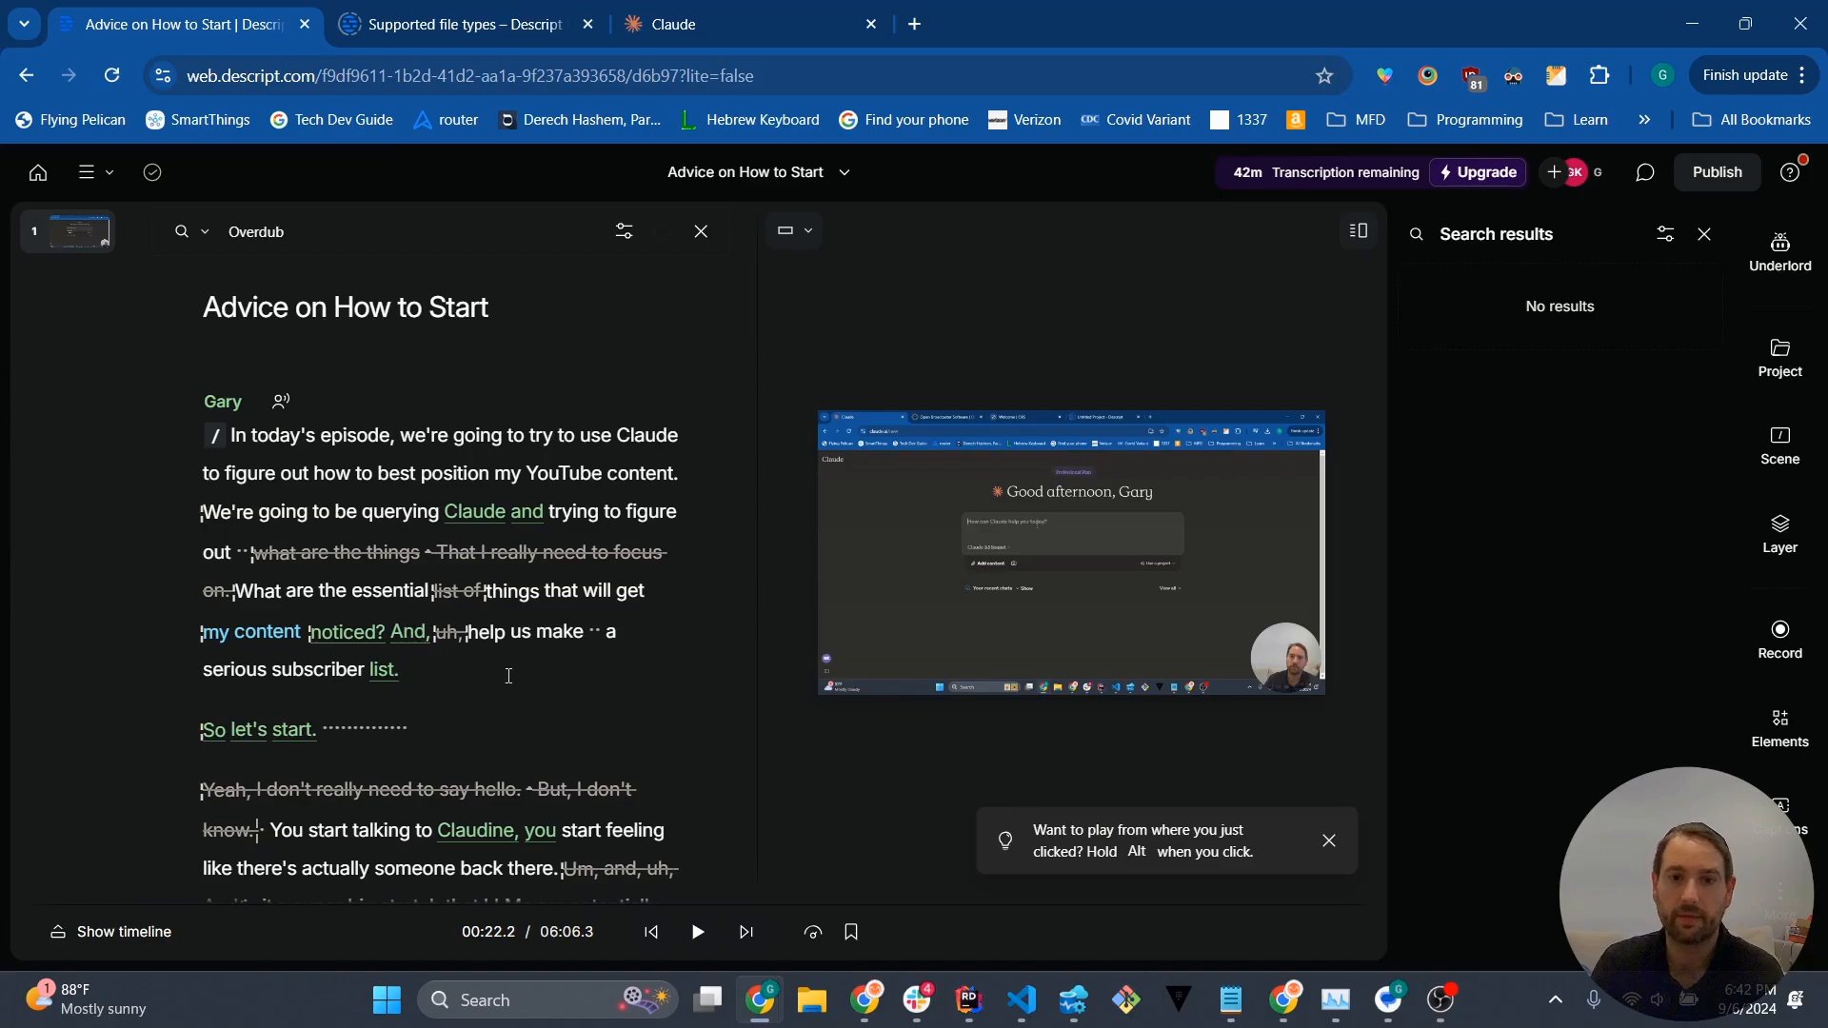
# Step: Try to correct every occurrence of "Claudine" in the transcript to "Claude"
pyautogui.scroll(-3, 509, 676)
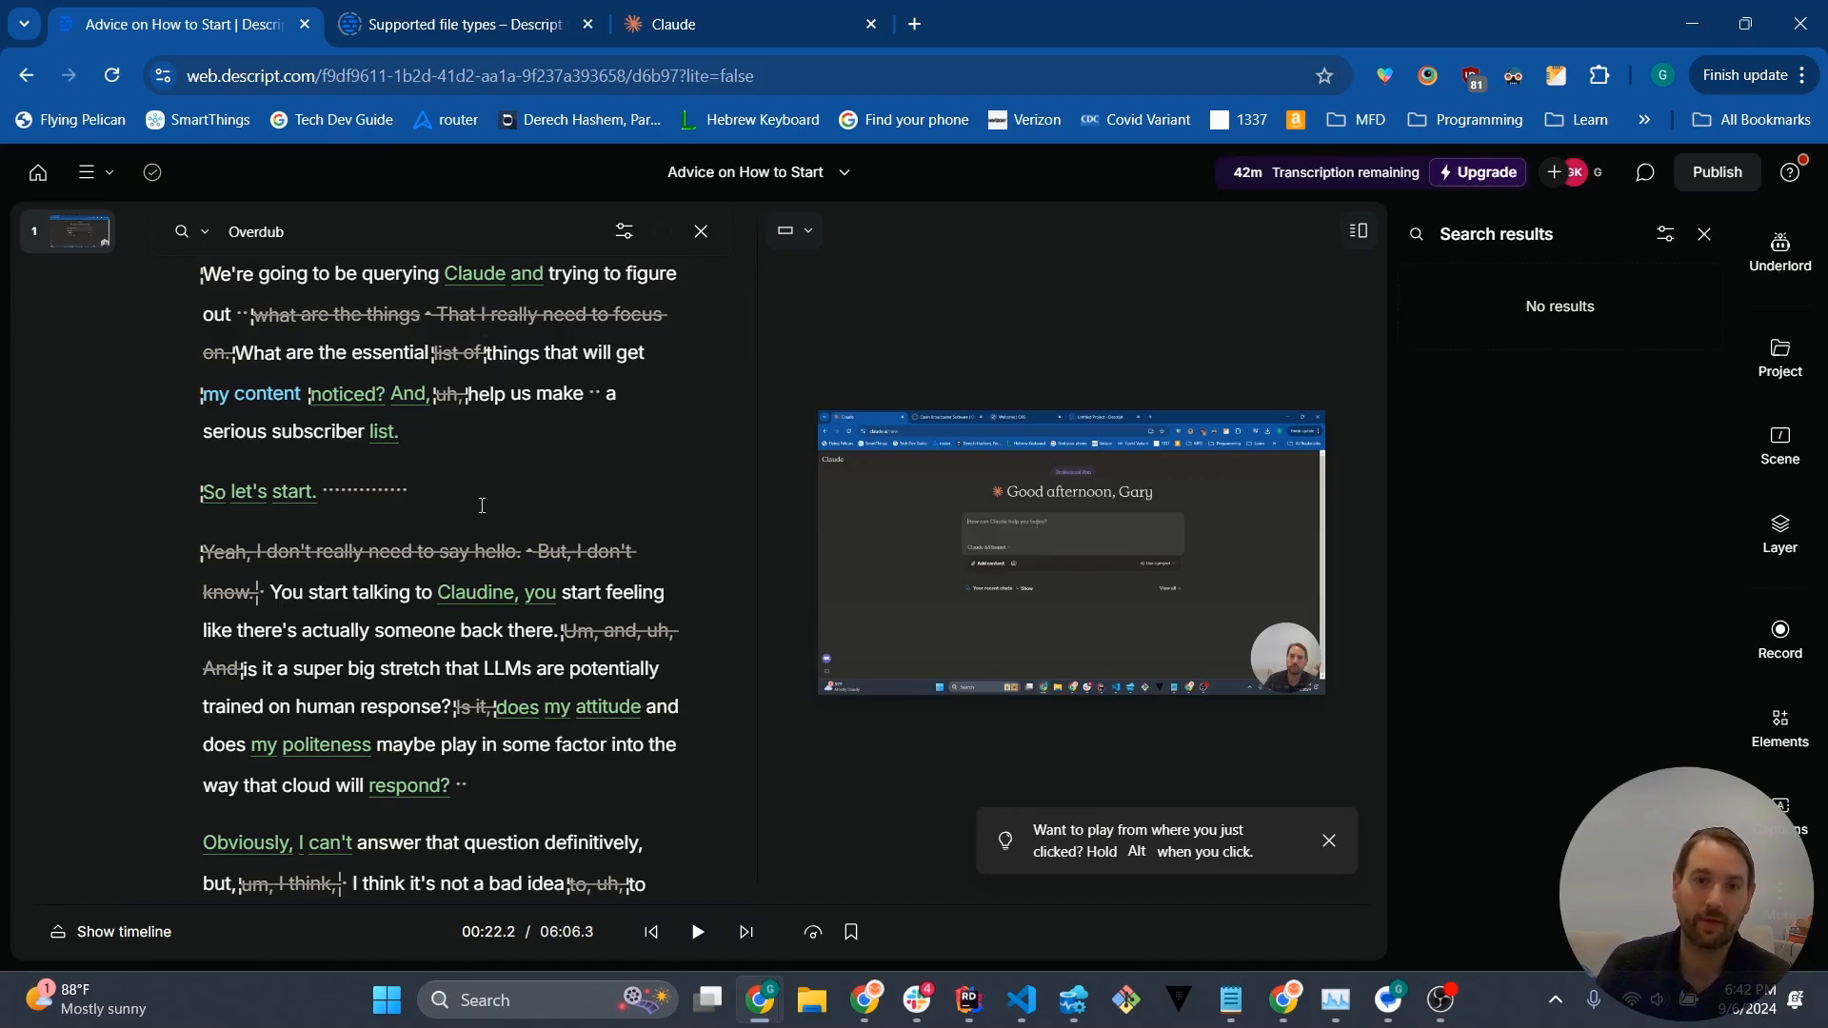
pyautogui.click(492, 592)
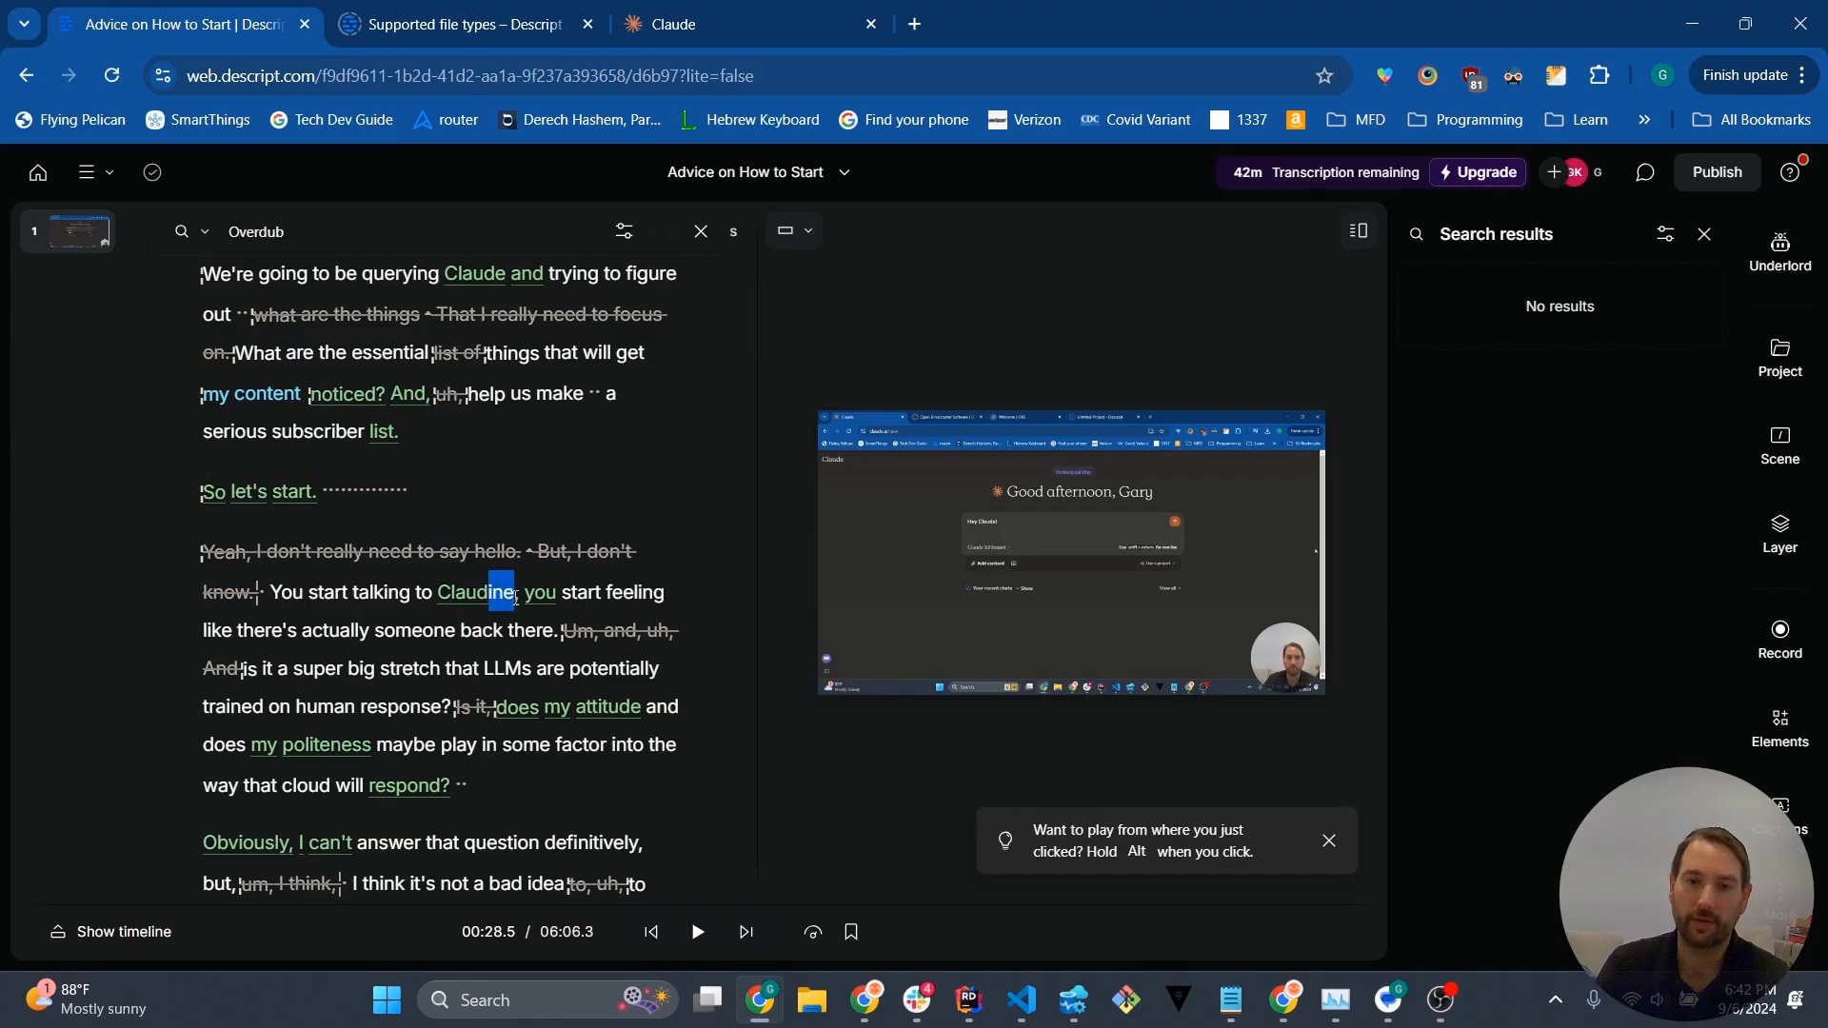
pyautogui.doubleClick(491, 594)
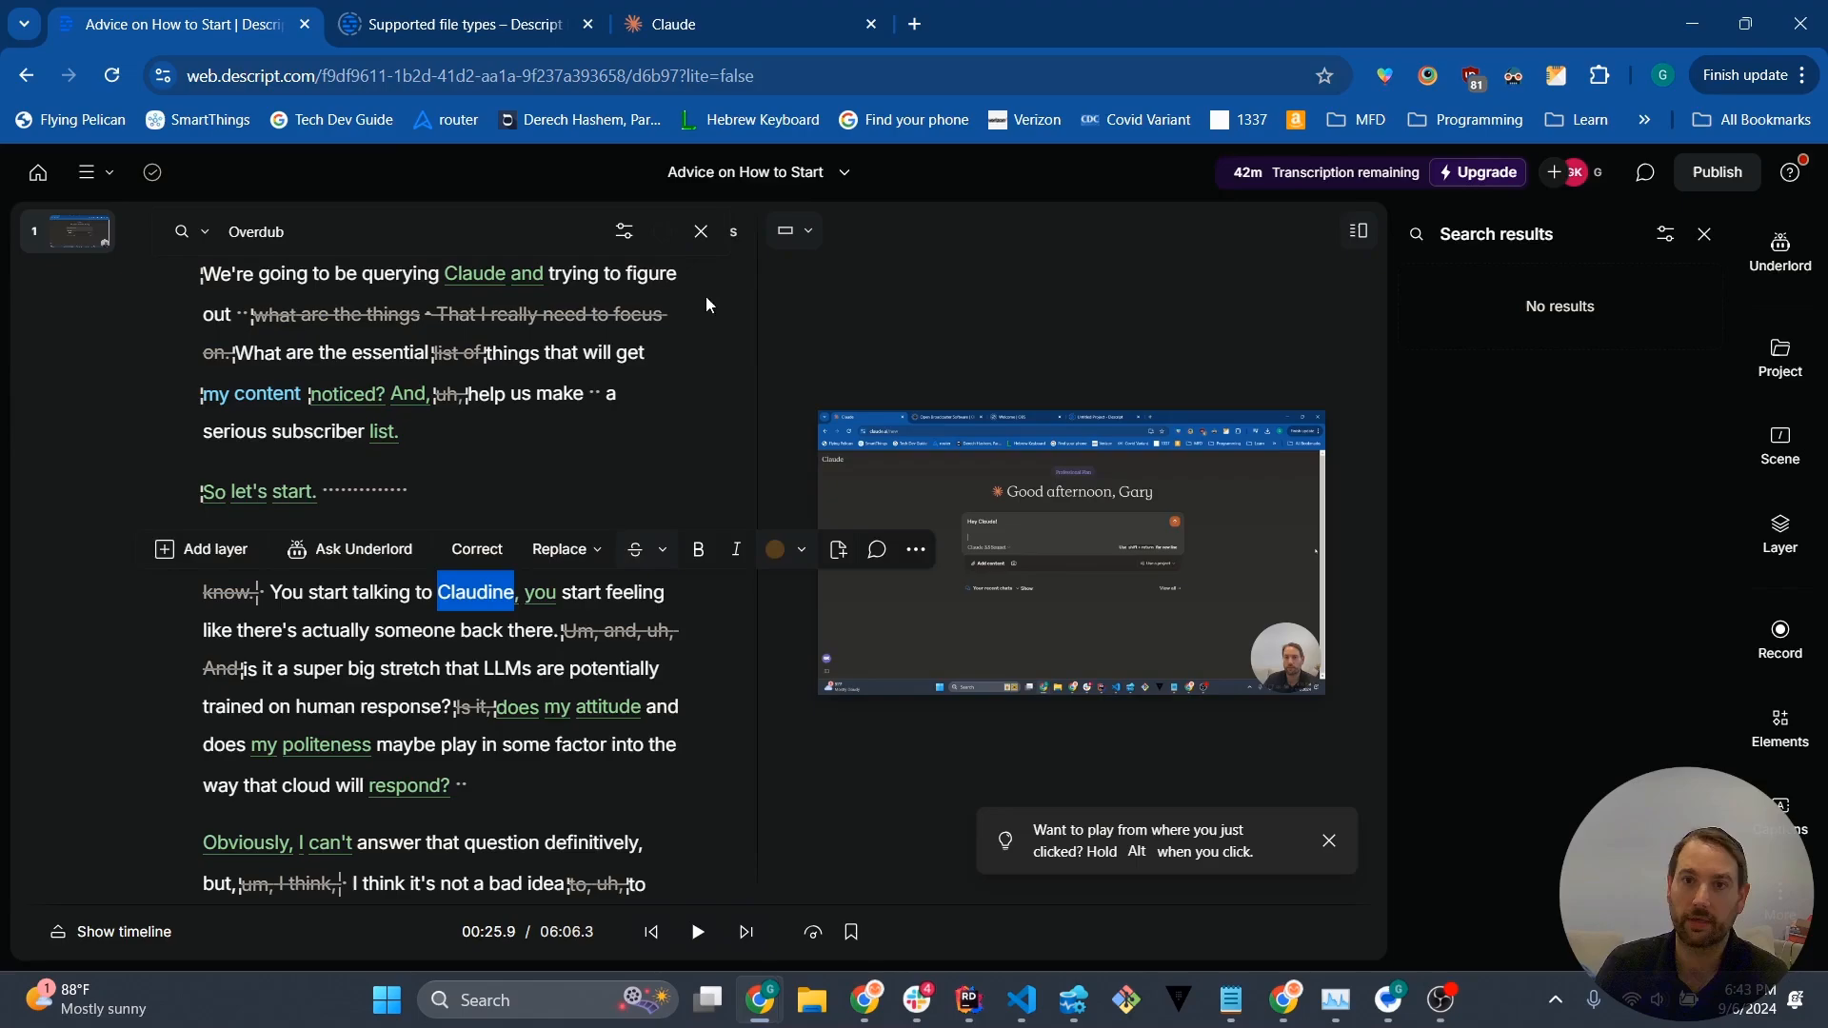
pyautogui.click(702, 234)
pyautogui.scroll(1, 660, 486)
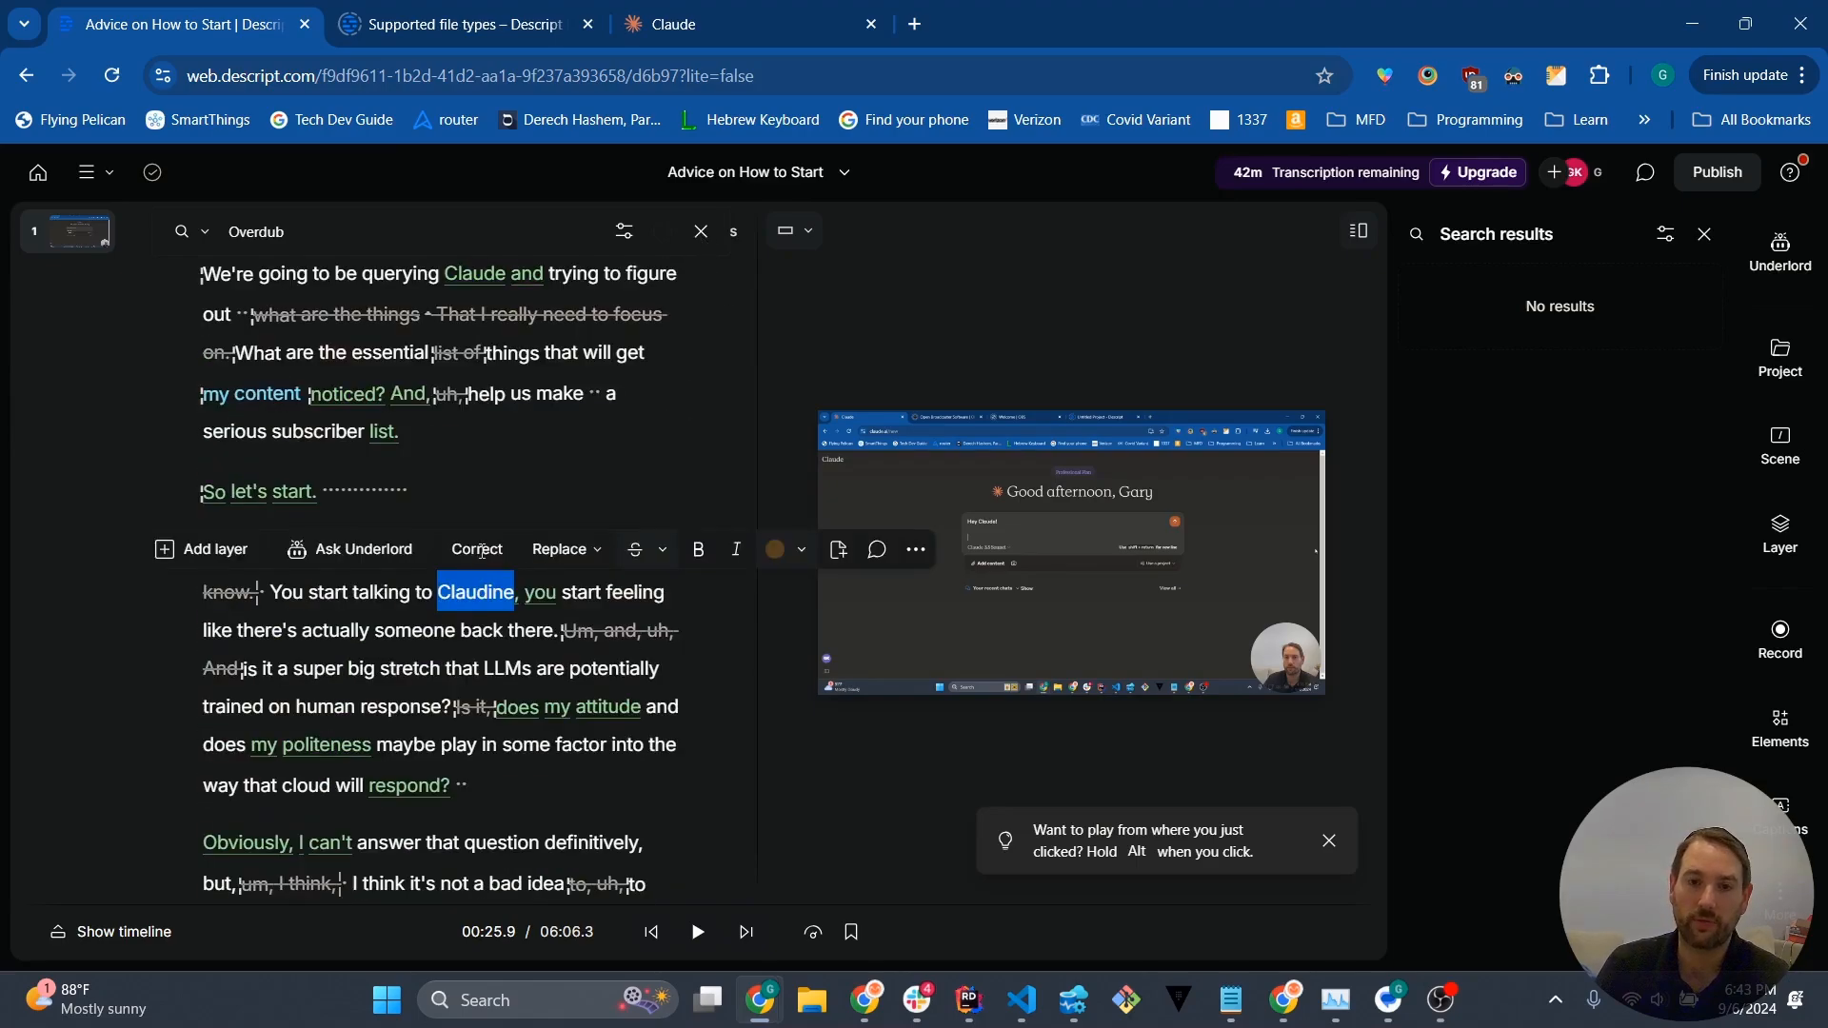
pyautogui.click(481, 550)
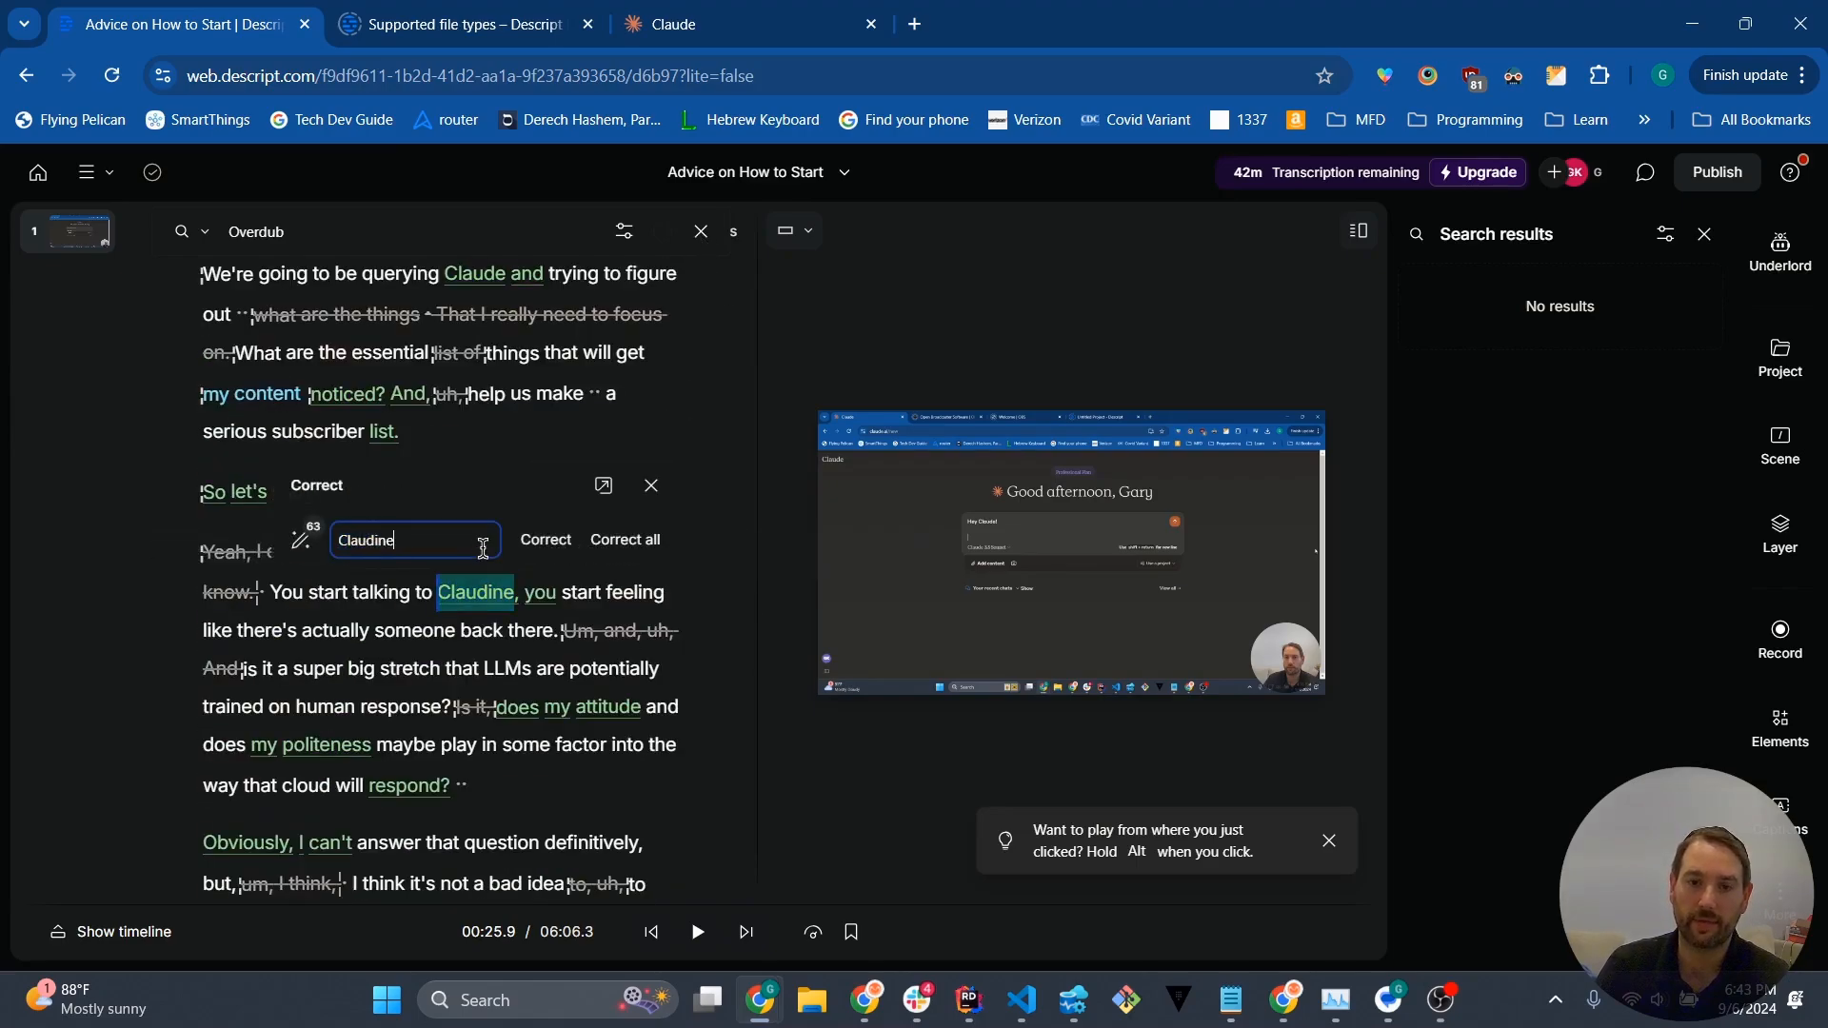
pyautogui.press('BackSpace')
pyautogui.press('BackSpace')
pyautogui.write('e')
pyautogui.click(625, 540)
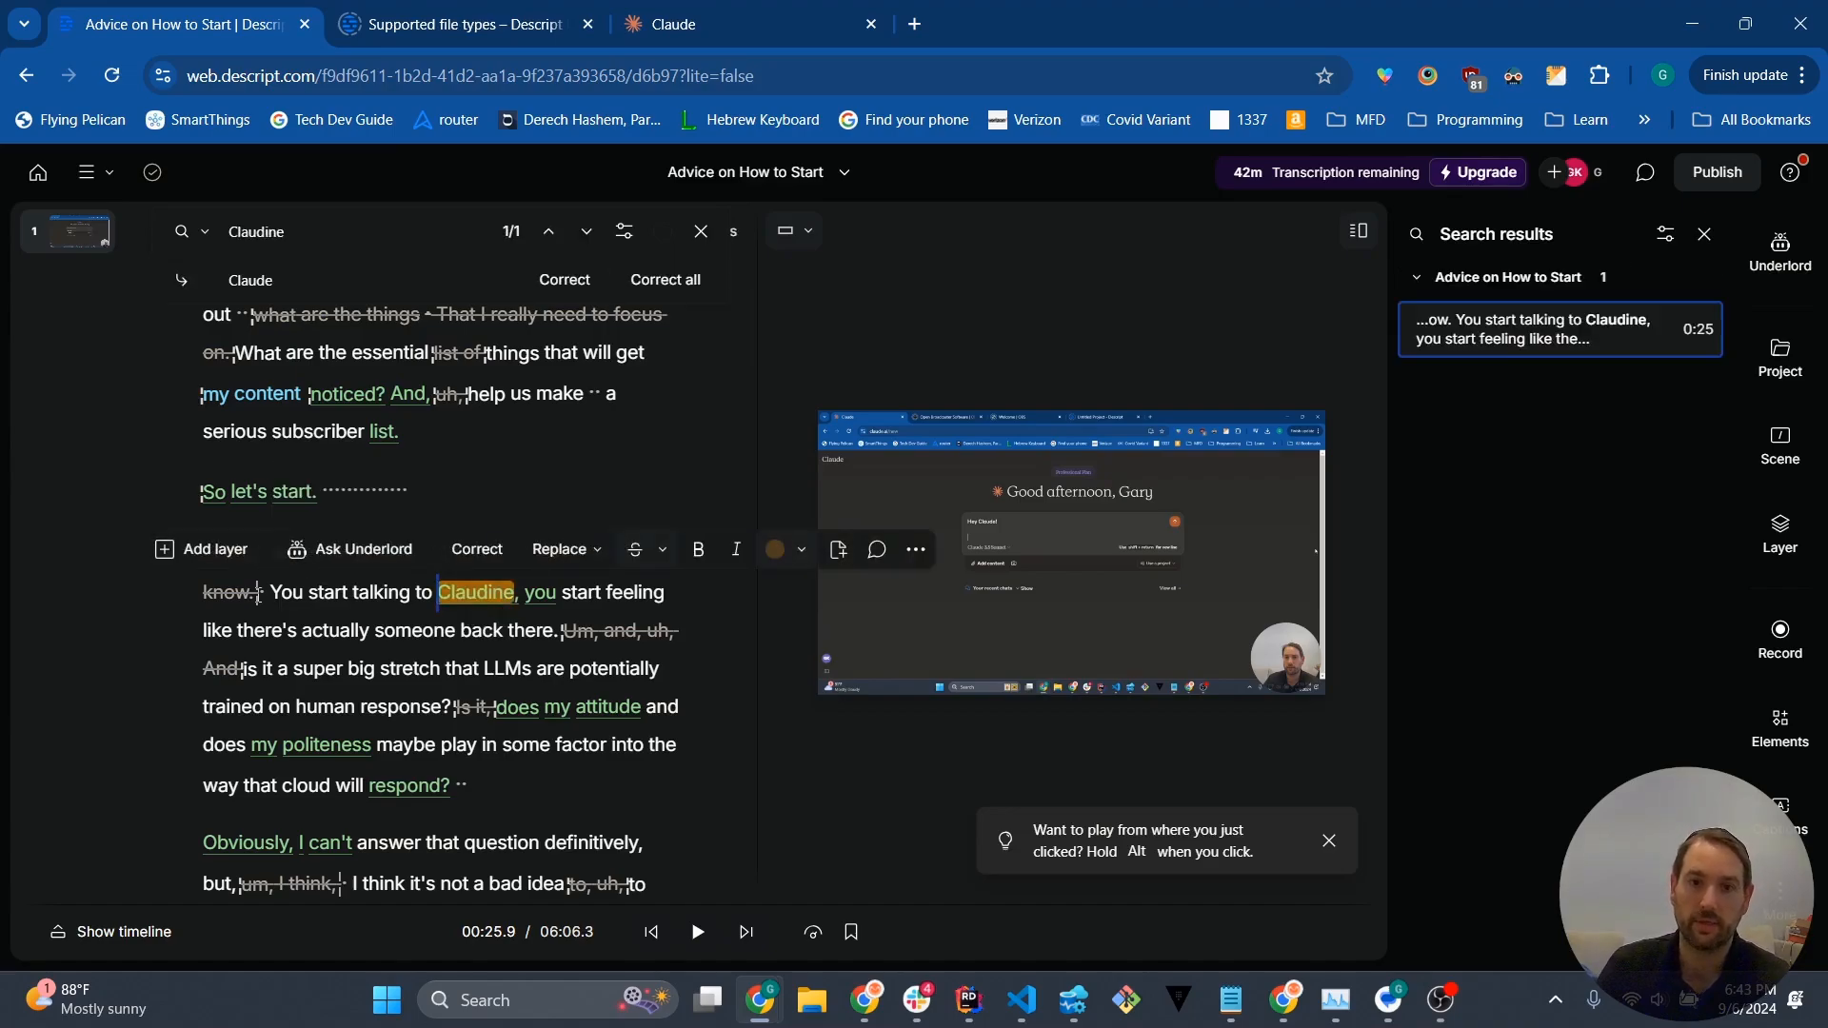
# Step: Play the "You start talking to Claudine" passage and correct only that occurrence of "Claudine" to "Claude and"
pyautogui.press('space')
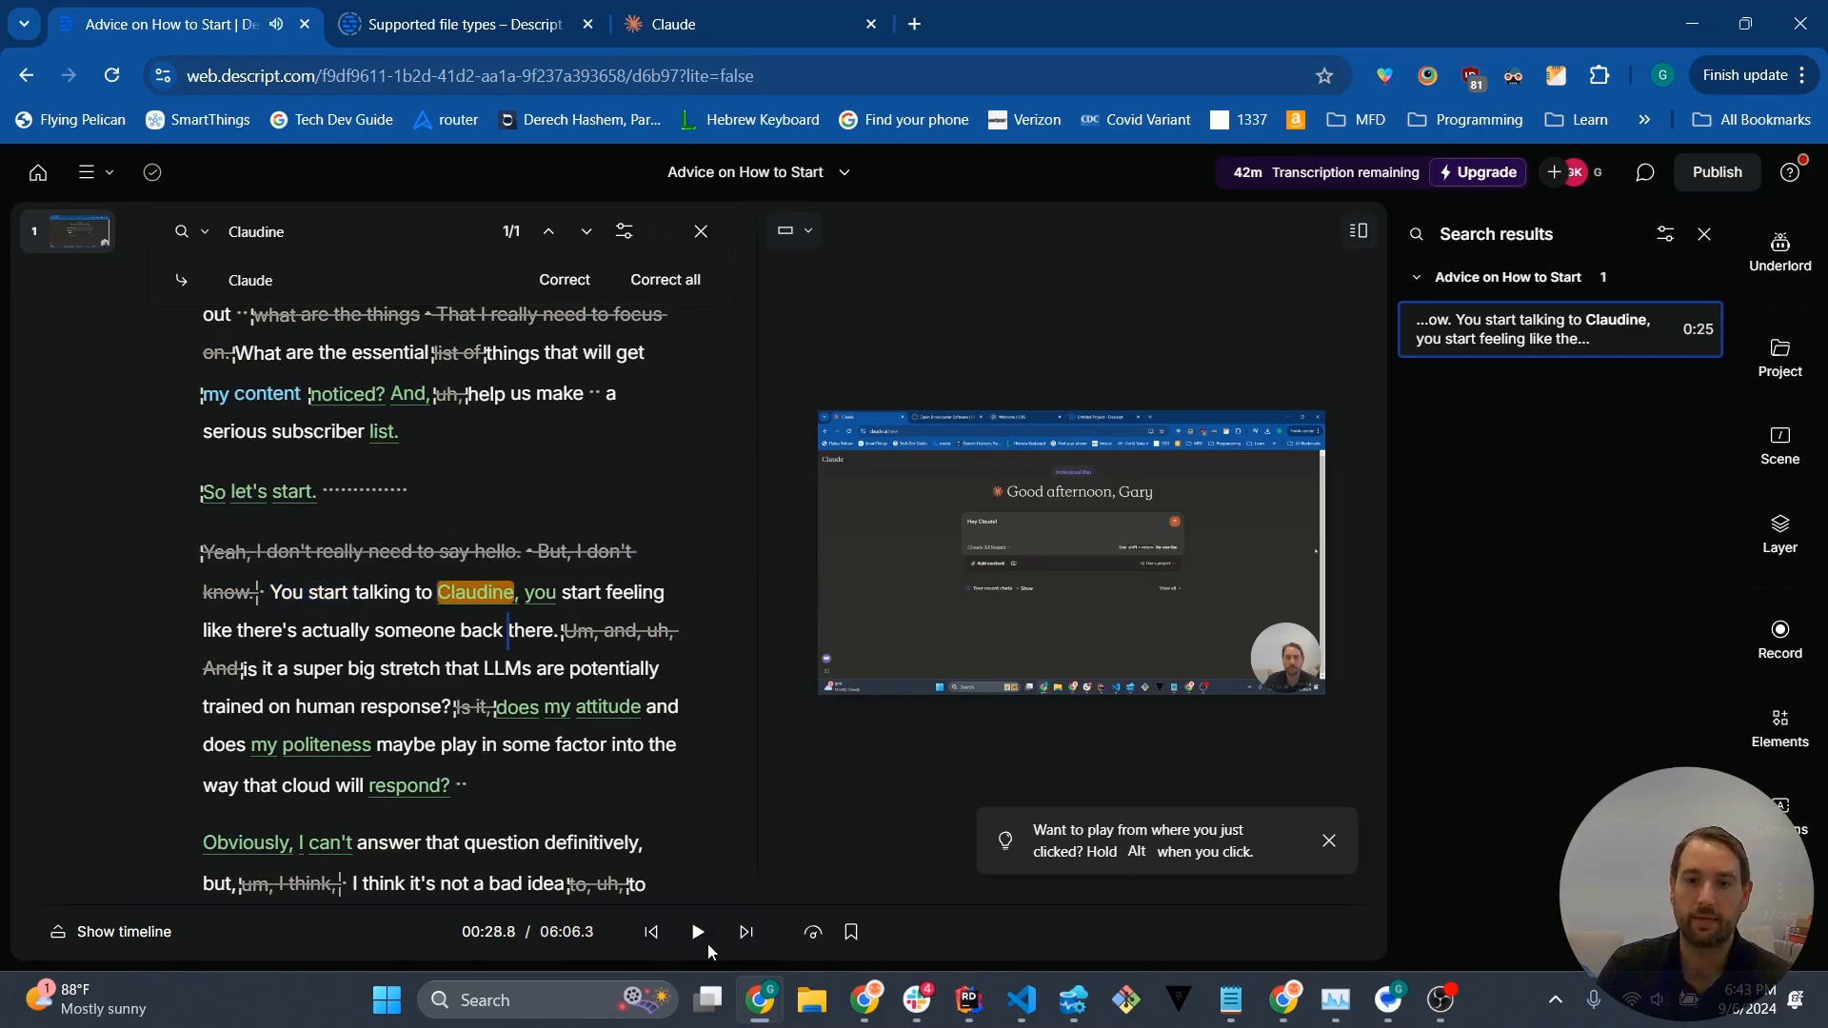
pyautogui.doubleClick(476, 597)
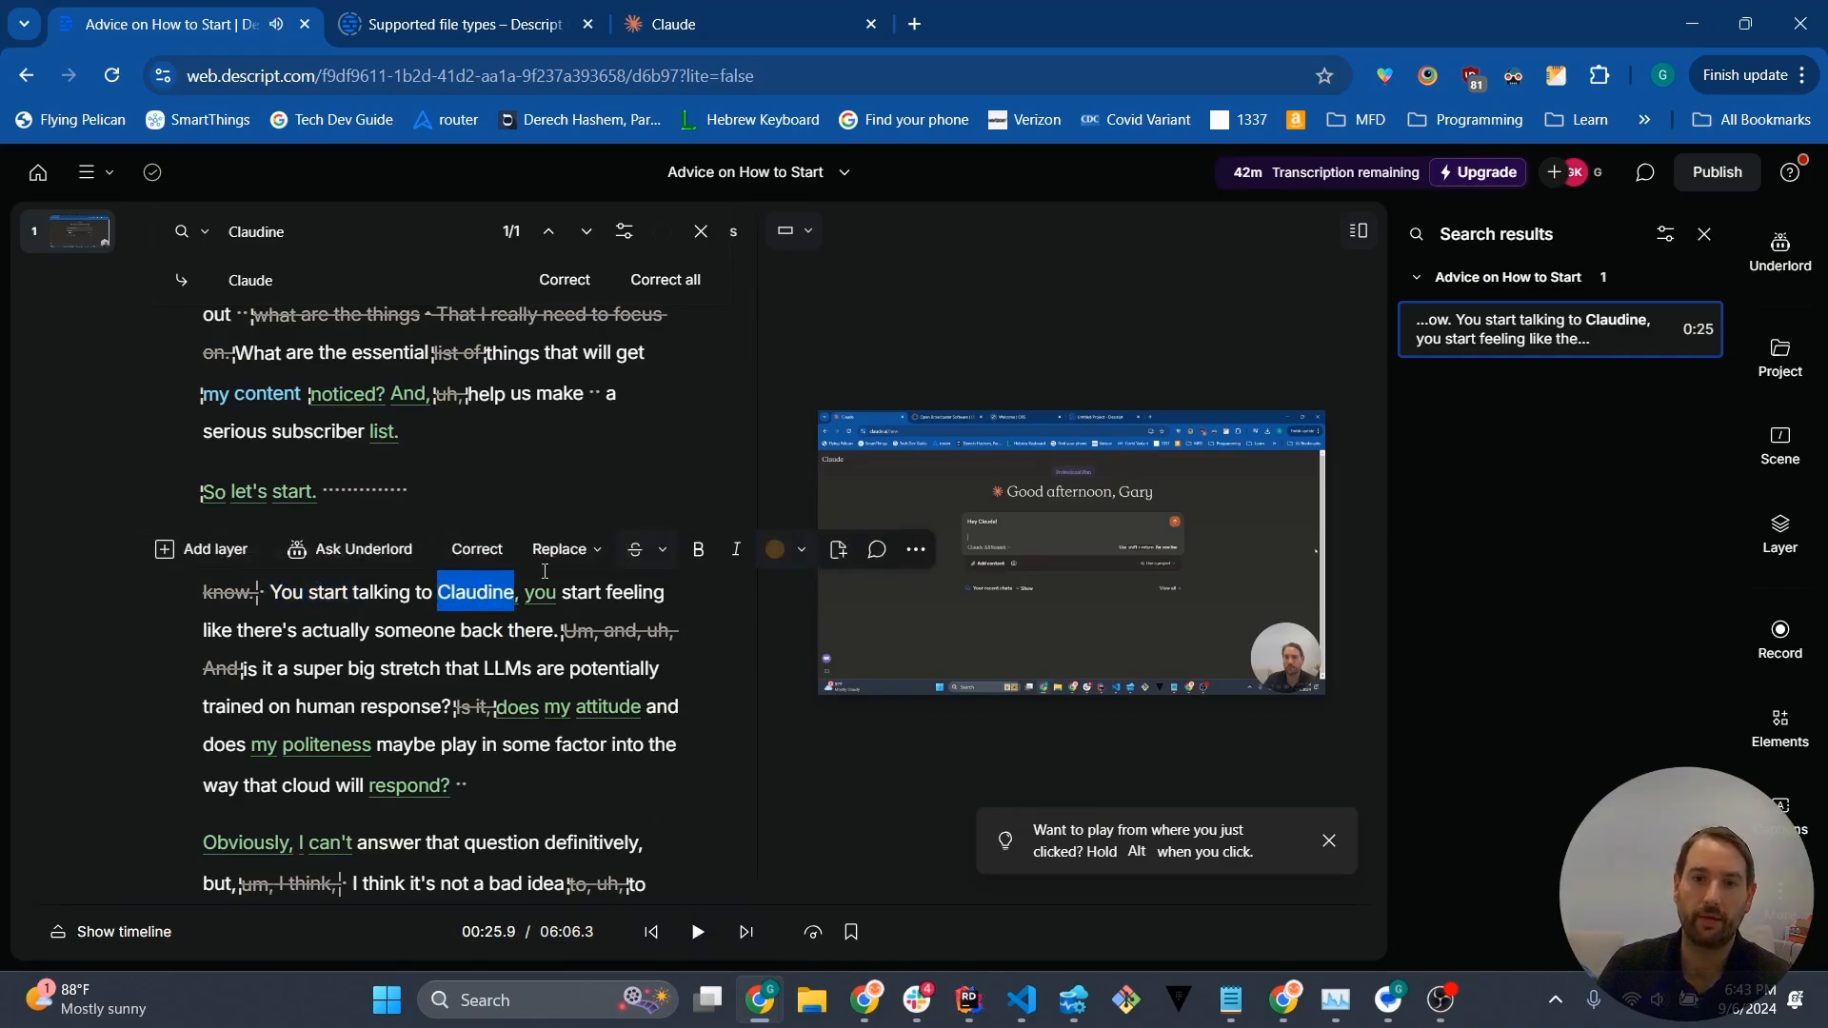
pyautogui.click(477, 550)
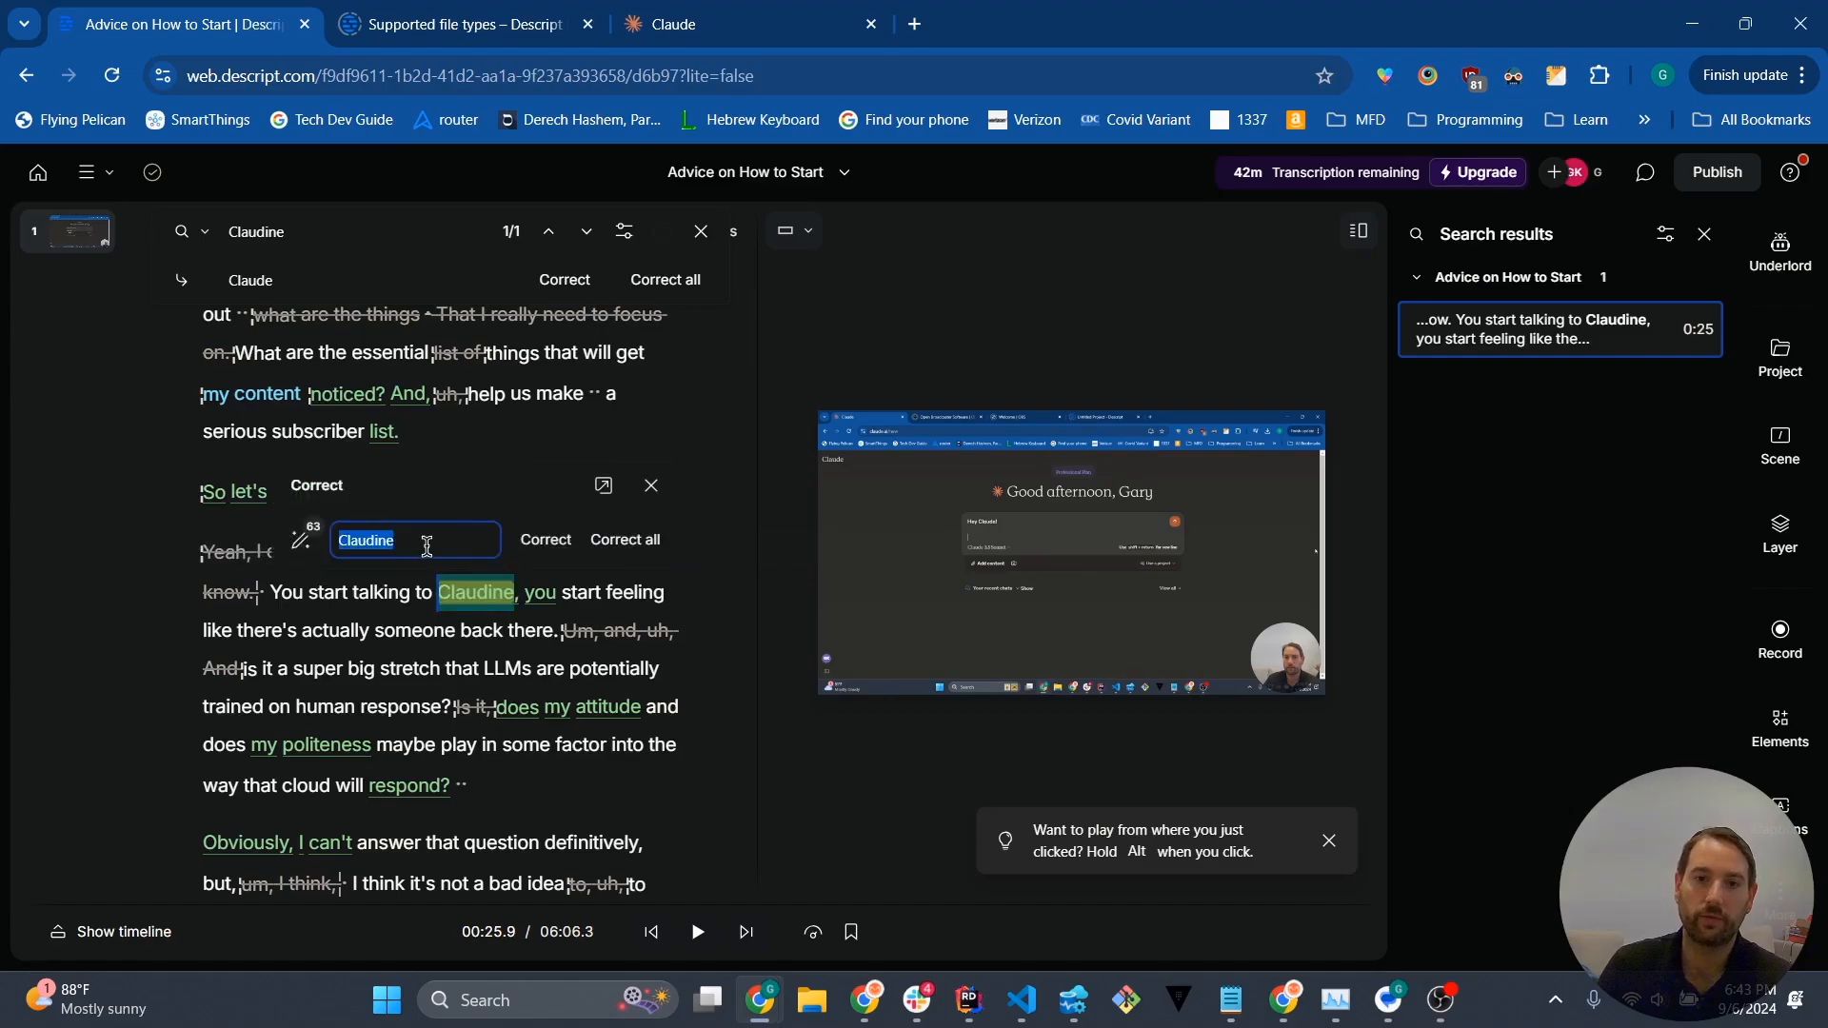
pyautogui.click(427, 547)
pyautogui.press('BackSpace')
pyautogui.press('BackSpace')
pyautogui.press('BackSpace')
pyautogui.write('e and')
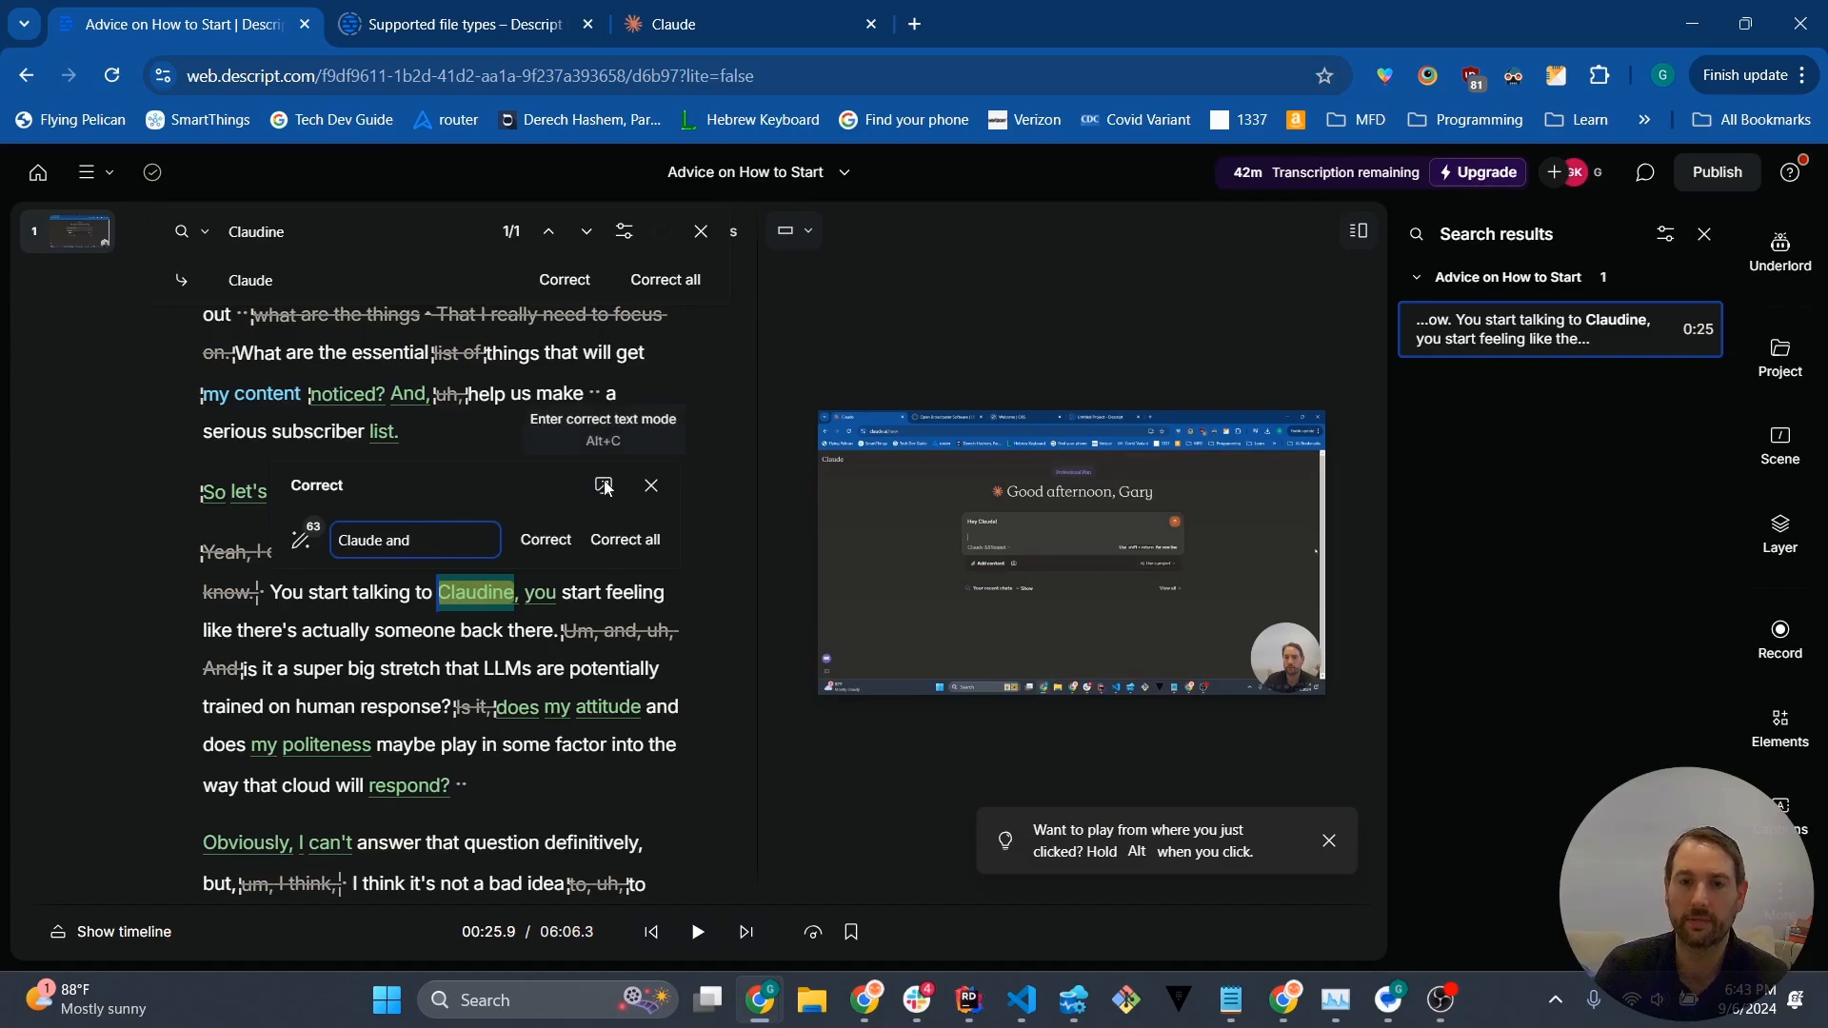
pyautogui.click(545, 540)
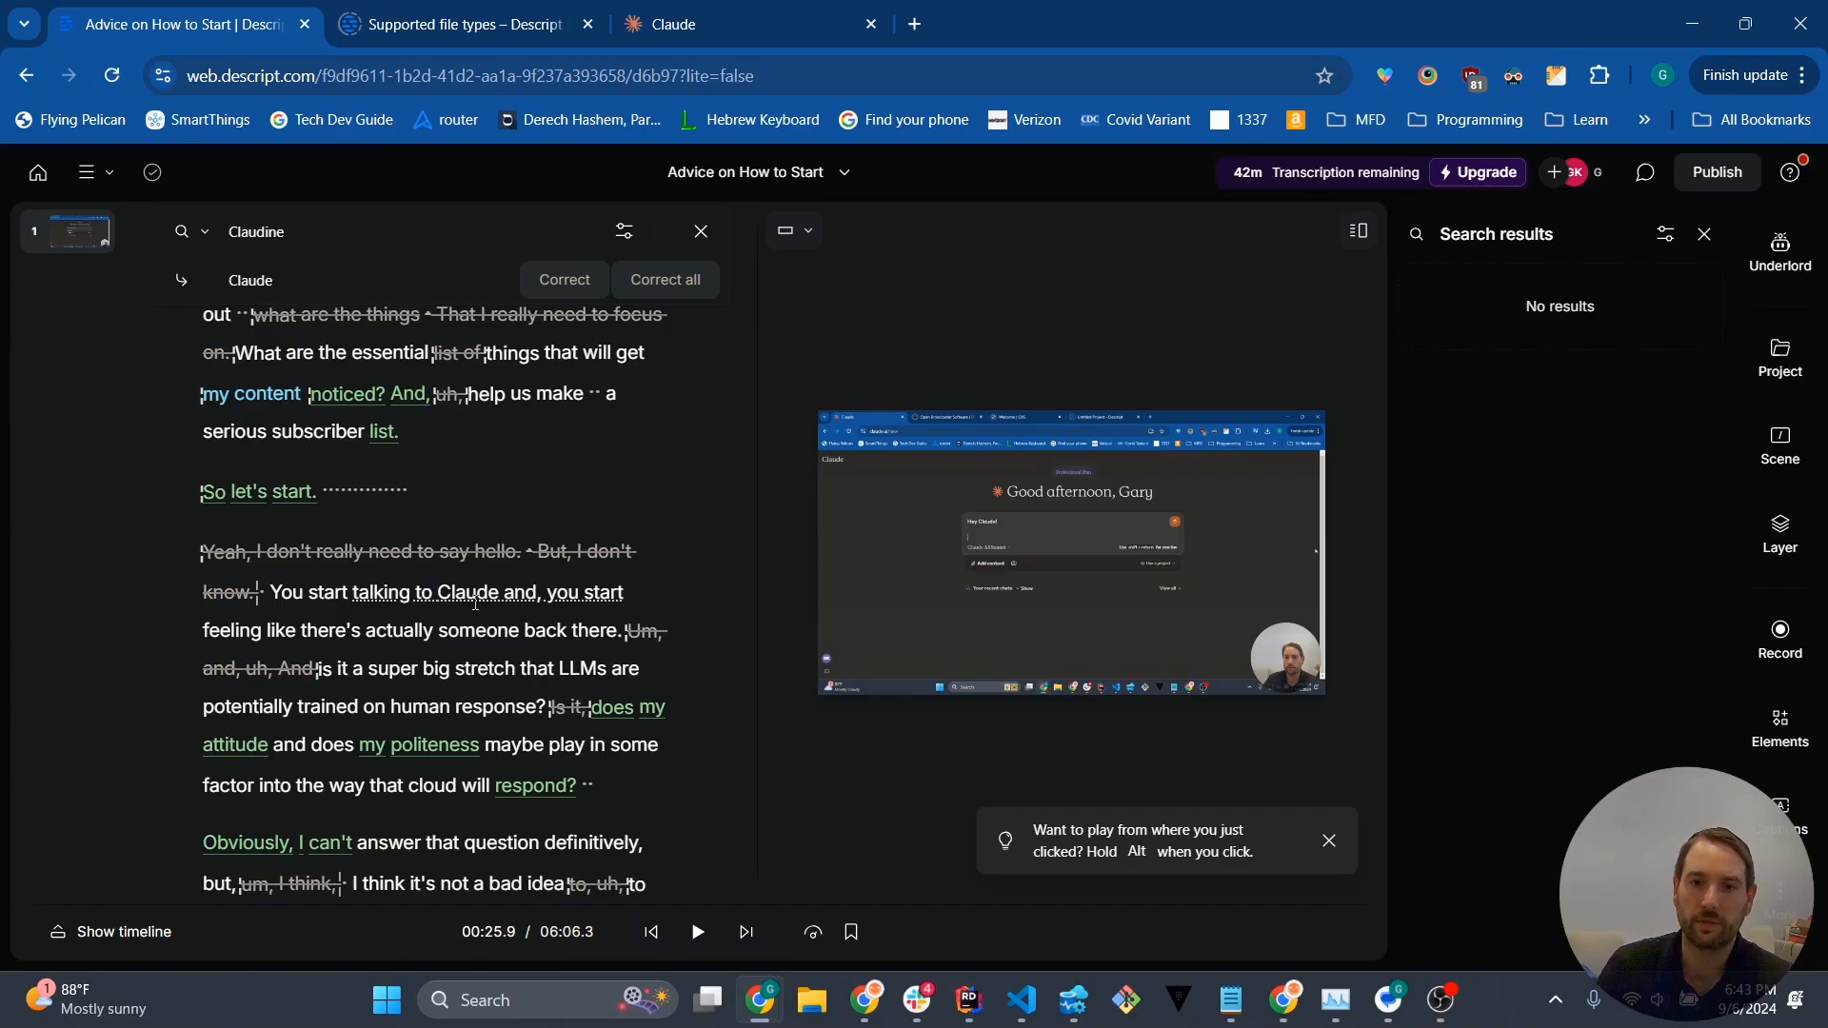
# Step: Play back the corrected sentence starting at "You start talking to Claude and" to check it against the audio
pyautogui.click(382, 598)
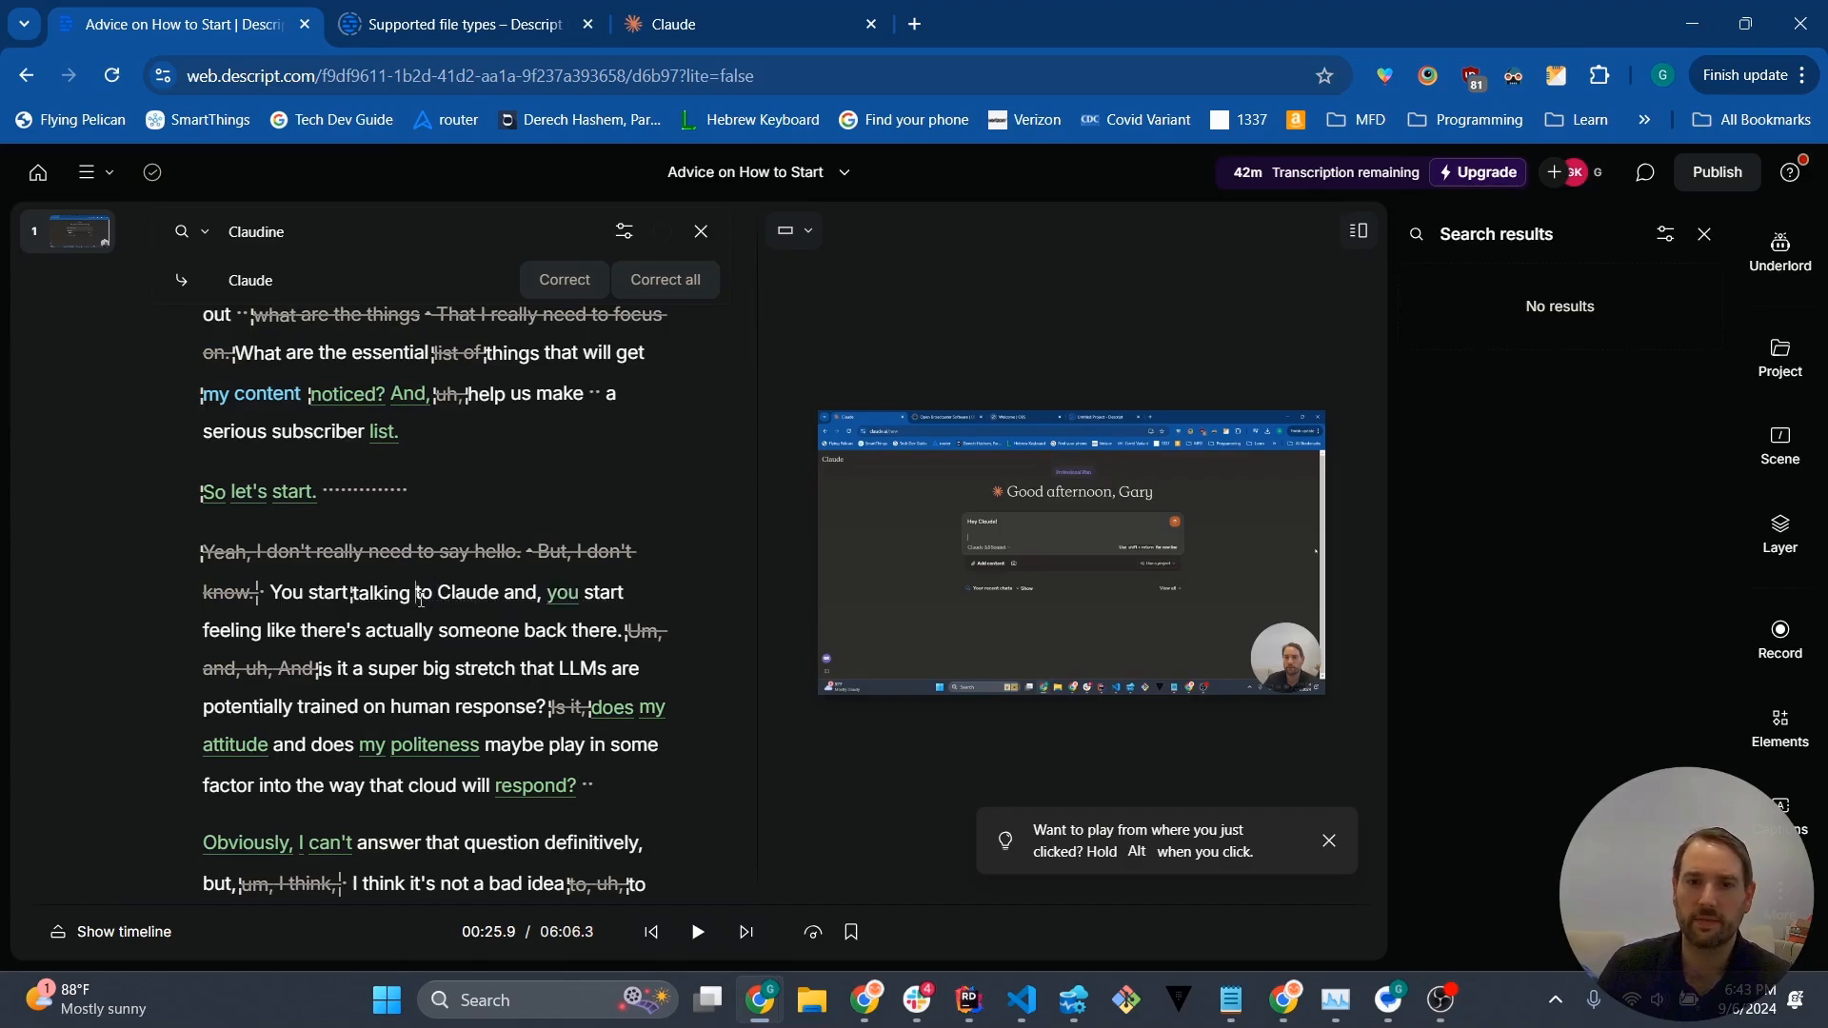
pyautogui.press('space')
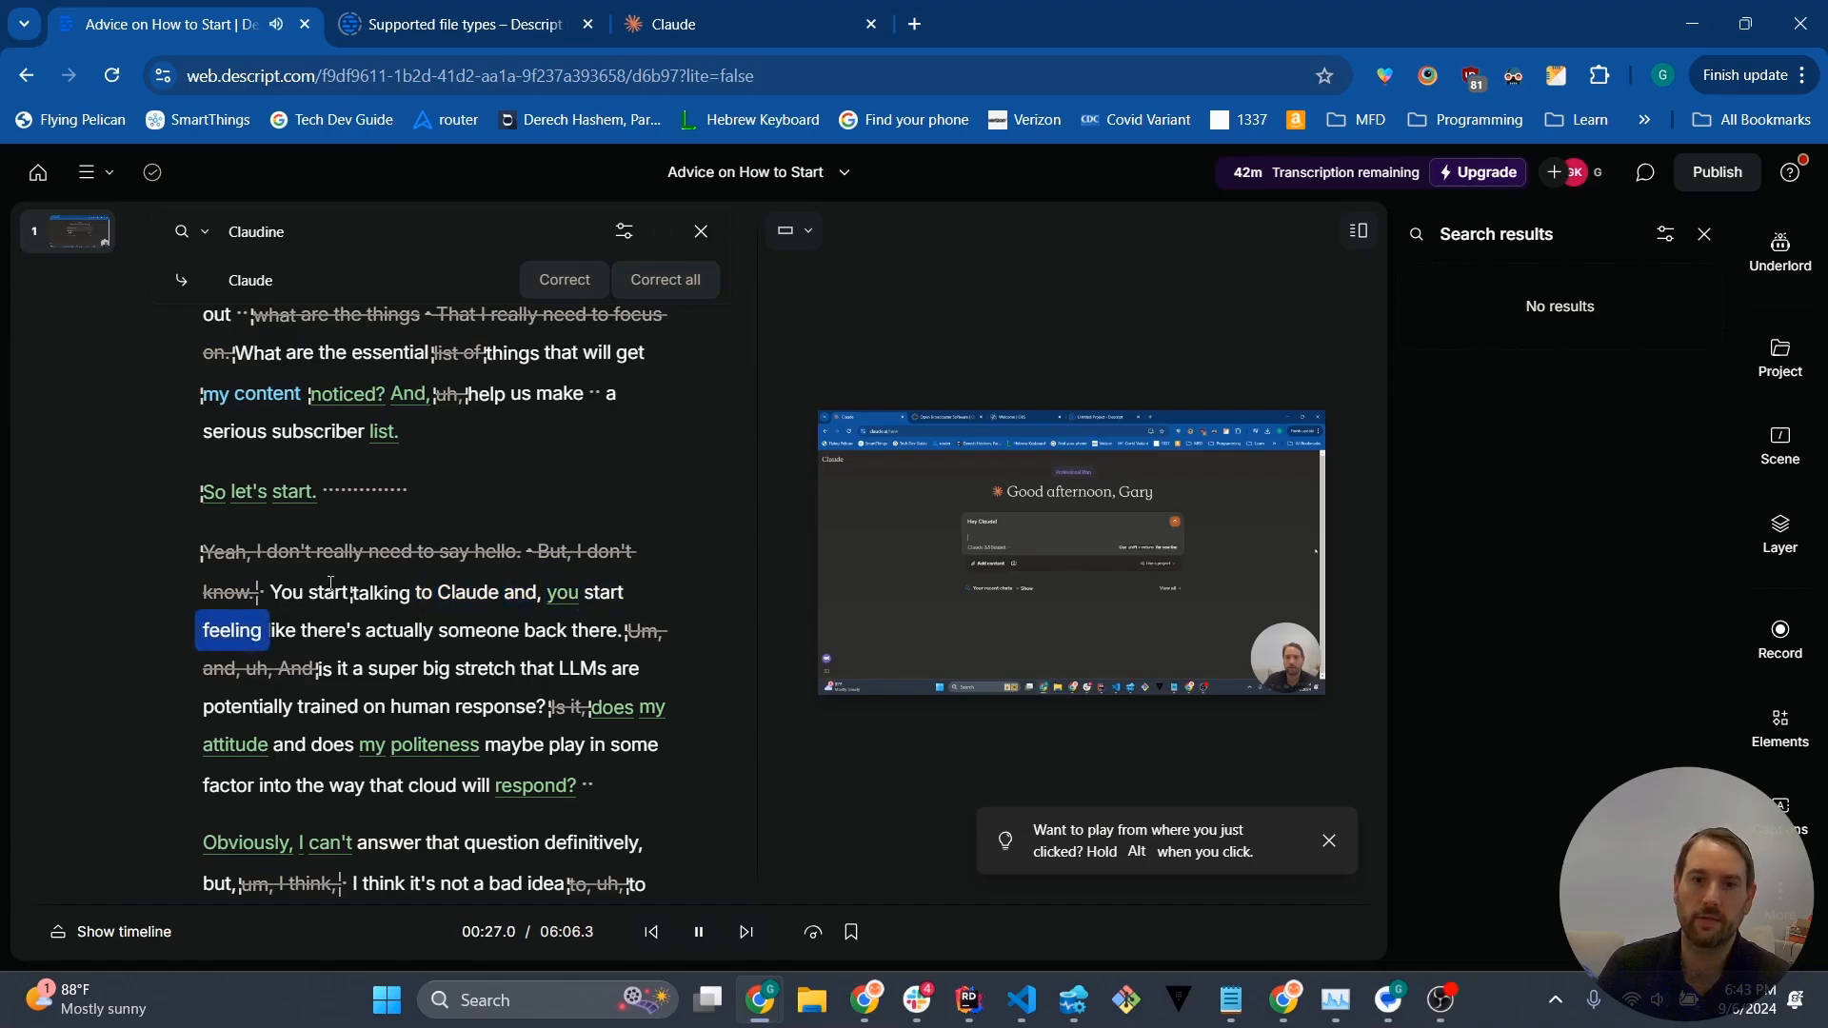
pyautogui.click(322, 597)
pyautogui.press('space')
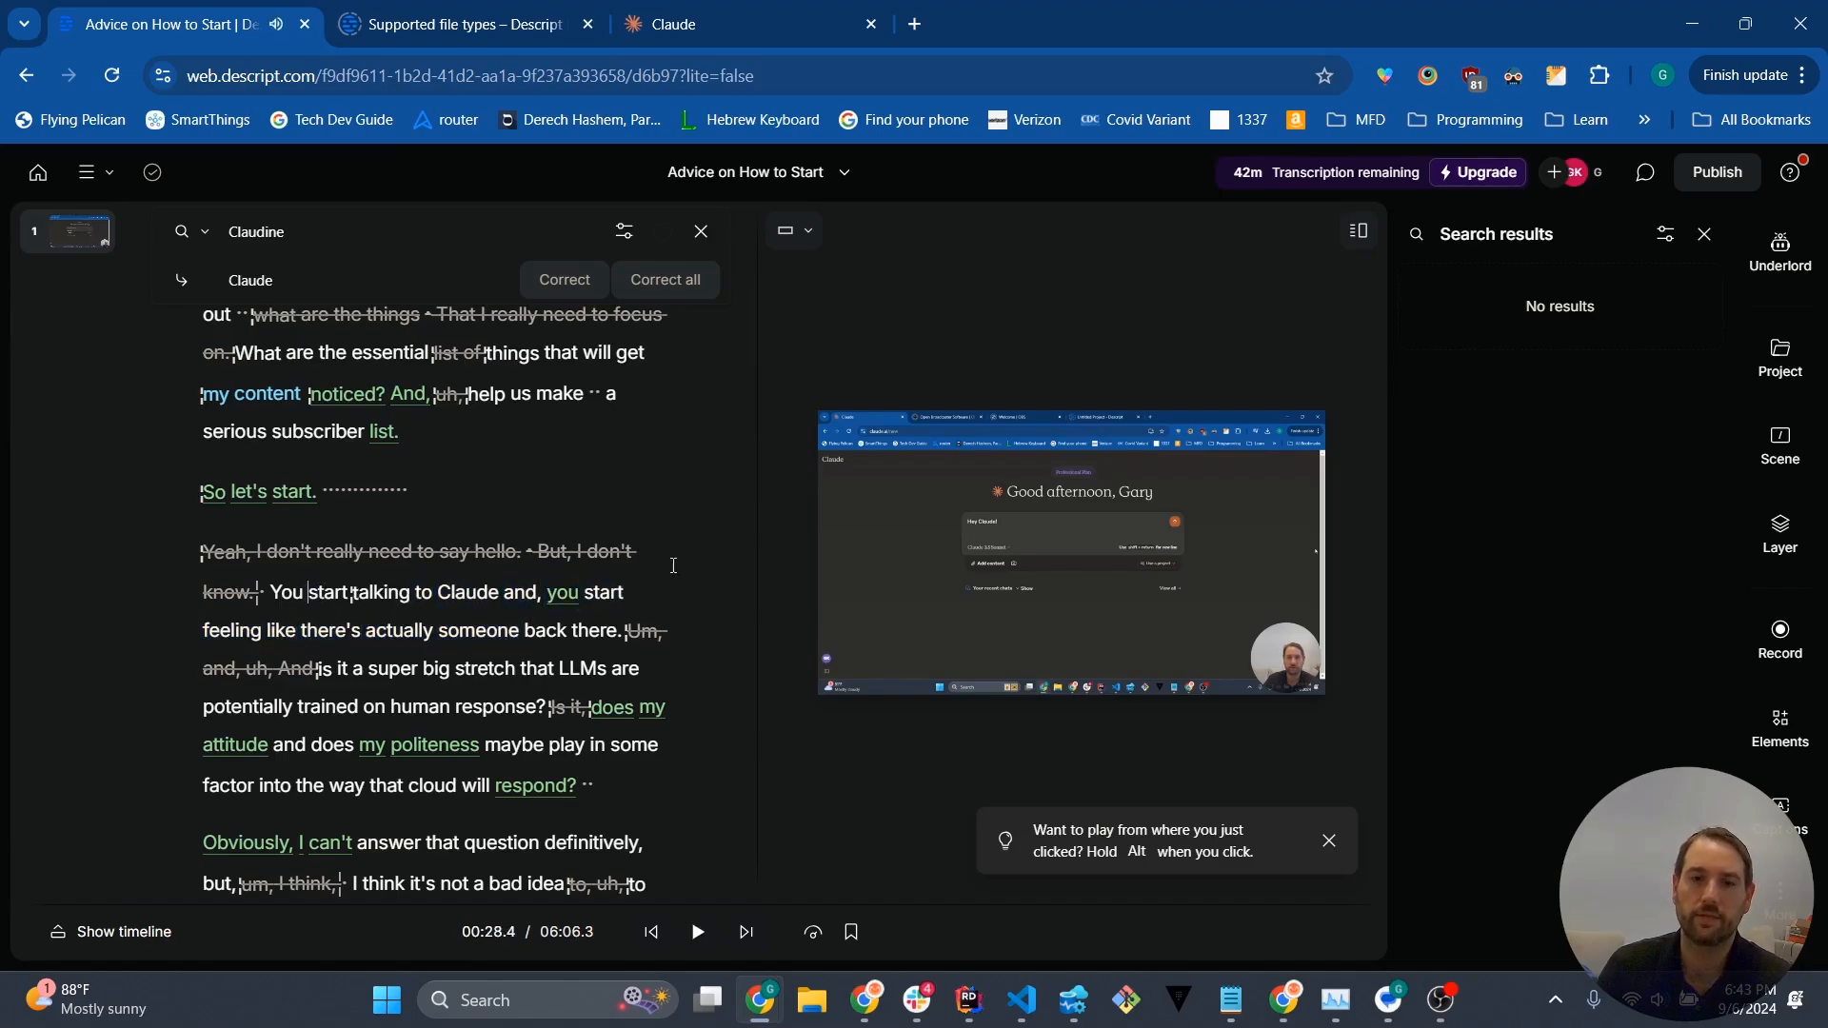
pyautogui.press('space')
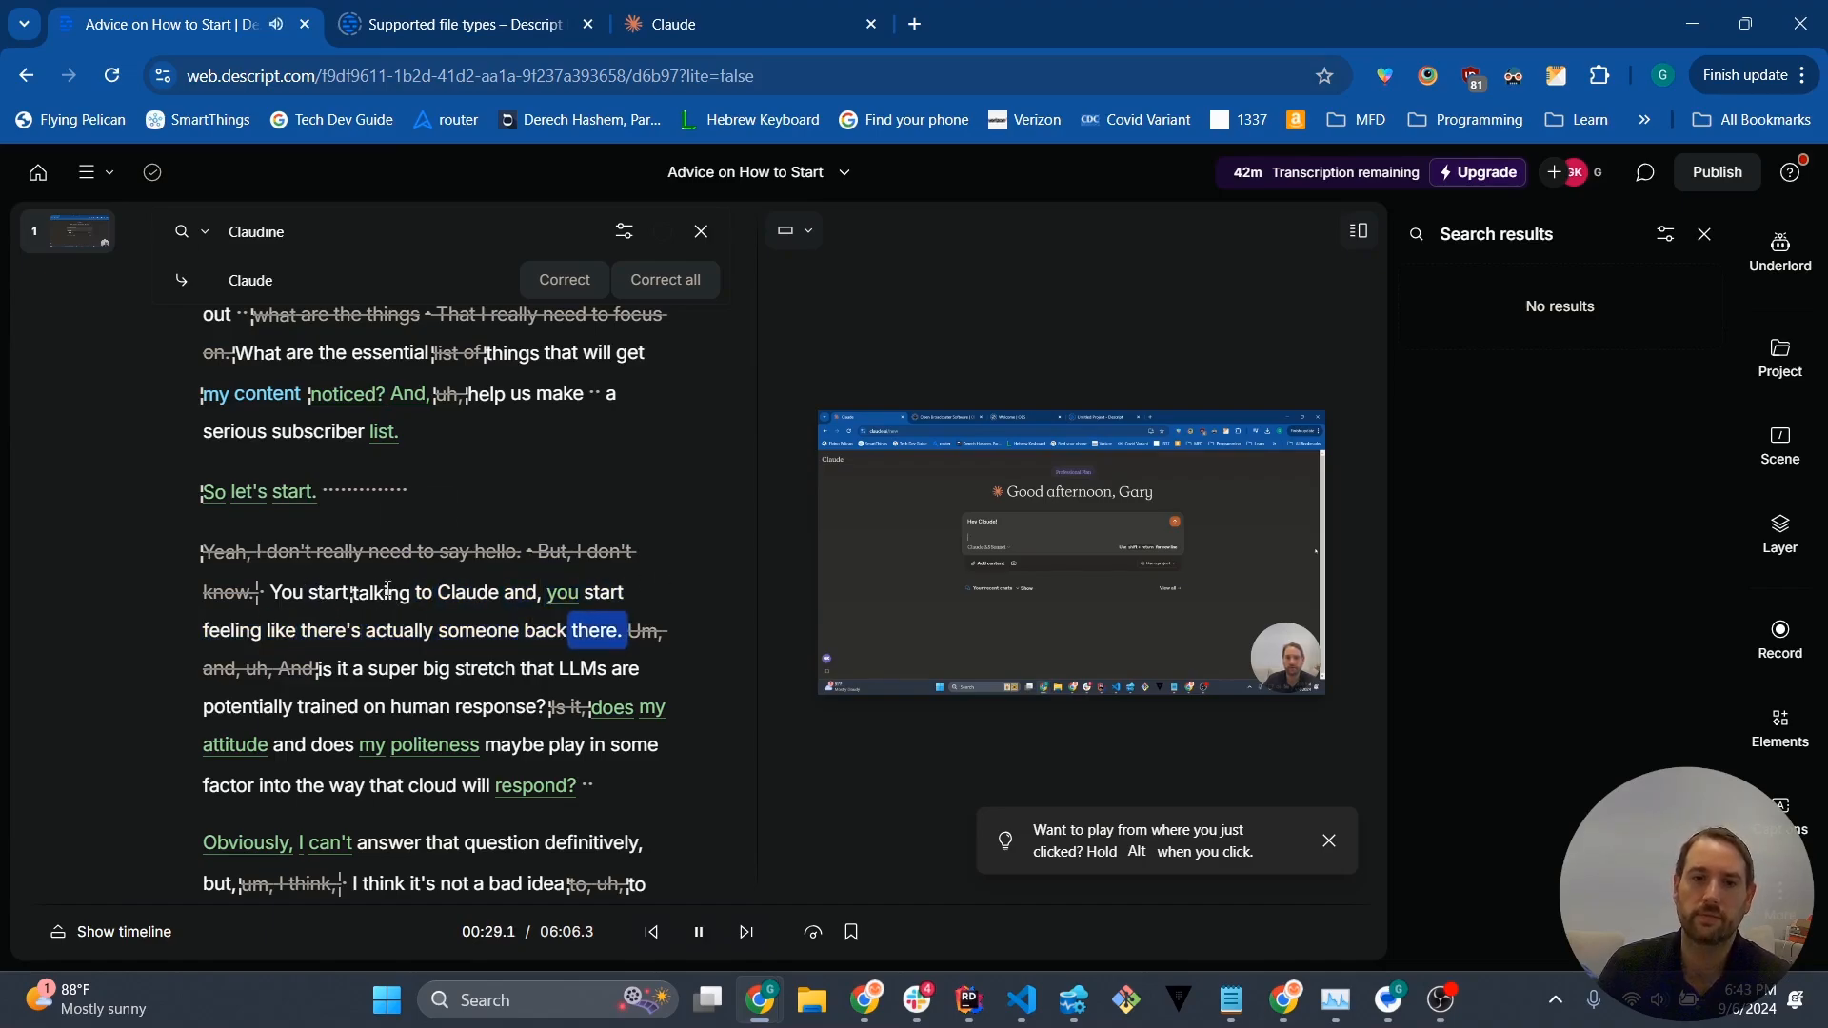
pyautogui.keyDown('alt'); pyautogui.click(286, 597); pyautogui.keyUp('alt')
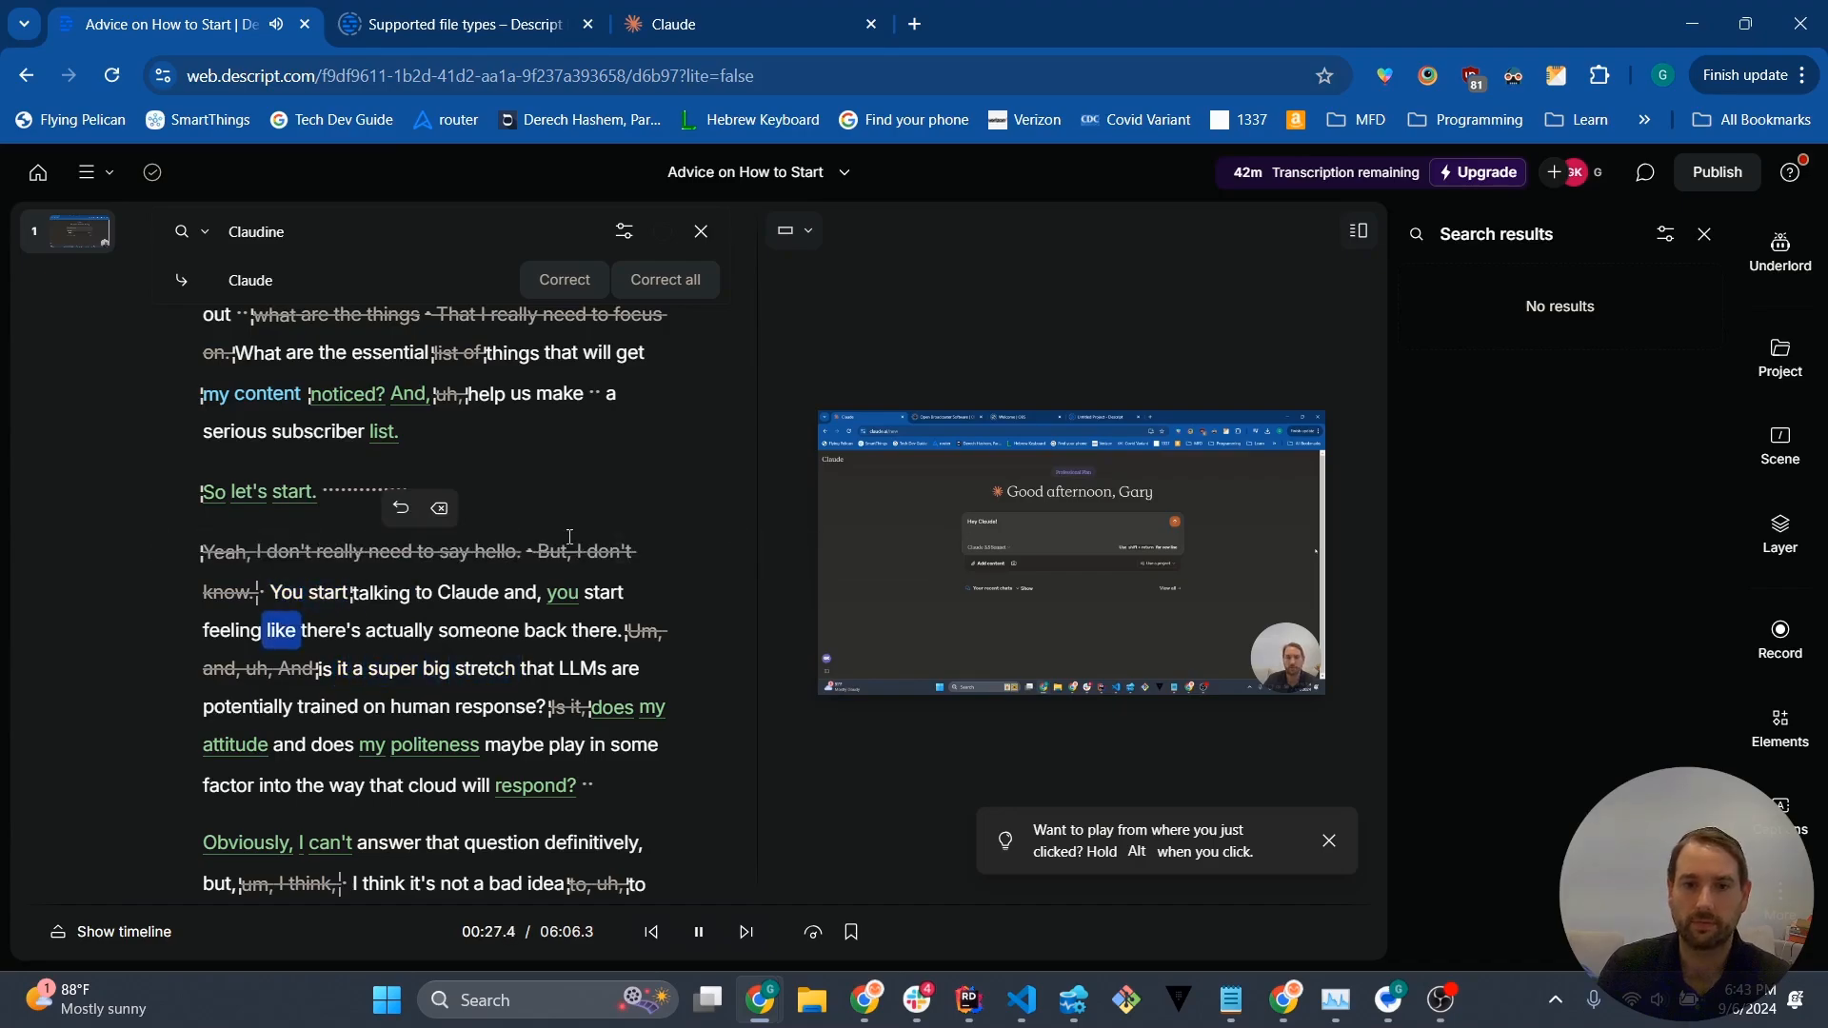
# Step: Select the words "potentially trained" in the LLMs sentence and review the editing and audio replacement options available for them
pyautogui.click(300, 705)
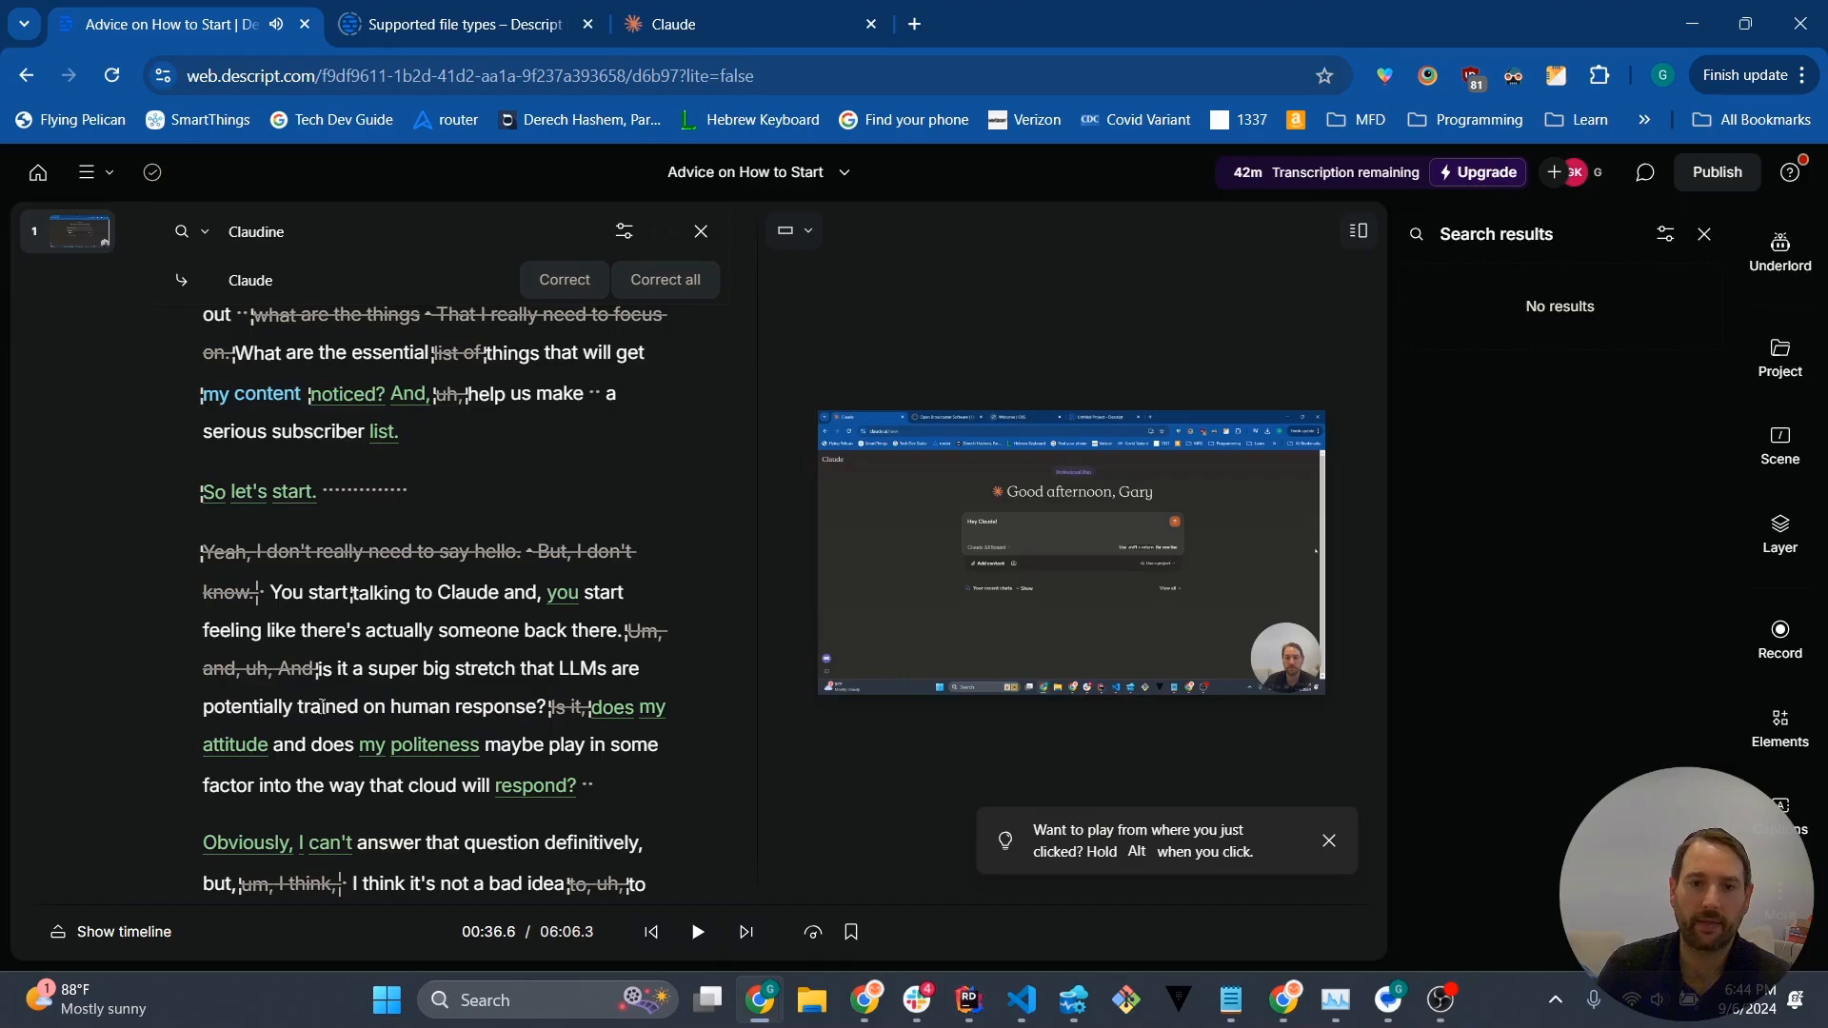
pyautogui.moveTo(203, 706); pyautogui.dragTo(376, 694)
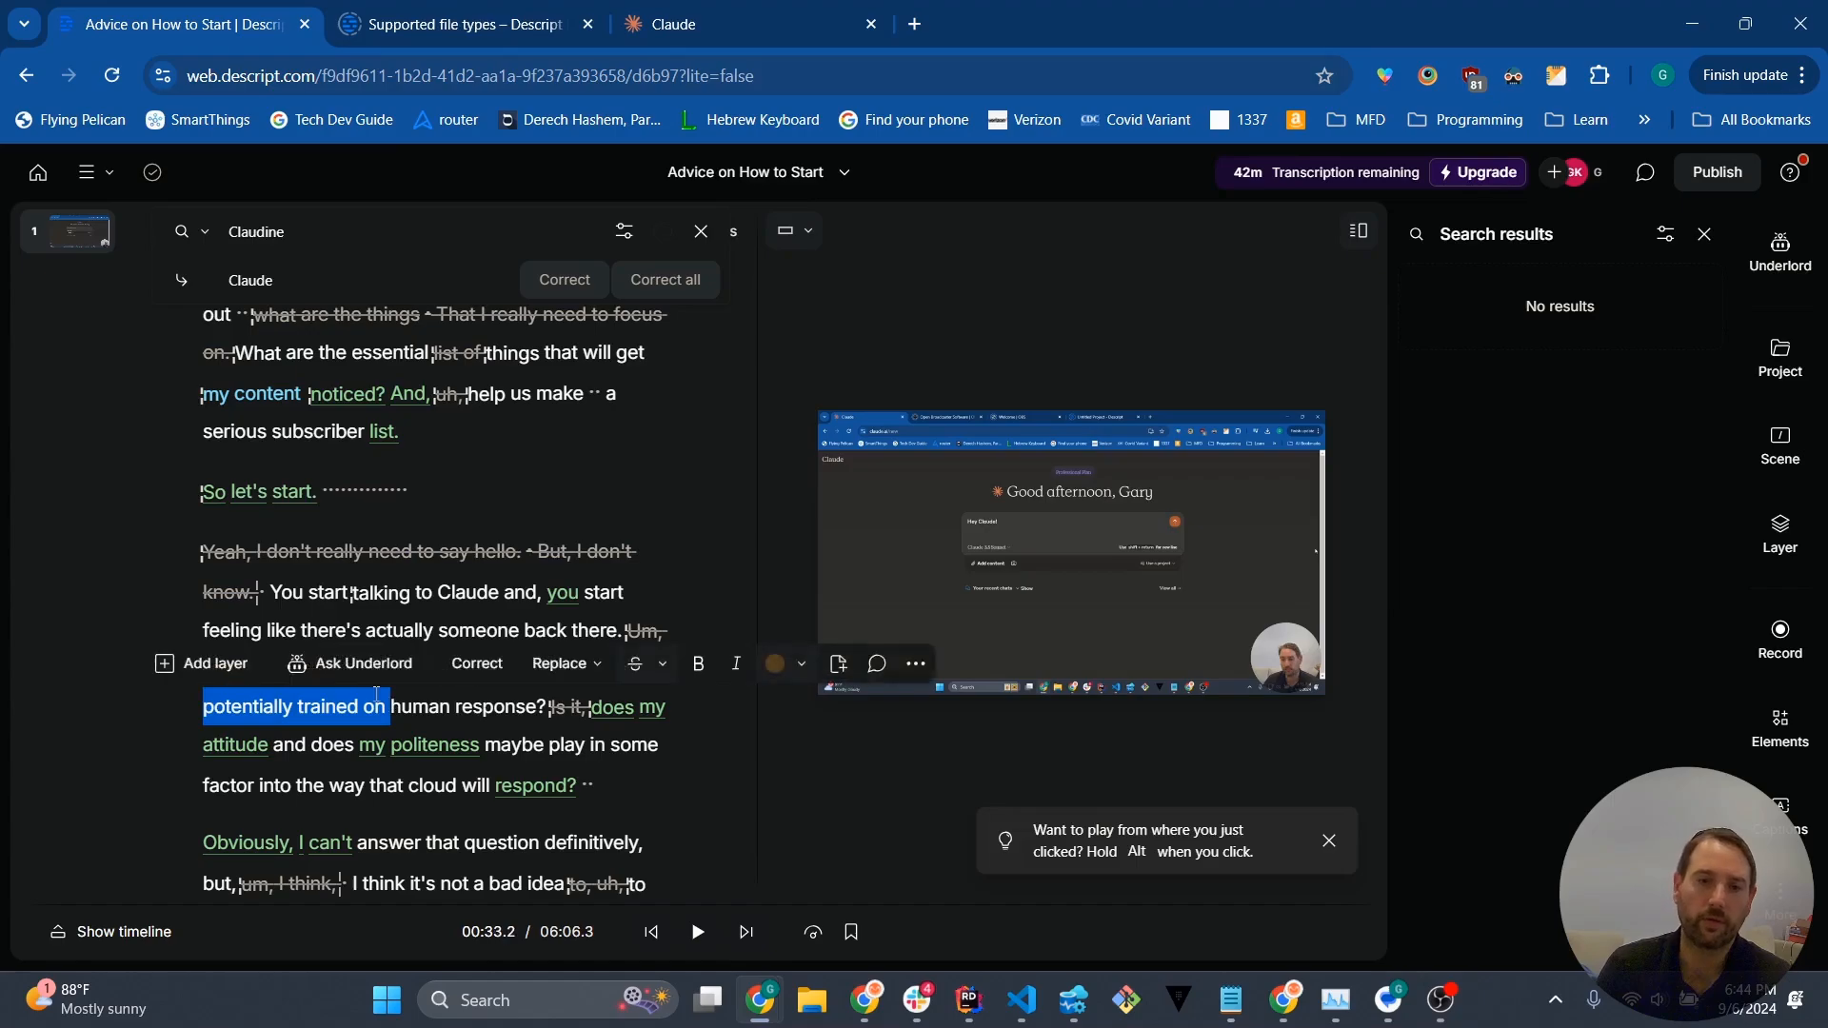
pyautogui.click(211, 712)
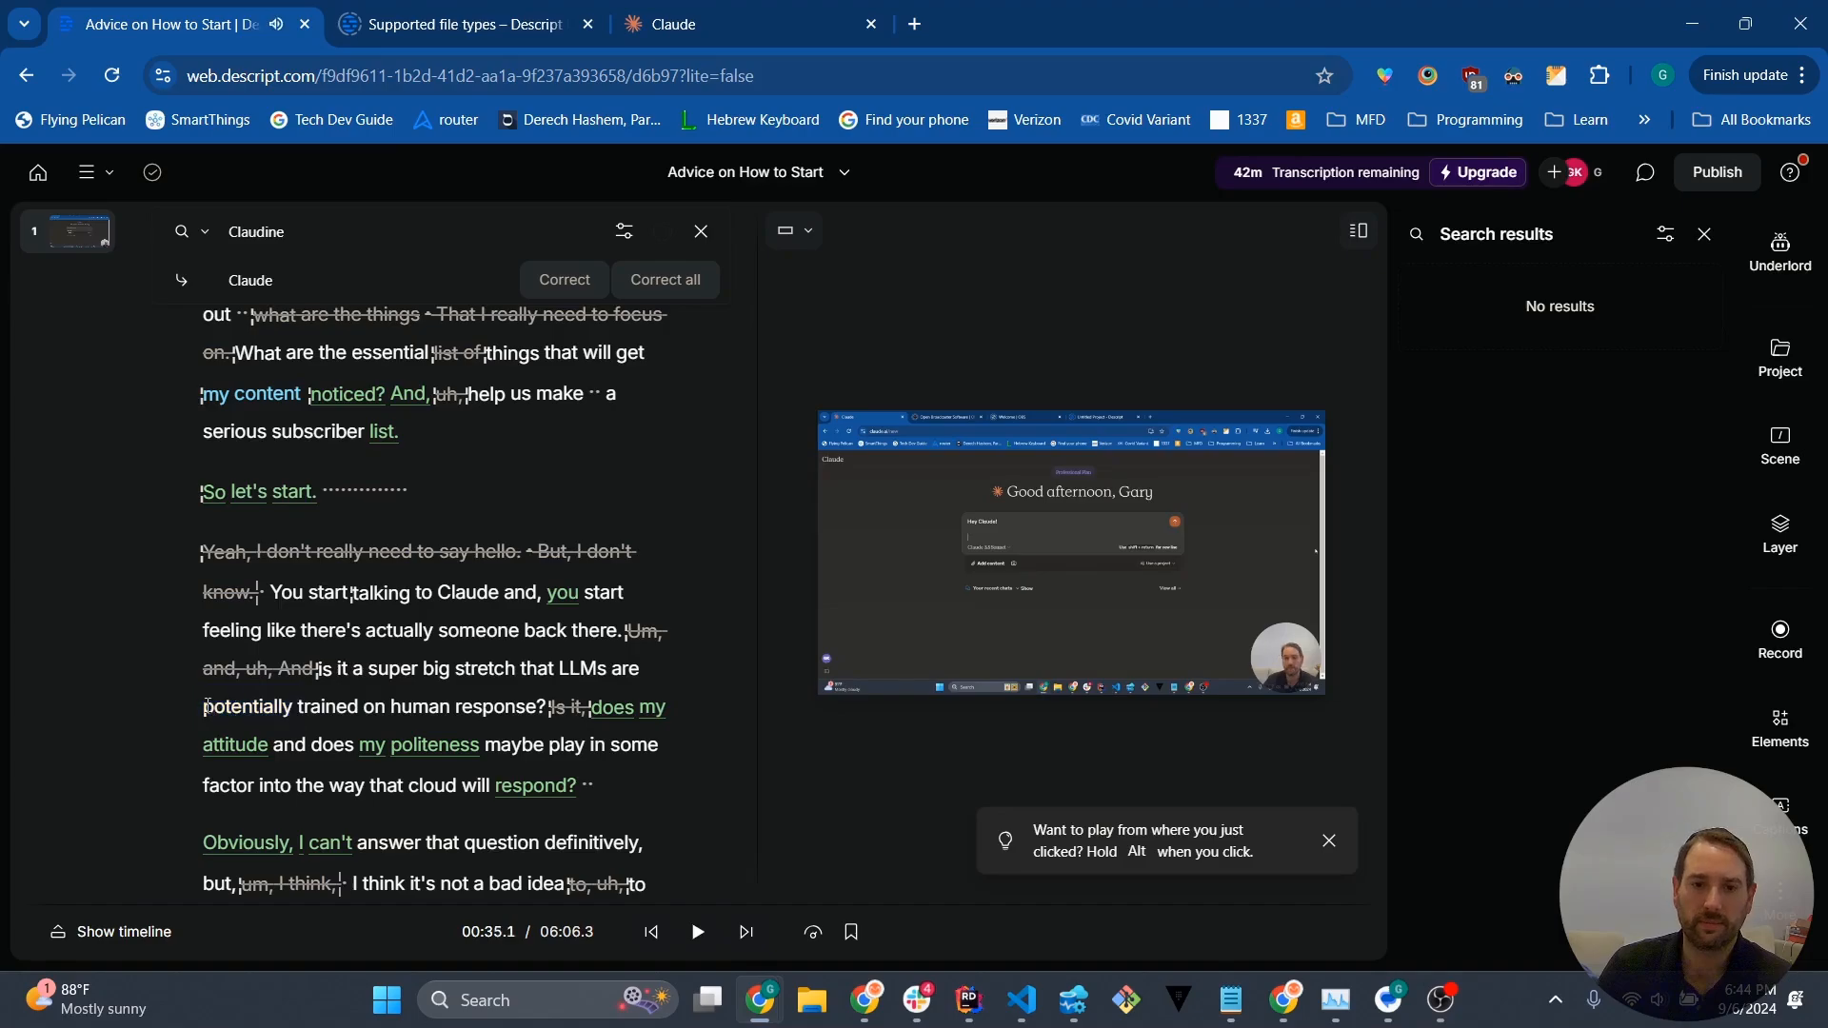
pyautogui.moveTo(203, 706); pyautogui.dragTo(363, 707)
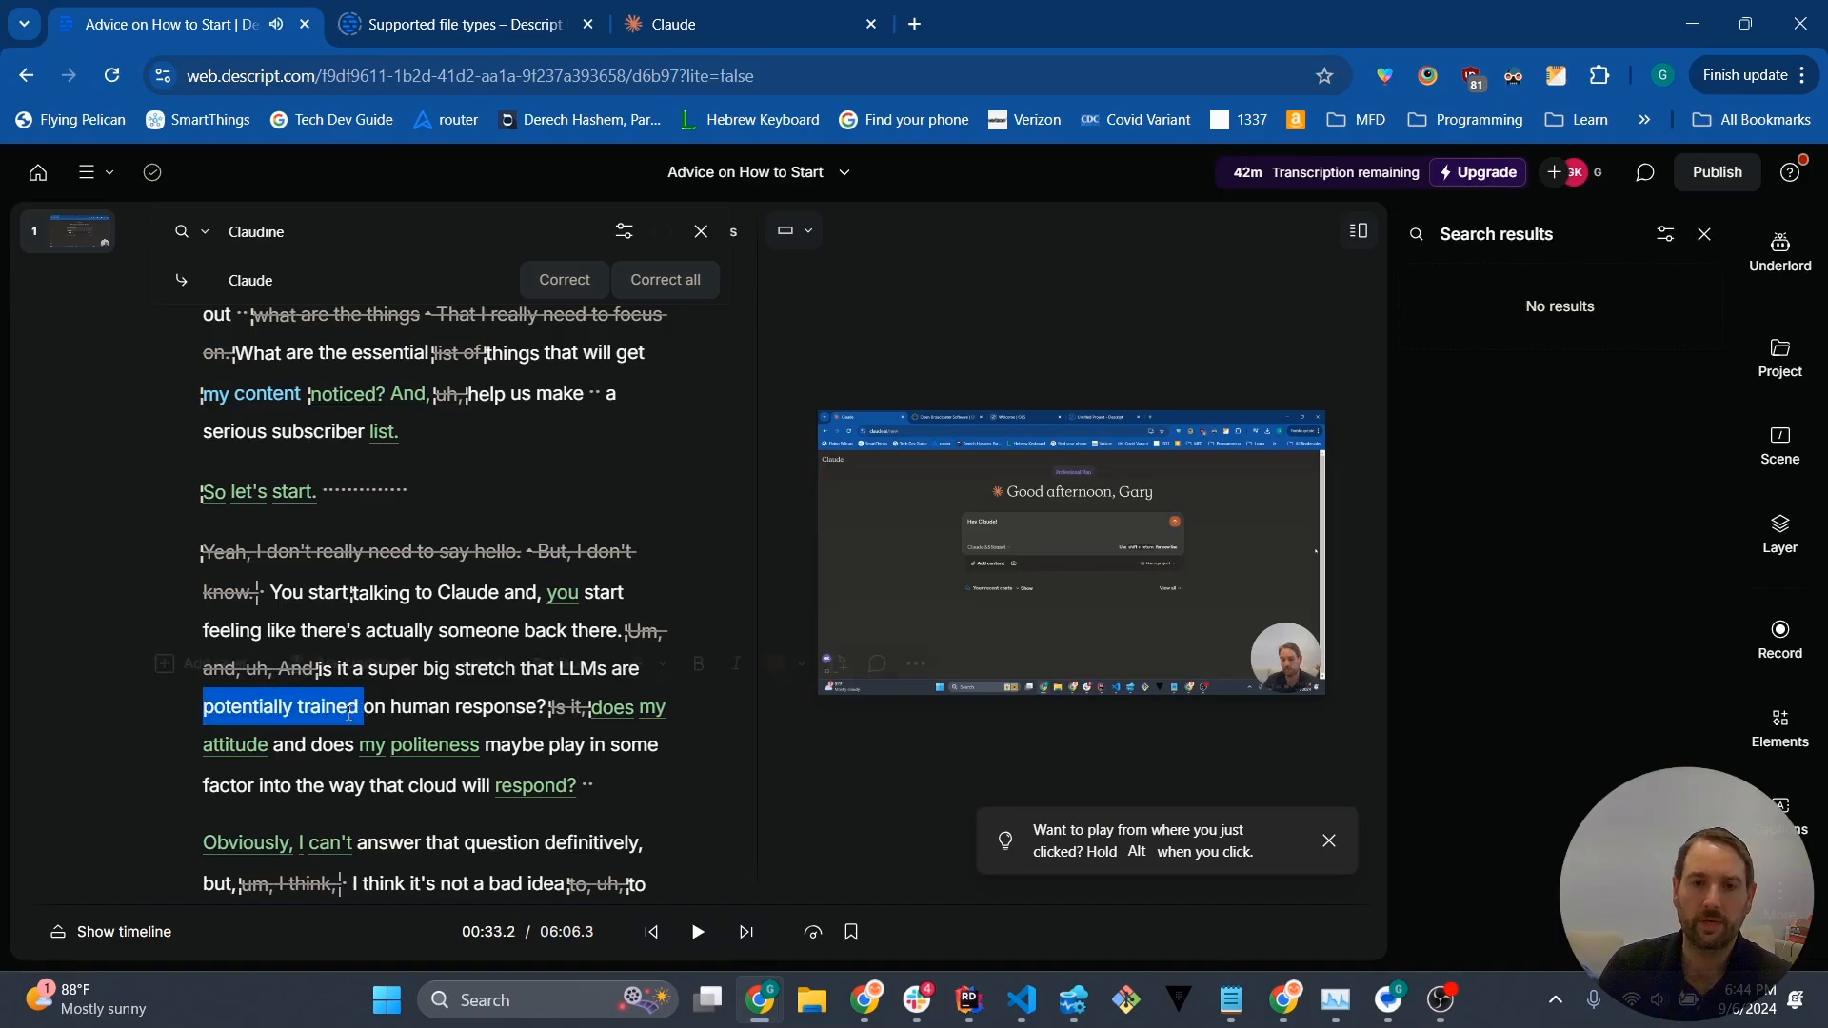
pyautogui.click(916, 664)
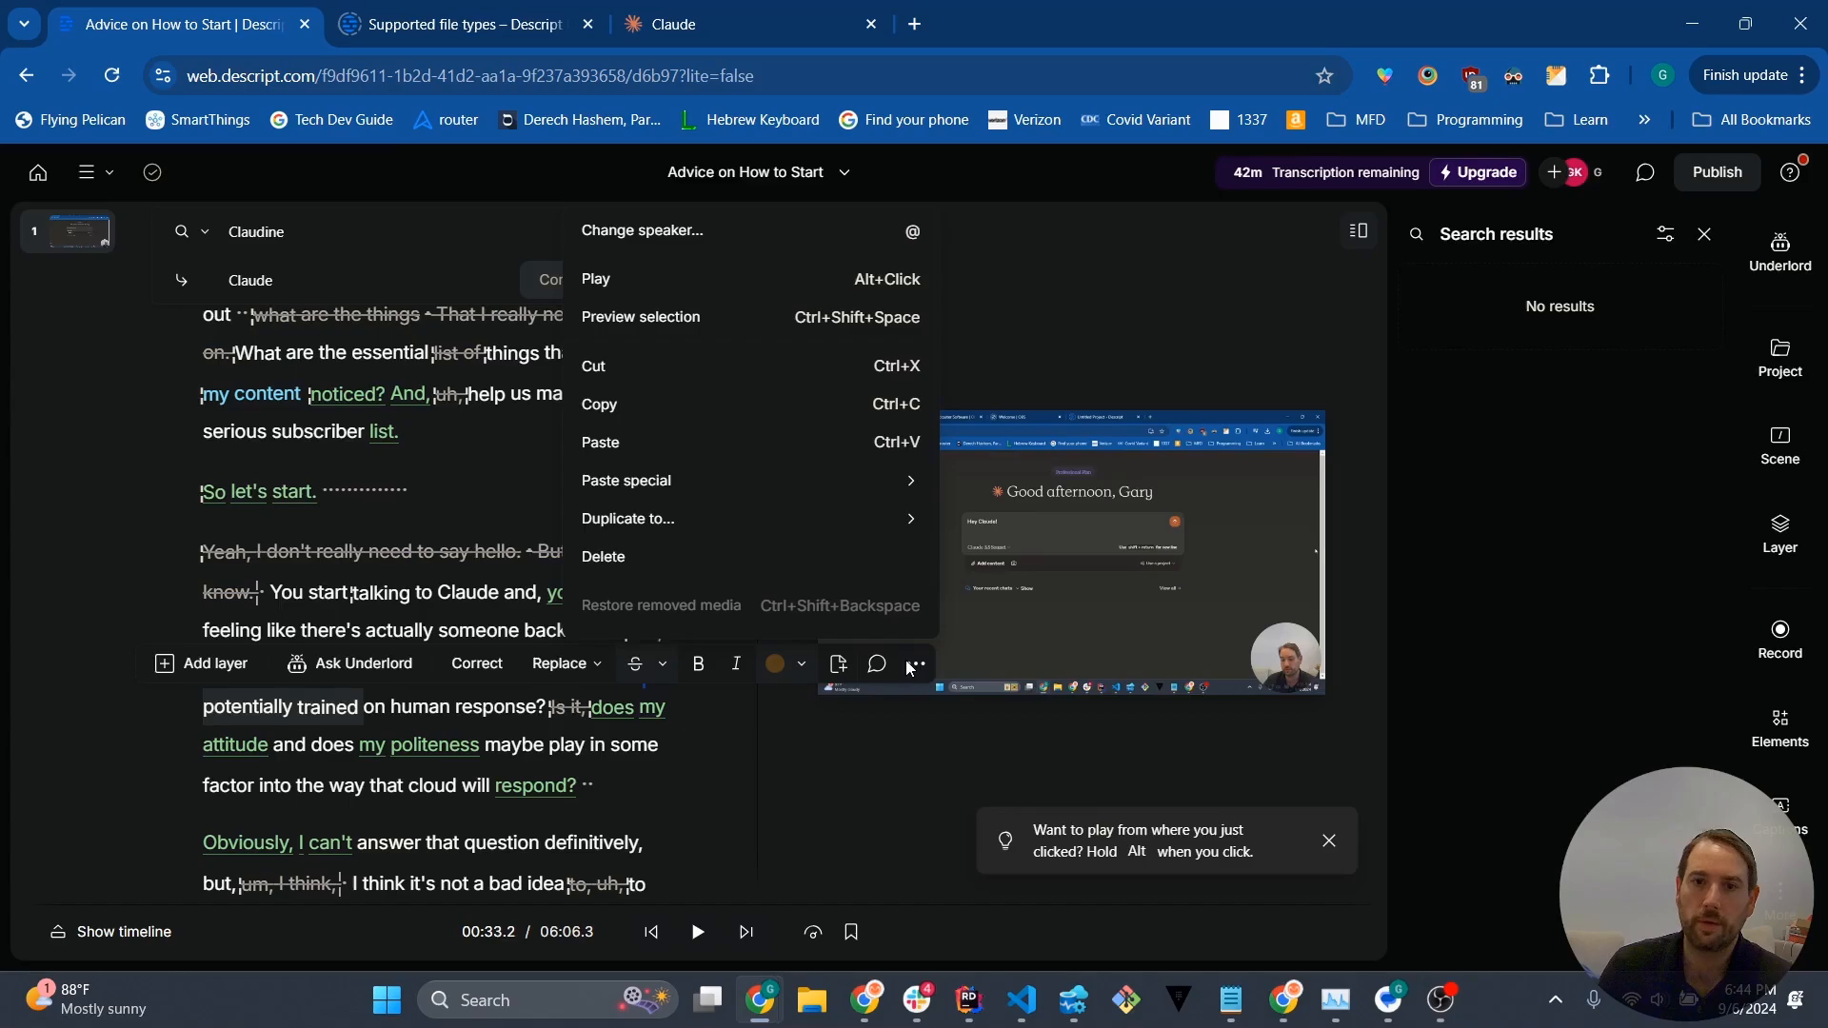
pyautogui.click(592, 667)
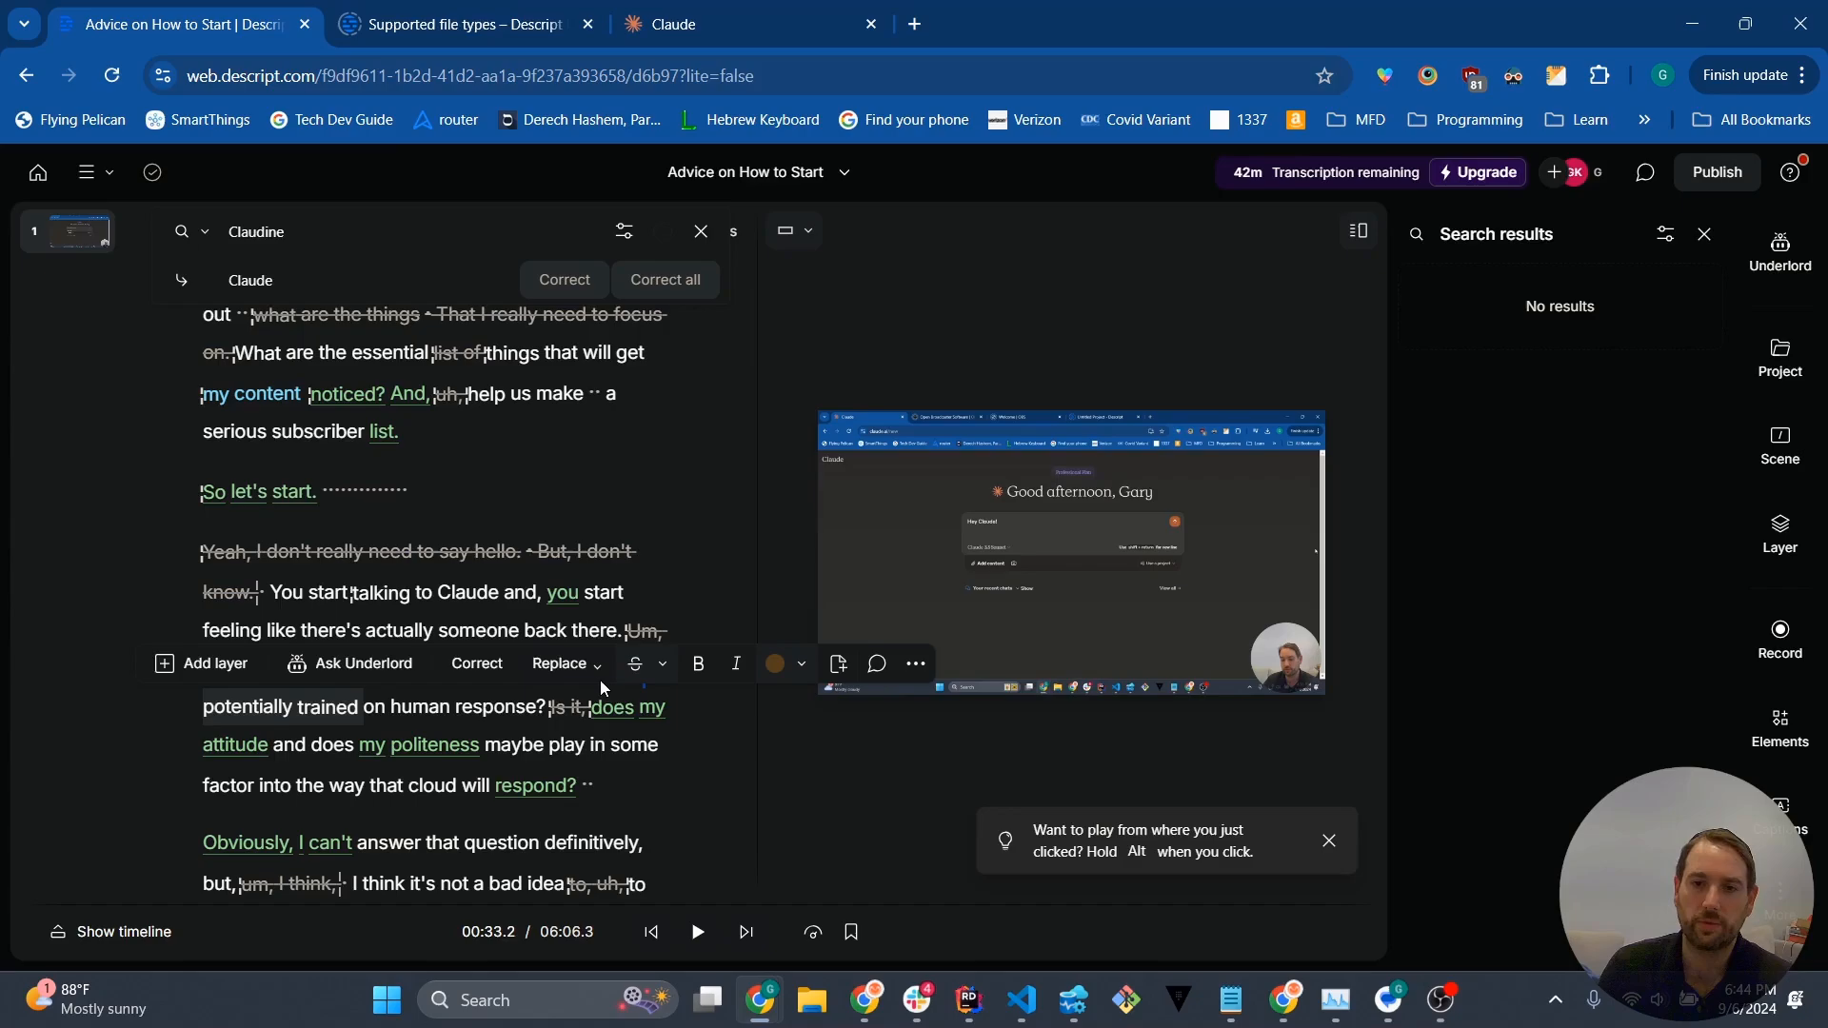
pyautogui.click(600, 667)
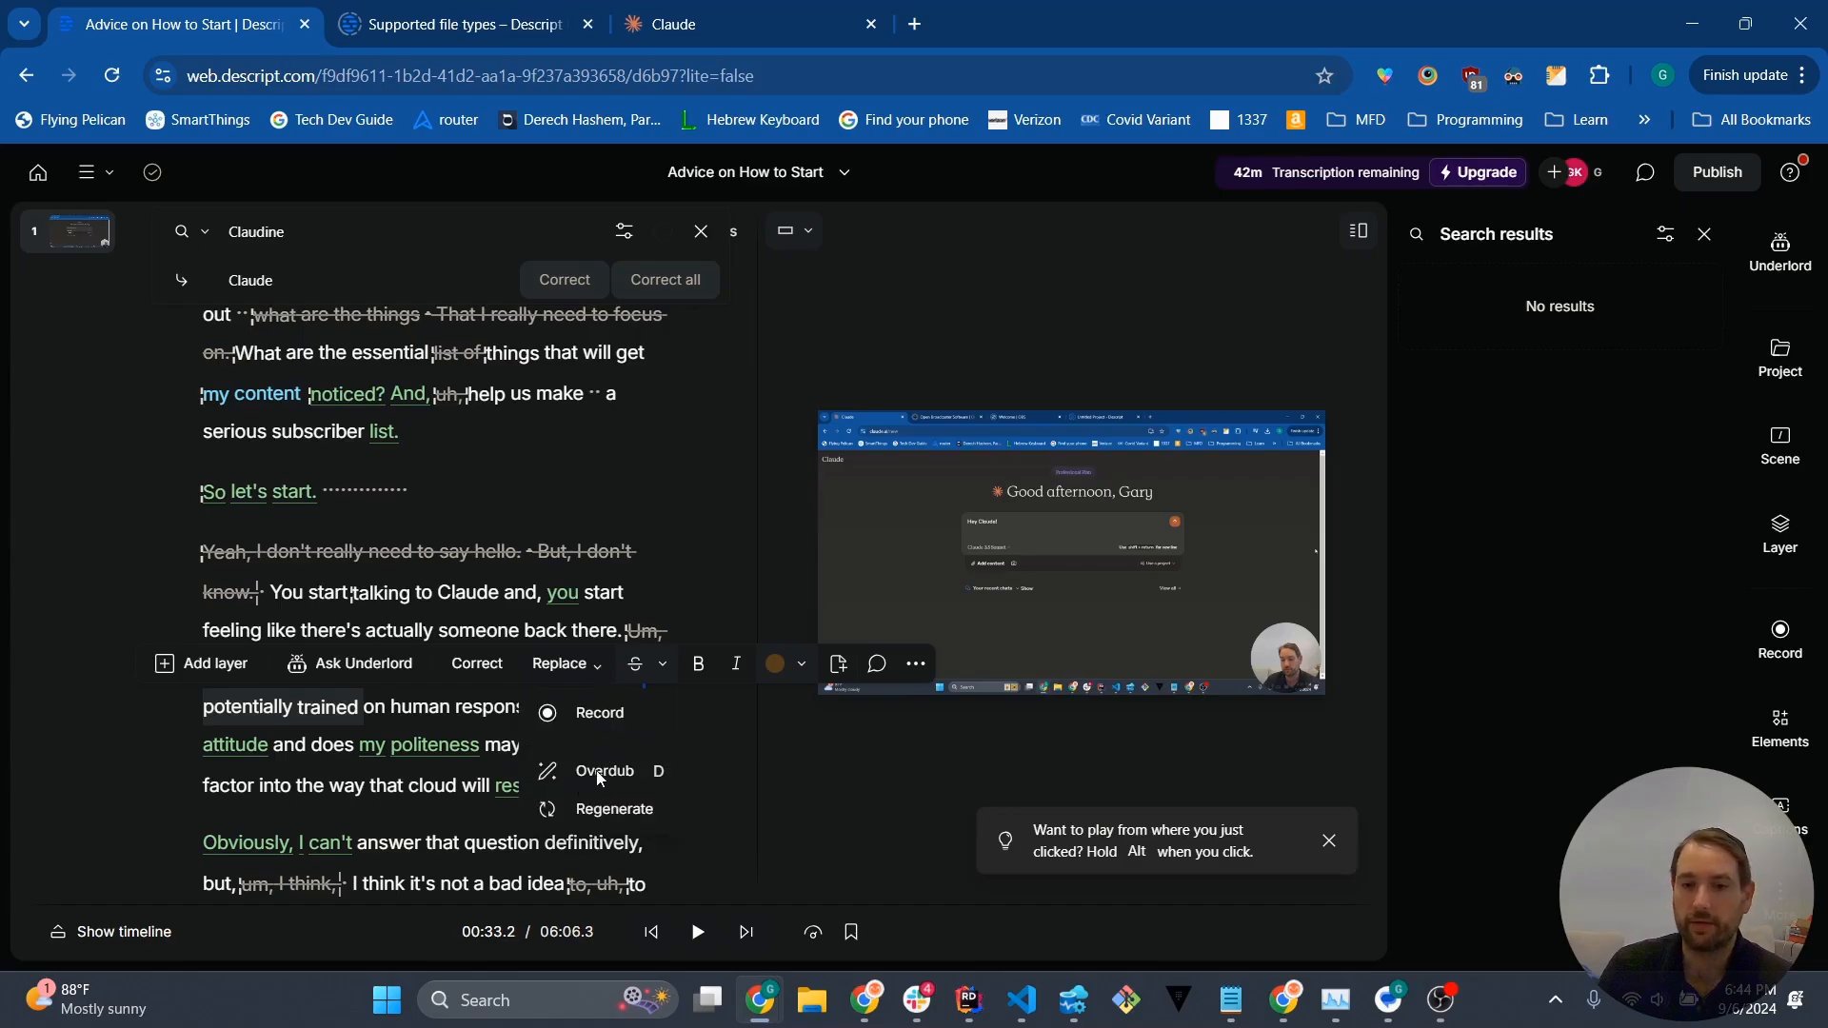
pyautogui.click(223, 393)
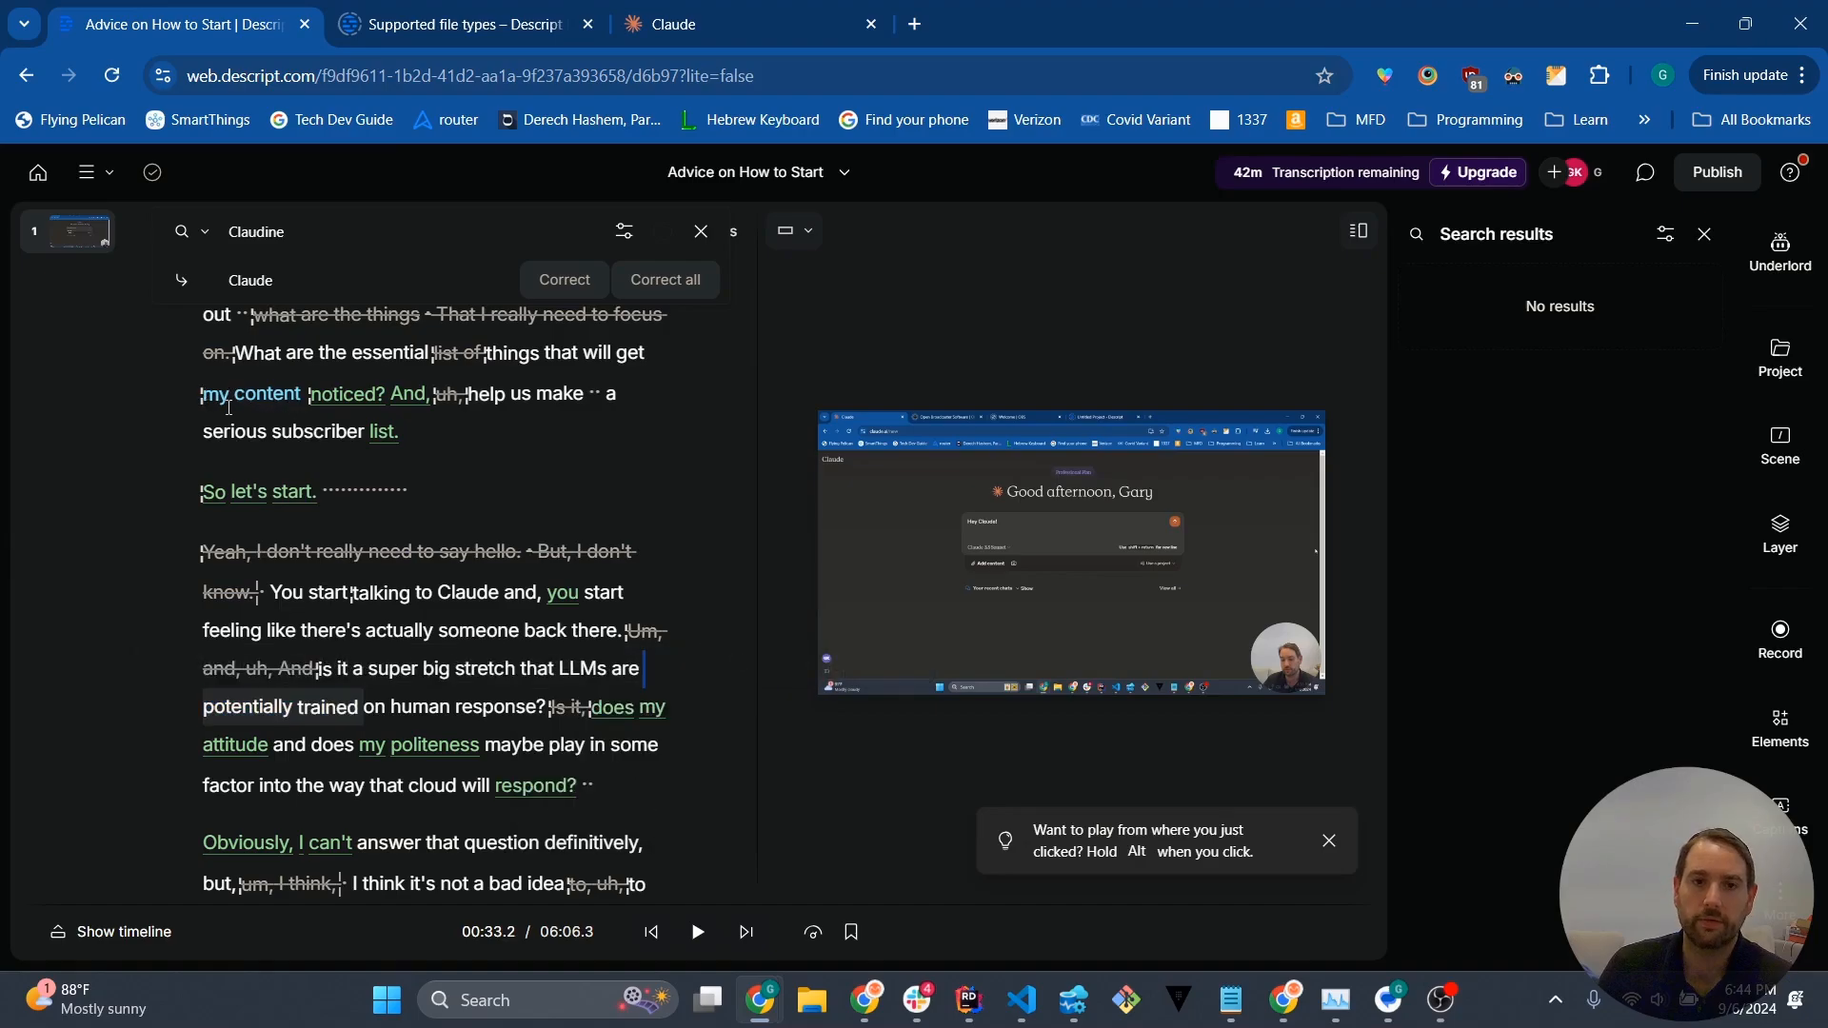
# Step: Overdub the words "my content" in the first paragraph, keeping the same wording
pyautogui.scroll(3, 232, 394)
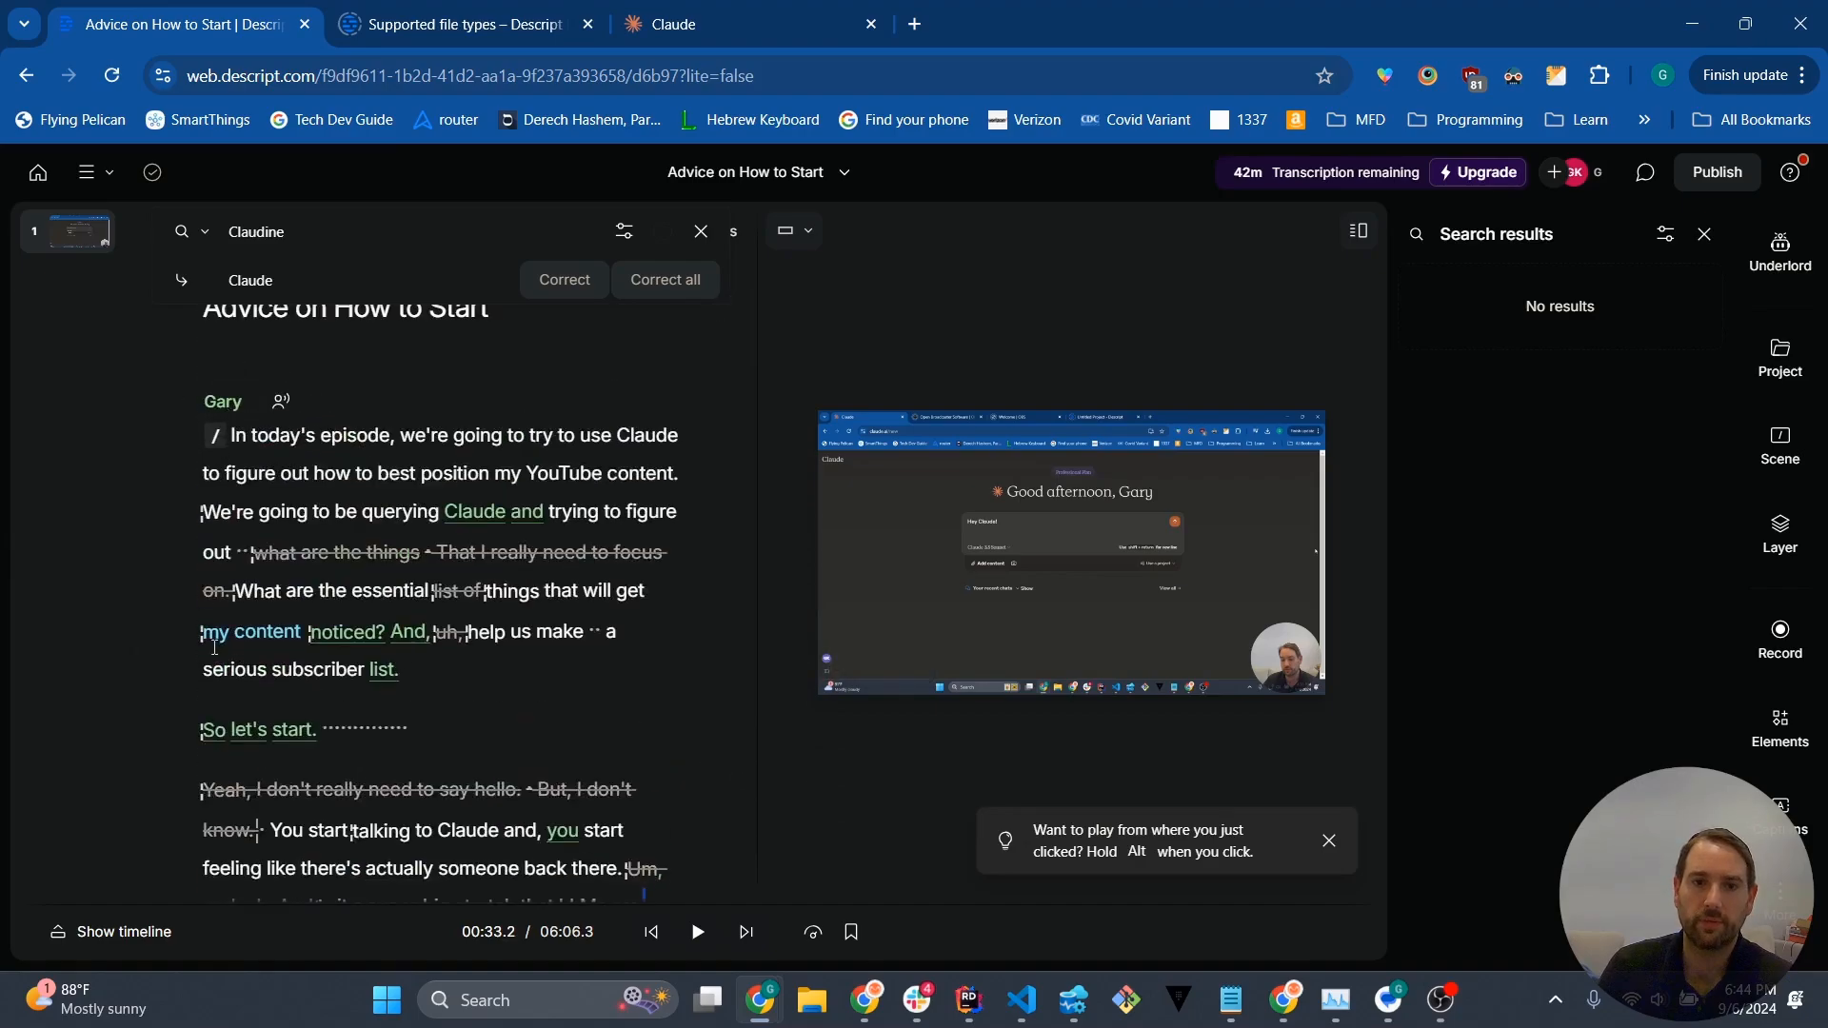
pyautogui.keyDown('shift'); pyautogui.click(205, 644); pyautogui.keyUp('shift')
pyautogui.click(326, 436)
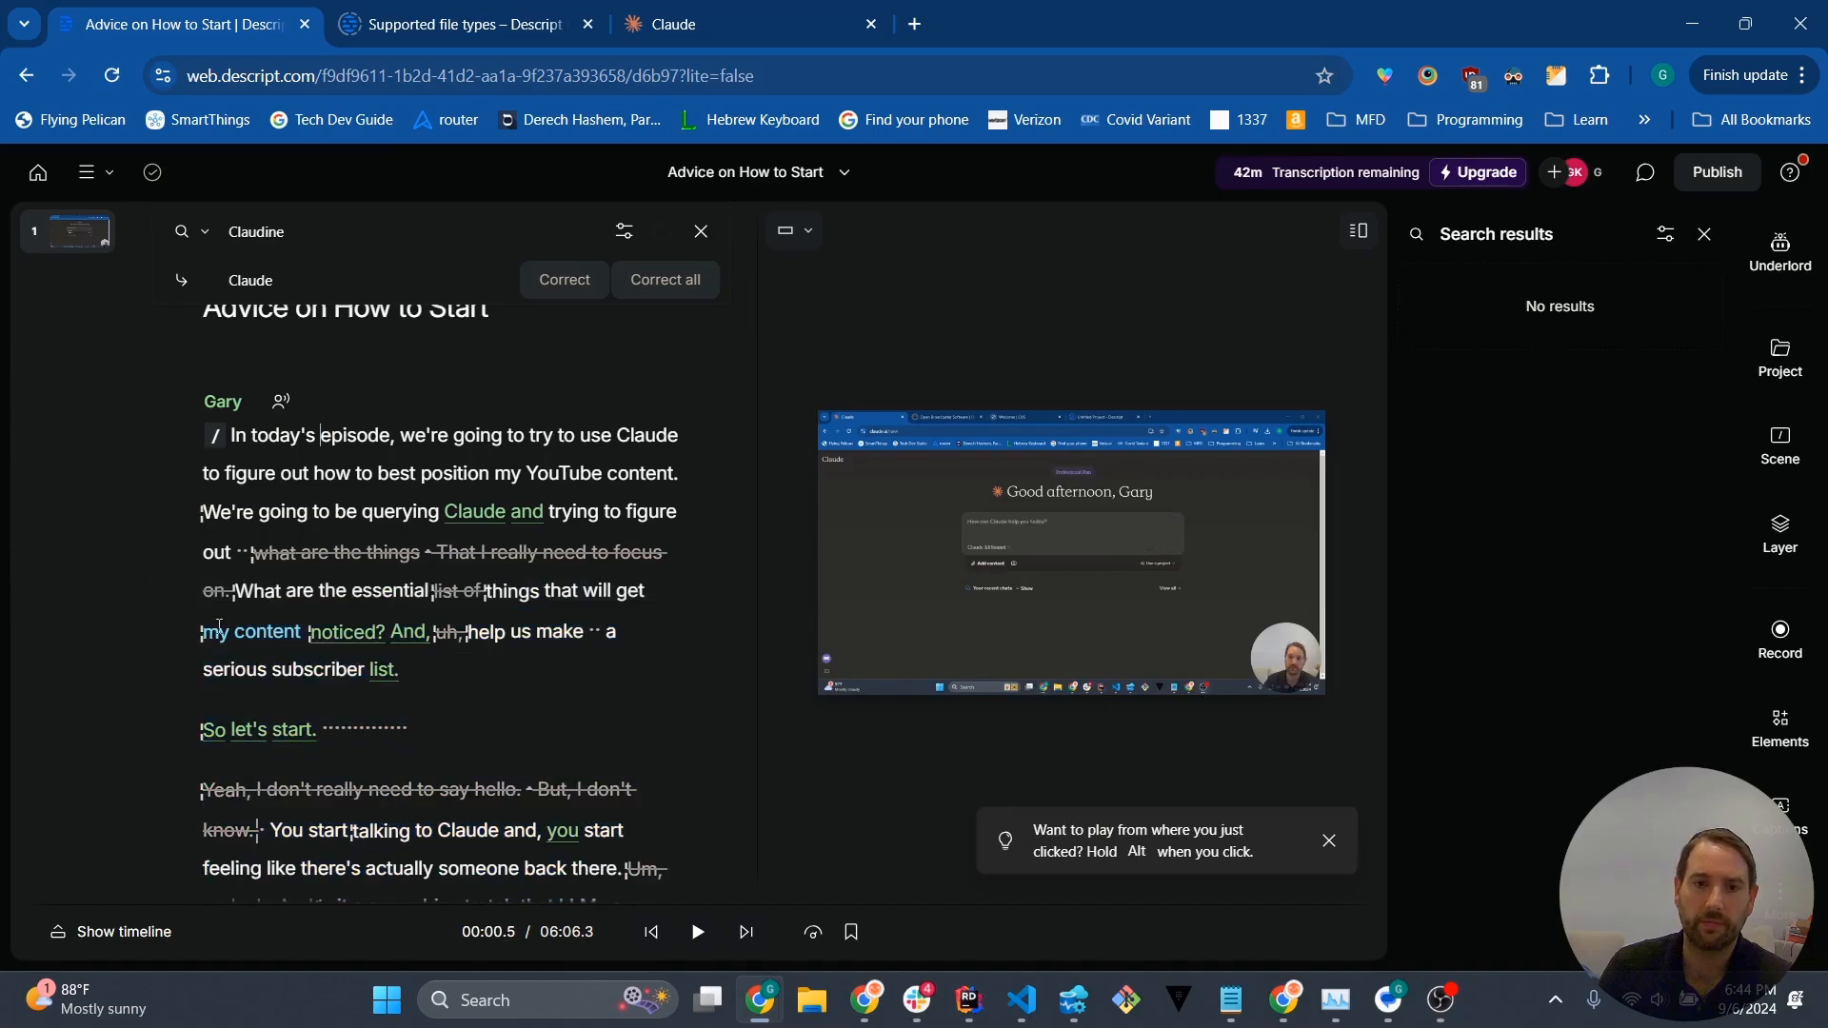
pyautogui.moveTo(210, 638); pyautogui.dragTo(257, 636)
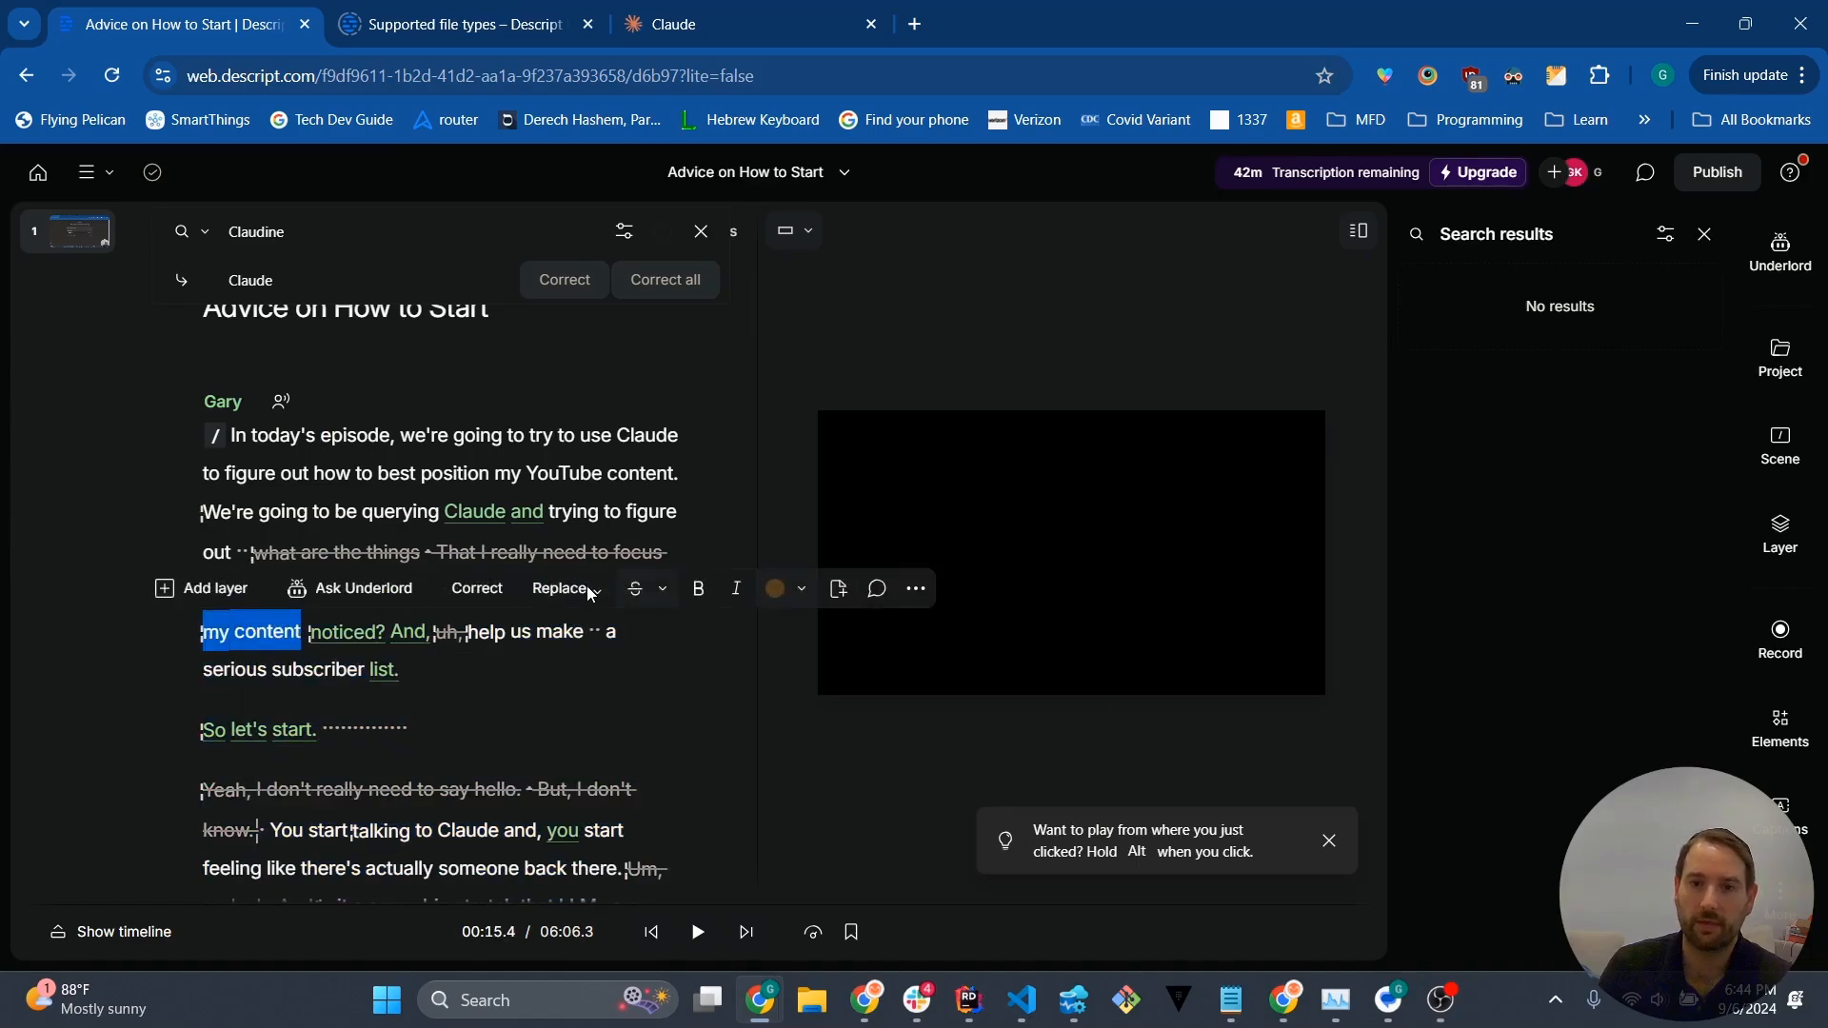
pyautogui.click(596, 591)
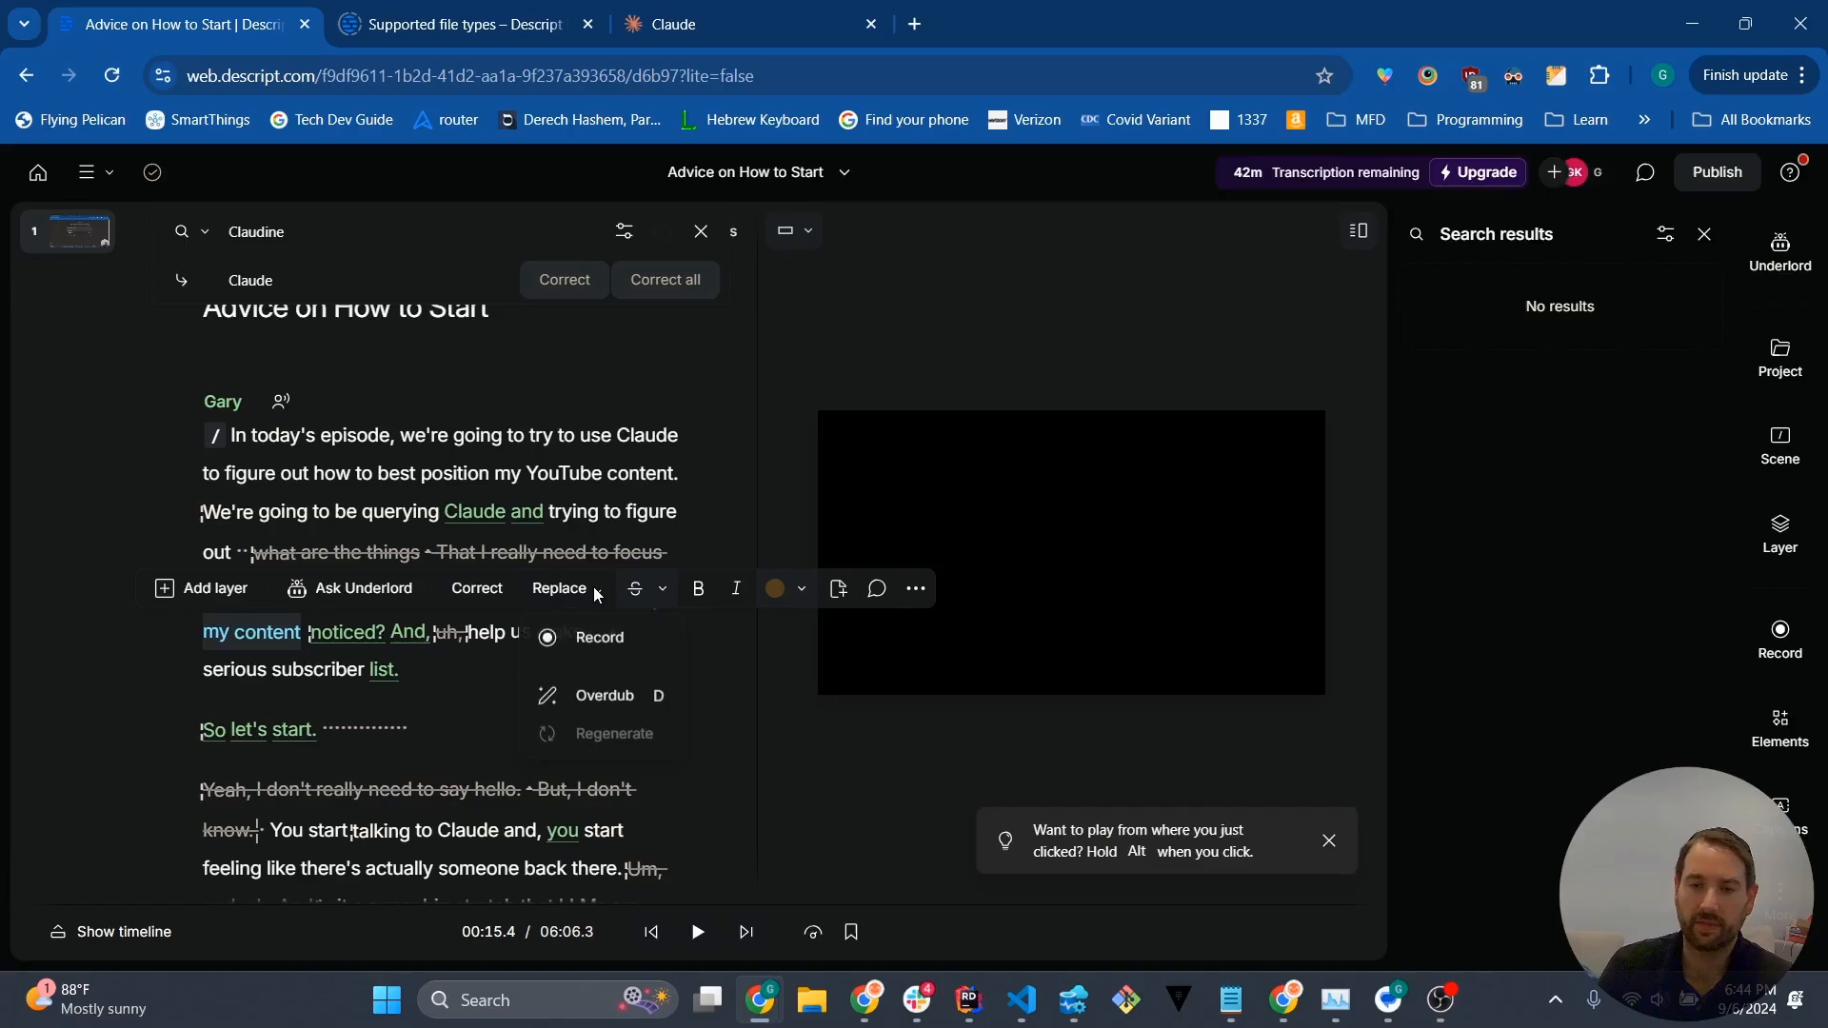
pyautogui.click(600, 695)
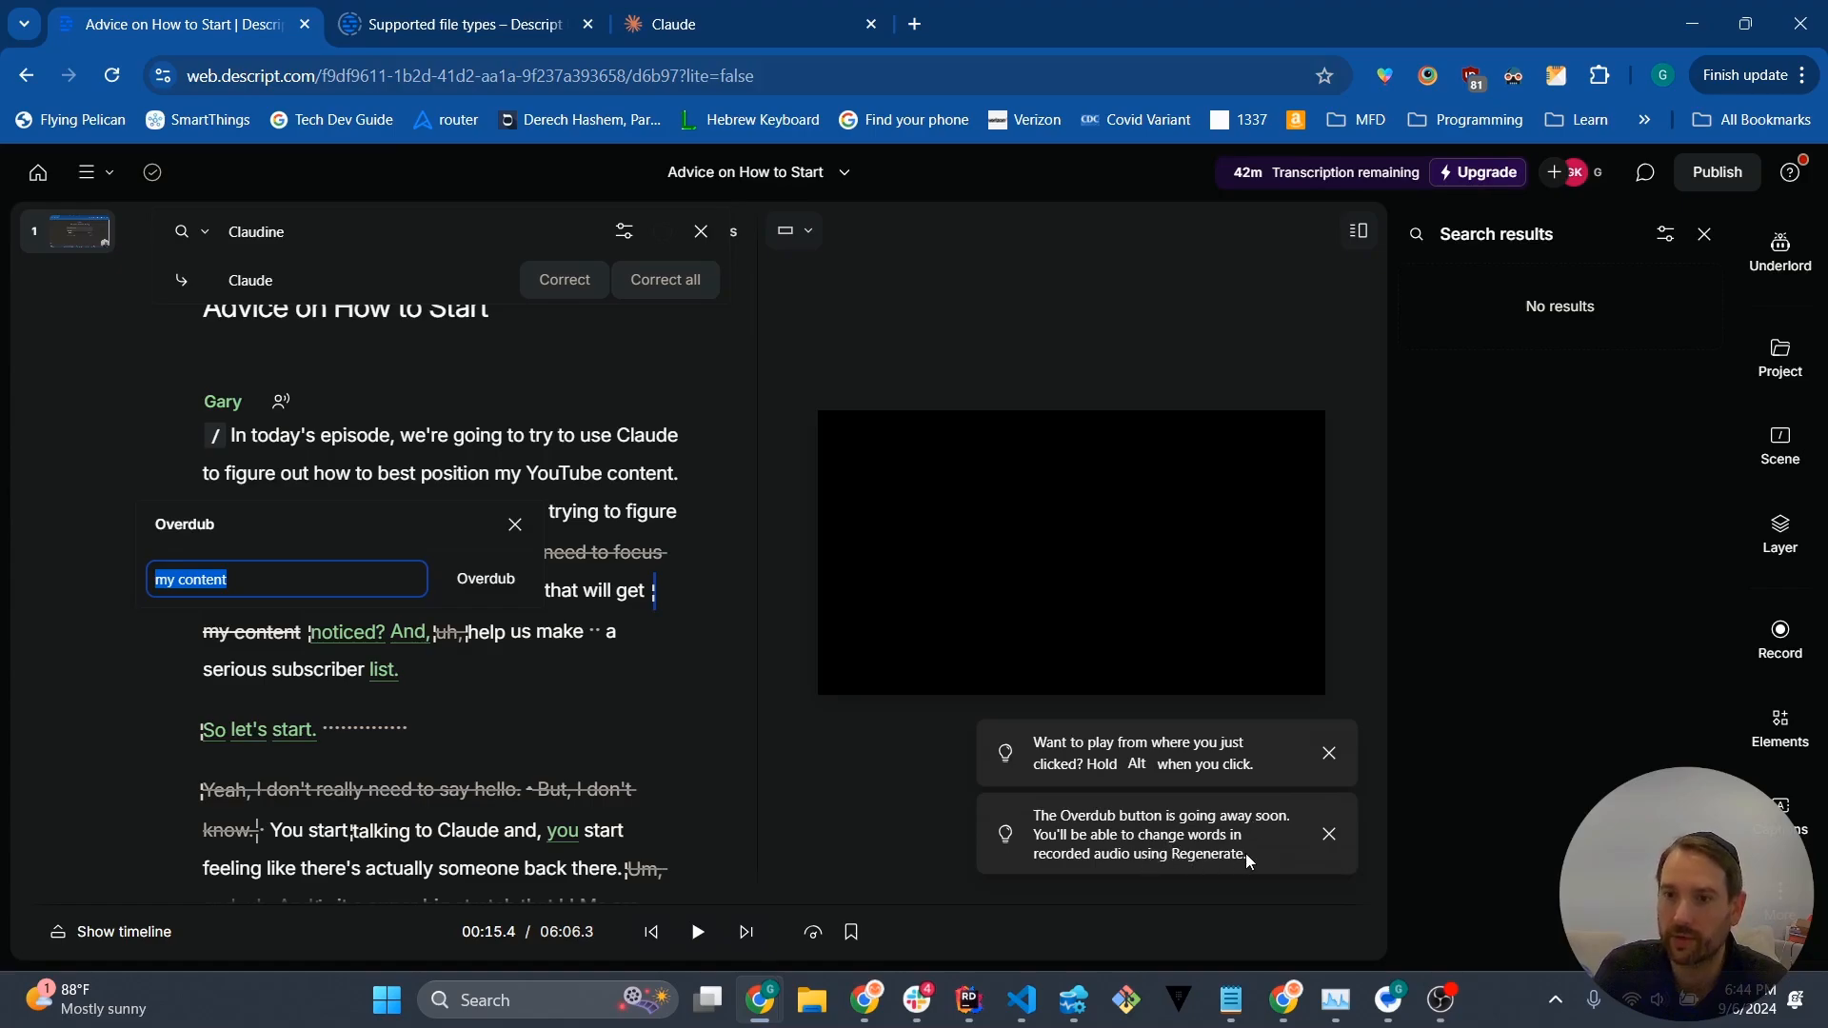
pyautogui.click(486, 581)
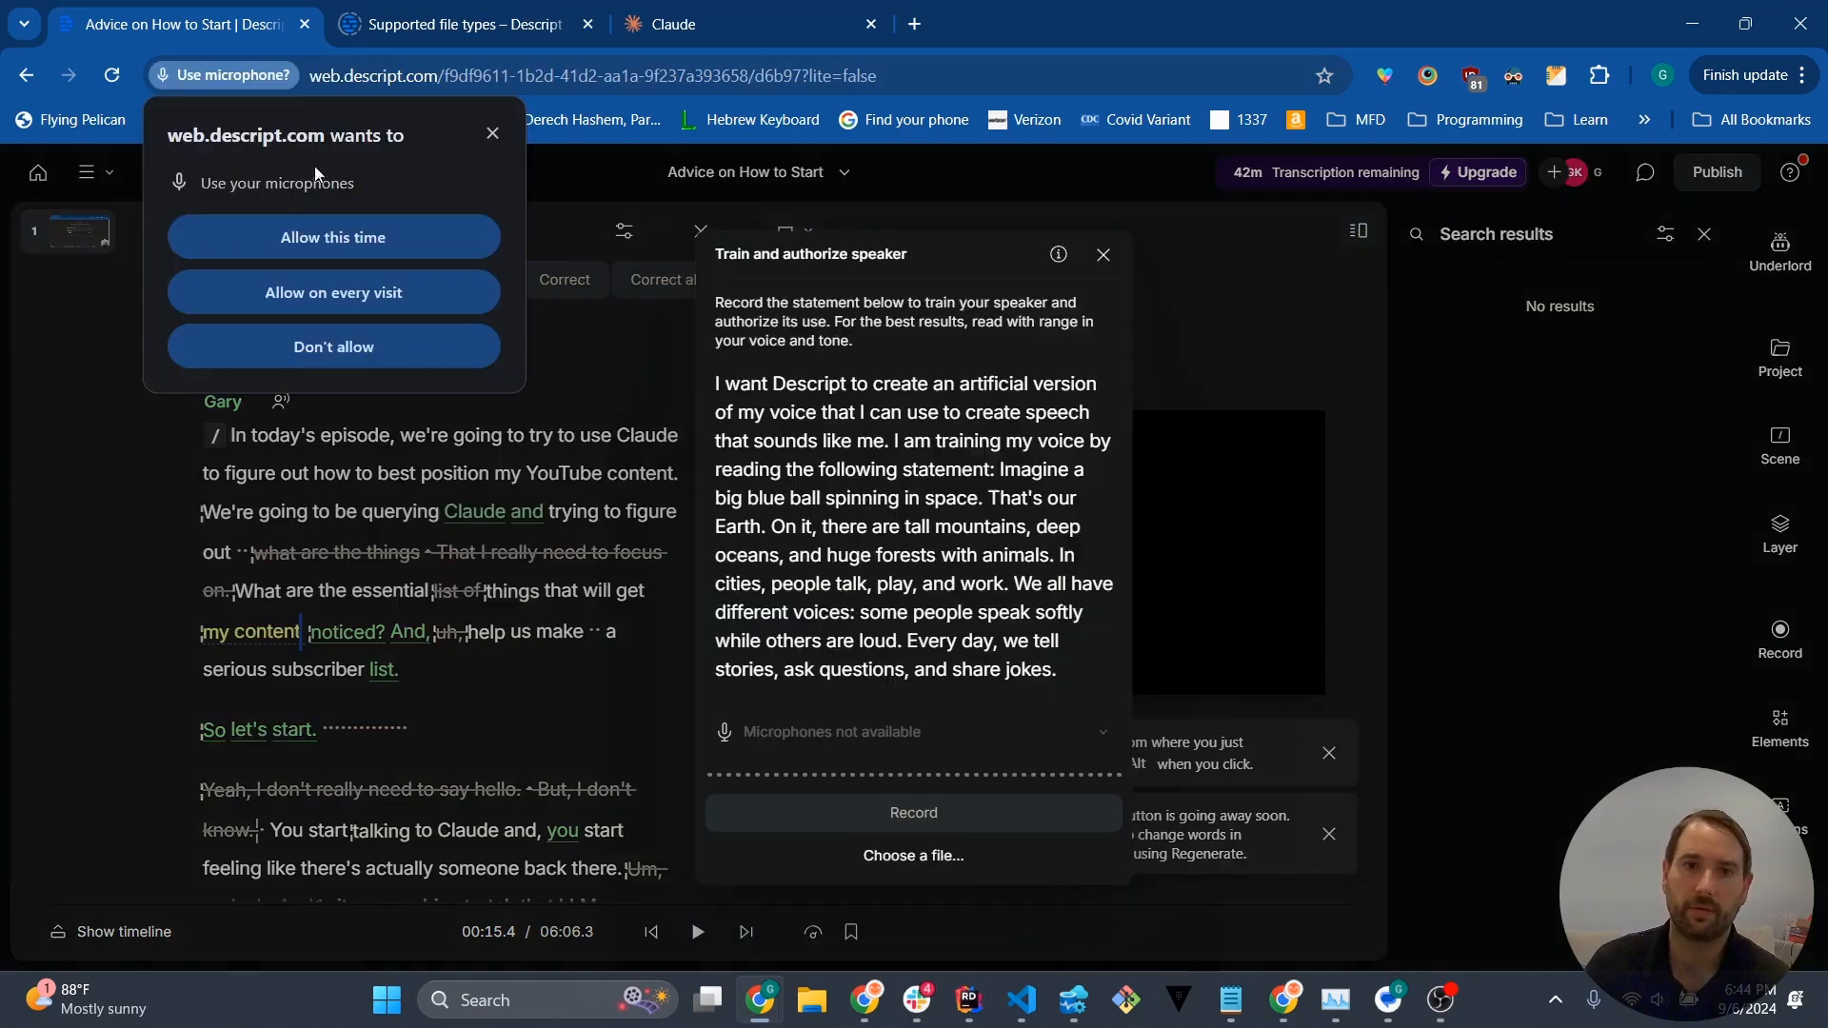
# Step: Allow microphone access on every visit, record the voice training statement and submit it to authorize the speaker
pyautogui.click(320, 295)
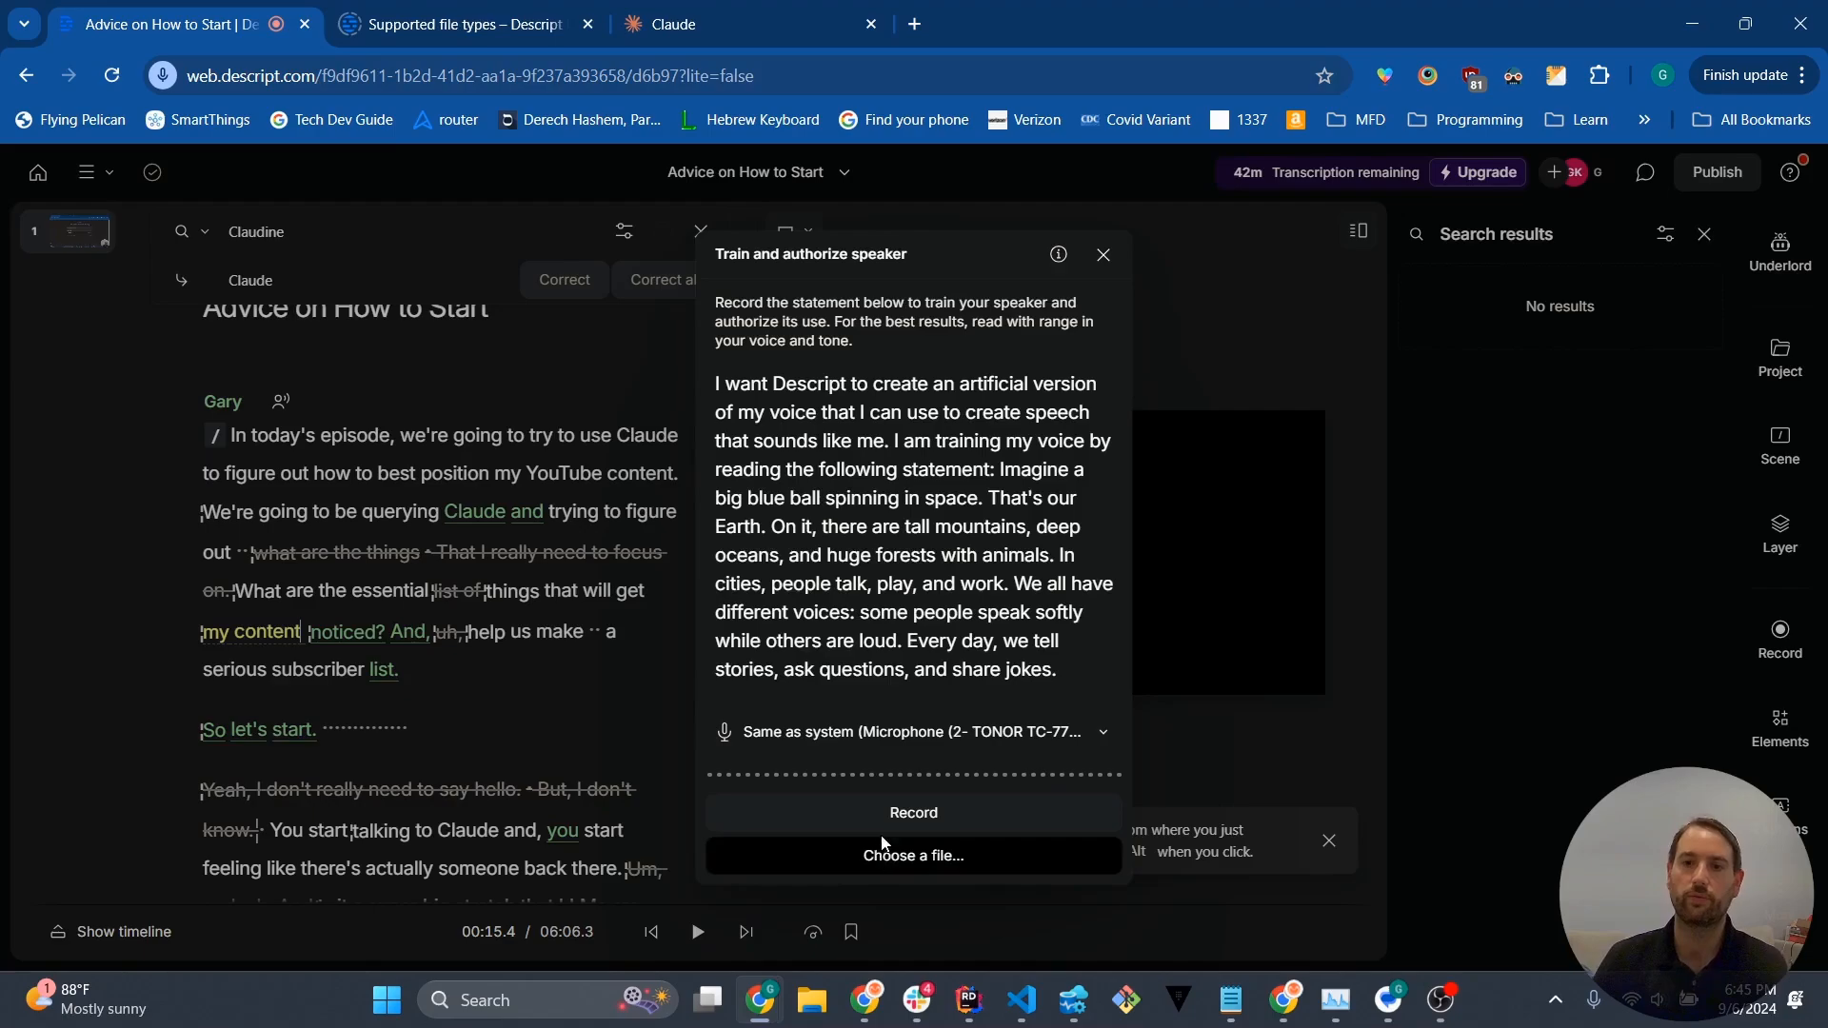
pyautogui.click(865, 812)
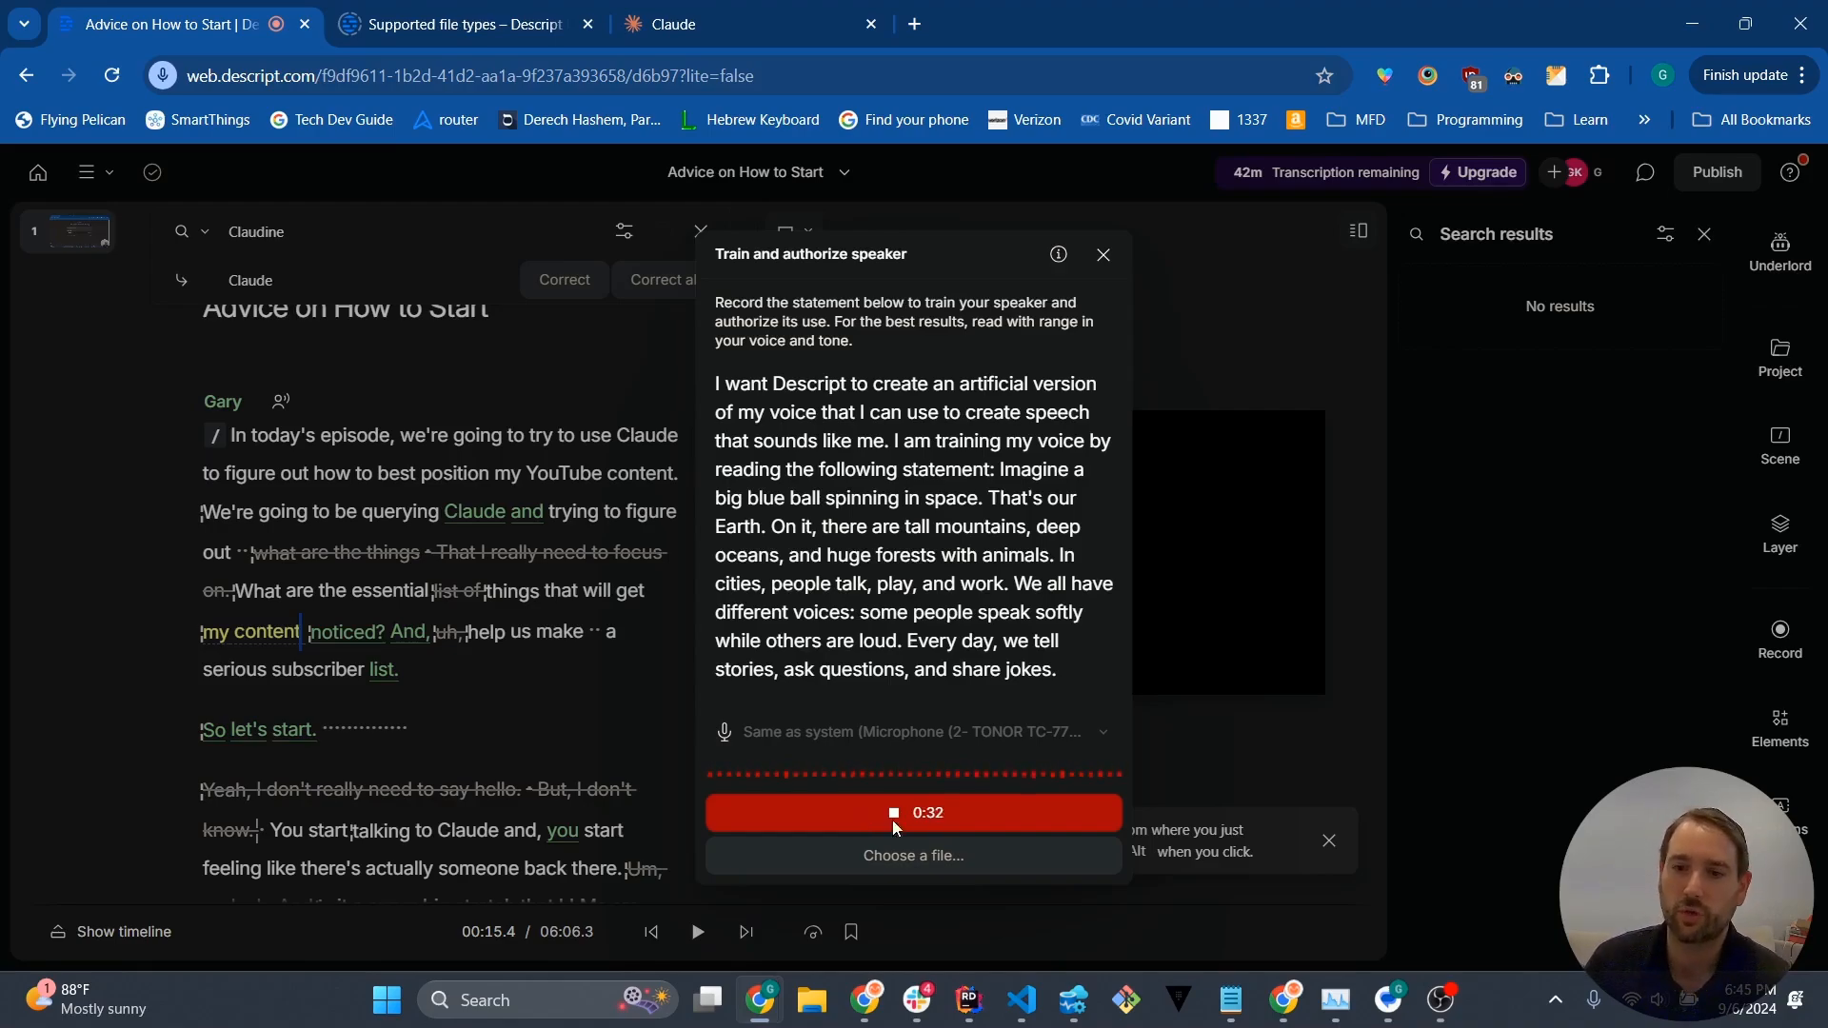
pyautogui.click(916, 803)
pyautogui.click(878, 654)
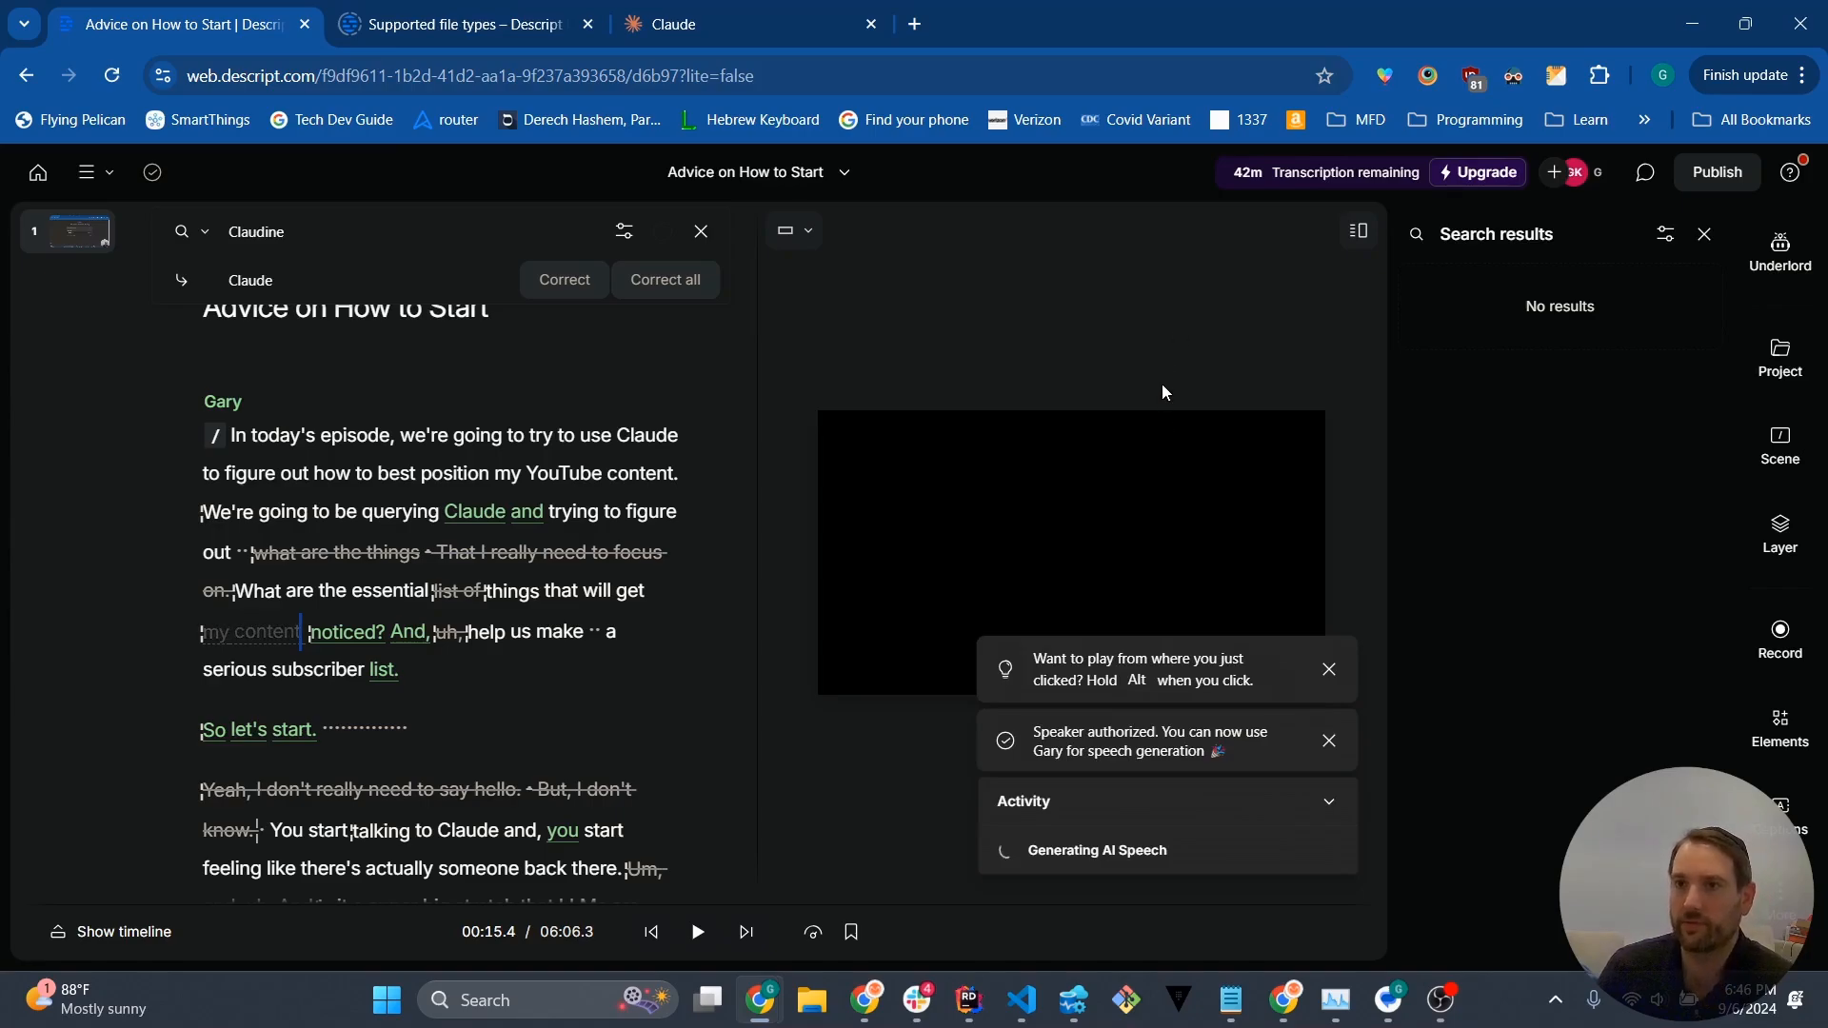
# Step: Play back the sentence starting at "What are the essential" to check the generated "my content" audio
pyautogui.click(235, 591)
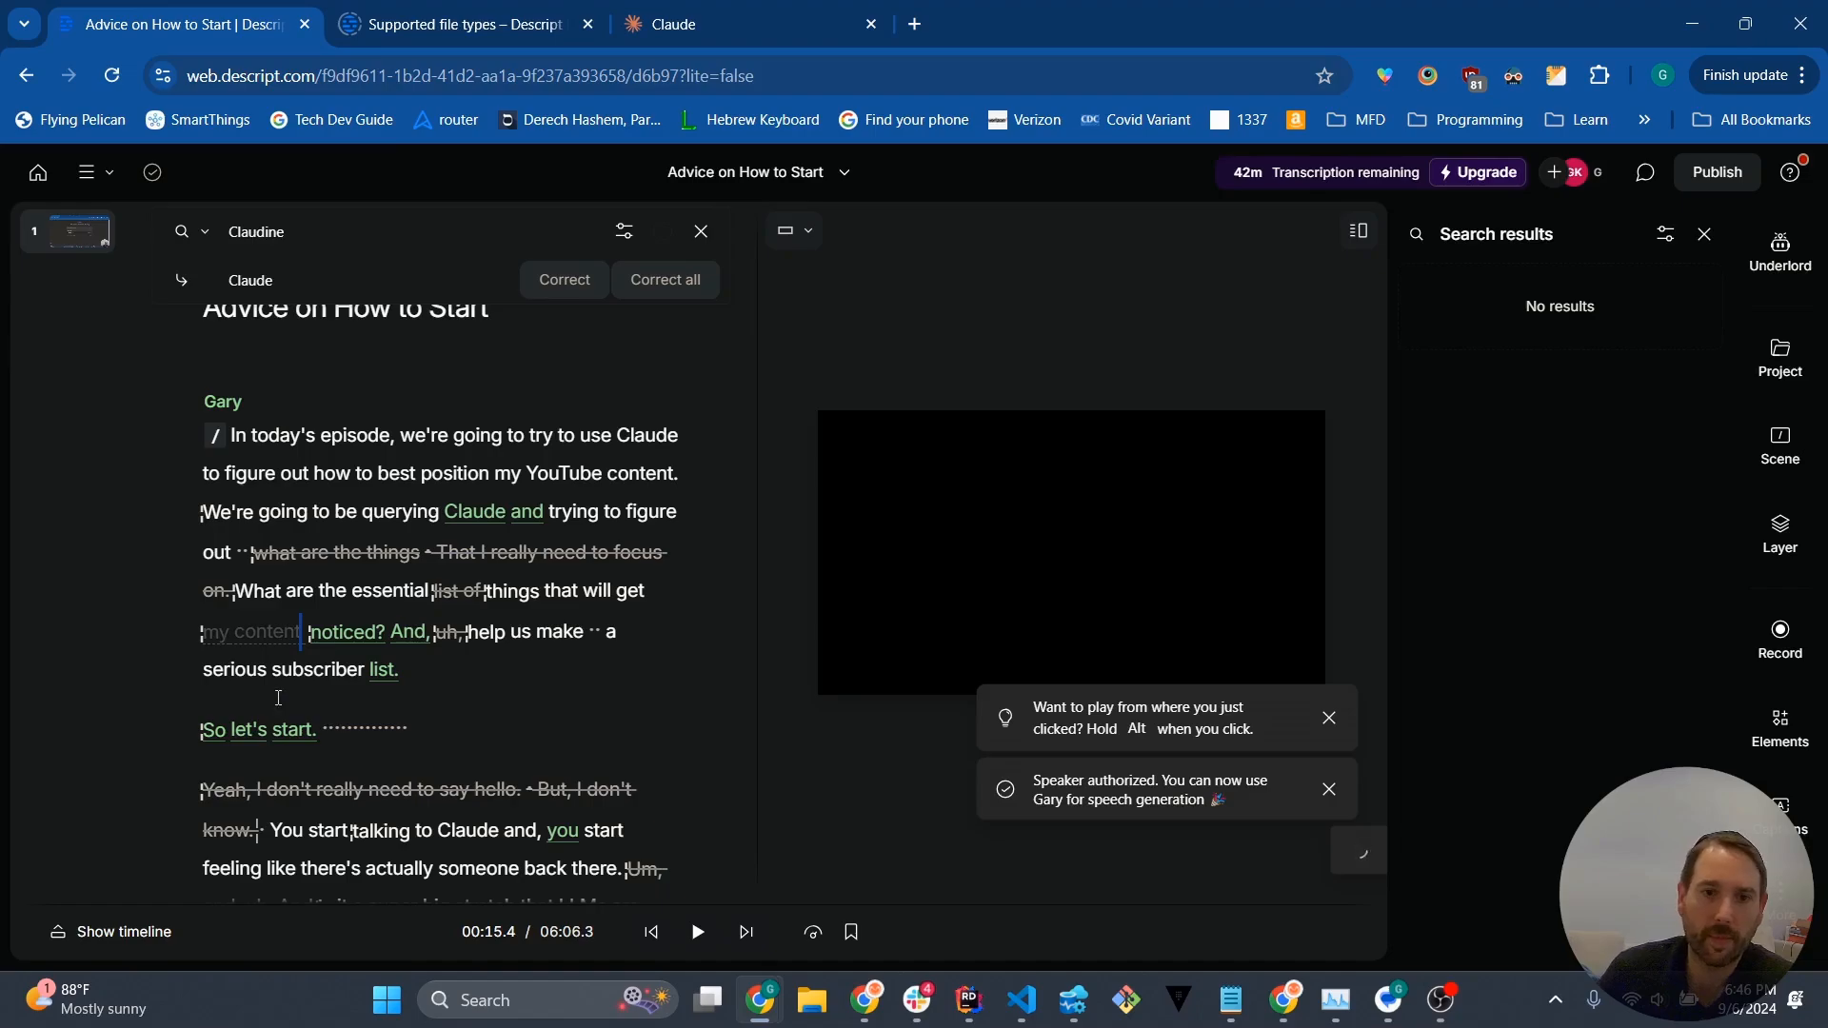
pyautogui.click(698, 932)
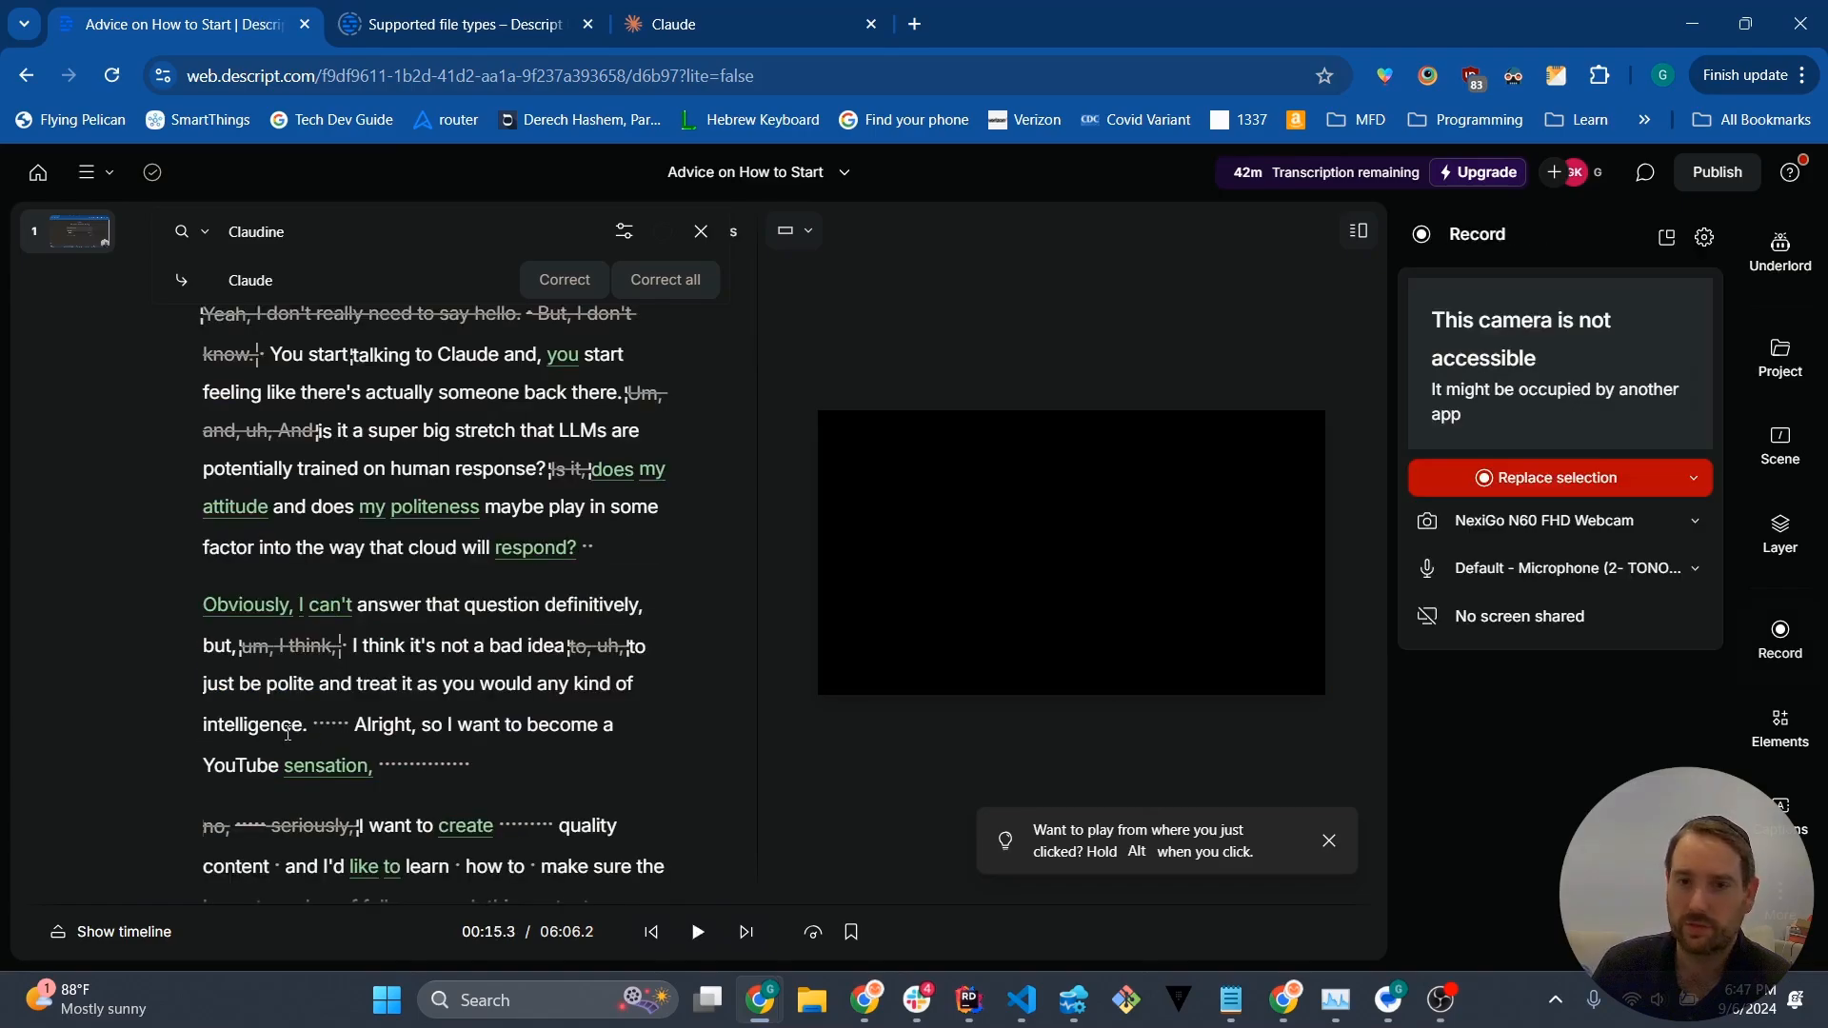
pyautogui.scroll(5, 287, 731)
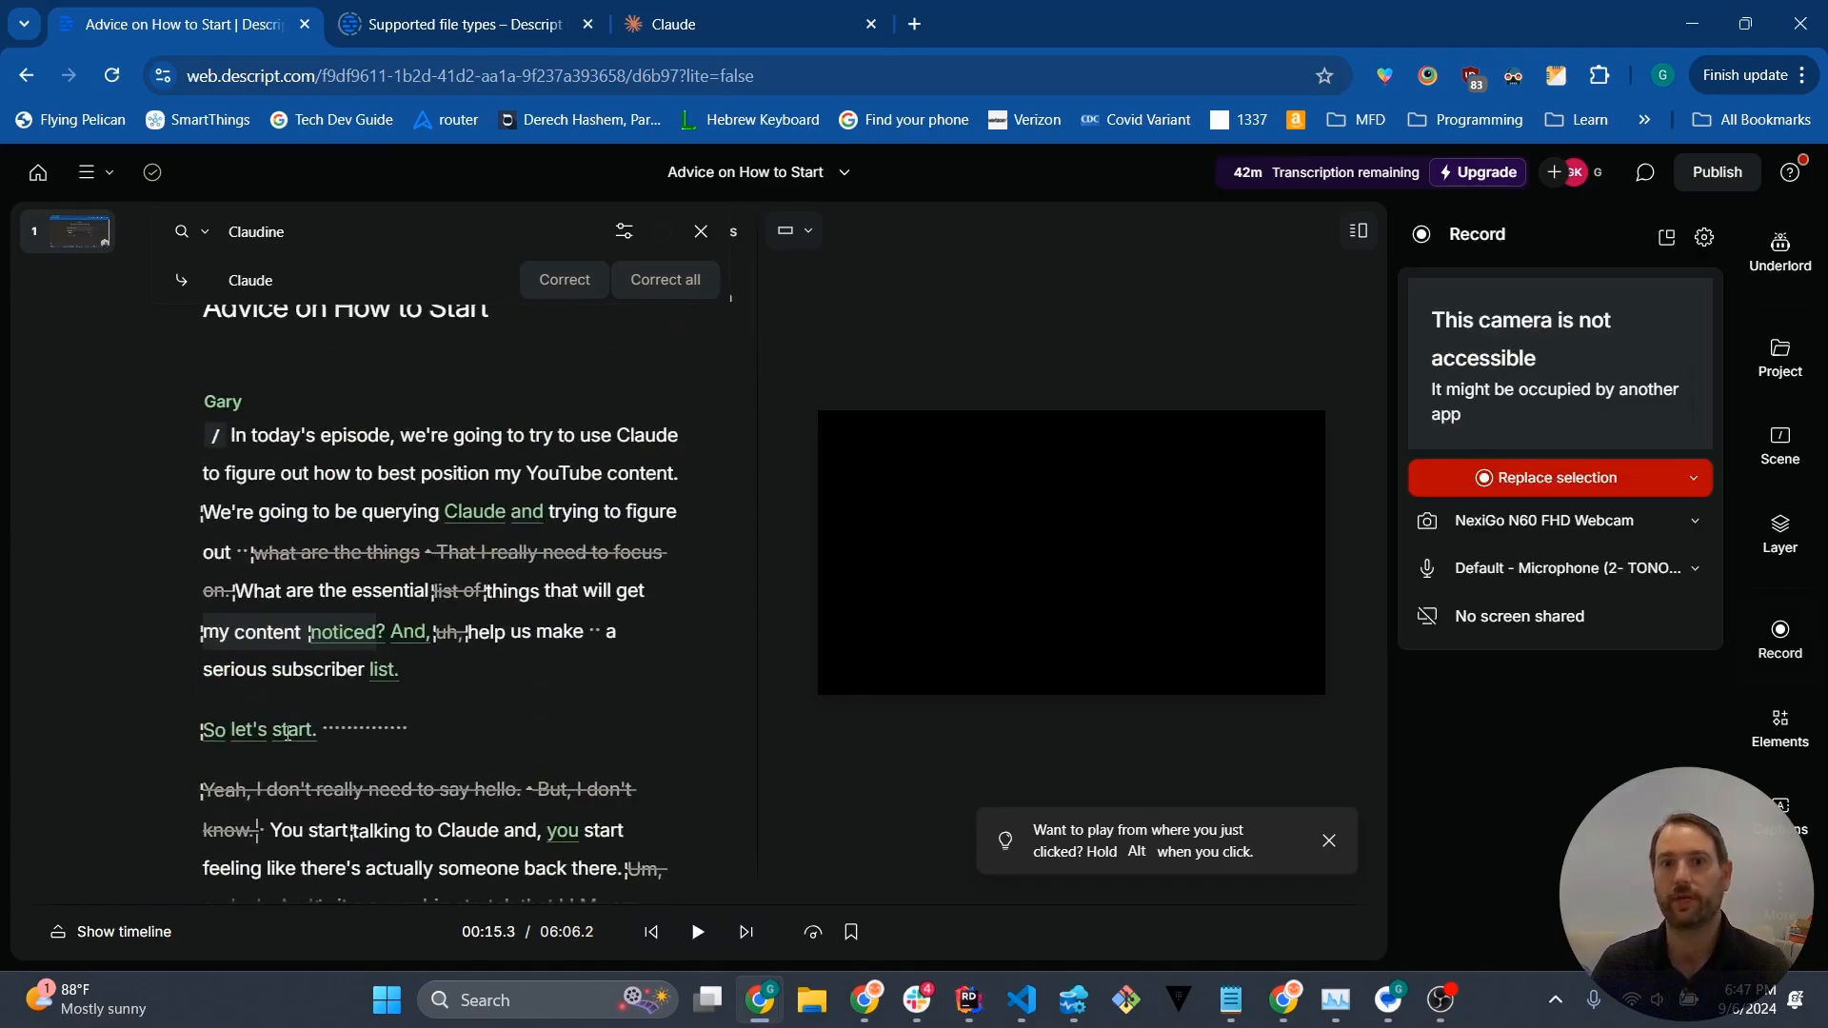
# Step: Switch to the Claude chat, reread its advice on Overdub setup, voice training and finding help, and return to the Descript project
pyautogui.click(699, 31)
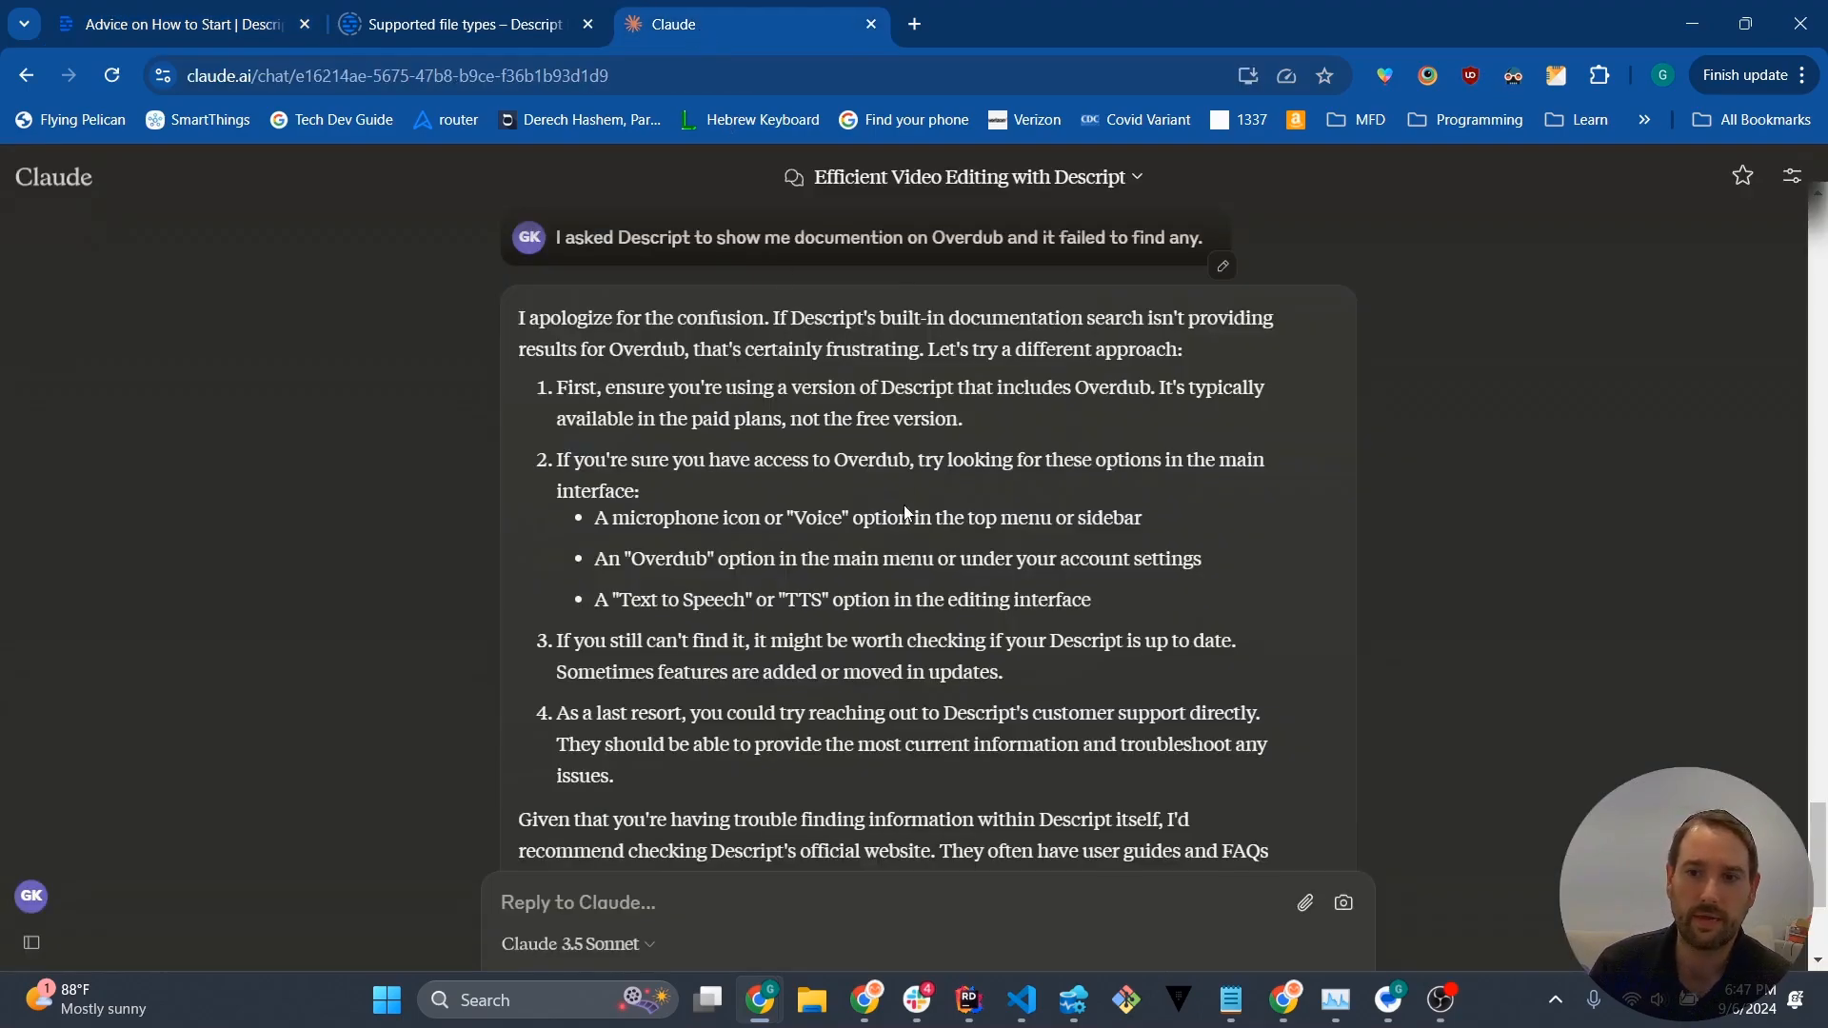
pyautogui.scroll(14, 768, 562)
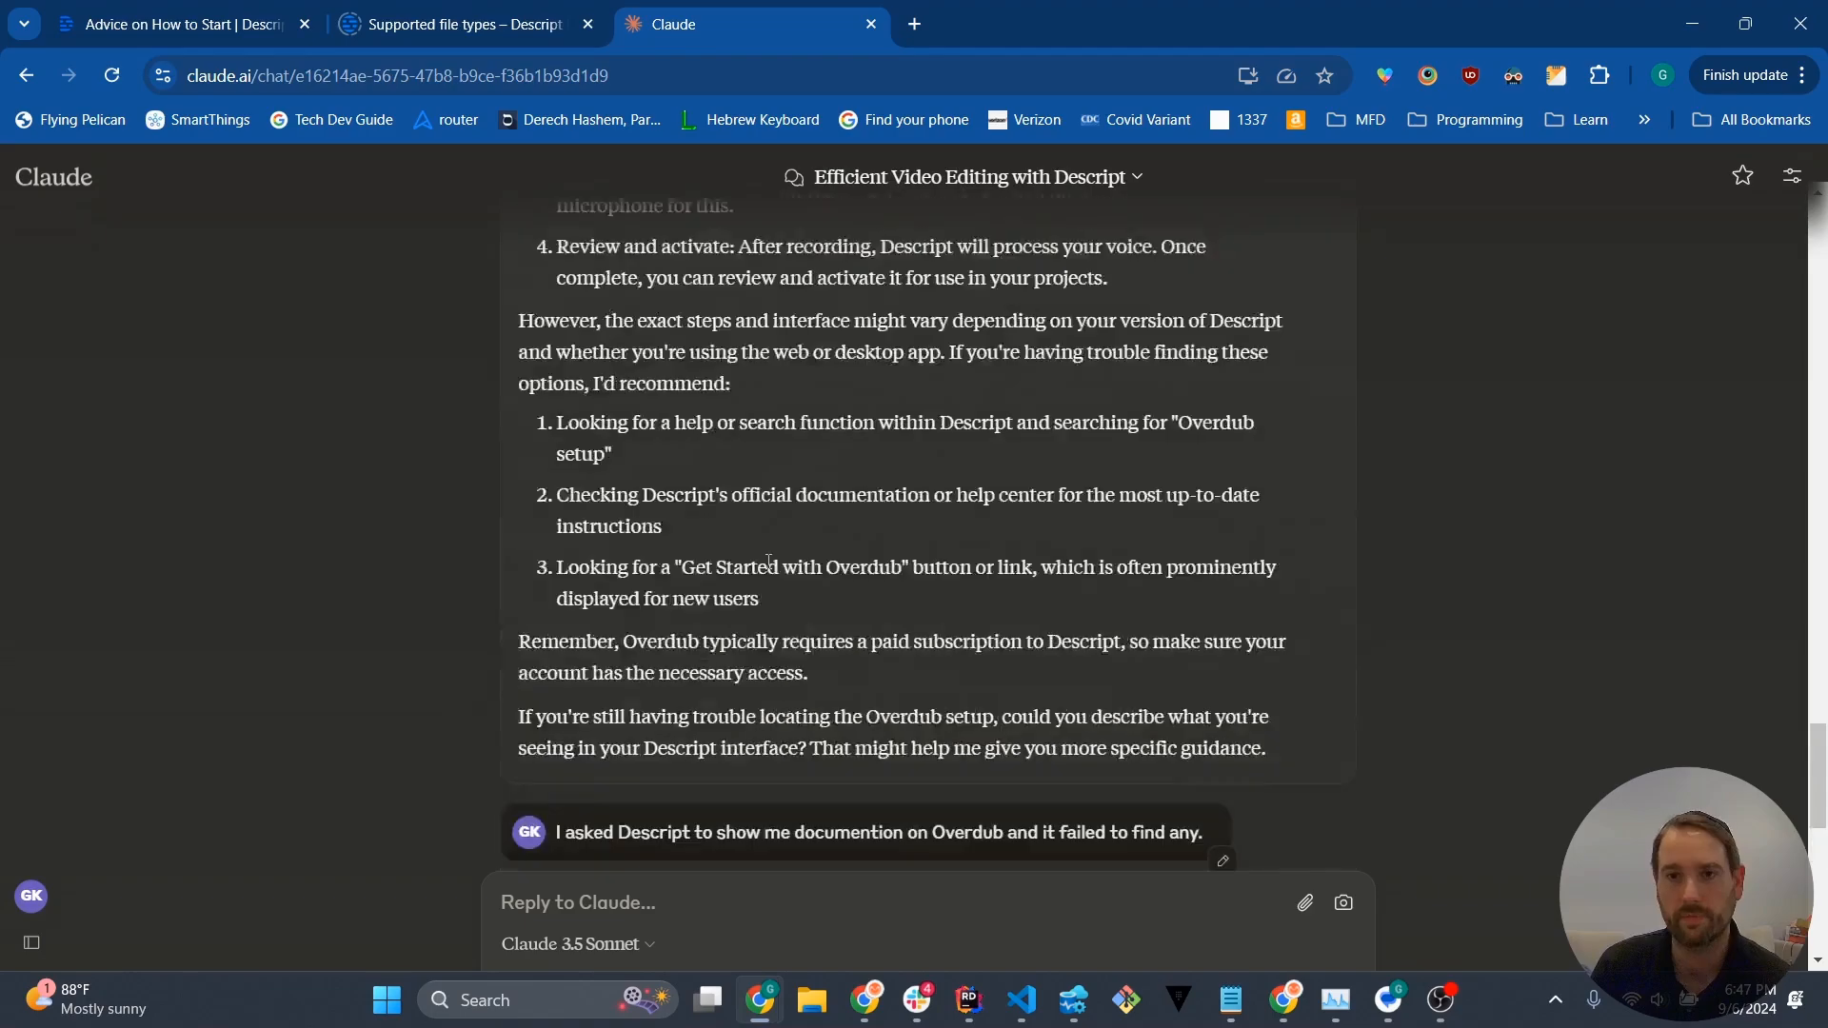
pyautogui.scroll(10, 769, 562)
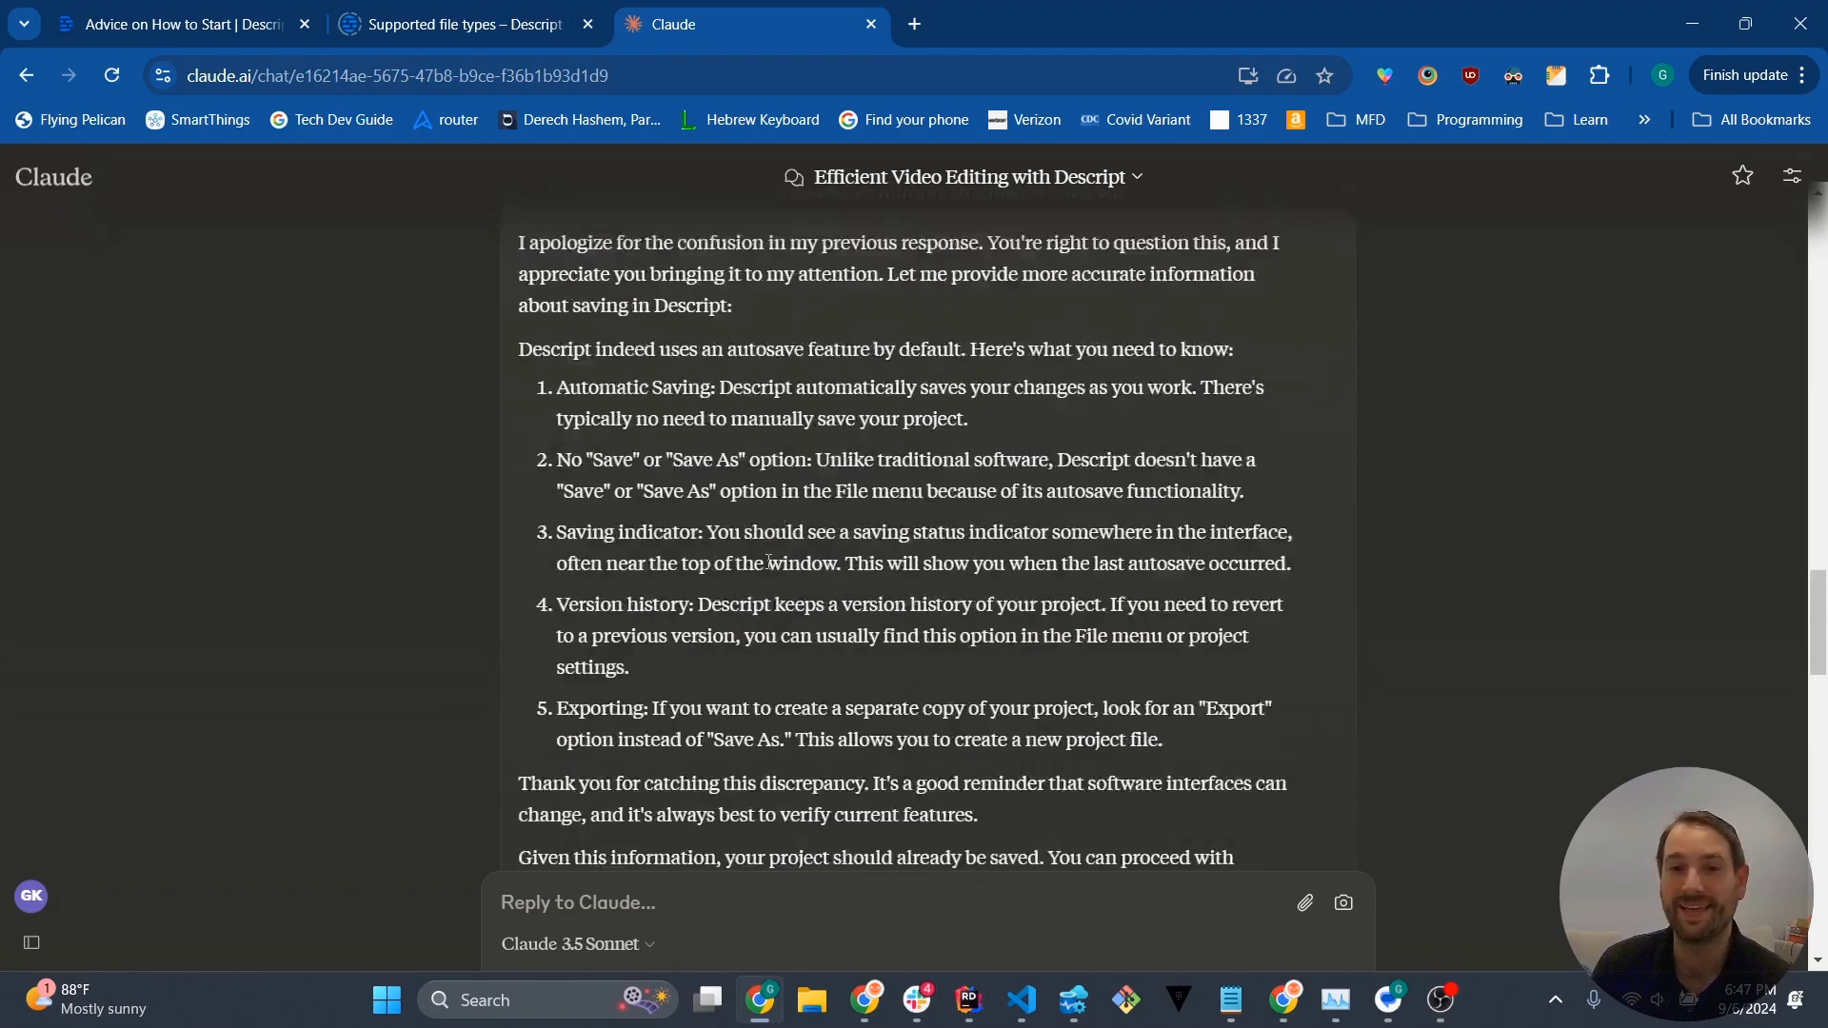
pyautogui.scroll(11, 768, 561)
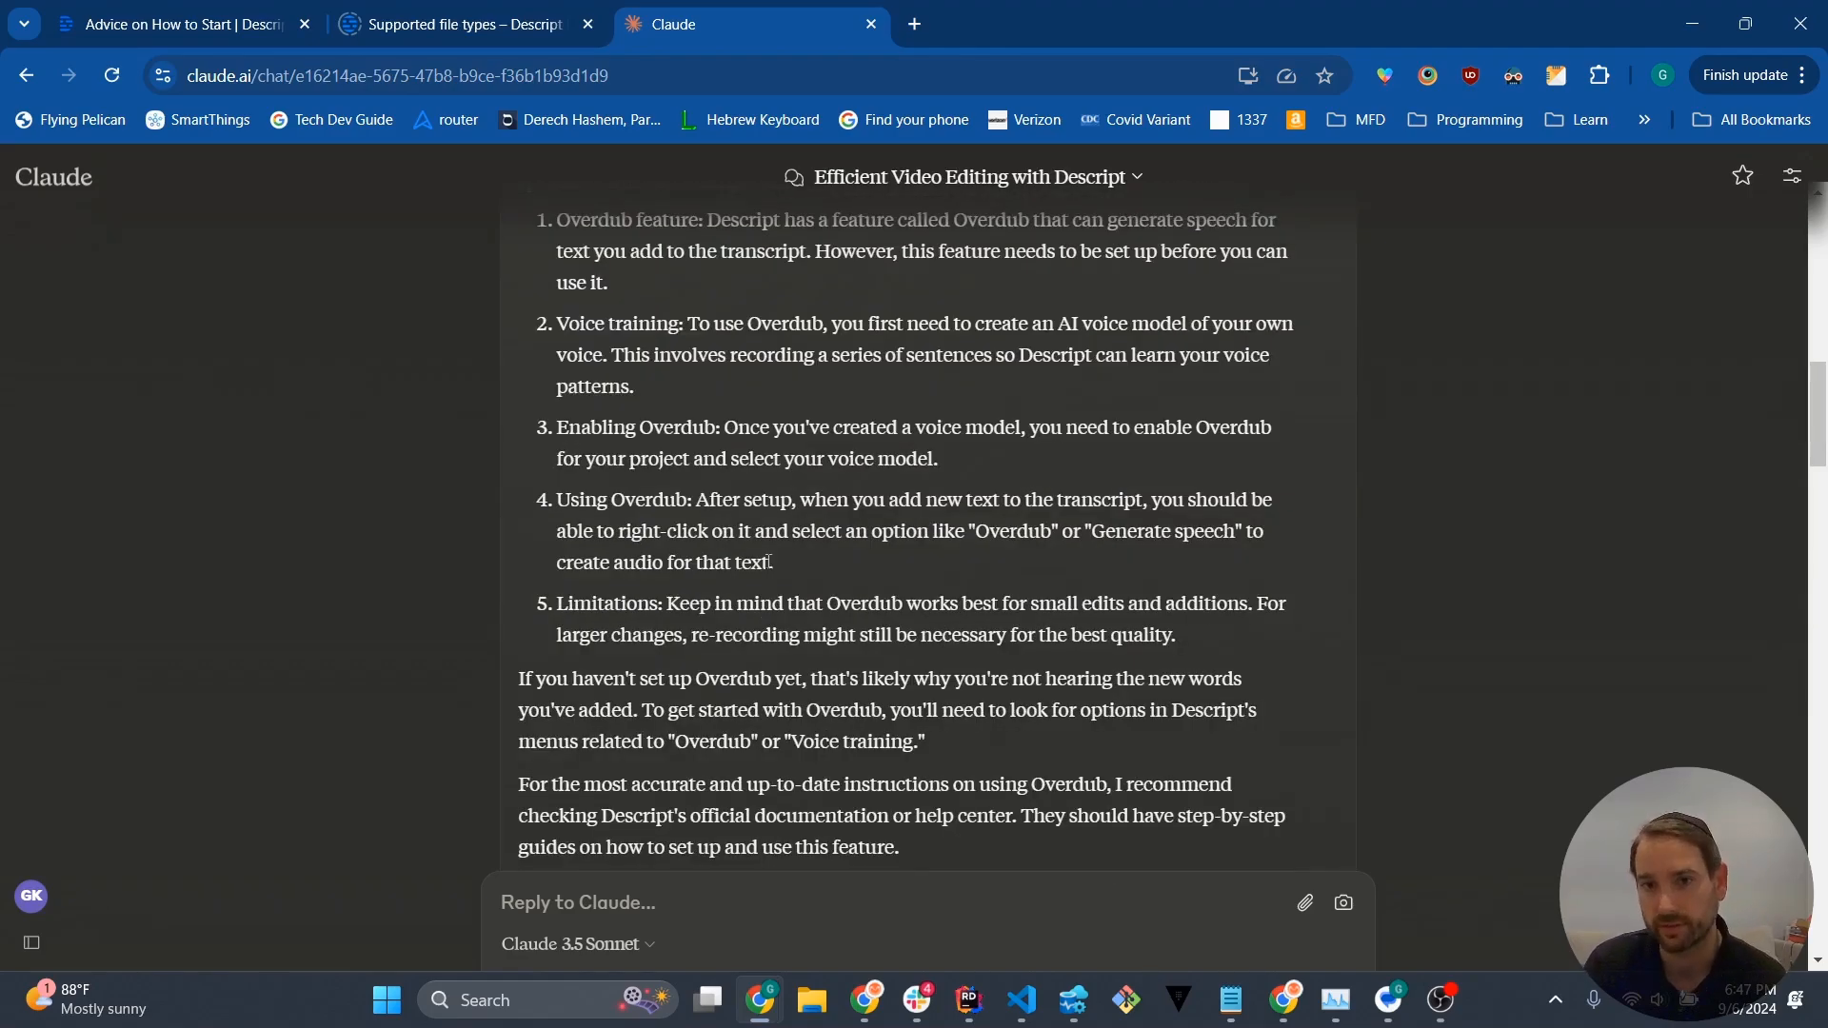
pyautogui.scroll(-20, 819, 512)
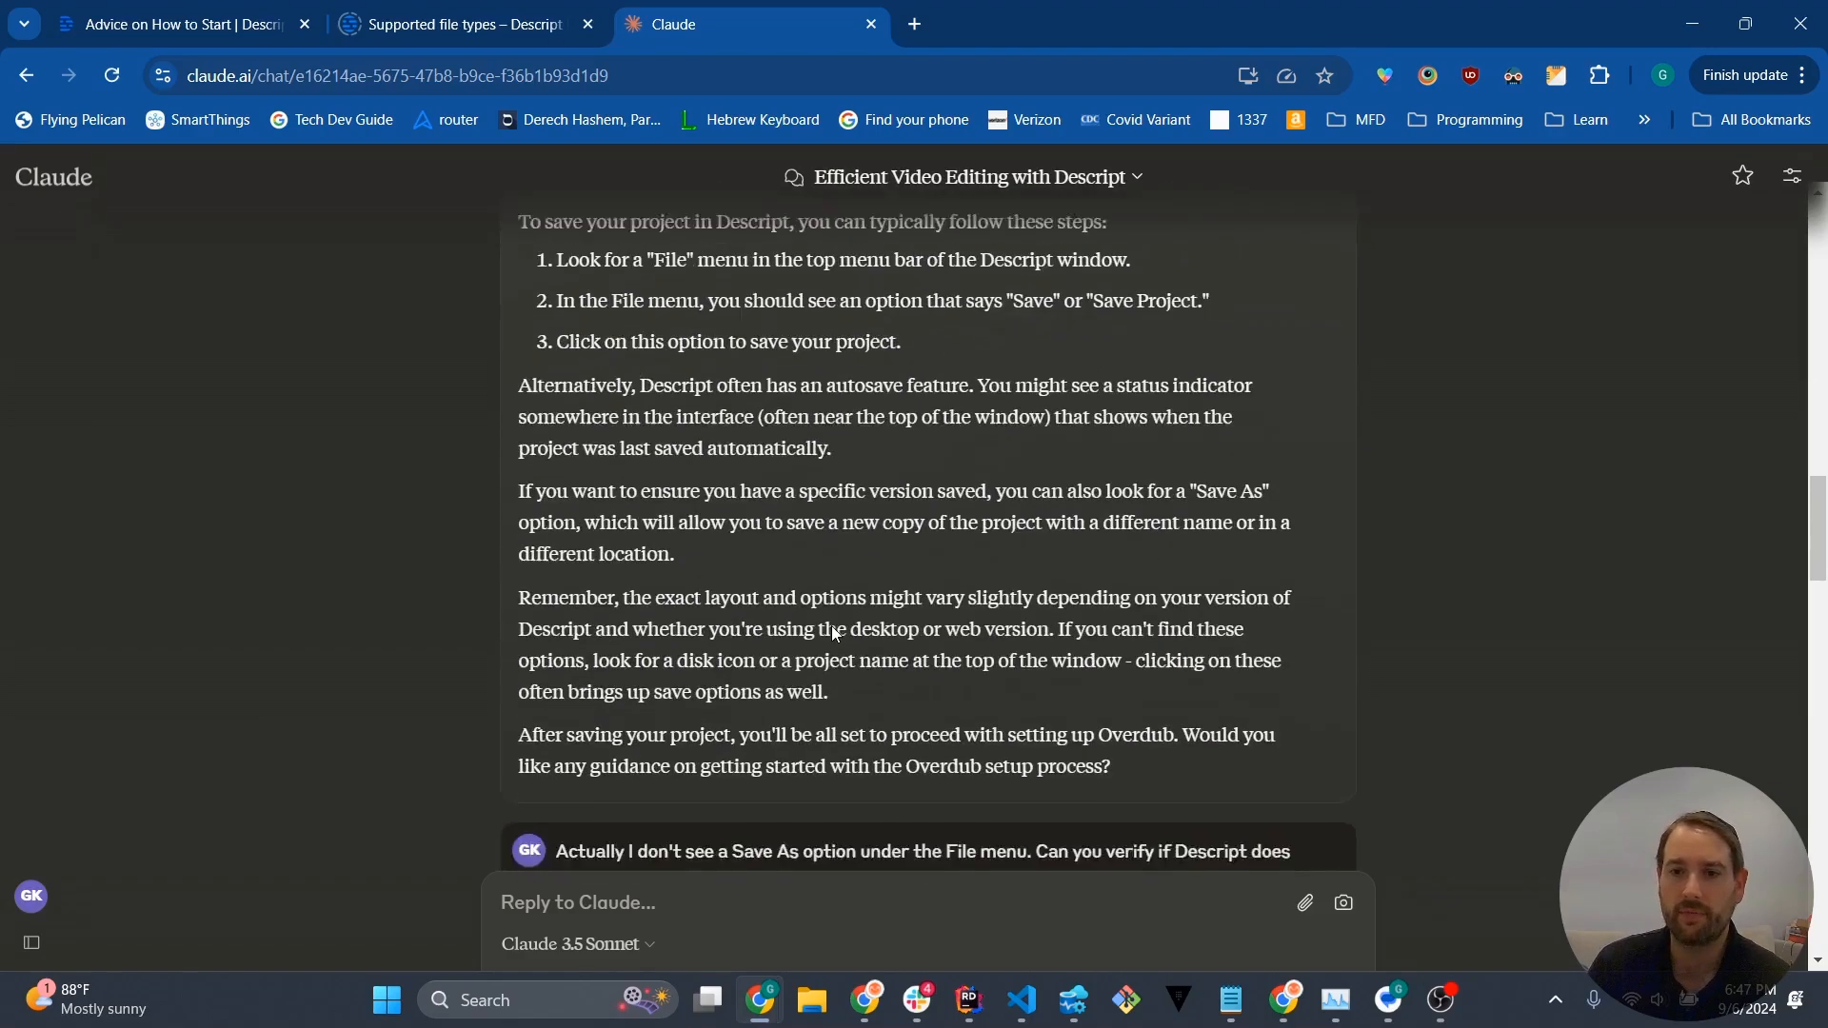
pyautogui.scroll(-15, 831, 627)
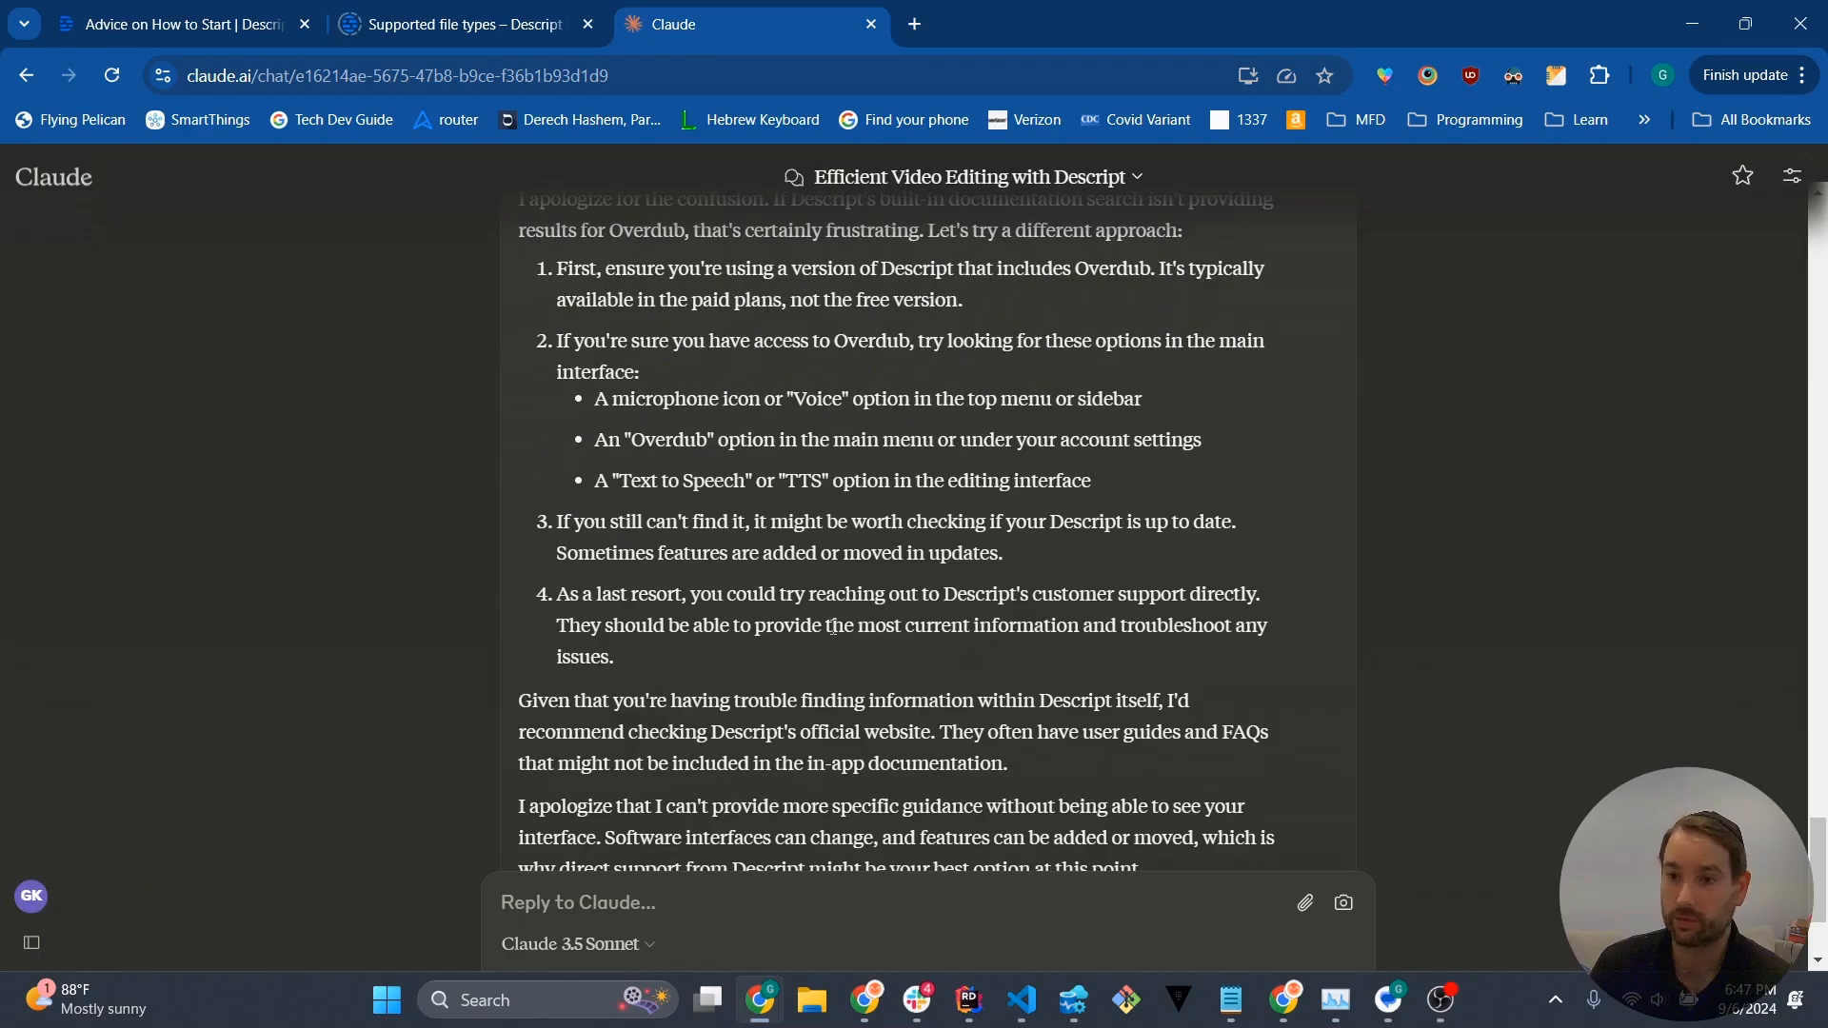
pyautogui.scroll(10, 811, 583)
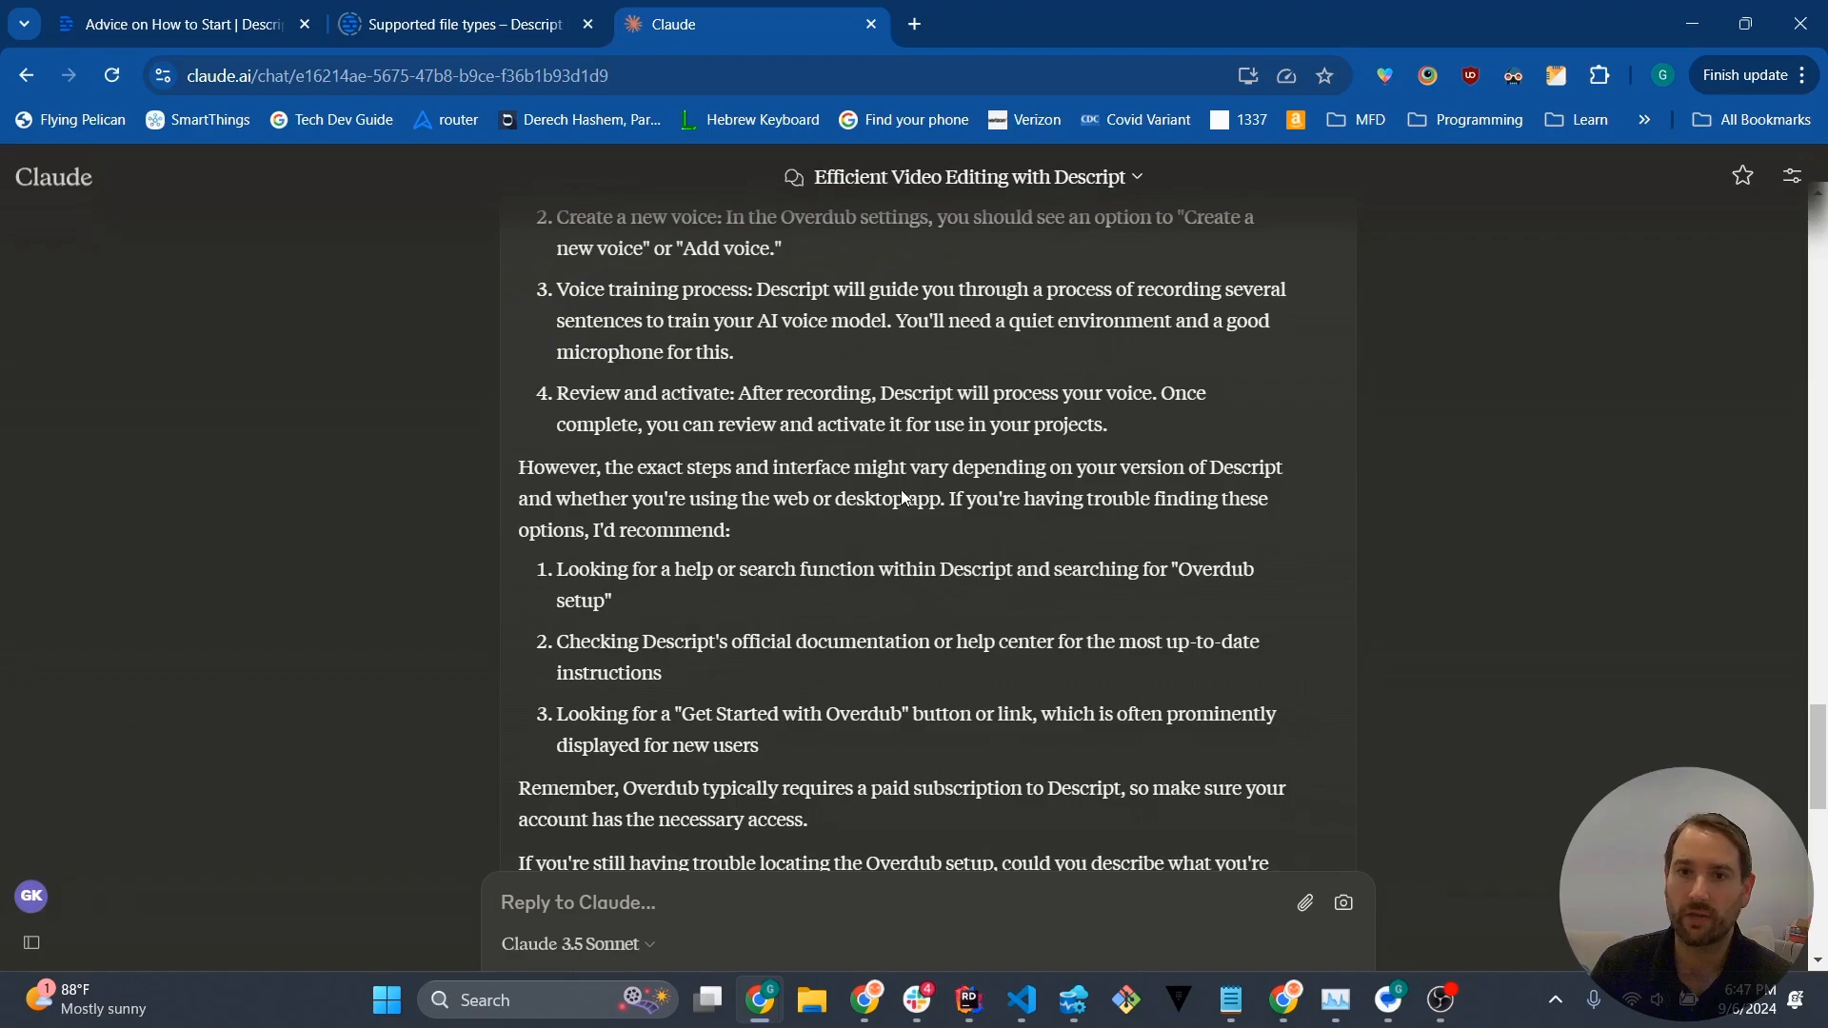
pyautogui.moveTo(696, 569); pyautogui.dragTo(870, 569)
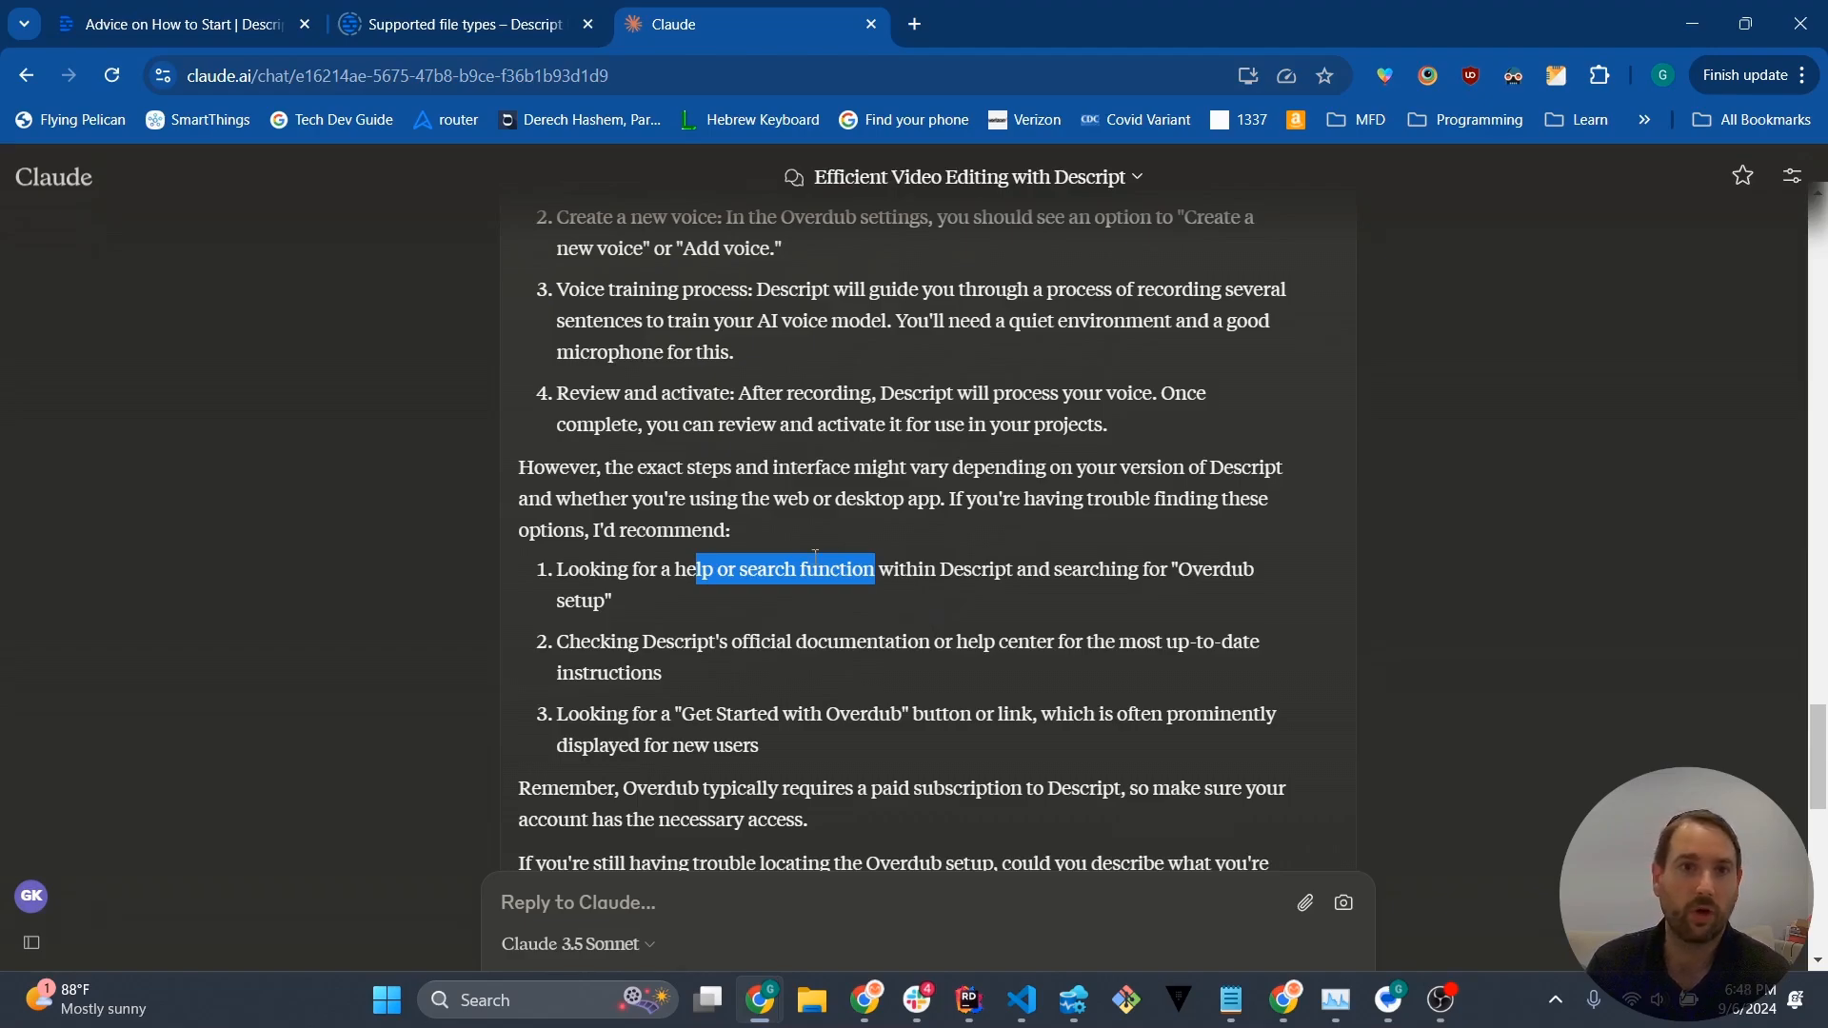
pyautogui.click(158, 28)
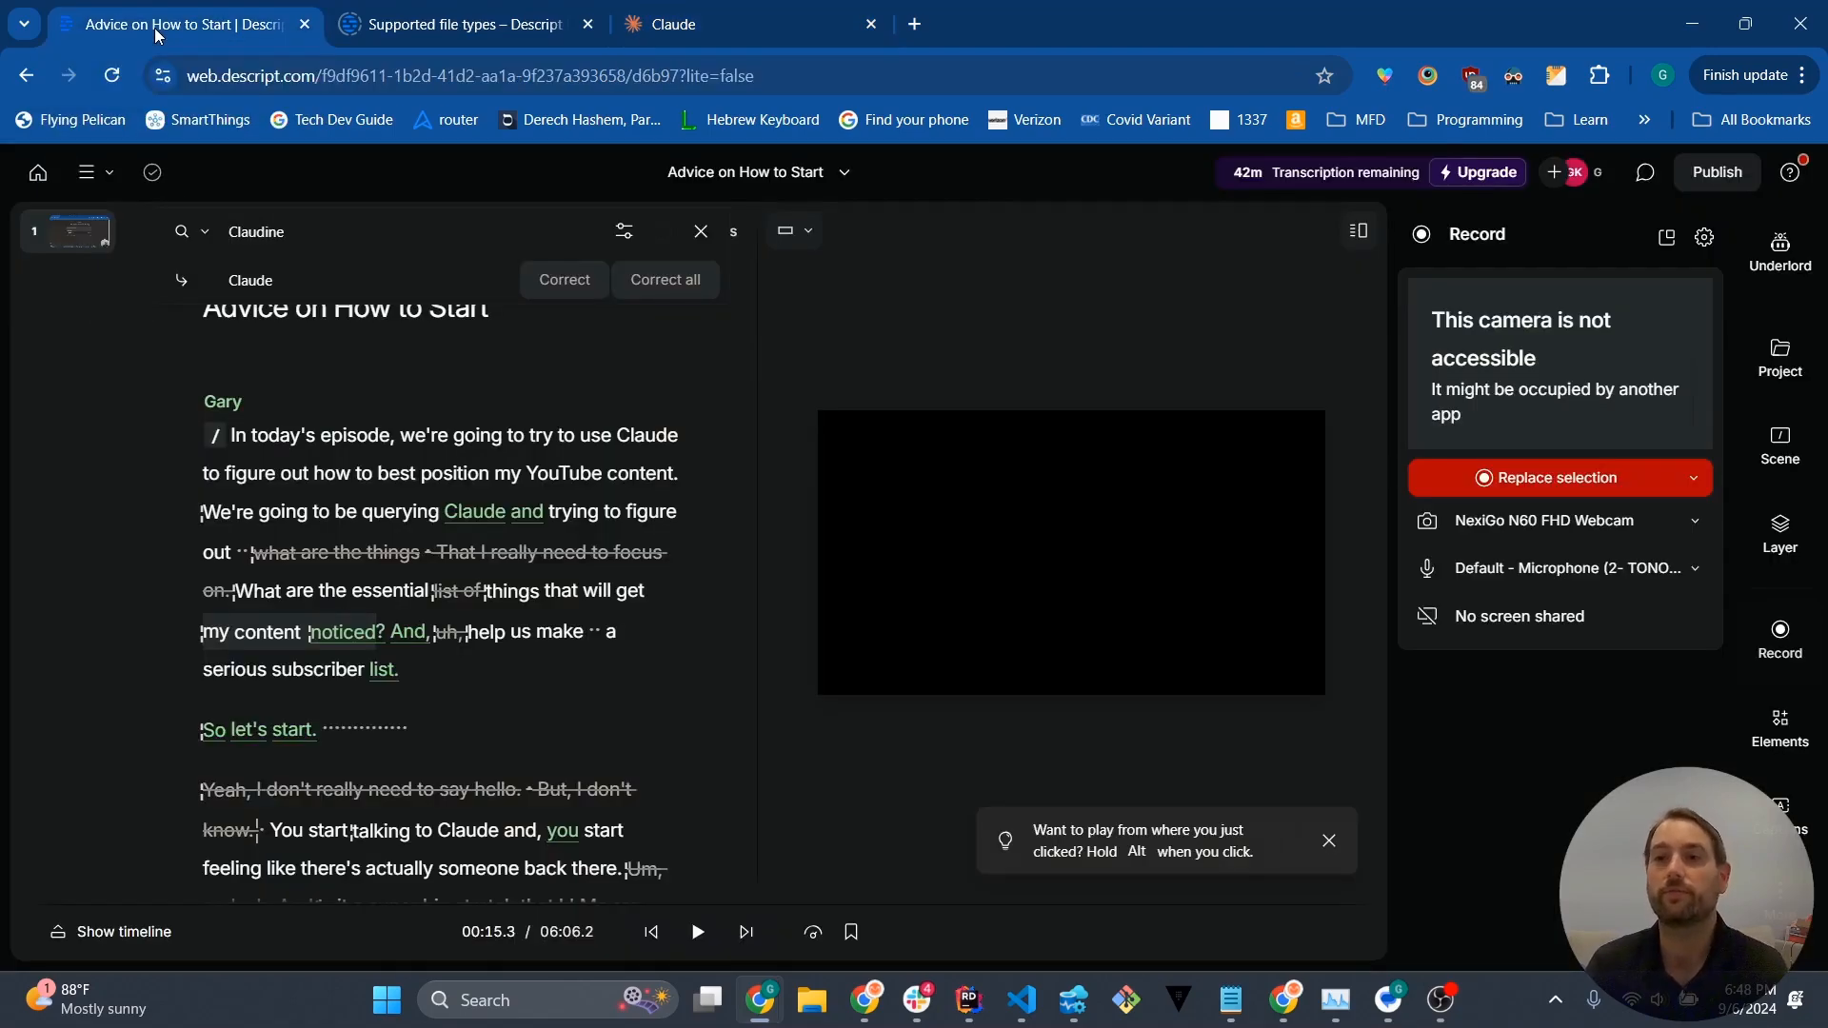